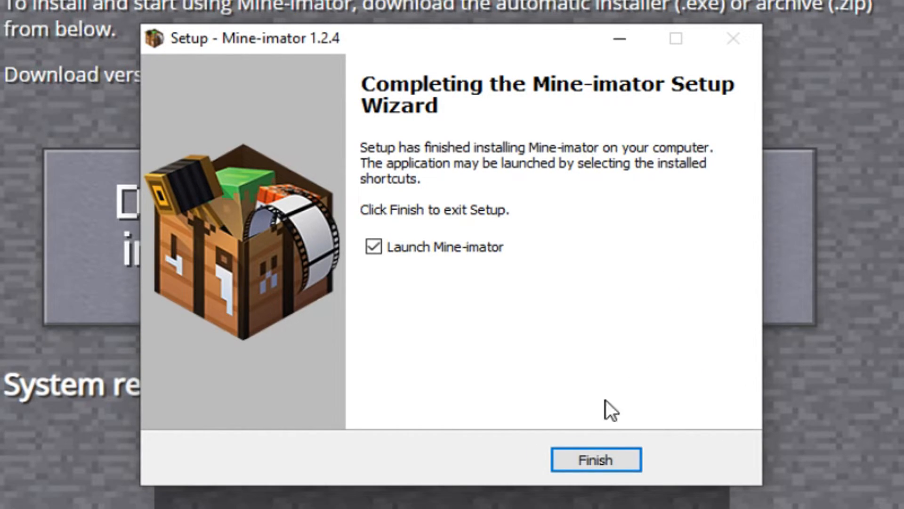
Finish the Mine-imator setup with launching enabled and open the recent project New Project
left_click(600, 458)
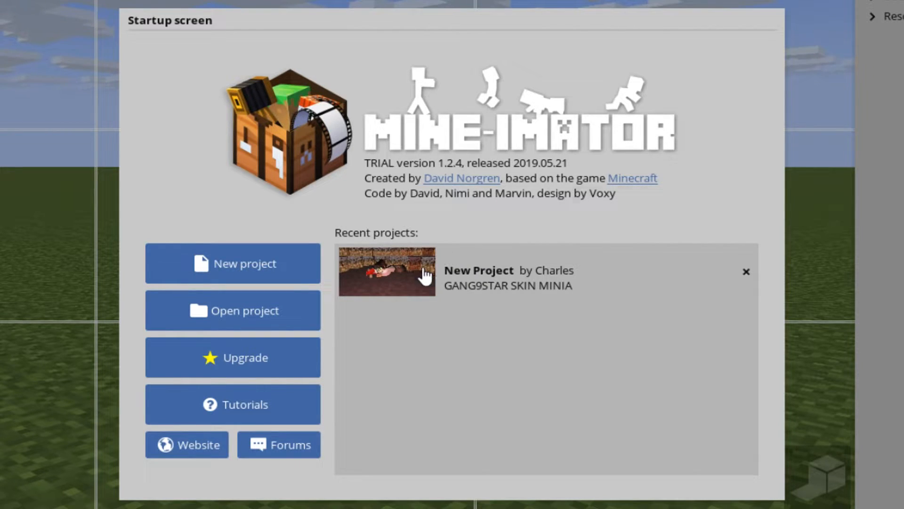
left_click(464, 285)
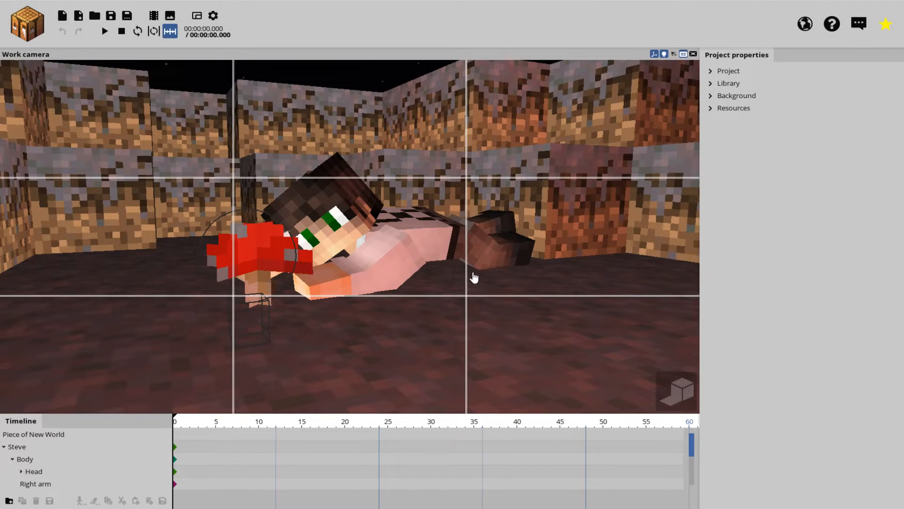
Examine the scene of the lying character and the surrounding terrain from near, far and different angles
left_click(457, 287)
left_click_drag(456, 287, 398, 285)
scroll(403, 297, "down", 5)
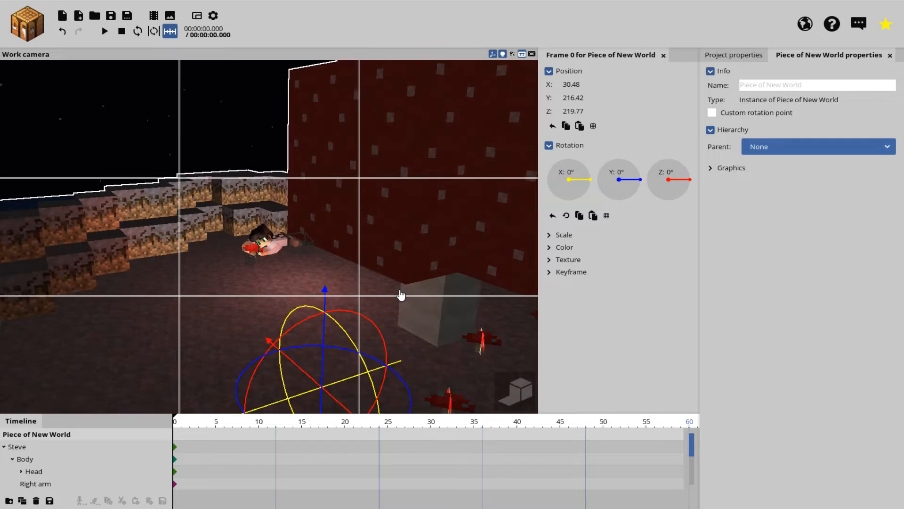
scroll(385, 294, "down", 8)
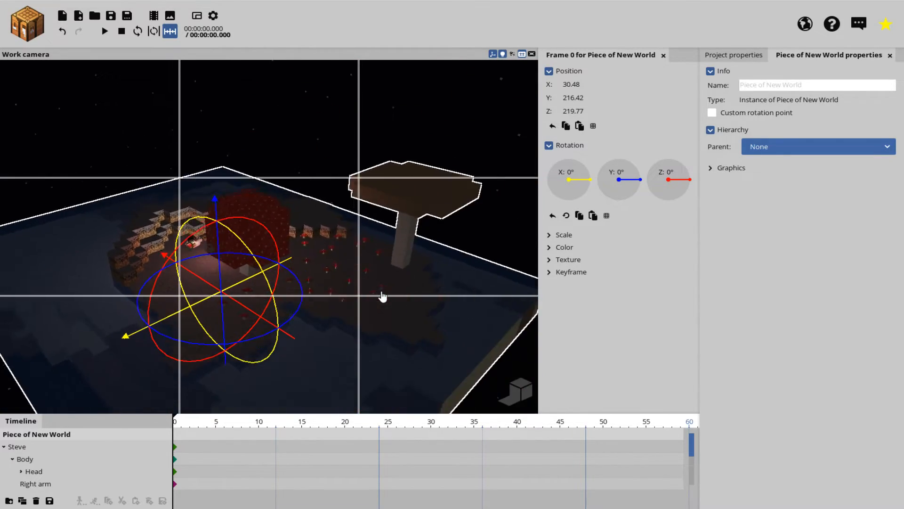
left_click_drag(388, 291, 349, 253)
scroll(365, 271, "up", 10)
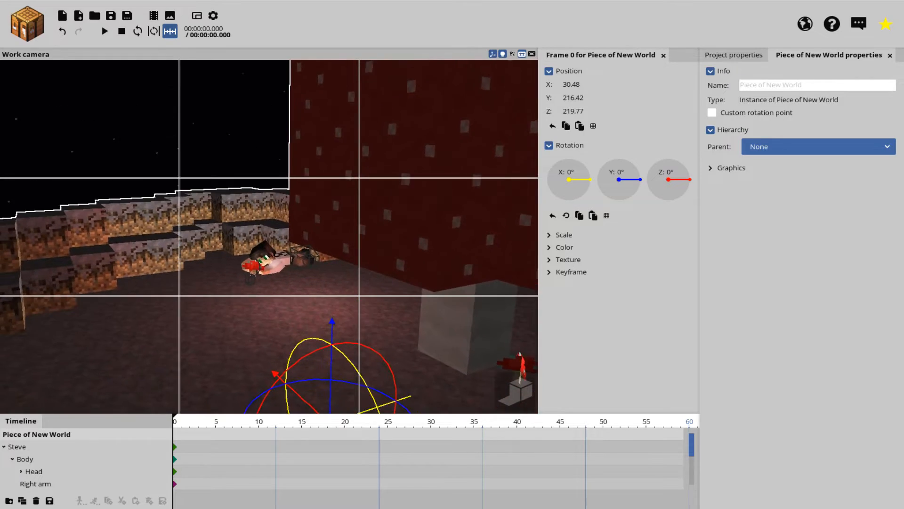
scroll(362, 260, "up", 4)
left_click_drag(355, 267, 336, 234)
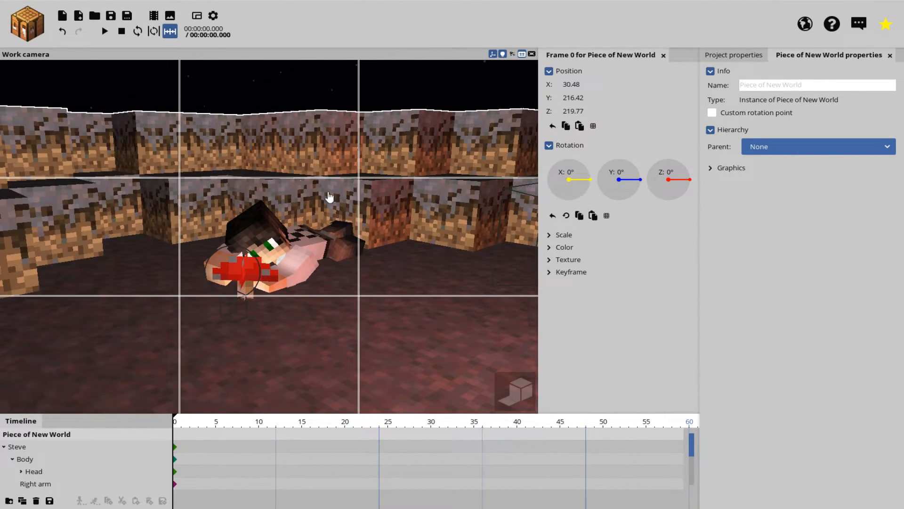
scroll(328, 187, "down", 5)
left_click_drag(327, 190, 319, 214)
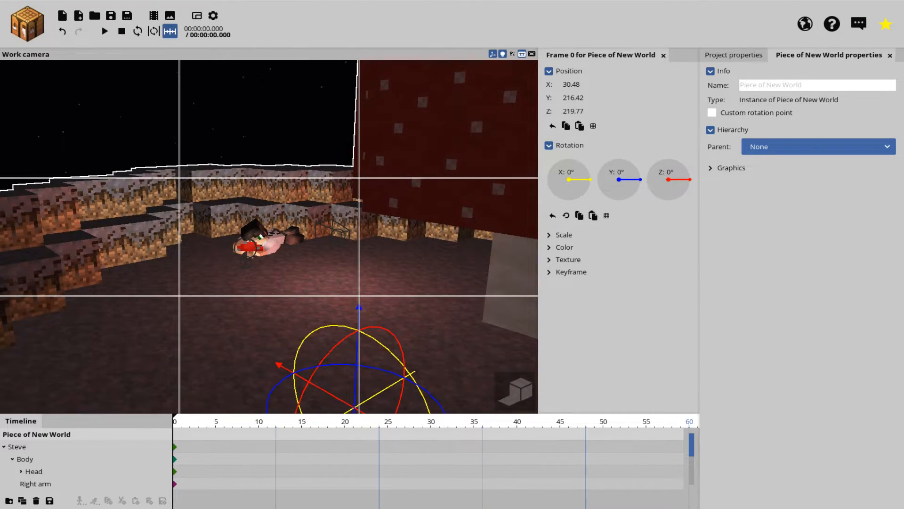
scroll(317, 217, "up", 5)
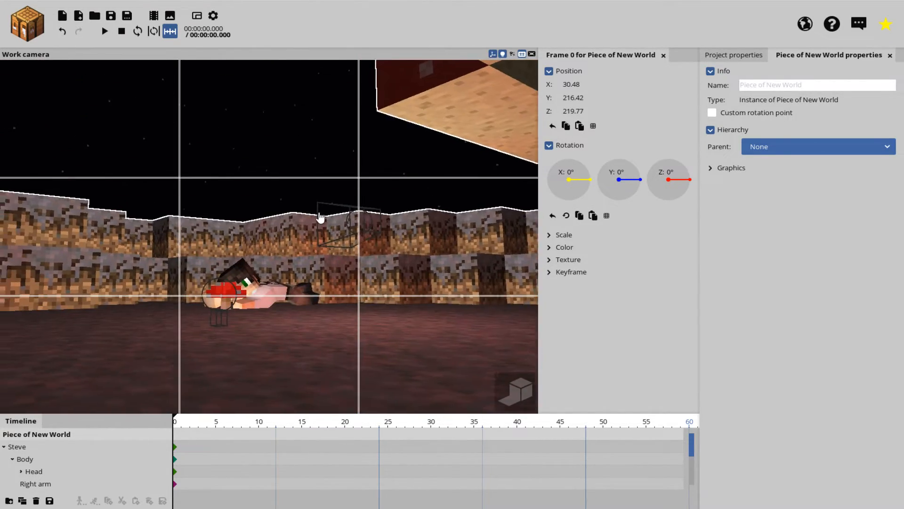
scroll(320, 217, "up", 8)
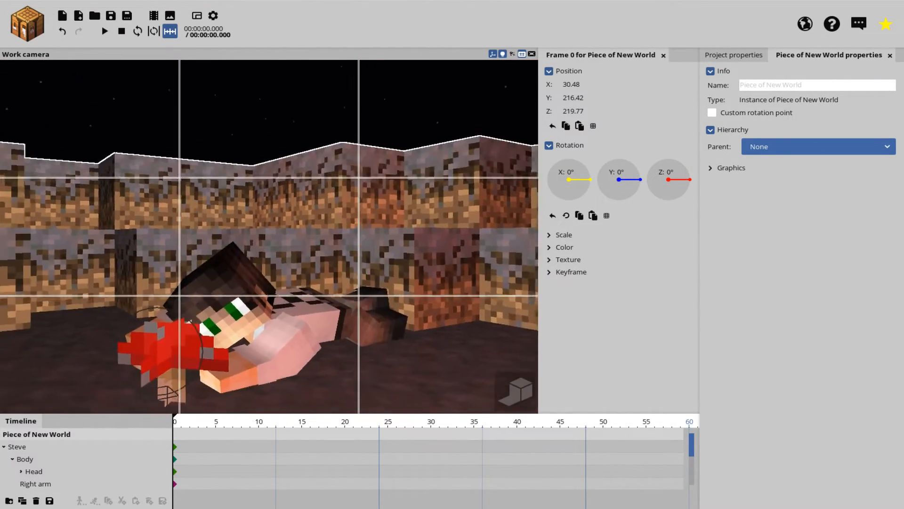
left_click_drag(320, 216, 337, 275)
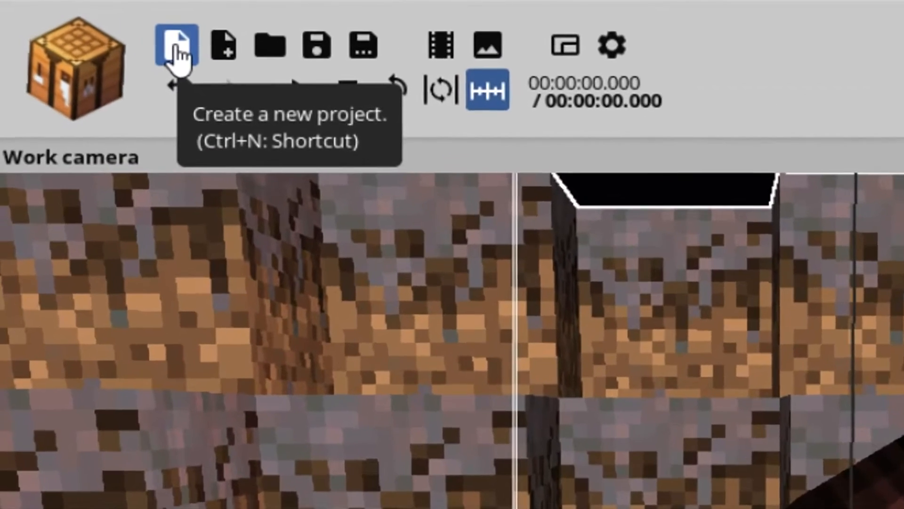
Save the open project's changes and try to create a new project with both author and description set to aa
left_click(175, 47)
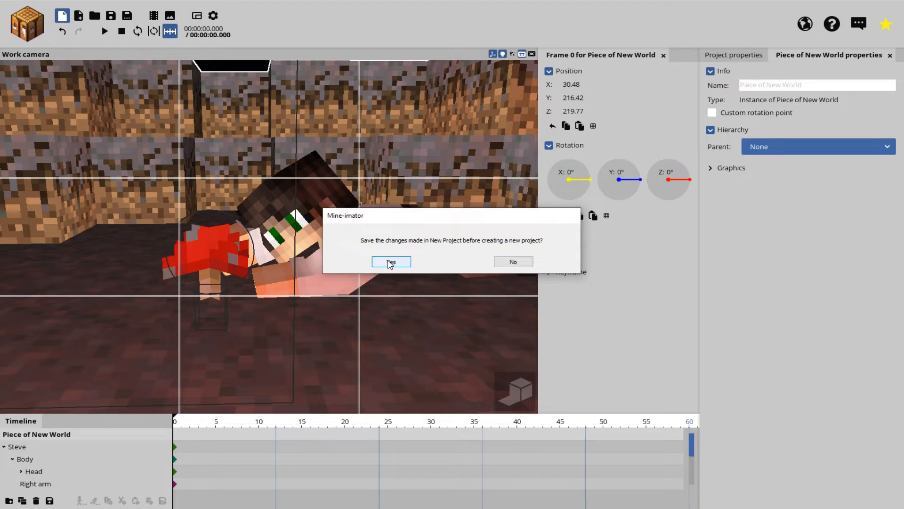
left_click(390, 263)
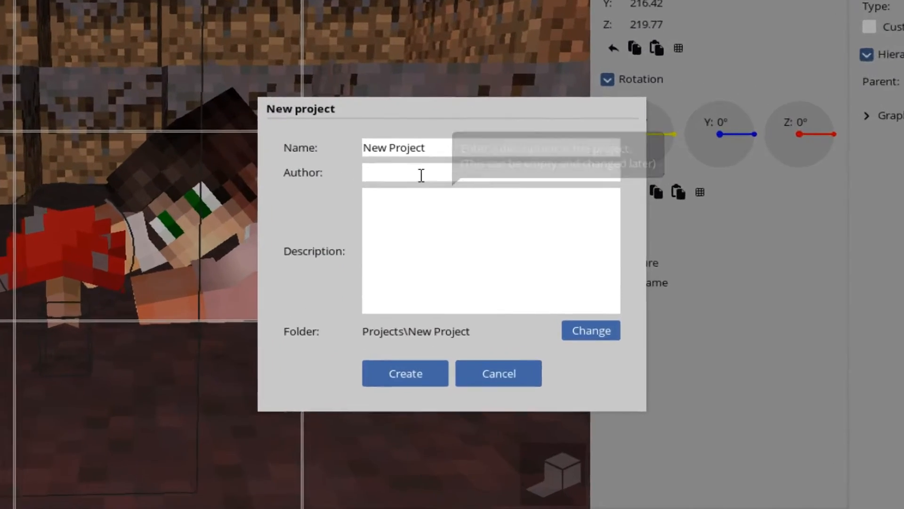
left_click(431, 202)
type("aa")
left_click(403, 197)
type("aa")
left_click(391, 438)
left_click(600, 331)
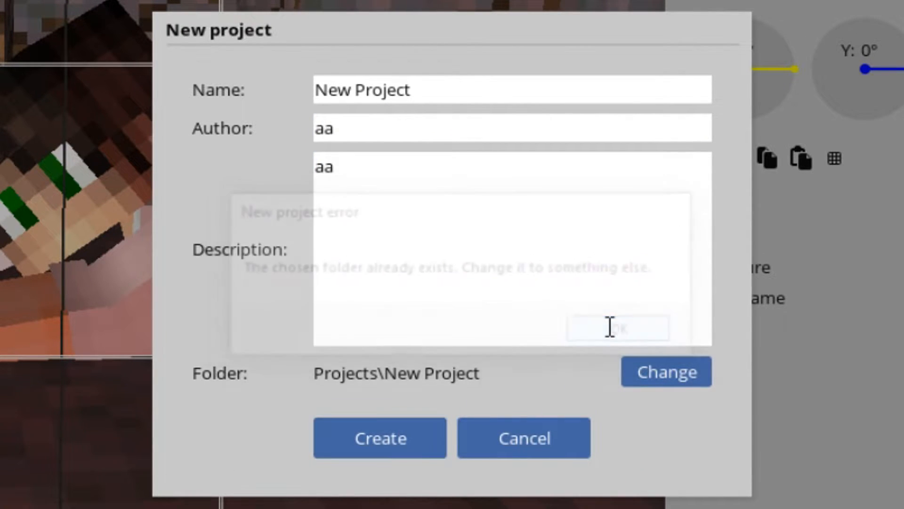
Extend the description to aaaa, replace the project name and create the project
left_click(523, 247)
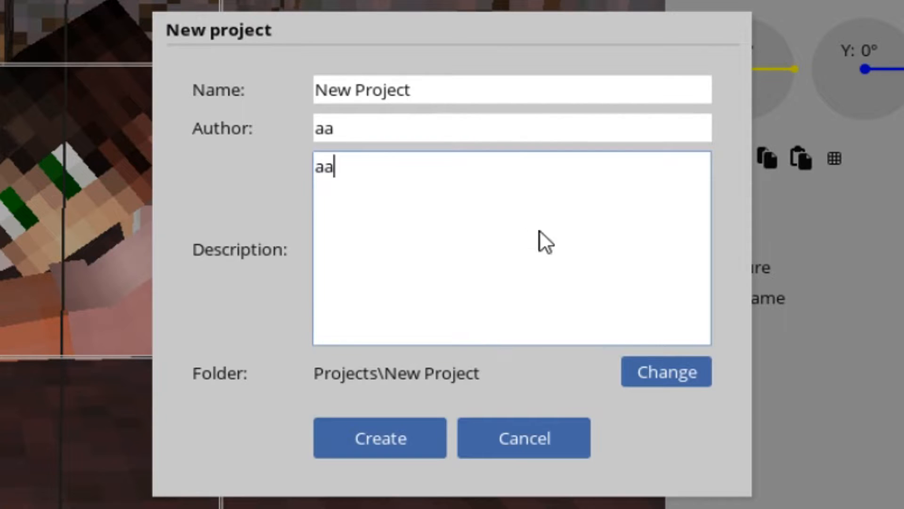
type("aa")
left_click(455, 95)
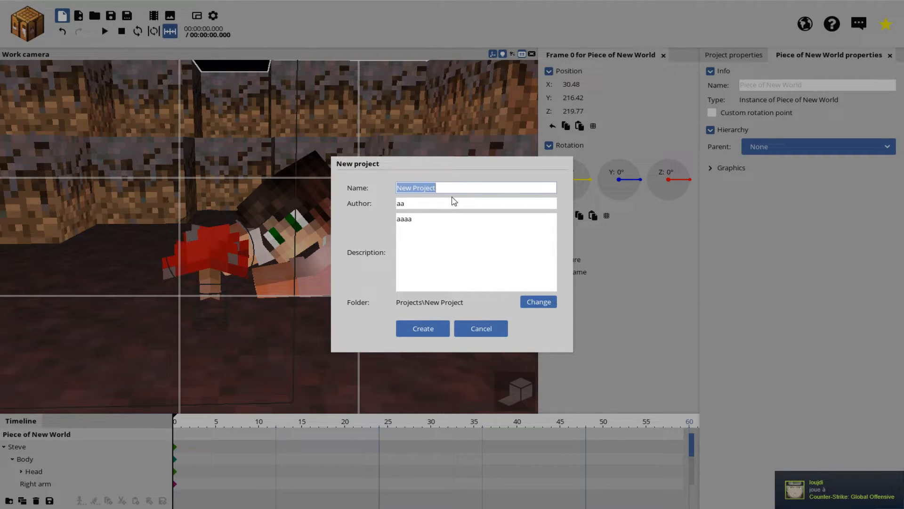
key("Return")
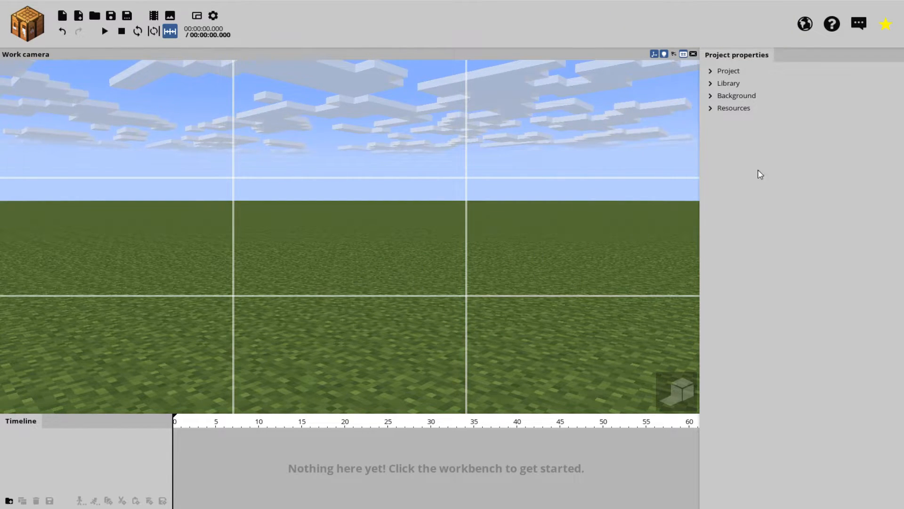
Import the image unnamed (7) from the Bordel folder into the project's resources as a skin
left_click(721, 112)
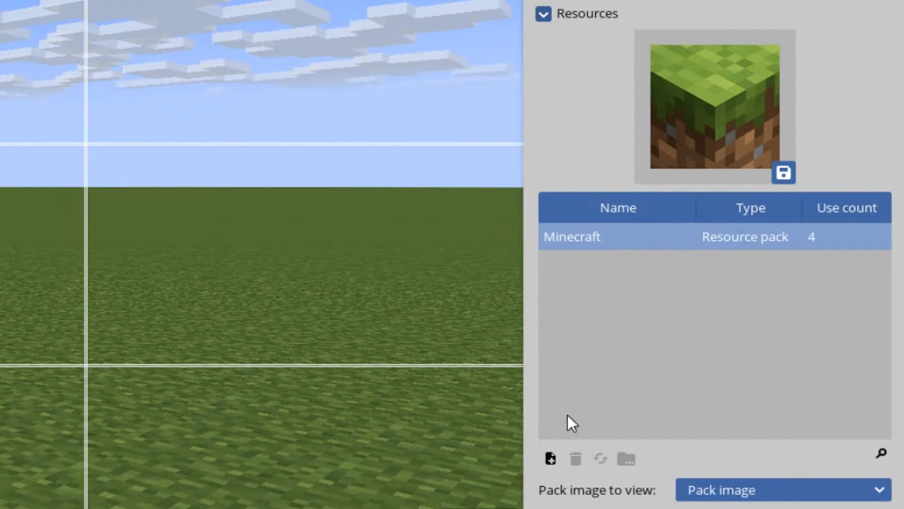
left_click(550, 461)
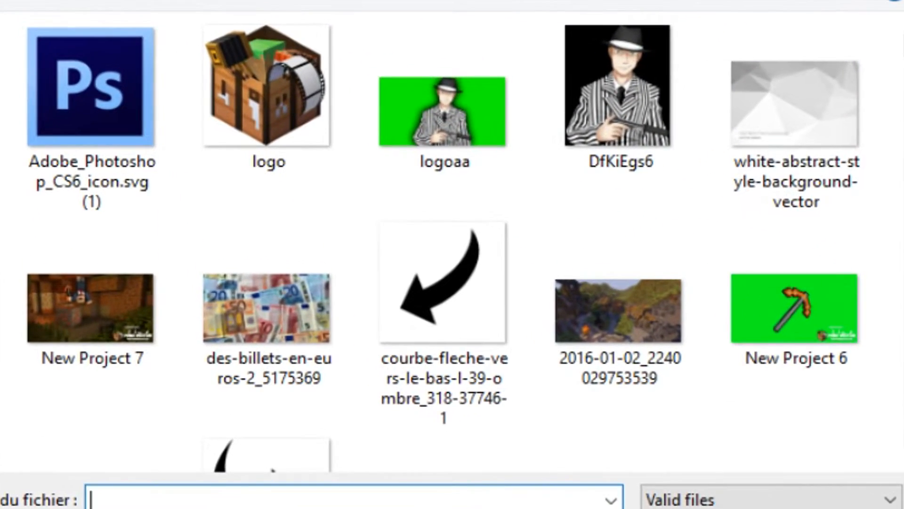
scroll(607, 132, "down", 5)
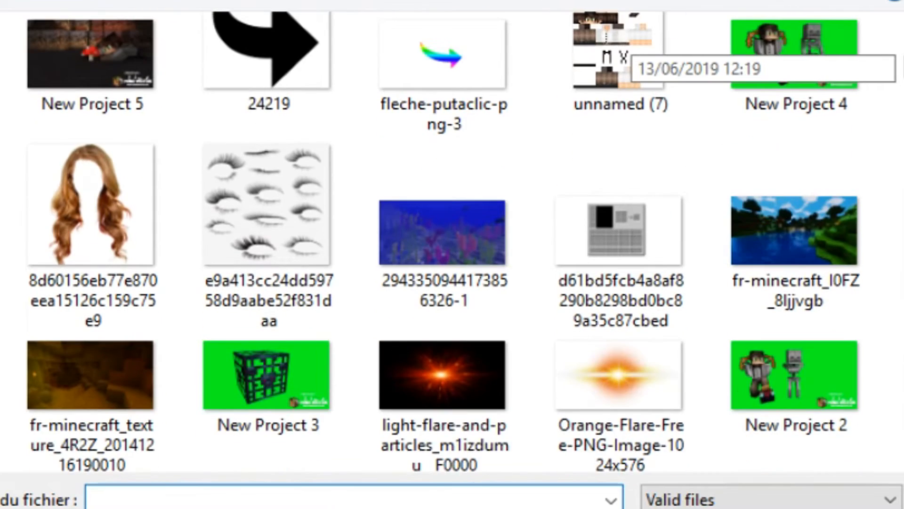
scroll(608, 132, "up", 1)
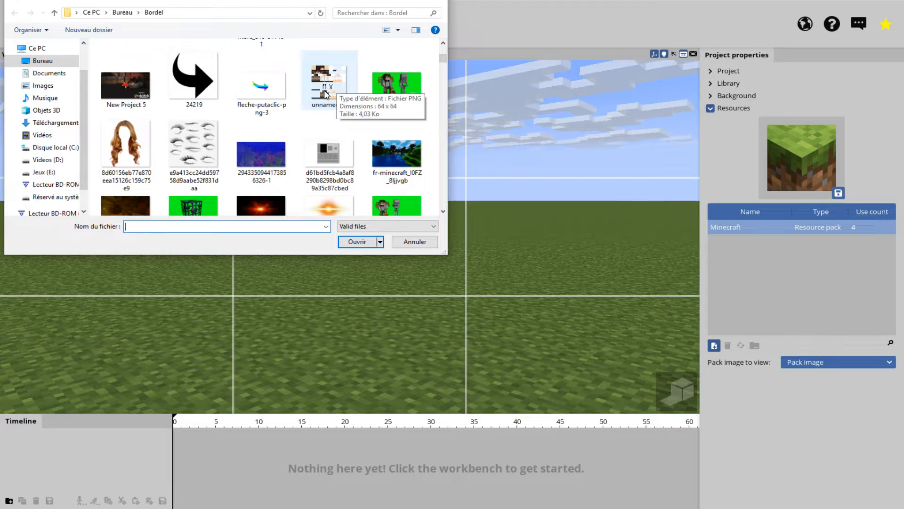
double_click(325, 93)
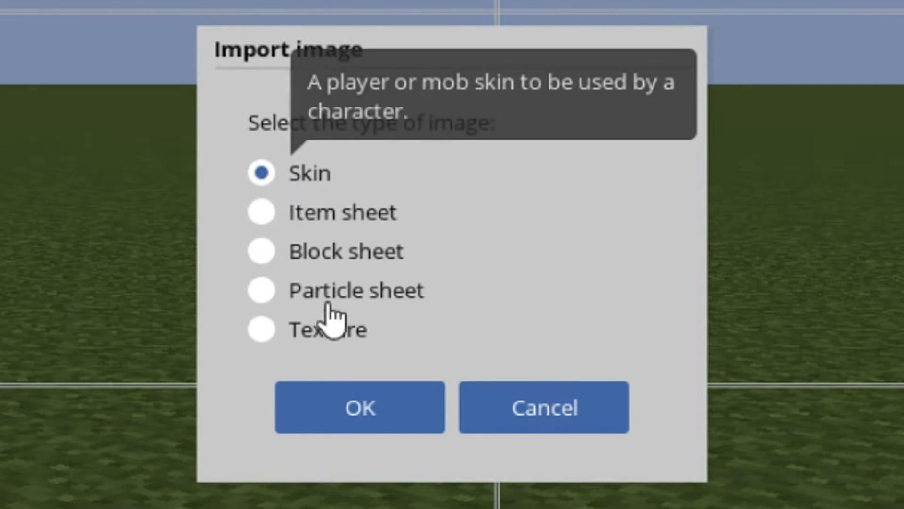
left_click(351, 409)
left_click(759, 245)
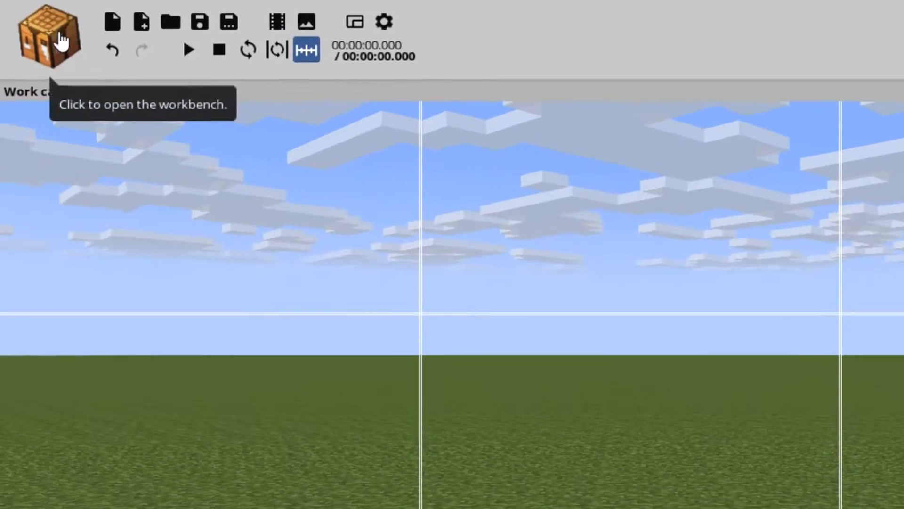
Begin a Human character with the Steve variant in the workbench and give it the skin unnamed (7)
left_click(28, 22)
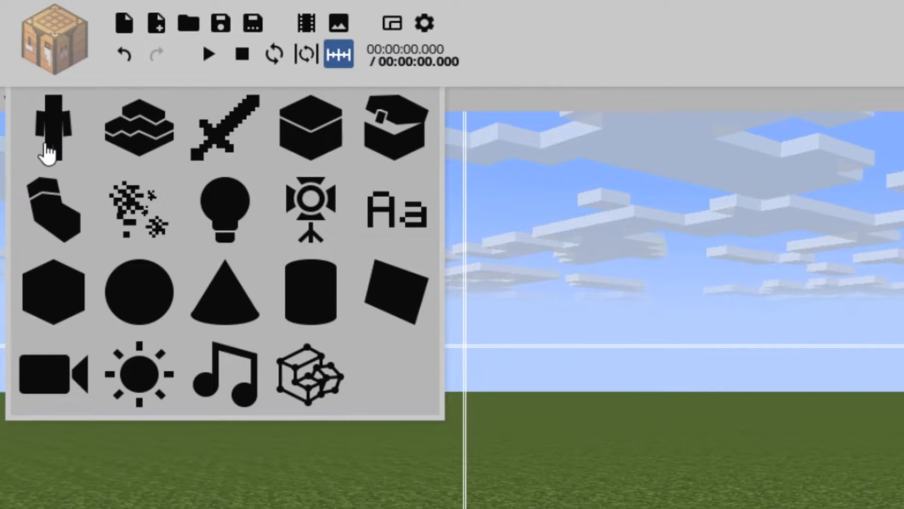
left_click(45, 127)
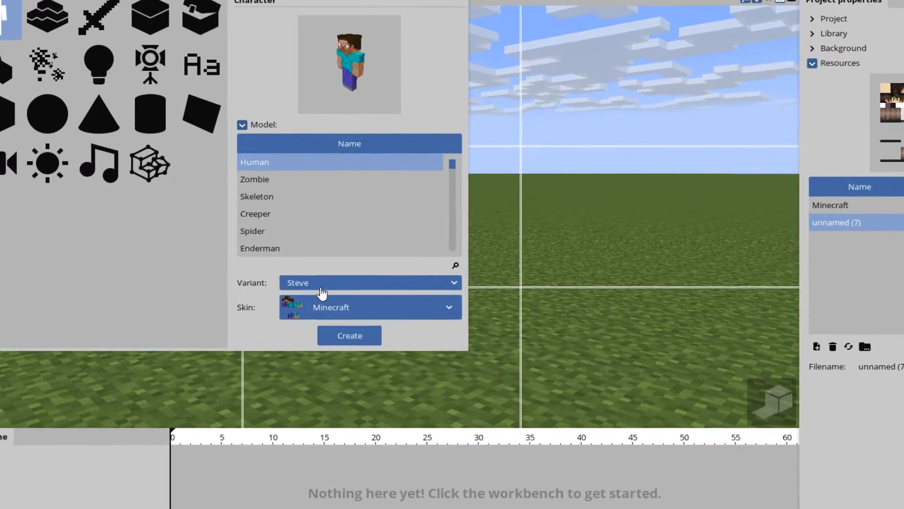
left_click(331, 304)
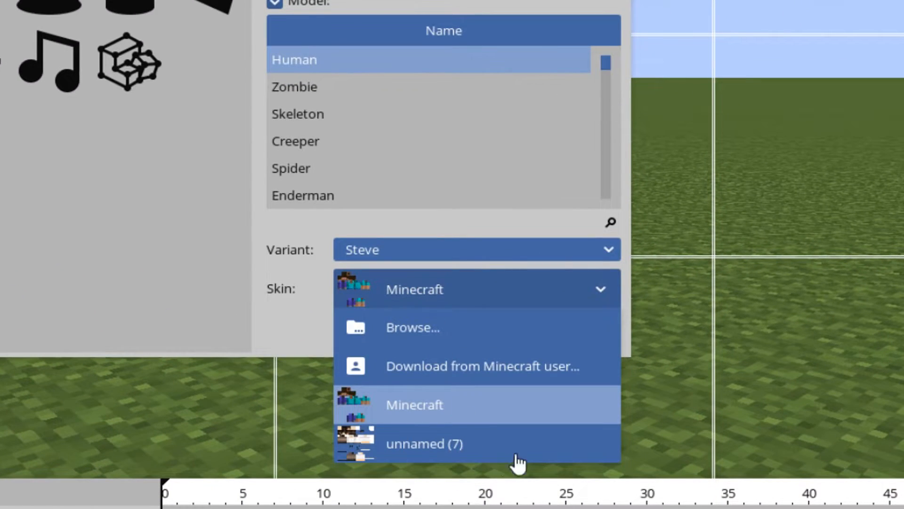
left_click(496, 456)
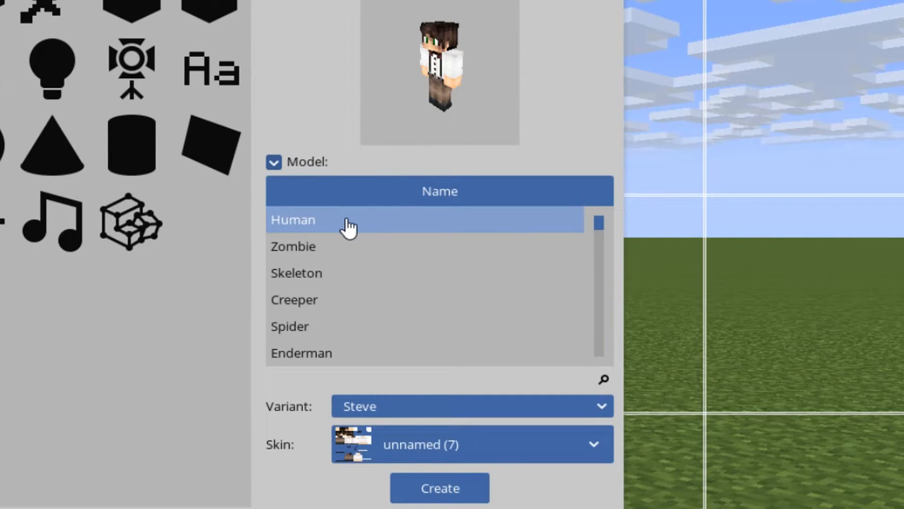
Preview the skin on the Zombie and Creeper models, returning the model choice to Human
left_click(323, 250)
left_click(335, 221)
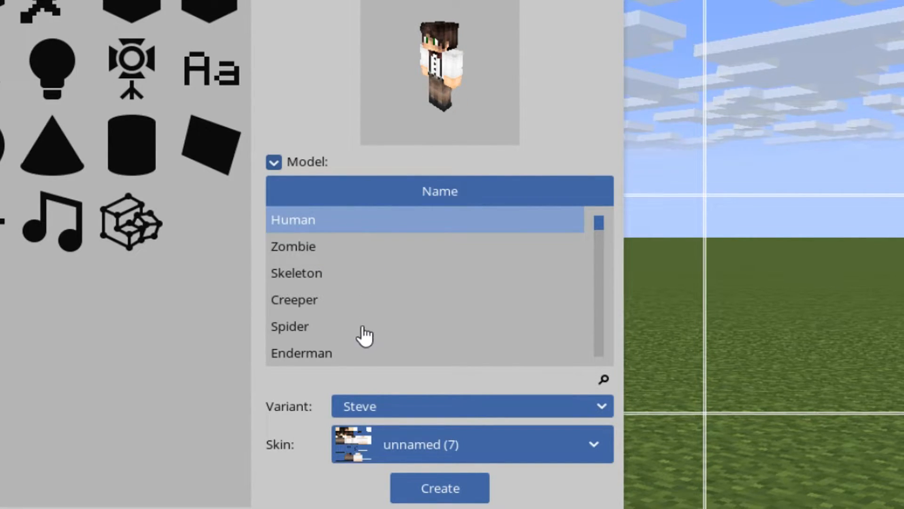
left_click(336, 309)
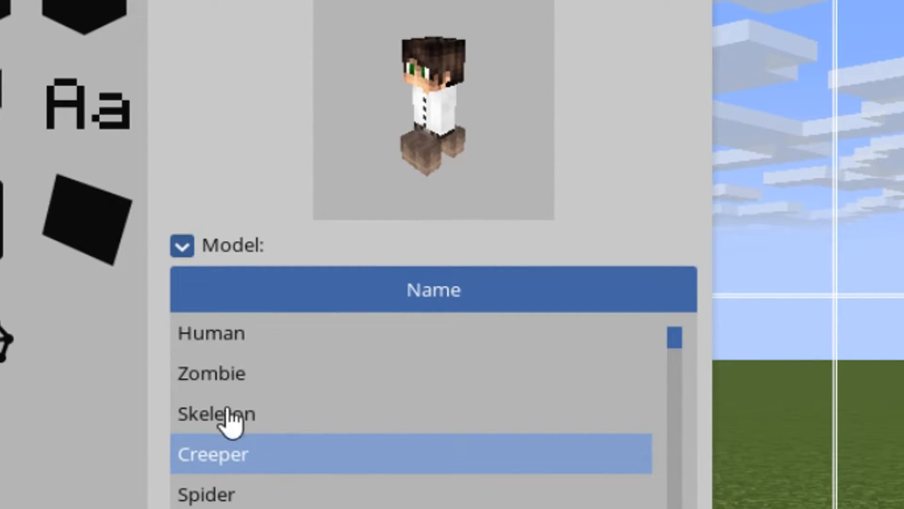
mouse_move(414, 145)
left_mouse_down()
mouse_move(463, 137)
mouse_move(472, 108)
mouse_move(426, 133)
left_mouse_up()
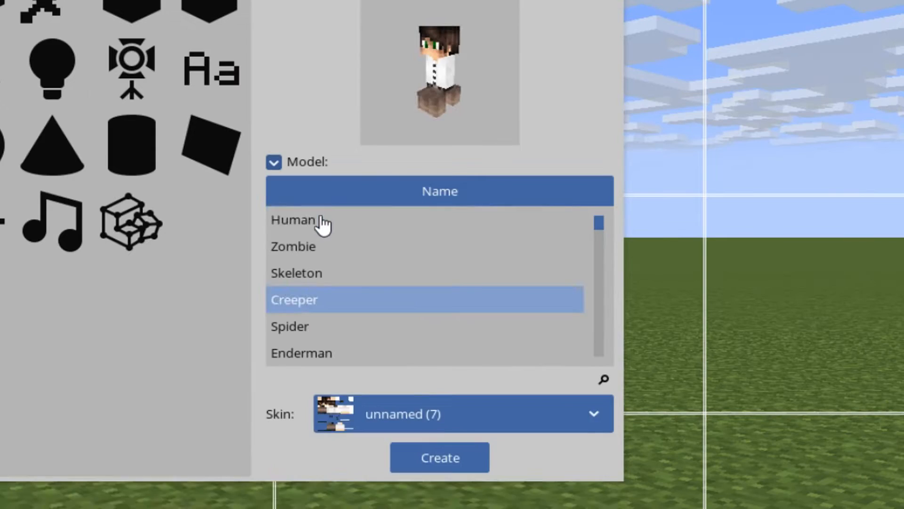
left_click(250, 333)
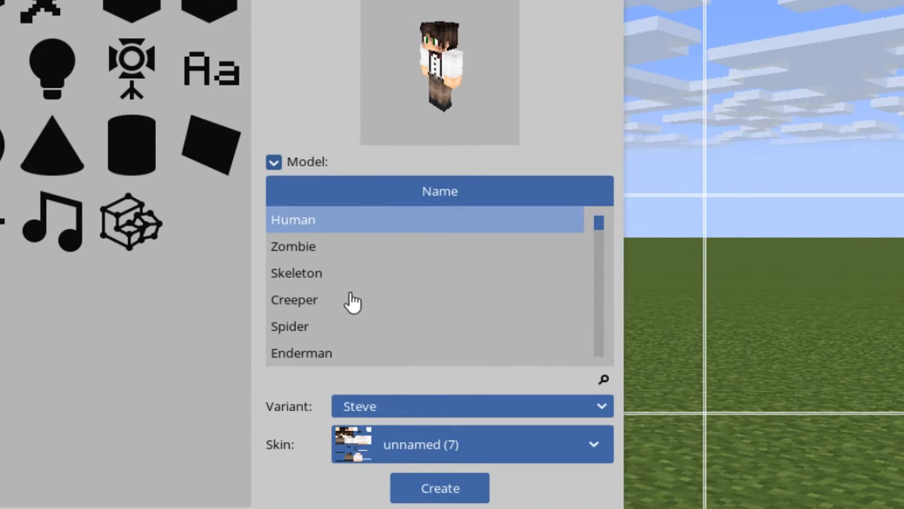
Create the configured Human character in the scene and bring it into close view
left_click(432, 498)
left_click_drag(428, 254, 480, 335)
mouse_move(410, 242)
left_mouse_down()
mouse_move(424, 184)
mouse_move(445, 224)
mouse_move(431, 250)
mouse_move(410, 242)
mouse_move(438, 233)
mouse_move(358, 246)
mouse_move(400, 242)
mouse_move(391, 219)
mouse_move(401, 271)
mouse_move(391, 225)
mouse_move(349, 240)
mouse_move(362, 269)
mouse_move(409, 231)
mouse_move(397, 248)
left_mouse_up()
scroll(409, 242, "up", 2)
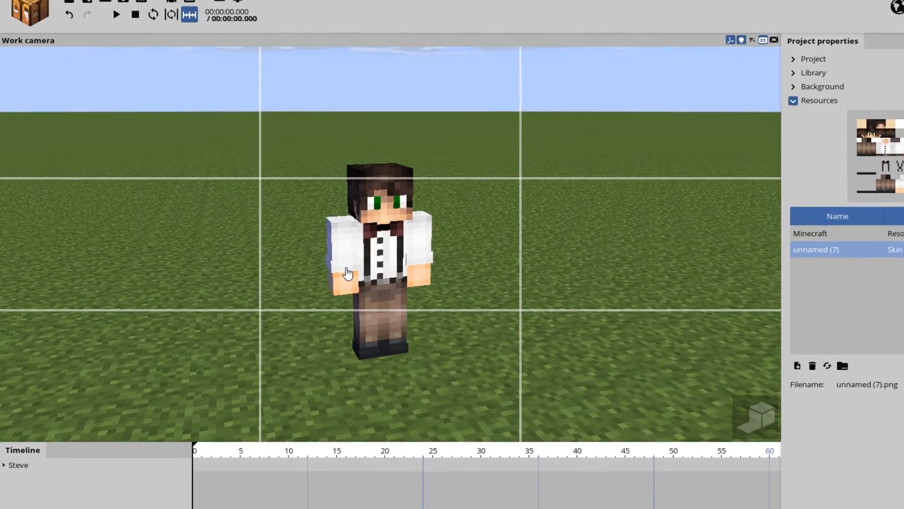
Move the whole character to about X -1.53, Y 1.58 and rotate it about 1° around Z
left_click(320, 242)
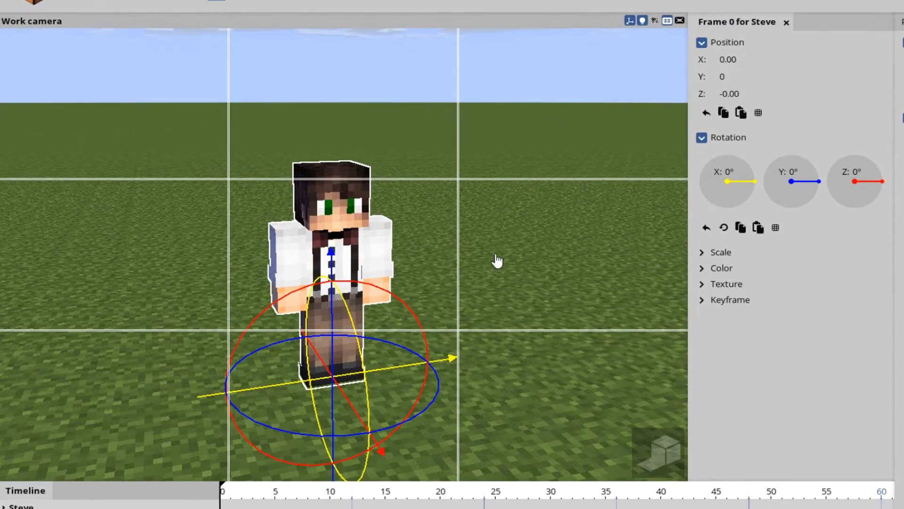
mouse_move(333, 324)
left_mouse_down()
mouse_move(331, 297)
mouse_move(328, 317)
left_mouse_up()
mouse_move(394, 364)
left_mouse_down()
mouse_move(429, 359)
mouse_move(384, 361)
left_mouse_up()
mouse_move(399, 305)
left_mouse_down()
mouse_move(385, 299)
mouse_move(399, 301)
left_mouse_up()
left_click_drag(423, 247, 277, 255)
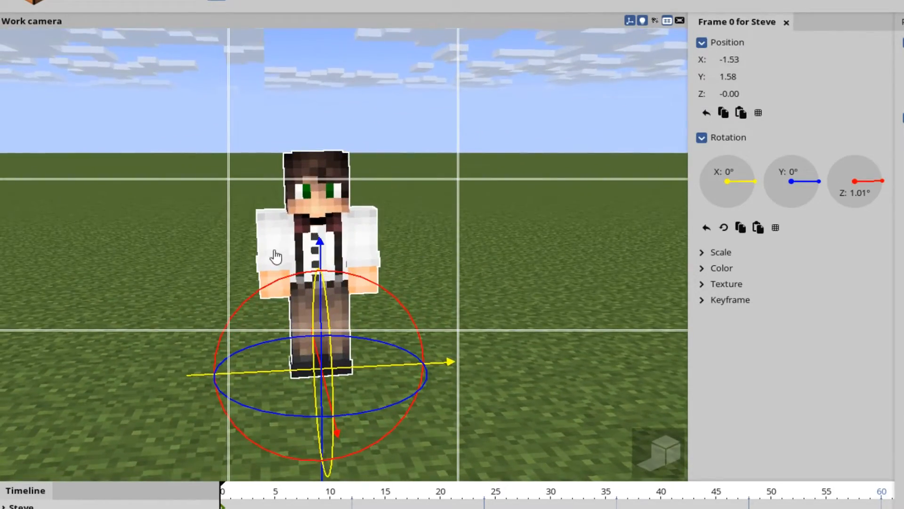
Rotate the character's right arm to about -10.5° around X and 3.36° around Y
left_click(270, 259)
left_click_drag(441, 312, 408, 307)
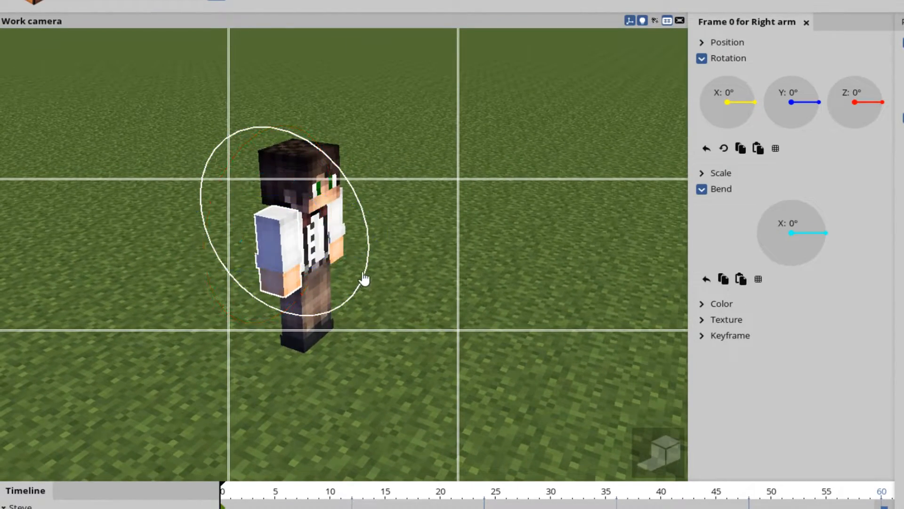
mouse_move(323, 230)
left_mouse_down()
mouse_move(323, 215)
mouse_move(328, 231)
left_mouse_up()
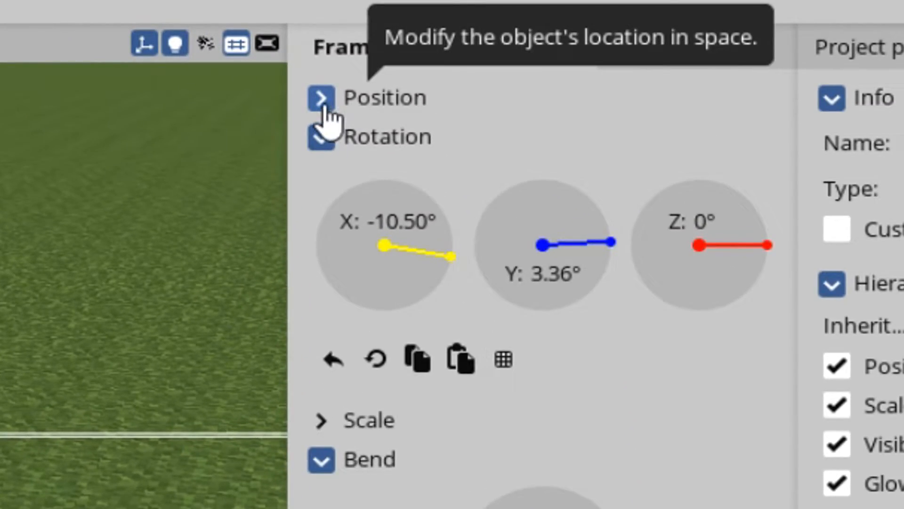
Shift the character's right arm to about -0.45 along its Y position
left_click(322, 98)
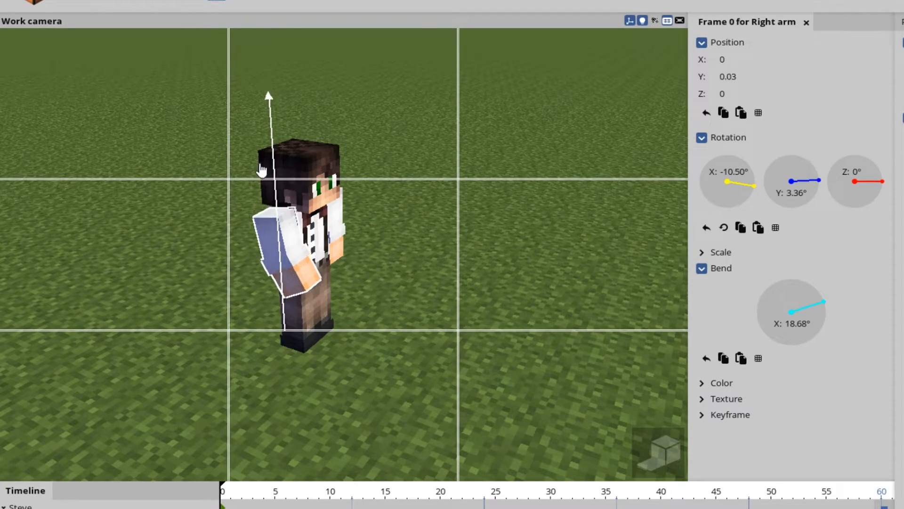
left_click_drag(532, 171, 400, 173)
left_click_drag(407, 287, 340, 341)
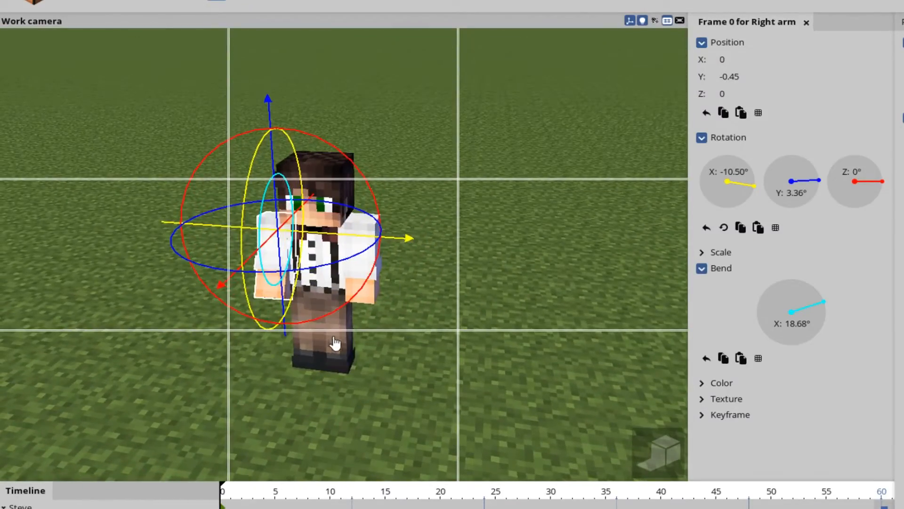
left_click(340, 344)
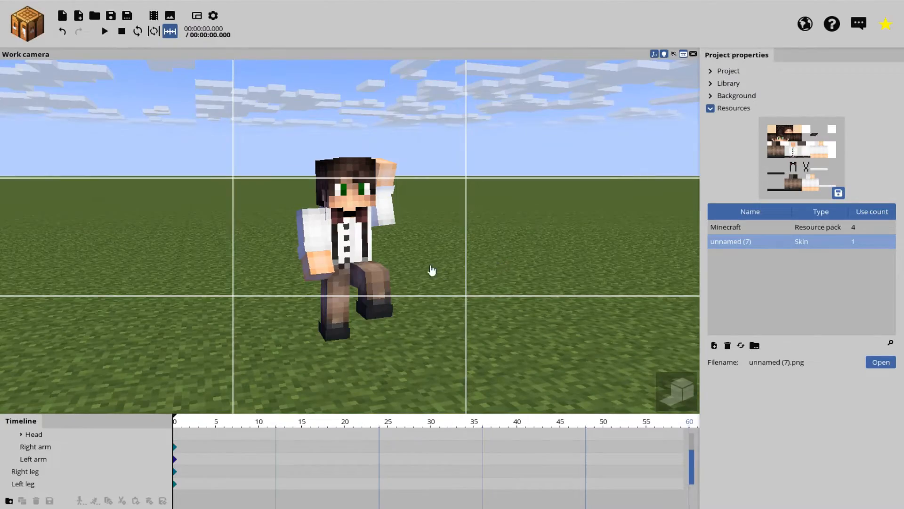
Import the paladium_ore image into the project resources as a Texture and select it
left_click_drag(432, 270, 402, 269)
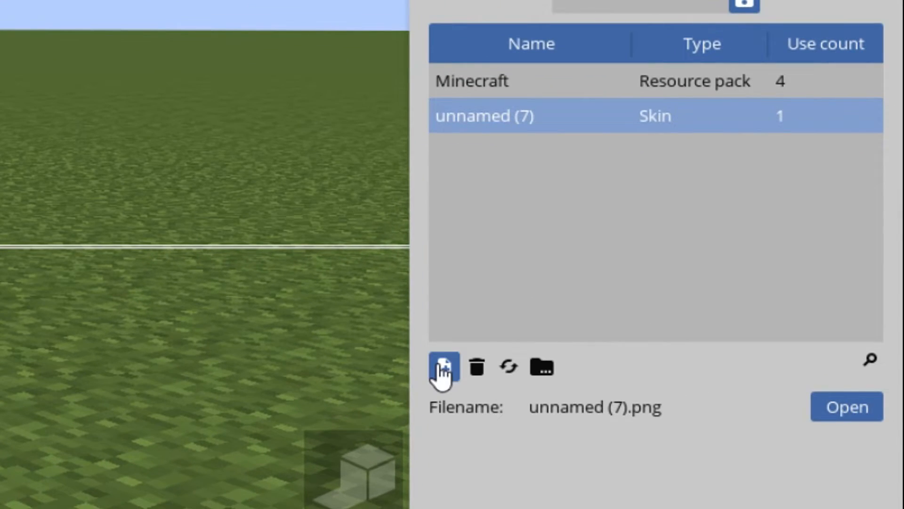
left_click(444, 368)
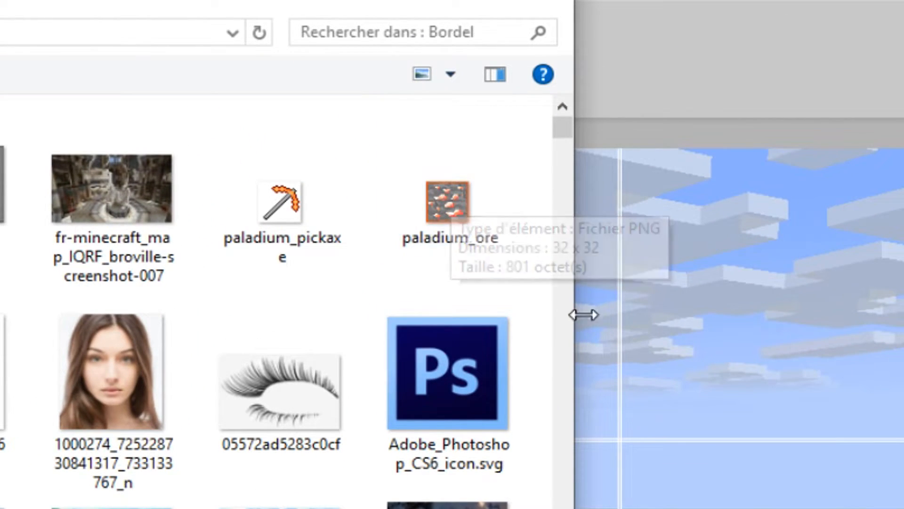
mouse_move(471, 193)
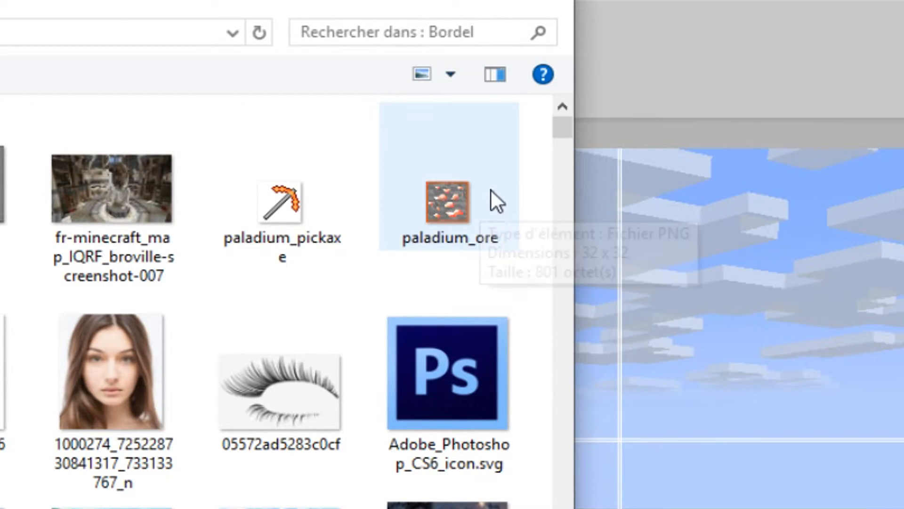
left_click(471, 184)
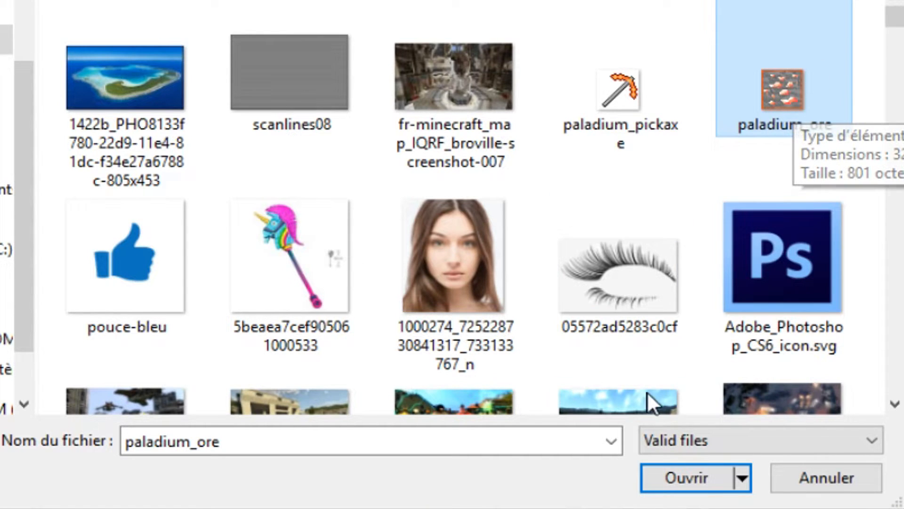
left_click(669, 471)
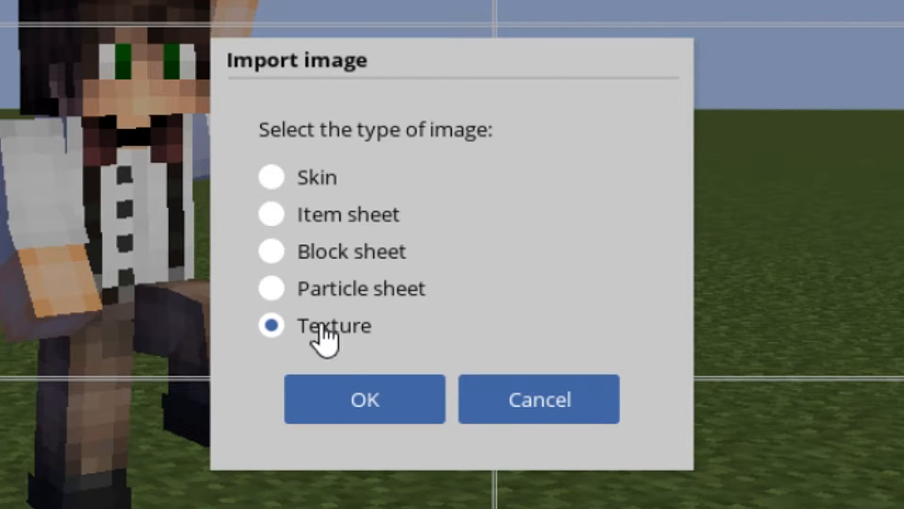
left_click(396, 395)
left_click(769, 264)
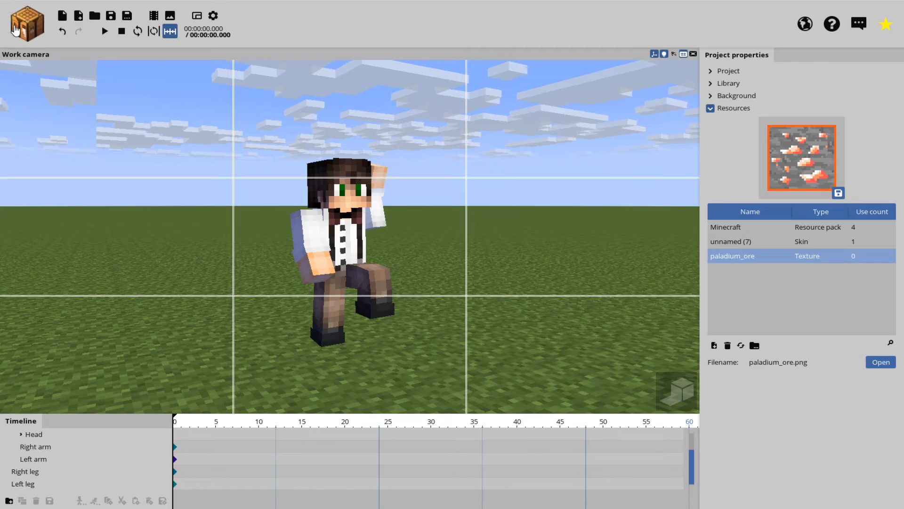
Create a cube in the scene using the paladium_ore texture, with mapped texture left off
left_click(21, 24)
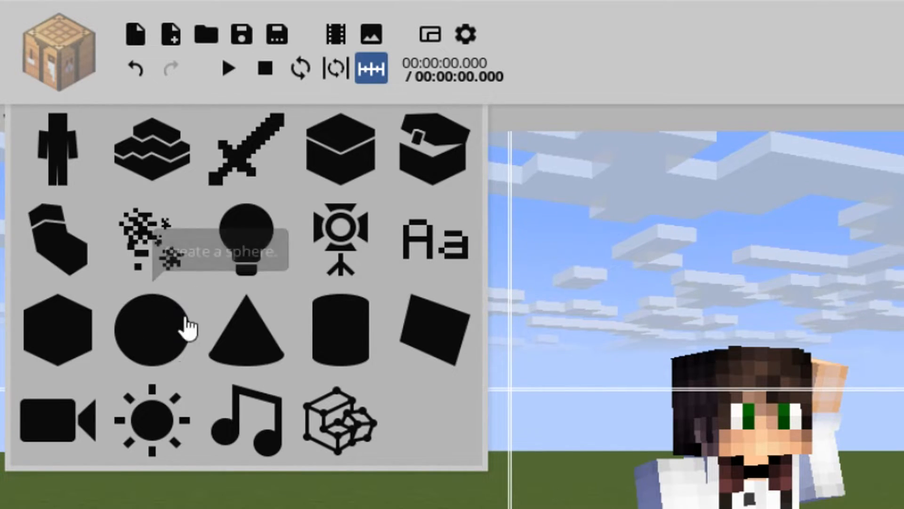
left_click(65, 337)
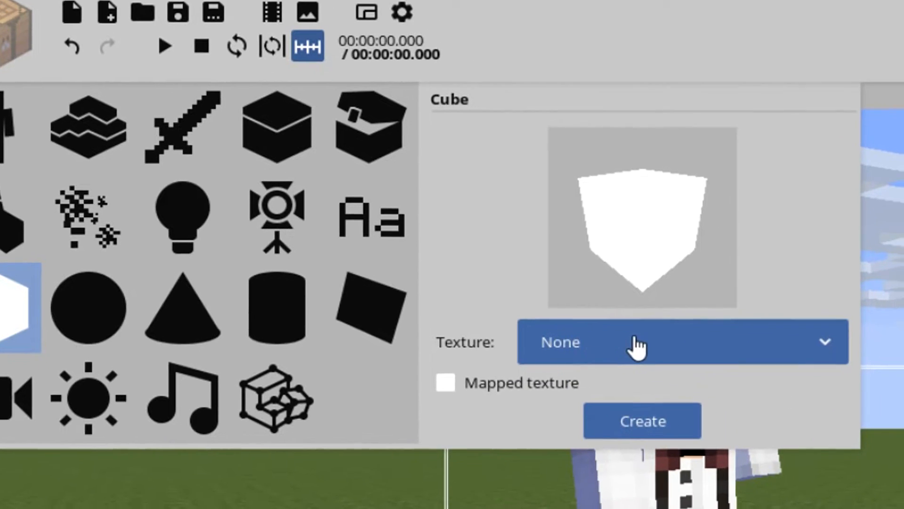
left_click(708, 356)
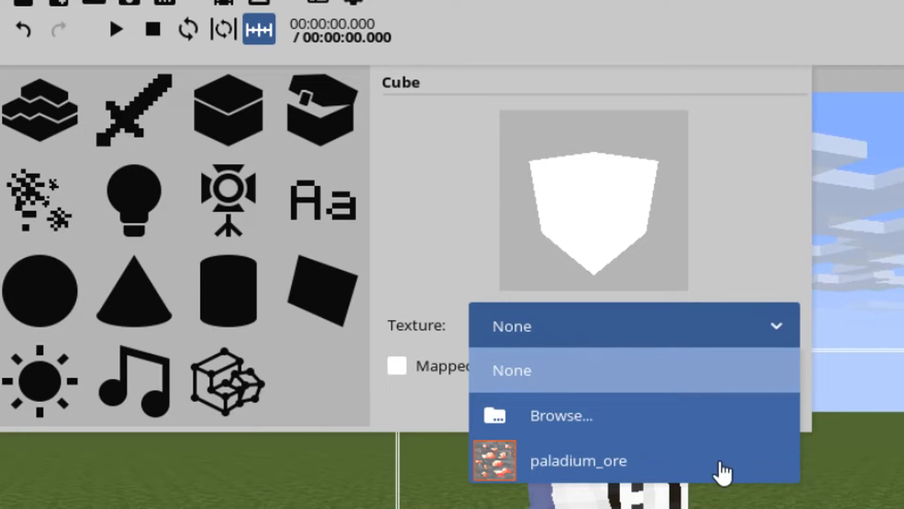
left_click(721, 464)
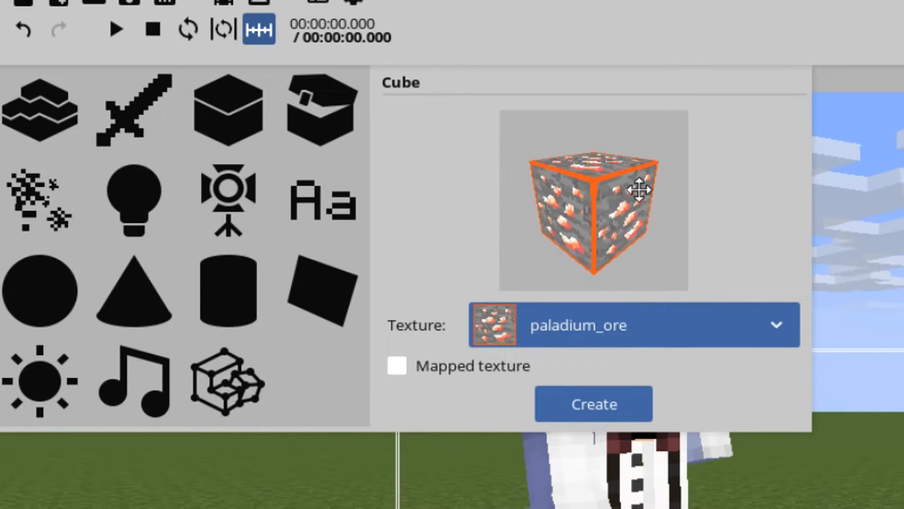
left_click_drag(637, 245, 605, 222)
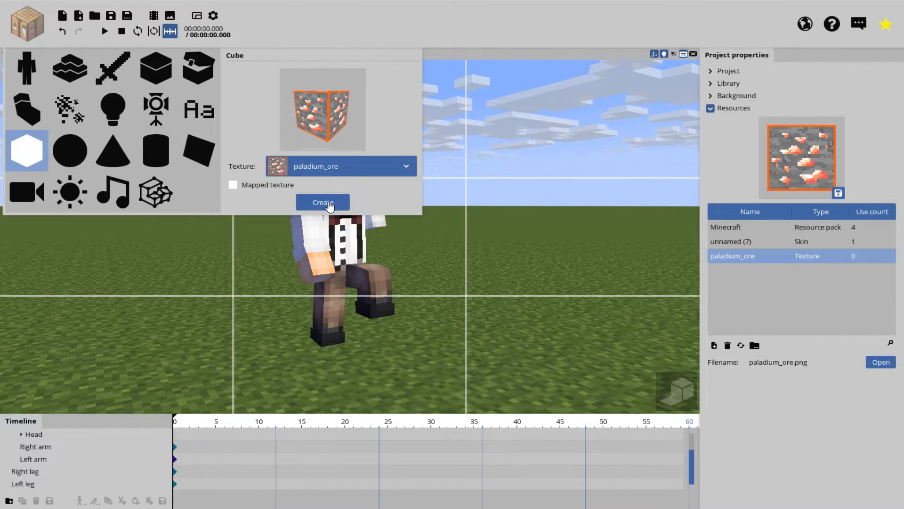
left_click(323, 202)
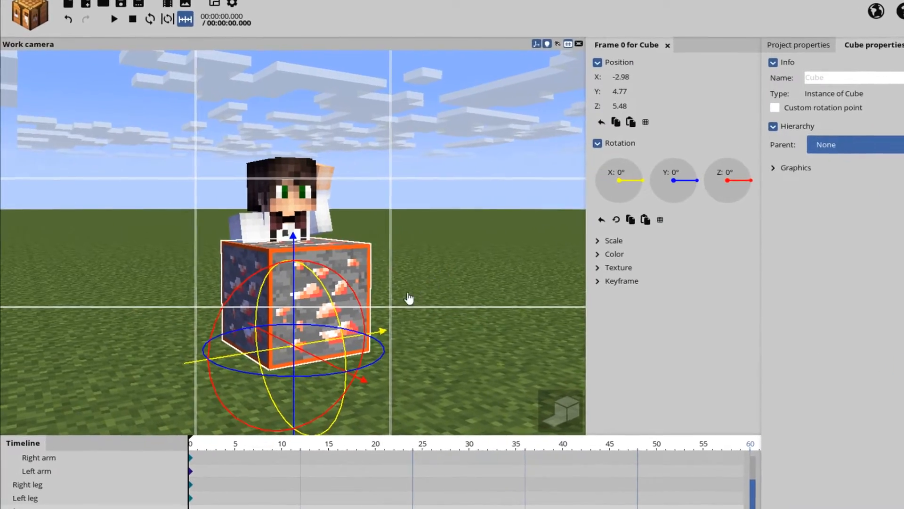
Move the cube in front of the character to about Z 21.91 and set its uniform scale to 0.5
left_click_drag(427, 275, 388, 379)
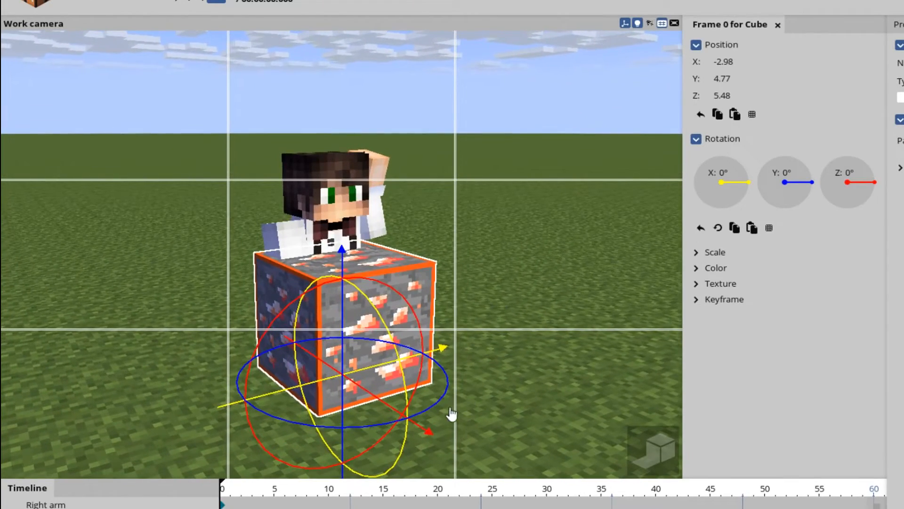
left_click_drag(431, 434, 490, 462)
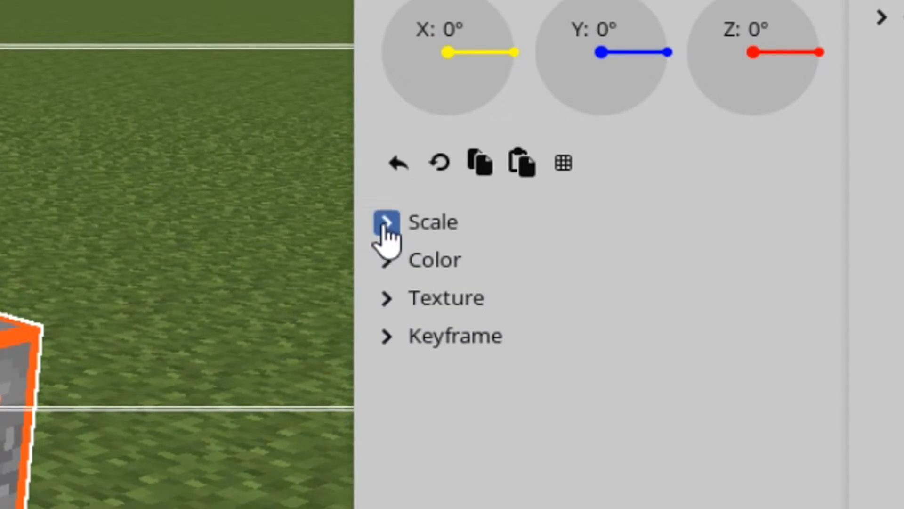
left_click(386, 223)
mouse_move(465, 264)
left_mouse_down()
mouse_move(412, 266)
mouse_move(470, 263)
left_mouse_up()
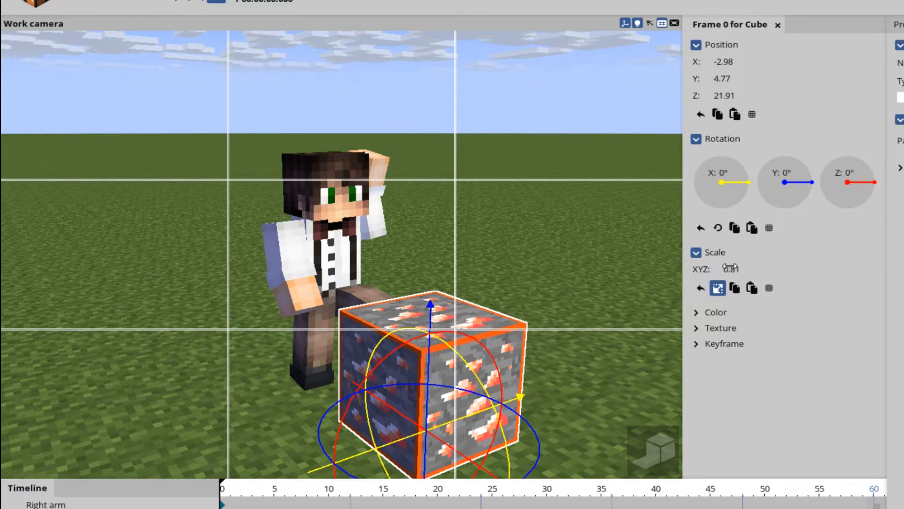
mouse_move(729, 268)
left_mouse_down()
mouse_move(709, 269)
mouse_move(731, 268)
left_mouse_up()
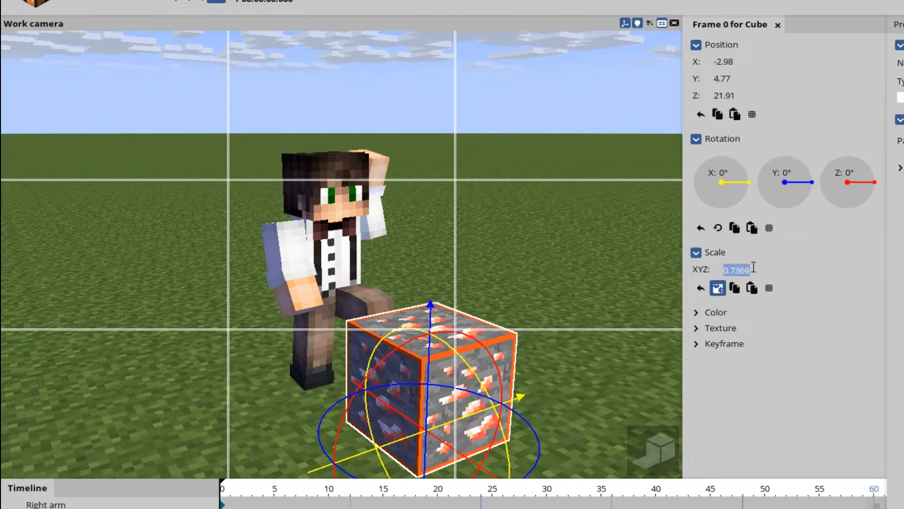
type("0.5")
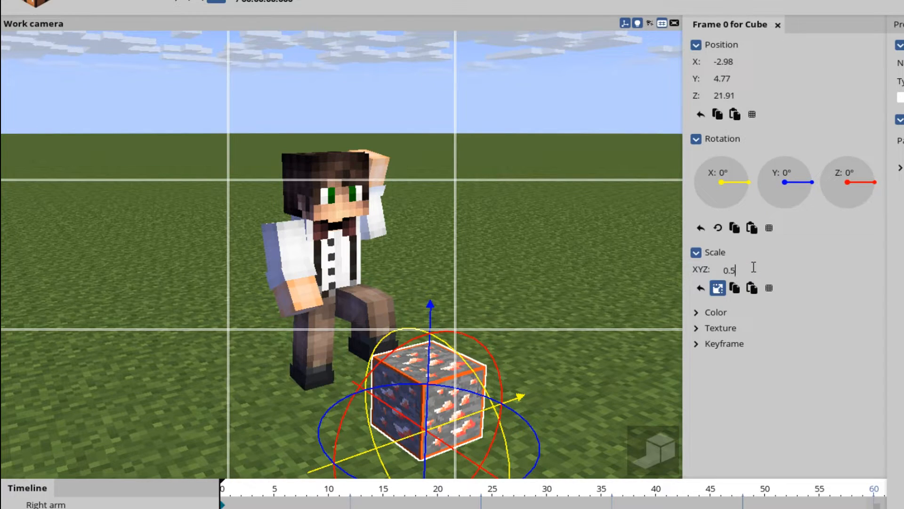
left_click(650, 352)
left_click(550, 392)
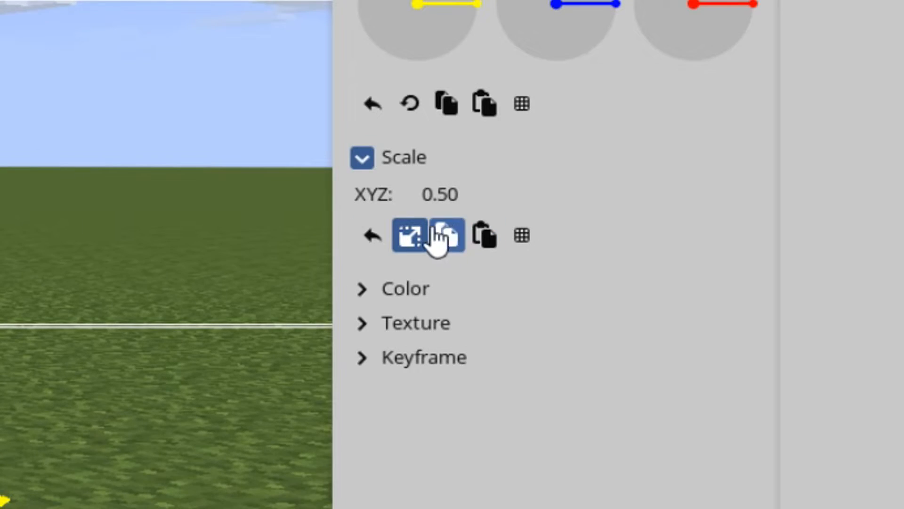
Unlink the cube's scale axes and try separate scaling at about X 0.29, Y 0.23 and Z 0.28
left_click(410, 236)
left_click_drag(434, 230, 373, 226)
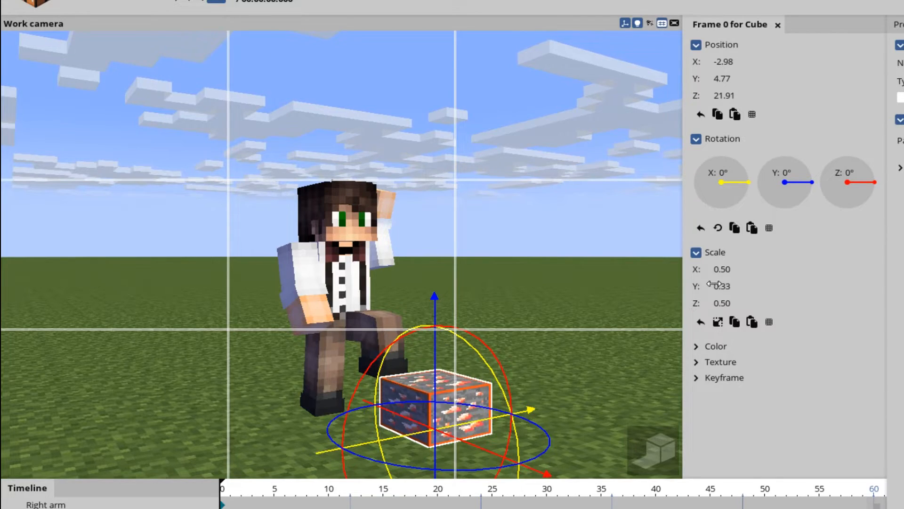
left_click_drag(701, 284, 708, 301)
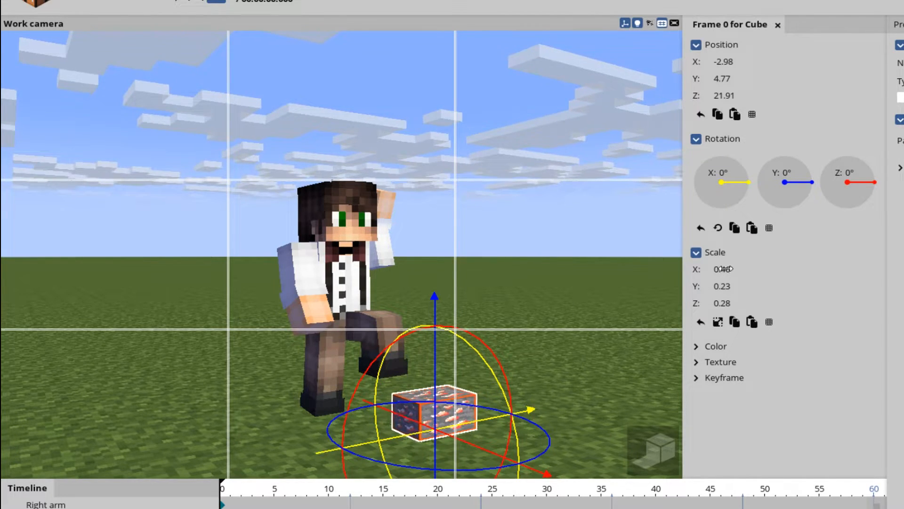
left_click_drag(728, 268, 721, 270)
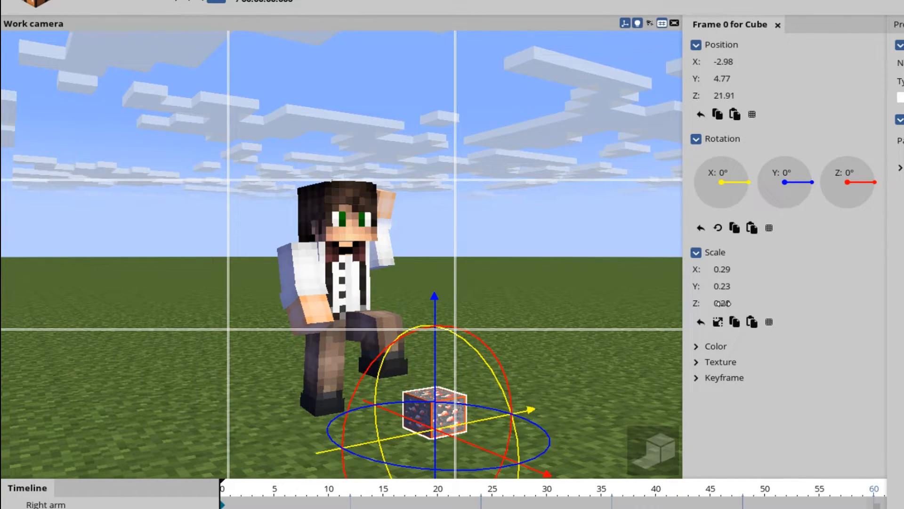
Relink the cube's scale axes at about 0.48 and place the cube beneath the character's raised foot
left_click(721, 323)
left_click_drag(762, 269, 764, 269)
left_click_drag(580, 402, 388, 421)
left_click_drag(487, 392, 380, 369)
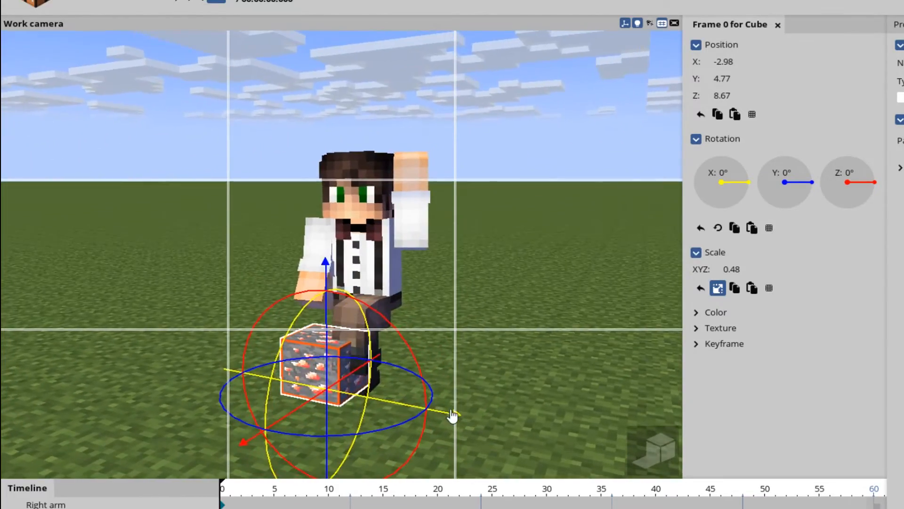
left_click_drag(468, 421, 467, 422)
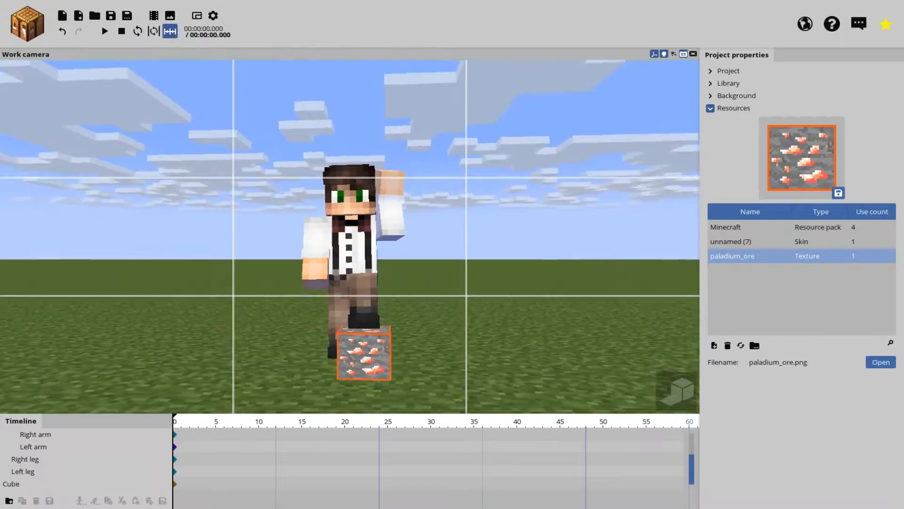
left_click_drag(348, 264, 456, 362)
left_click_drag(386, 221, 382, 232)
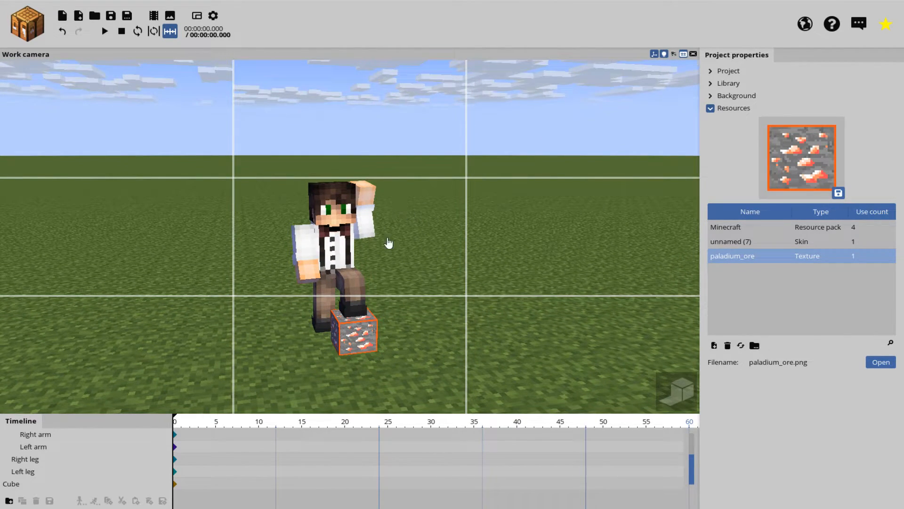
mouse_move(457, 241)
left_mouse_down()
mouse_move(288, 224)
mouse_move(306, 196)
mouse_move(400, 199)
mouse_move(438, 268)
mouse_move(509, 232)
mouse_move(449, 259)
mouse_move(448, 198)
mouse_move(443, 250)
mouse_move(445, 241)
mouse_move(459, 243)
left_mouse_up()
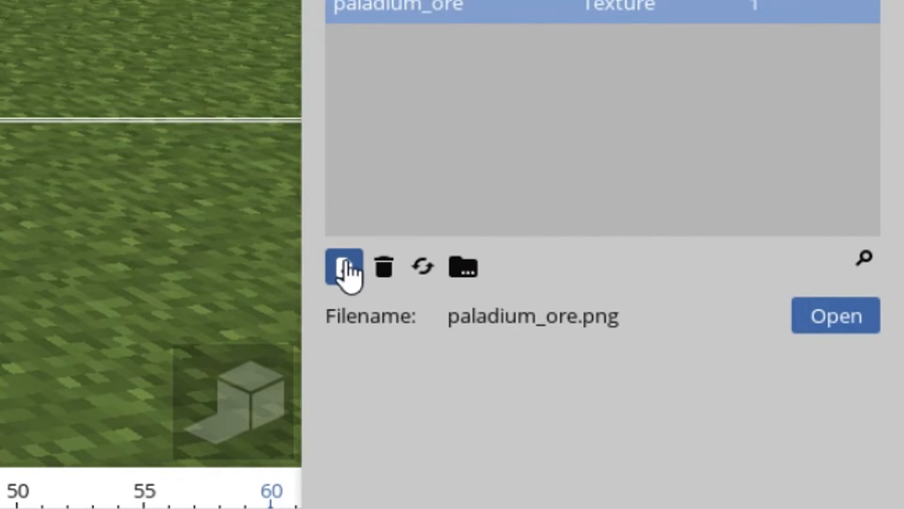
Import the paladium_pickaxe image as an Item sheet with "Is item sheet" off, and preview it alongside paladium_ore in the resources
left_click(344, 266)
left_click(330, 87)
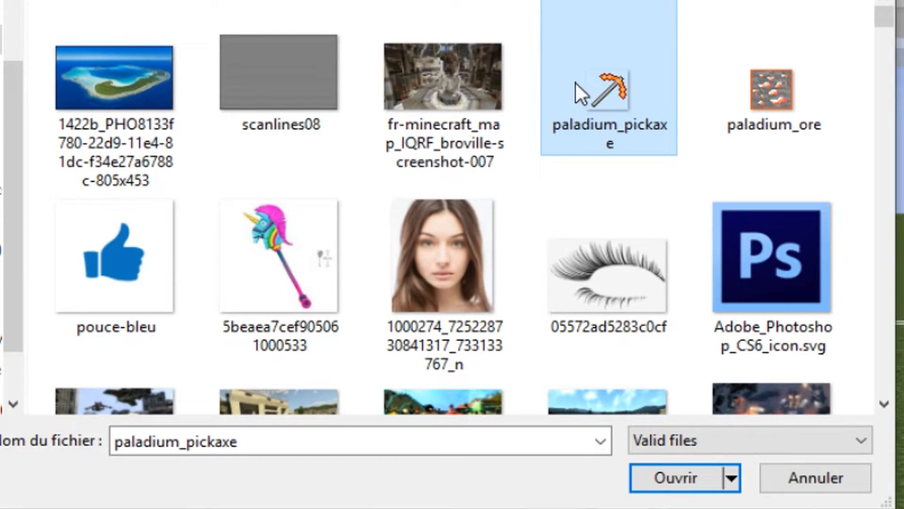
left_click(667, 475)
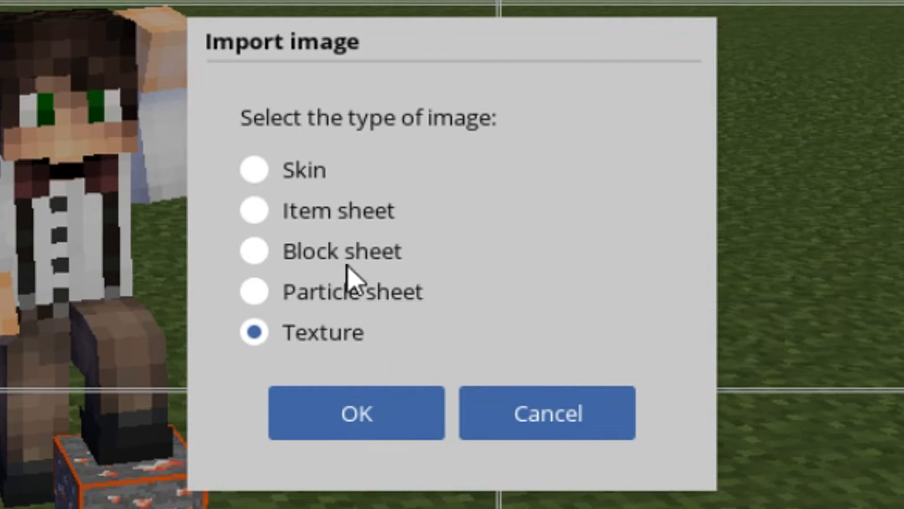
left_click(336, 214)
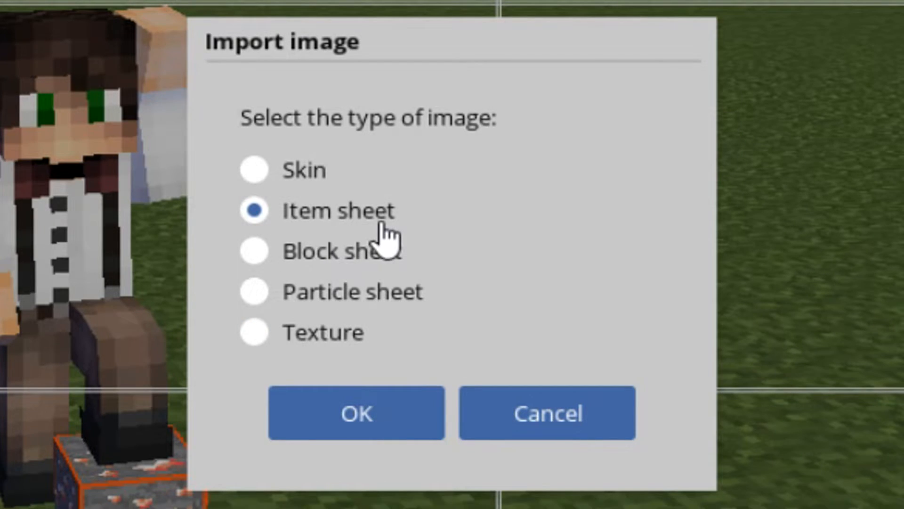
left_click(355, 417)
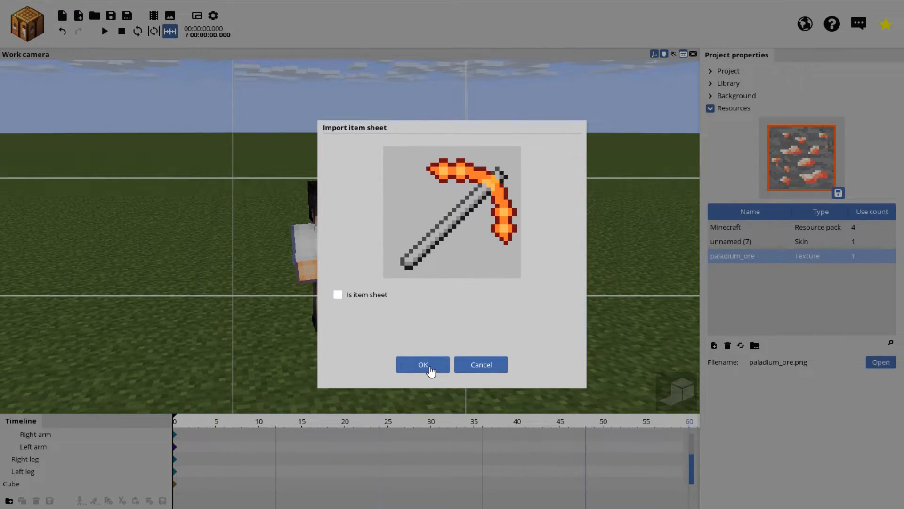
left_click(429, 367)
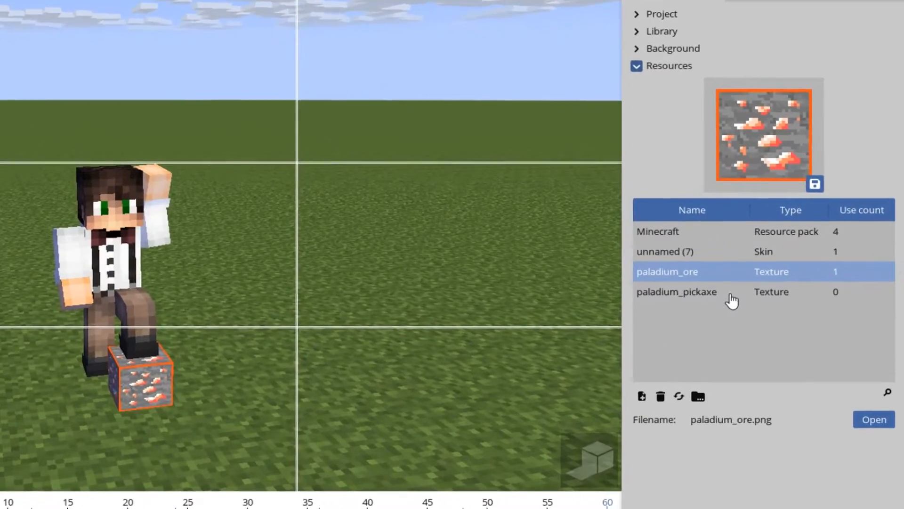
left_click(720, 295)
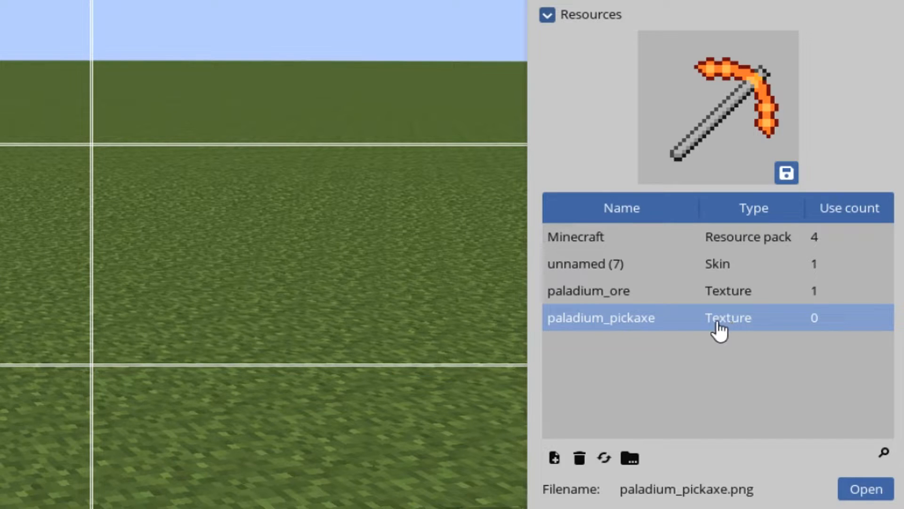
left_click(708, 298)
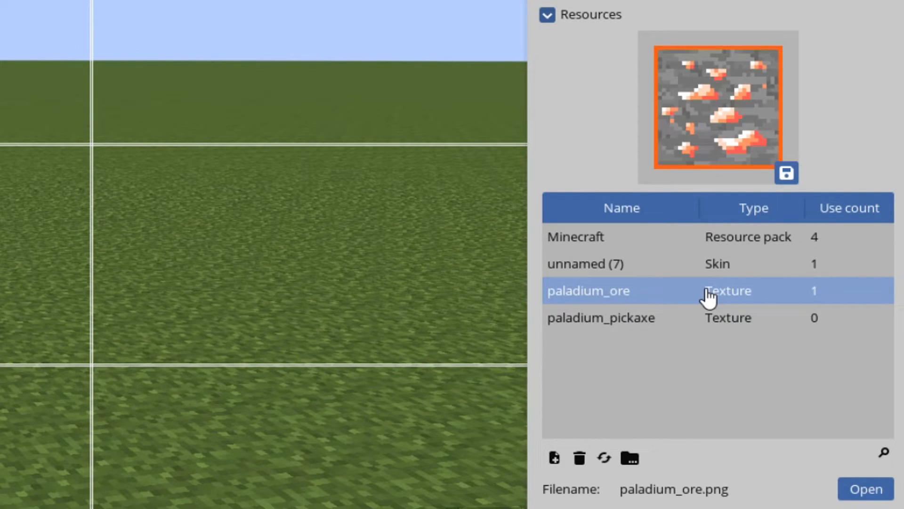
Create a 3D item using the paladium_pickaxe image, with Face camera, Bounce and Spin off
left_click(692, 322)
left_click(38, 27)
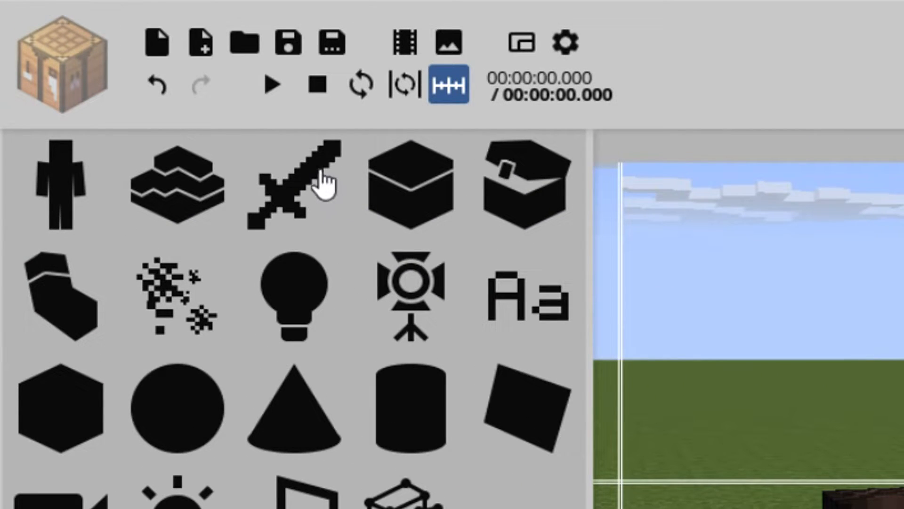
left_click(328, 196)
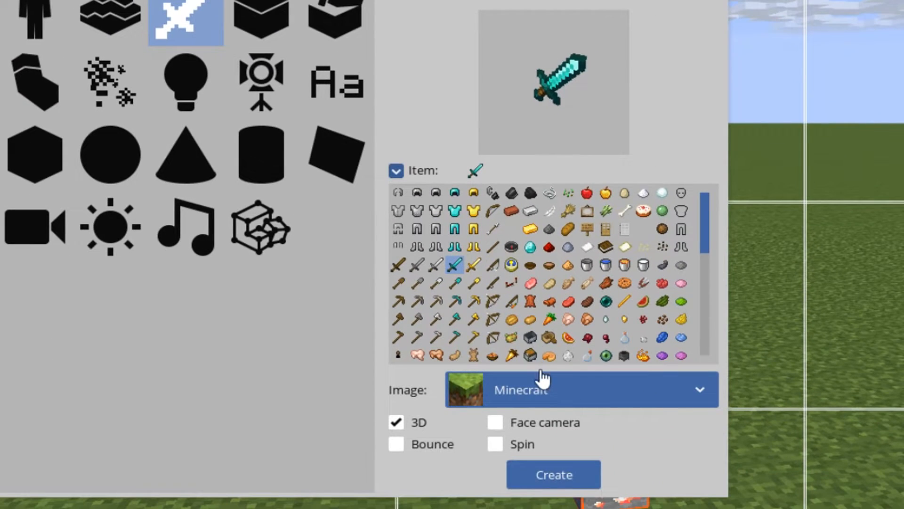
left_click(587, 401)
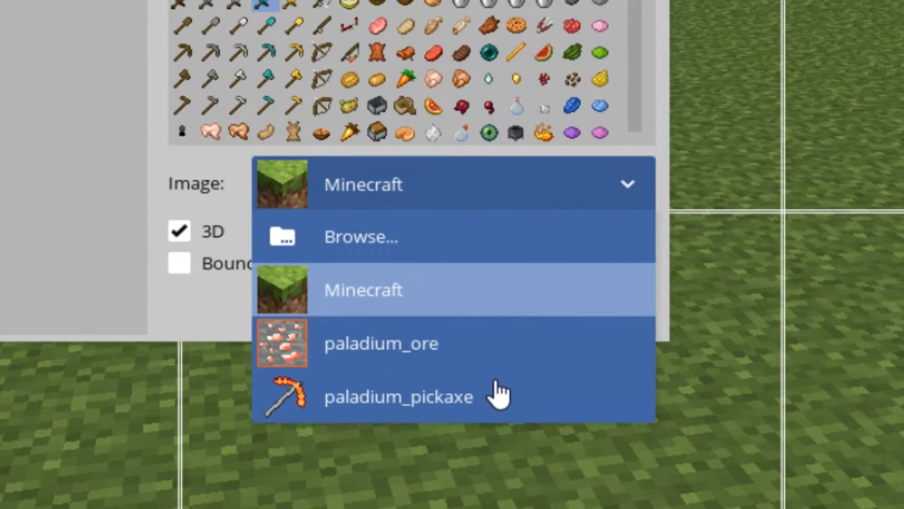
left_click(490, 410)
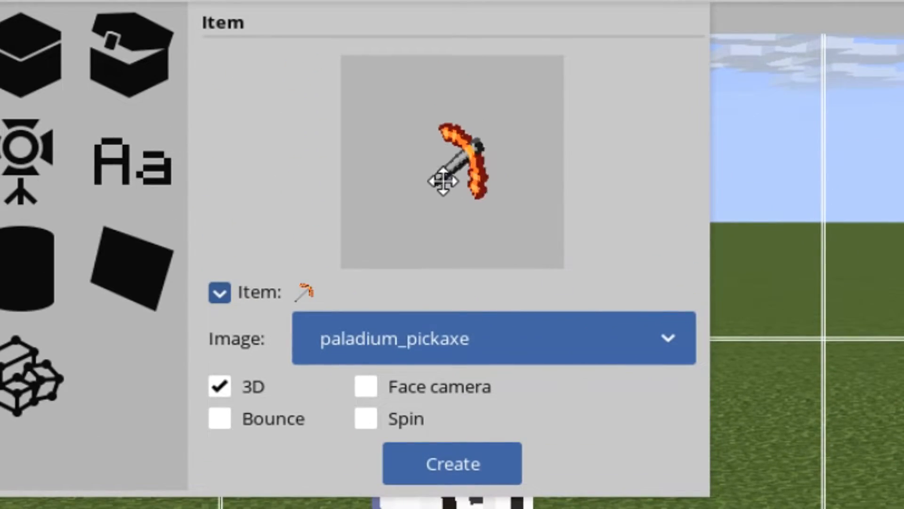
left_click_drag(462, 154, 503, 153)
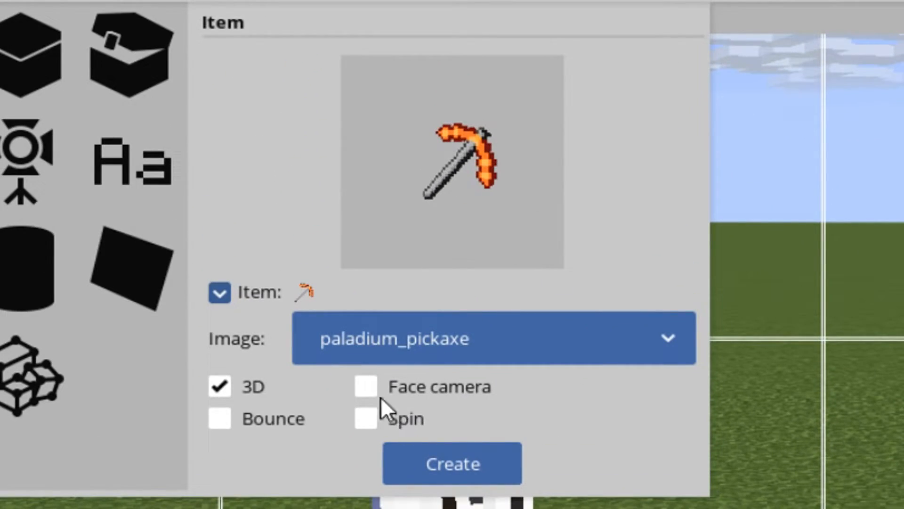
left_click(370, 395)
left_click(369, 396)
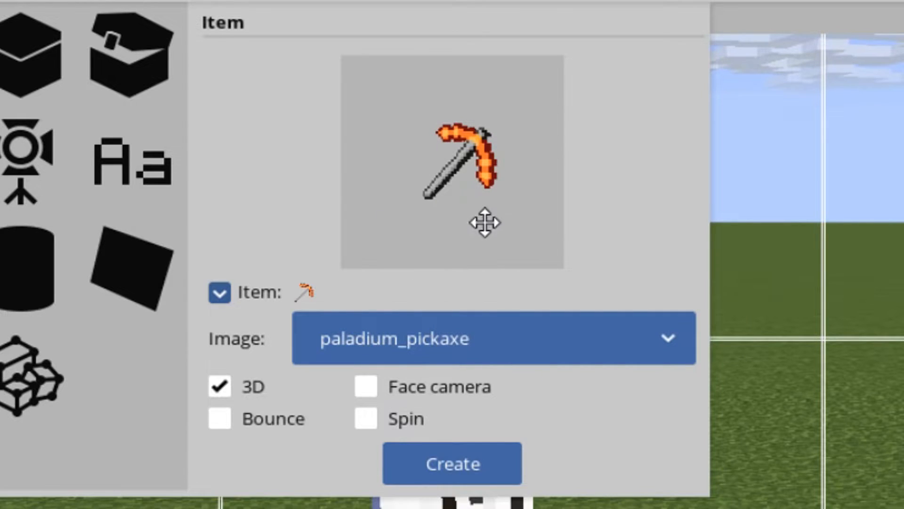
left_click_drag(484, 223, 458, 205)
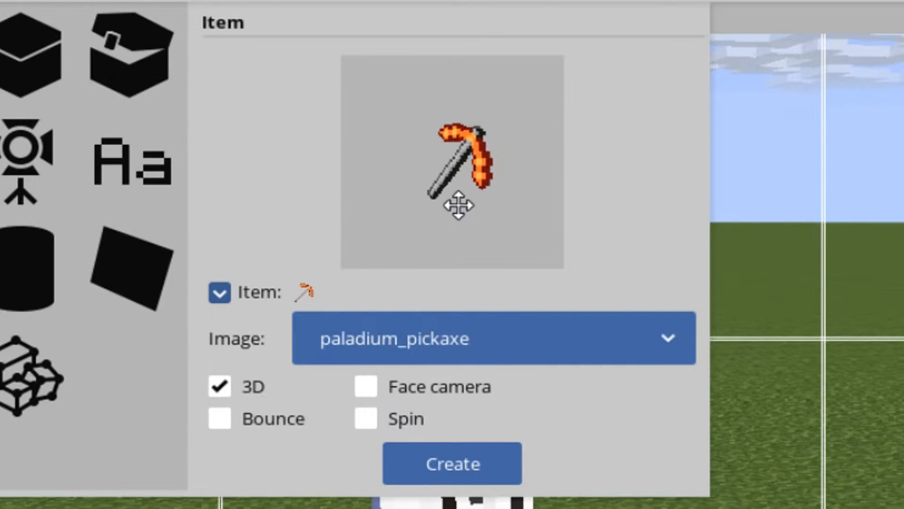
left_click(466, 468)
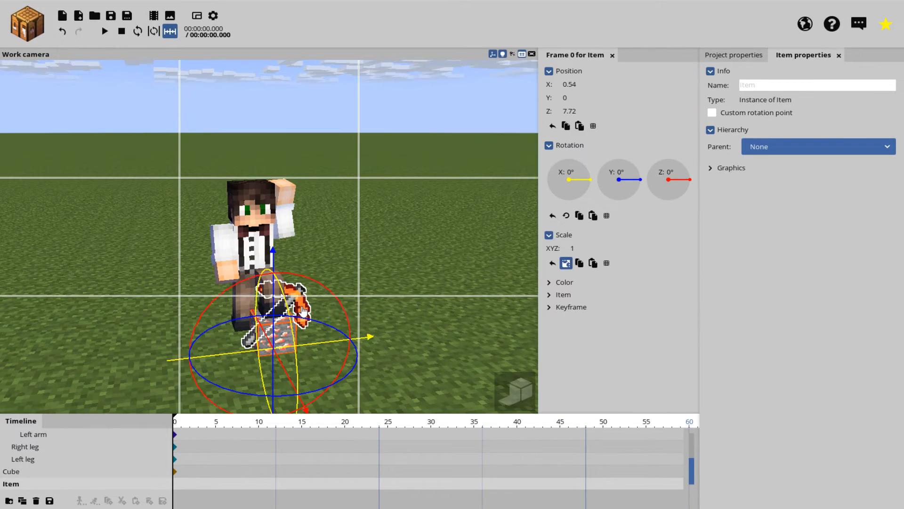
Move the pickaxe item to about X 10.18 and Y 25.99 and fit it into the character's raised hand
left_click_drag(353, 248, 275, 146)
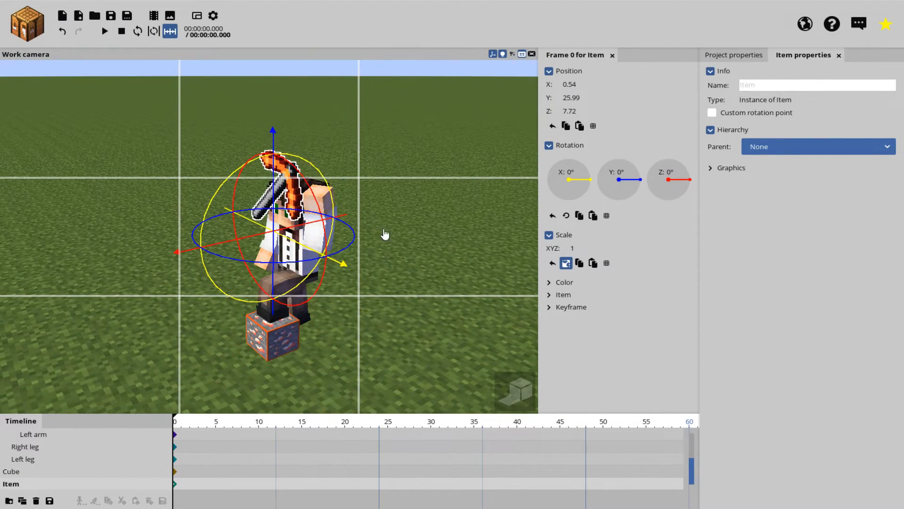
left_click_drag(371, 249, 431, 255)
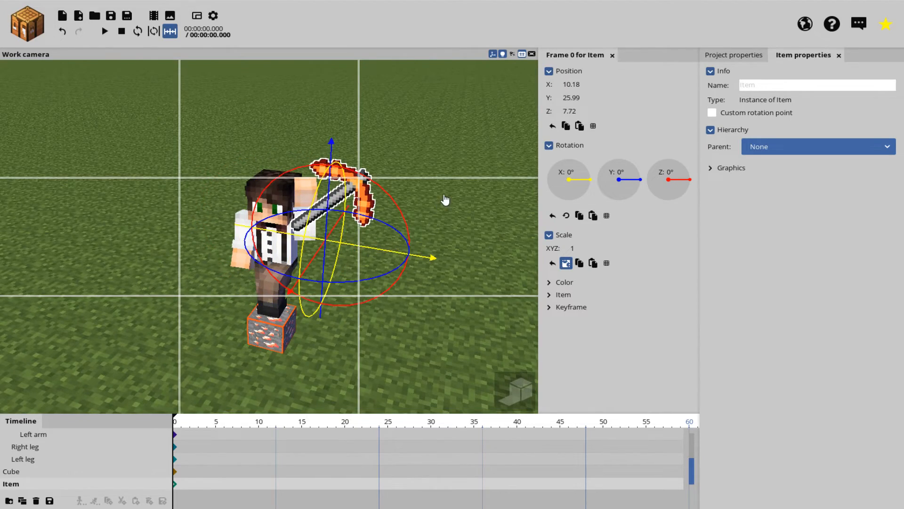
left_click_drag(445, 201, 441, 239)
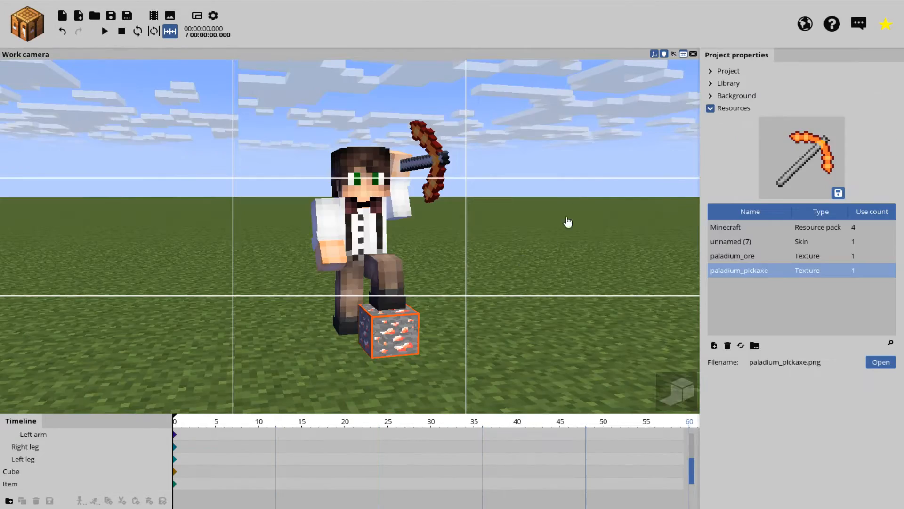
Turn off the grid overlay in the work camera view
left_click(682, 57)
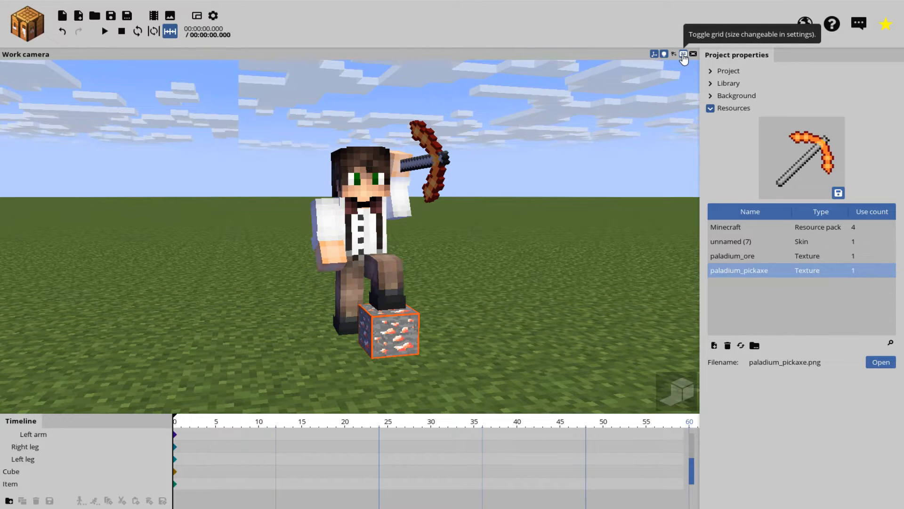
left_click(684, 55)
left_click(684, 55)
left_click_drag(483, 255, 481, 230)
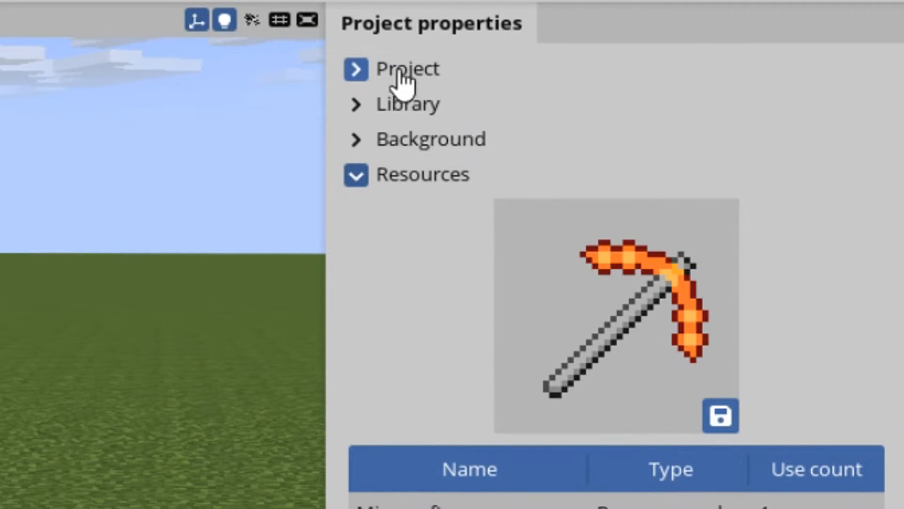
In the background settings, try other sun times, keep a daytime position, and rotate the sun roughly 60° clockwise
left_click(397, 78)
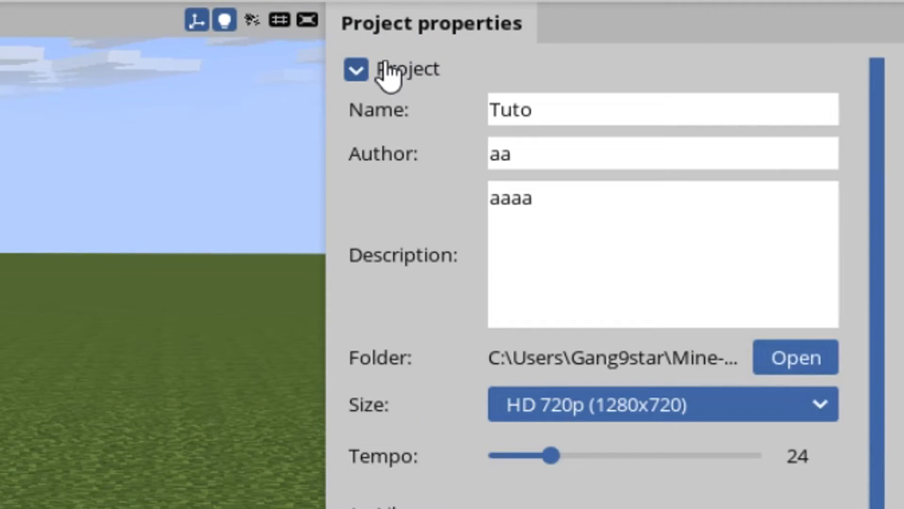
left_click(353, 78)
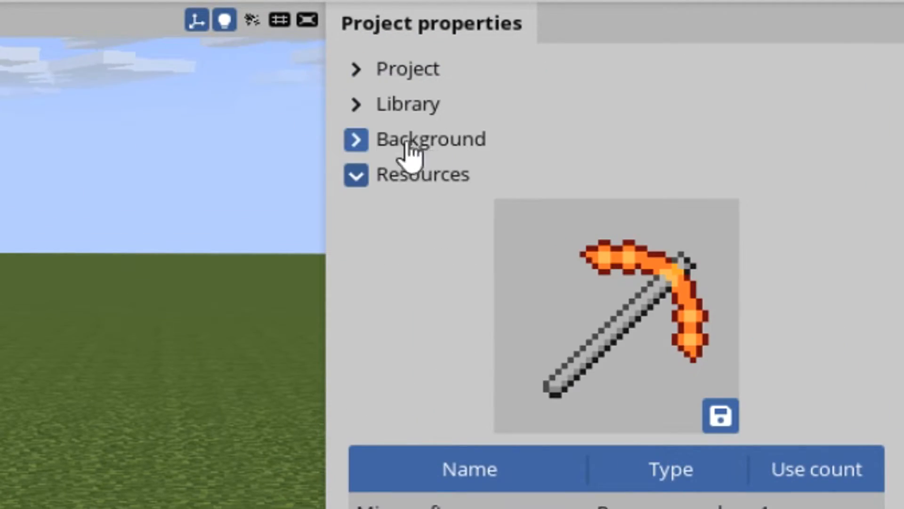
left_click(355, 139)
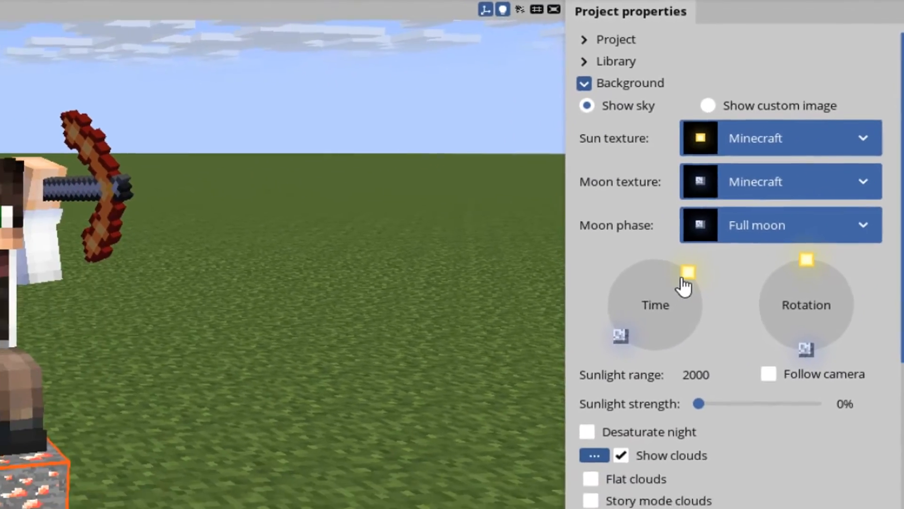
left_click_drag(682, 278, 623, 240)
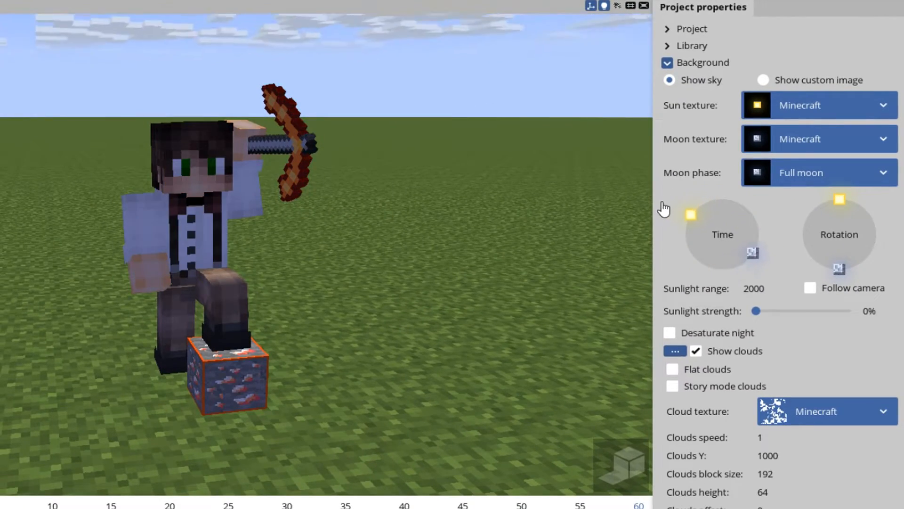
left_click_drag(664, 208, 758, 235)
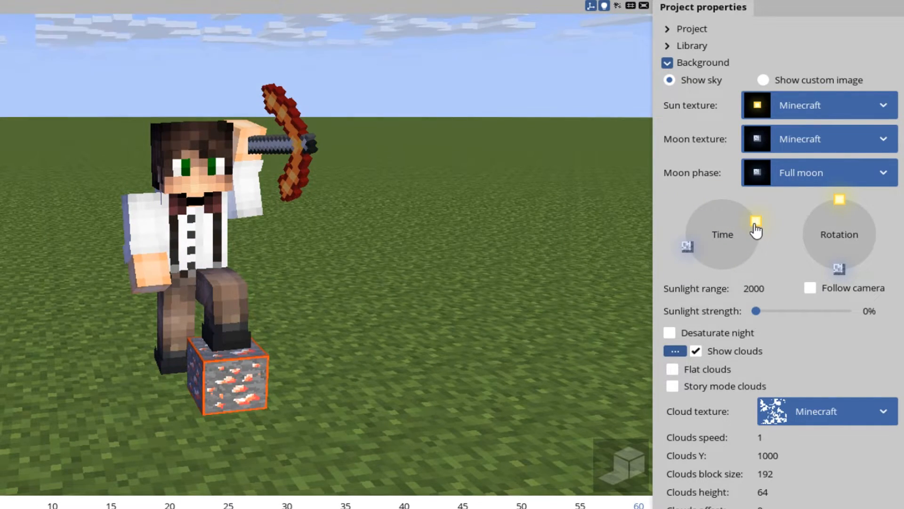
left_click_drag(840, 200, 871, 226)
left_click_drag(487, 227, 490, 196)
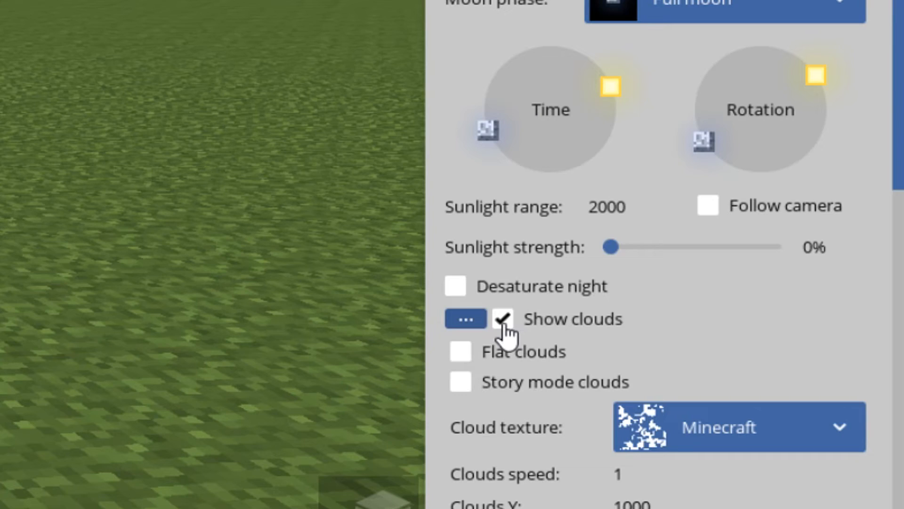
Hide the clouds and set the sky colour to green 00FF06
left_click(503, 320)
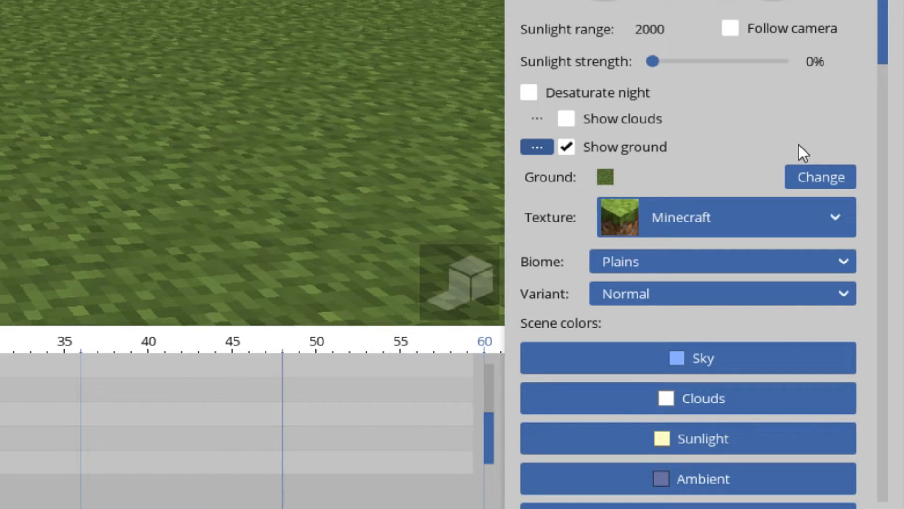
left_click(719, 365)
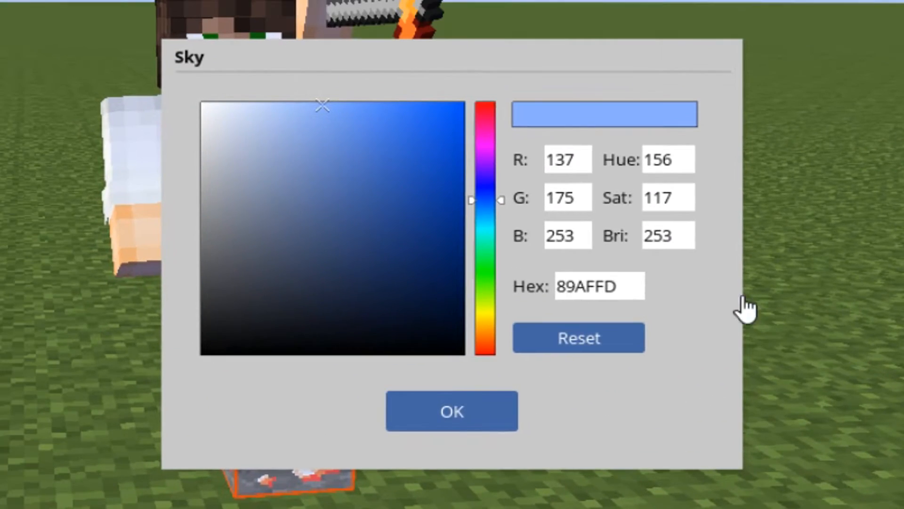
left_click(55, 255)
left_click_drag(396, 250, 522, 63)
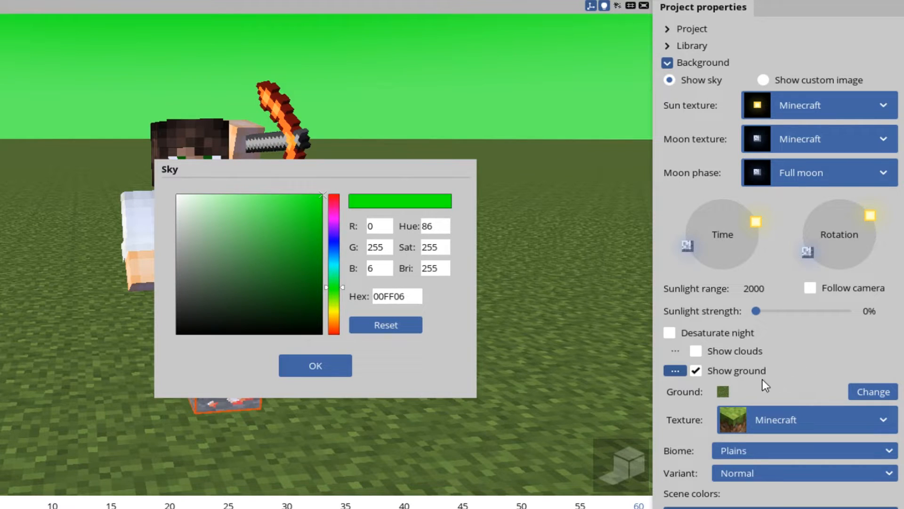
left_click(330, 366)
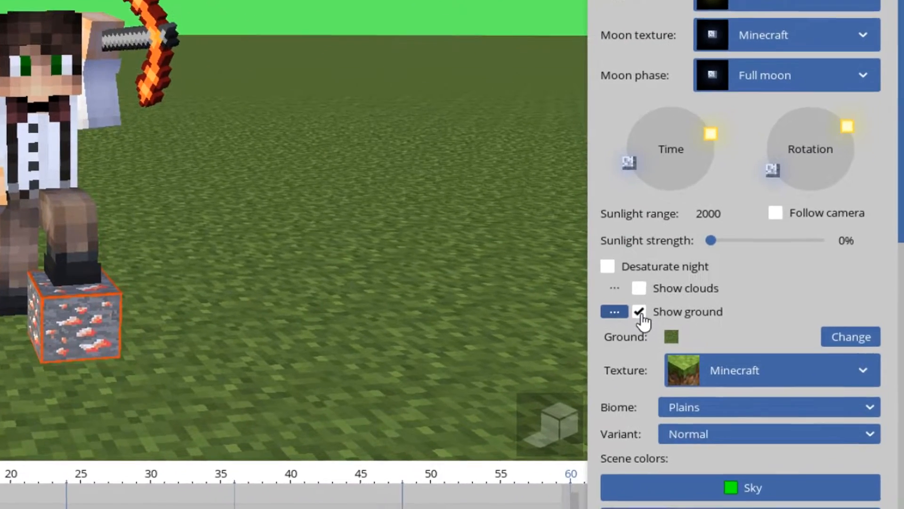
Hide the ground and disable Sky fog to leave a plain green background behind the character
left_click(695, 370)
left_click_drag(892, 172, 886, 329)
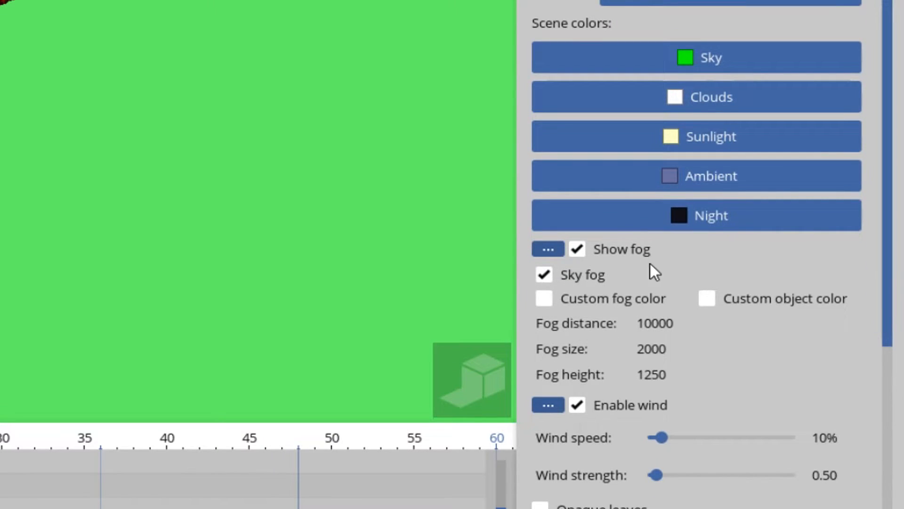
left_click(545, 275)
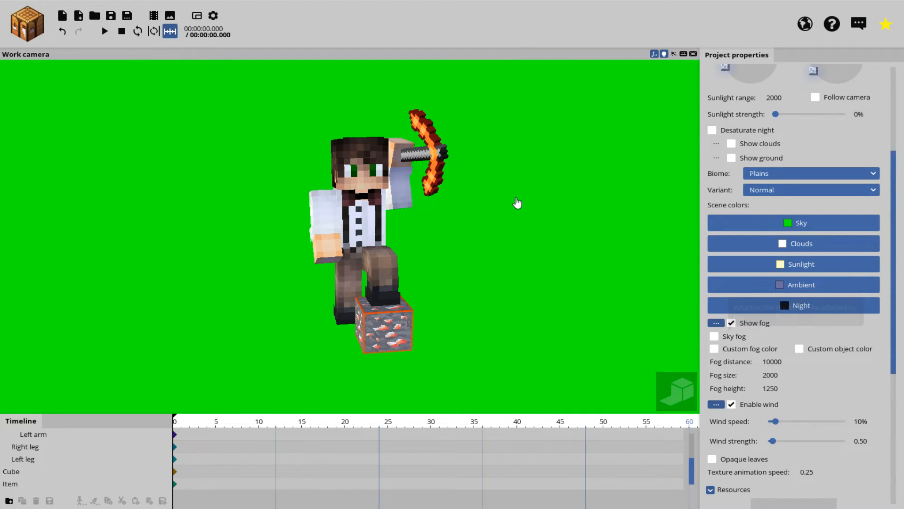
mouse_move(496, 210)
left_mouse_down()
mouse_move(541, 208)
mouse_move(494, 197)
left_mouse_up()
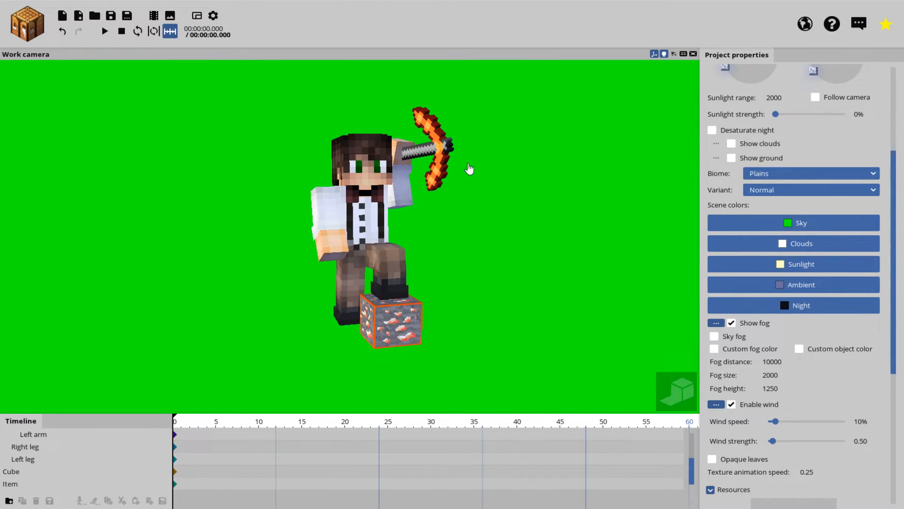
left_click_drag(457, 259, 431, 256)
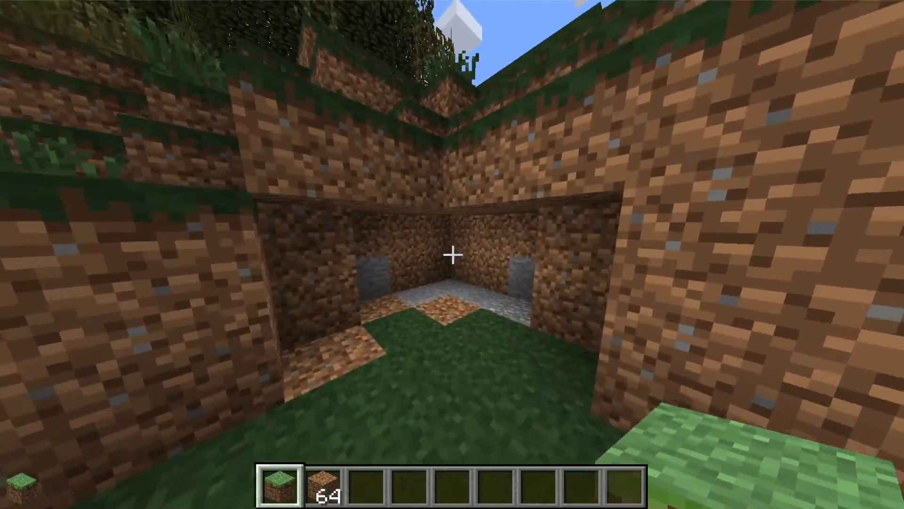
Switch to Minecraft, look around the dug-out dirt hollow, and disconnect from the world
key("w")
key("s")
key("w")
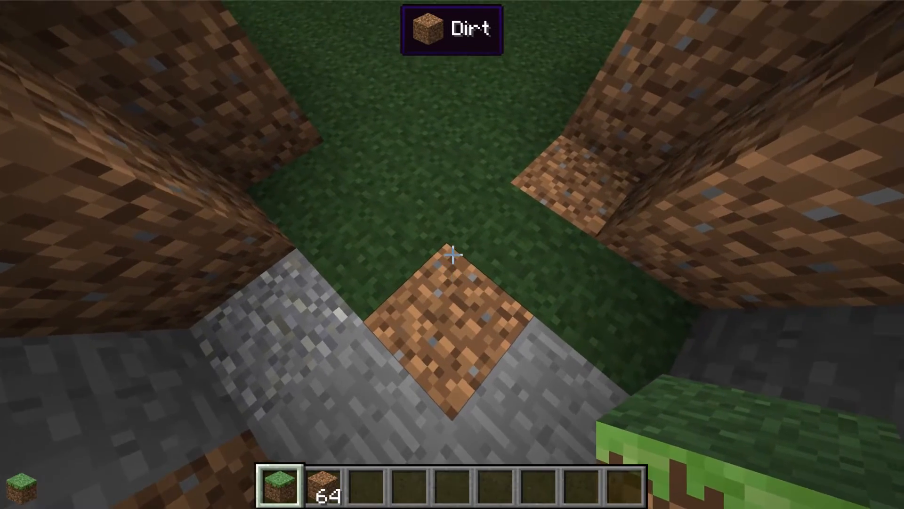
key("Escape")
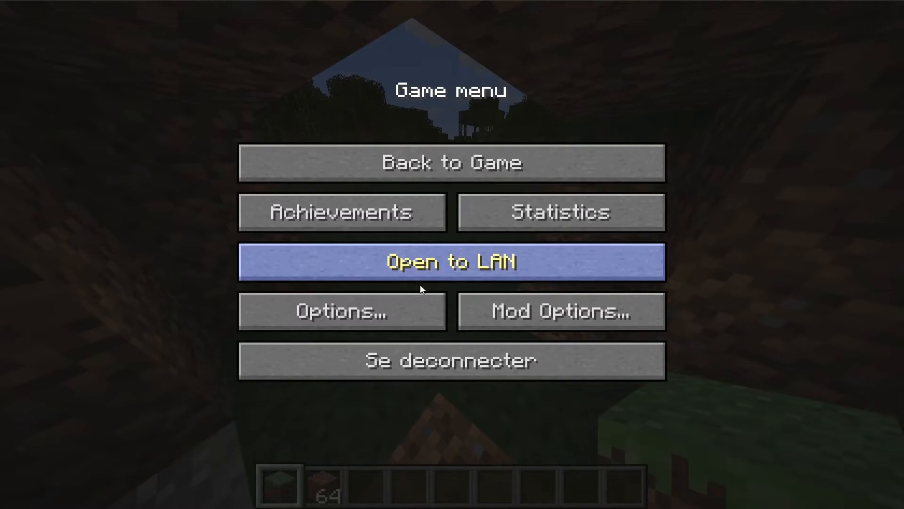
left_click(424, 356)
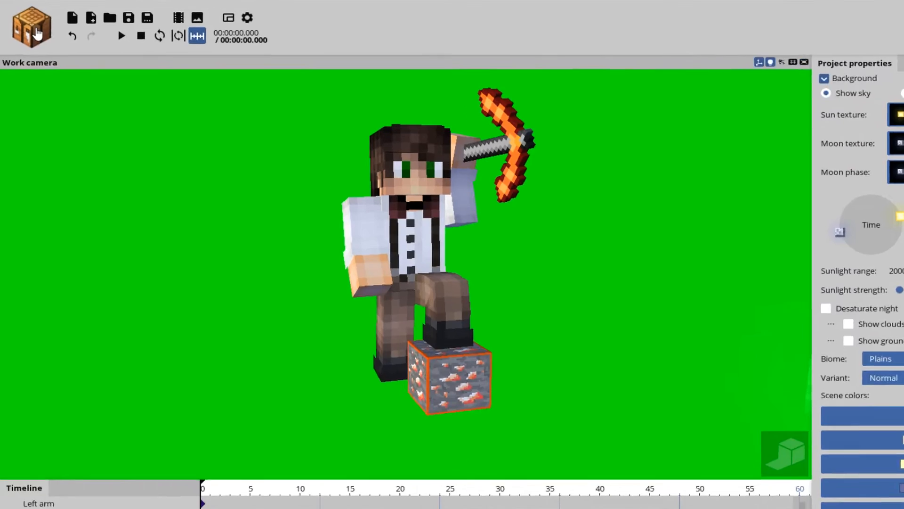
Begin a new scenery object and open the import of scenery from a Minecraft world
left_click(31, 25)
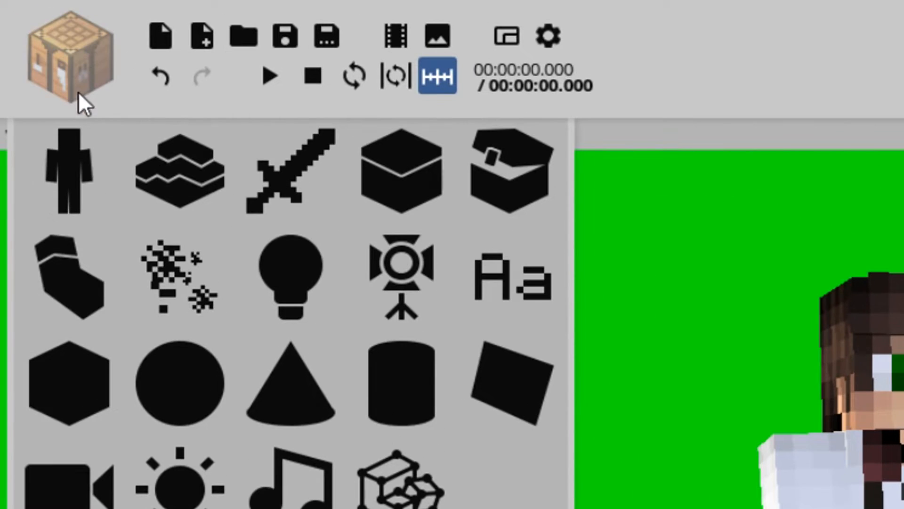
left_click(182, 188)
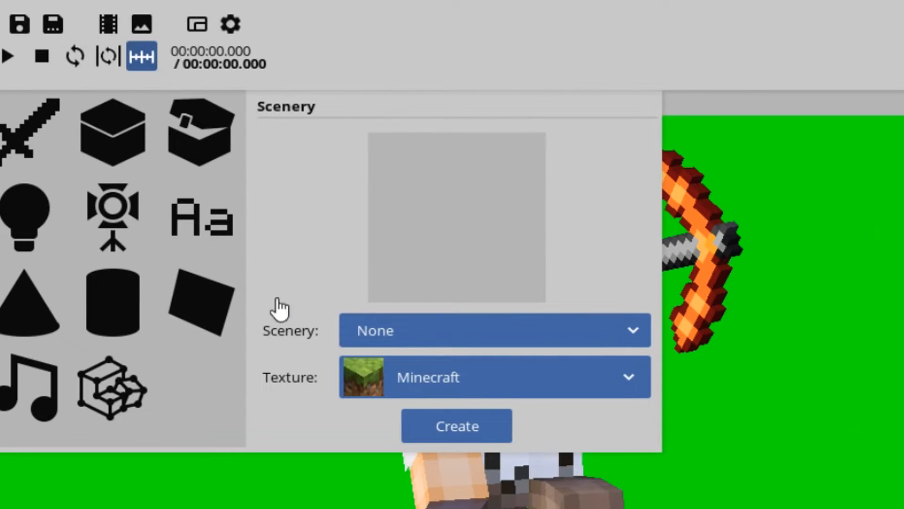
left_click(447, 331)
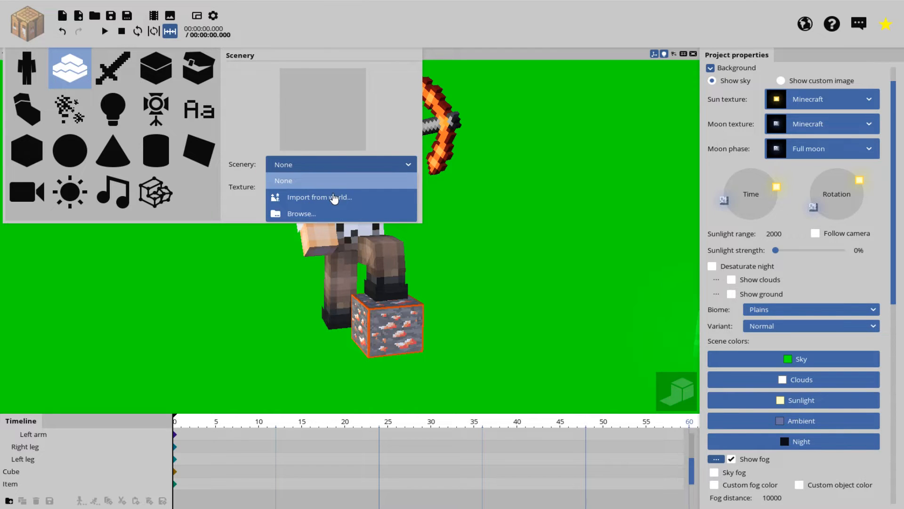
left_click(324, 201)
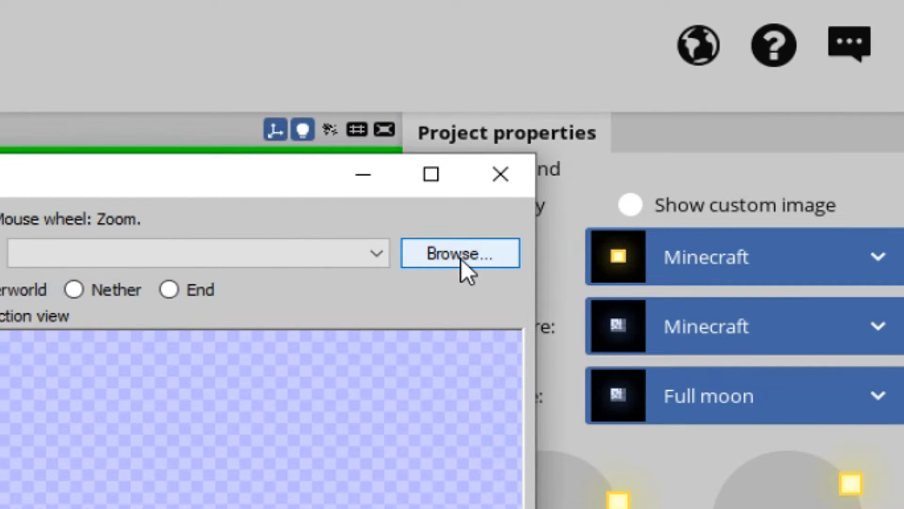
left_click(461, 258)
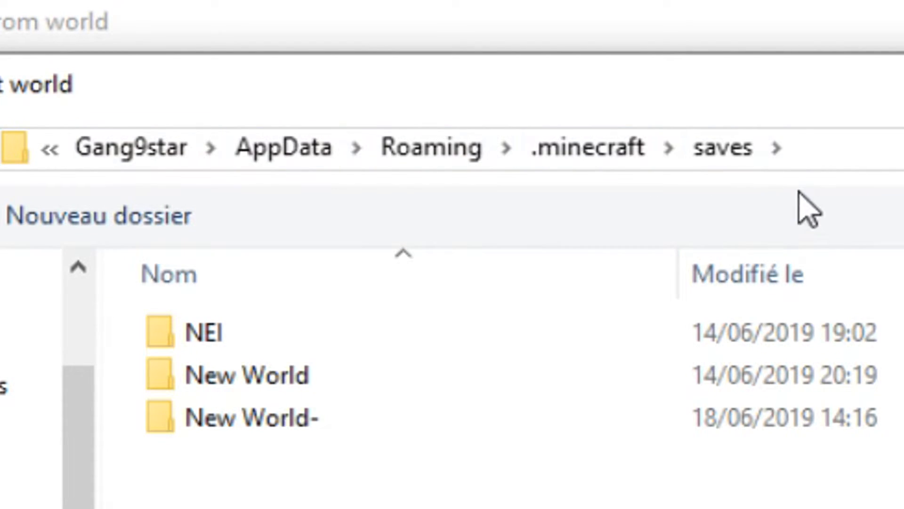
left_click(365, 384)
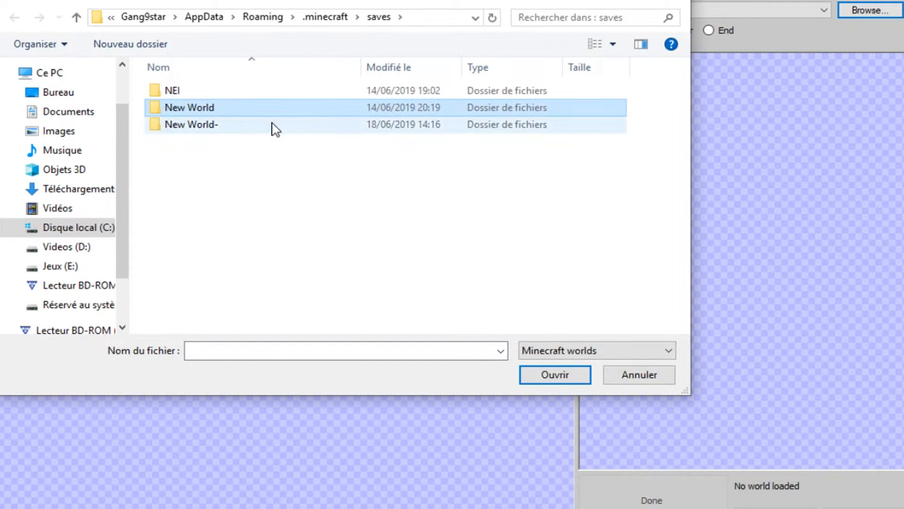
double_click(224, 110)
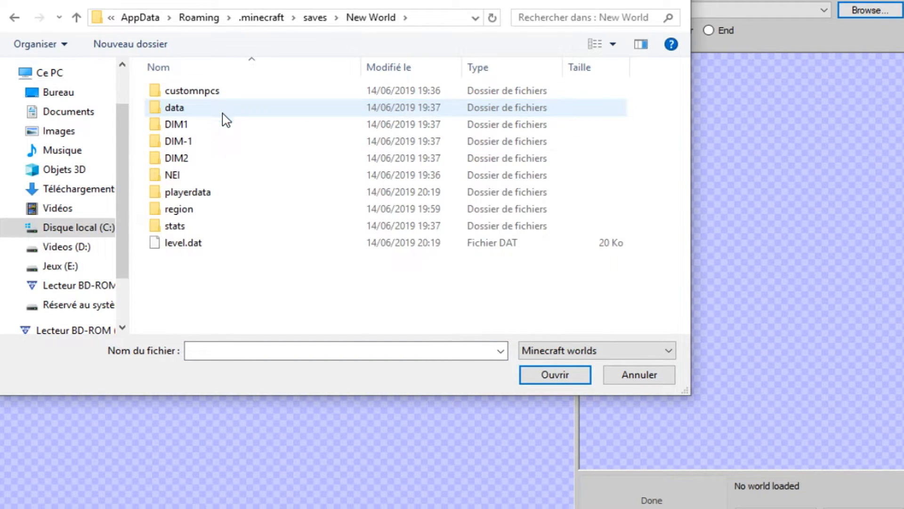
left_click(223, 245)
left_click(547, 379)
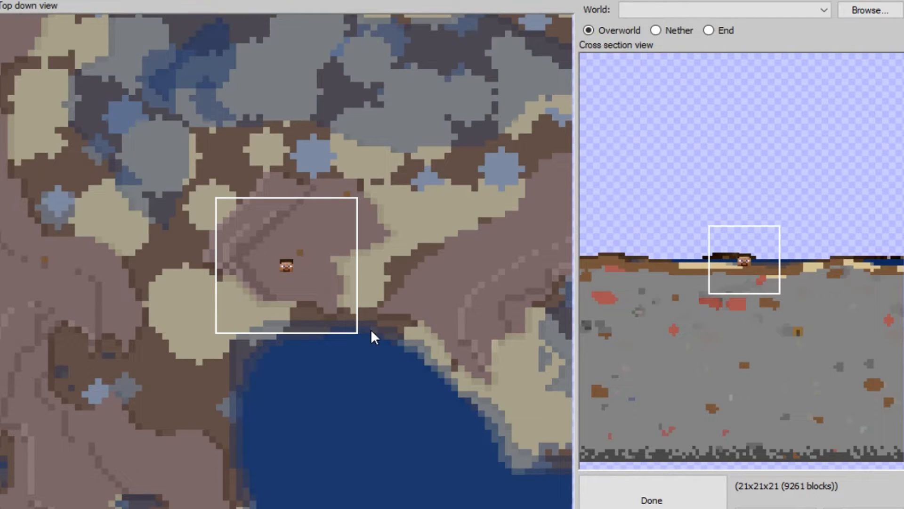
left_click_drag(354, 271, 320, 265)
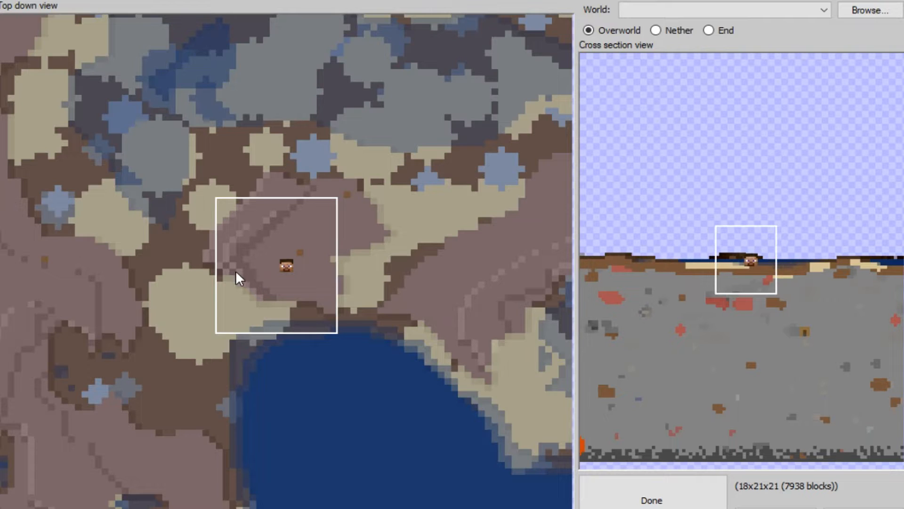
left_click_drag(216, 273, 229, 274)
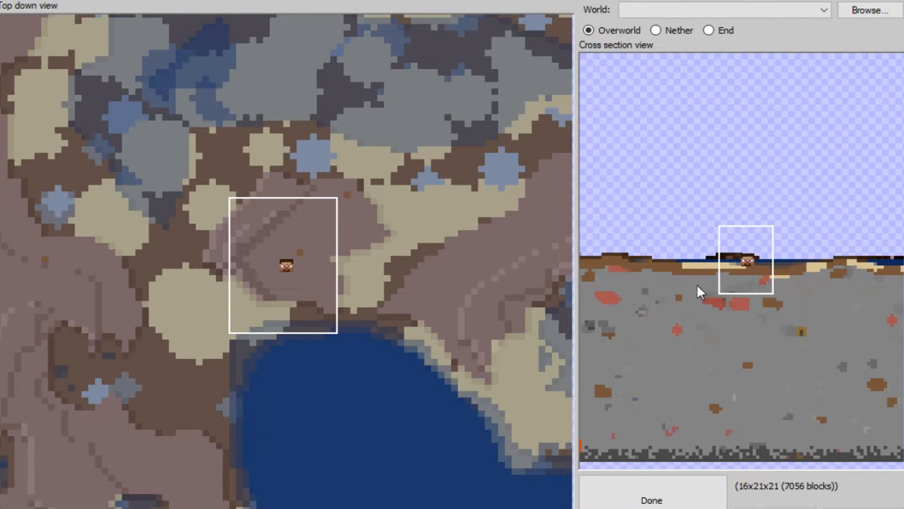
left_click_drag(748, 296, 747, 277)
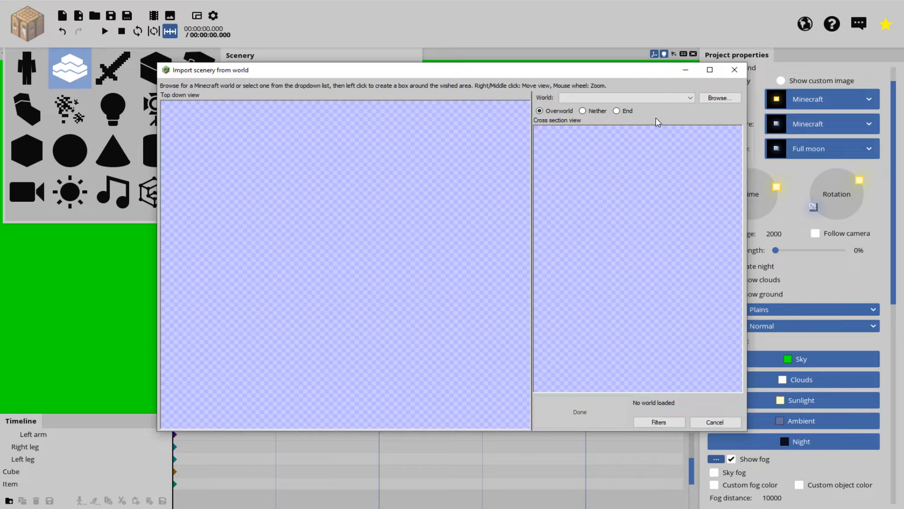
Load the level.dat of the save "New World-" from the Minecraft saves folder for the scenery import
left_click(713, 99)
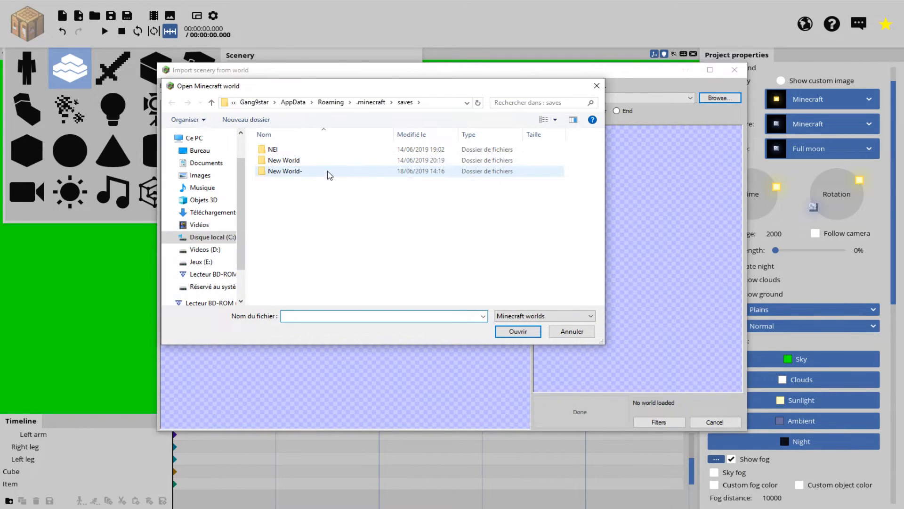
double_click(310, 173)
double_click(311, 247)
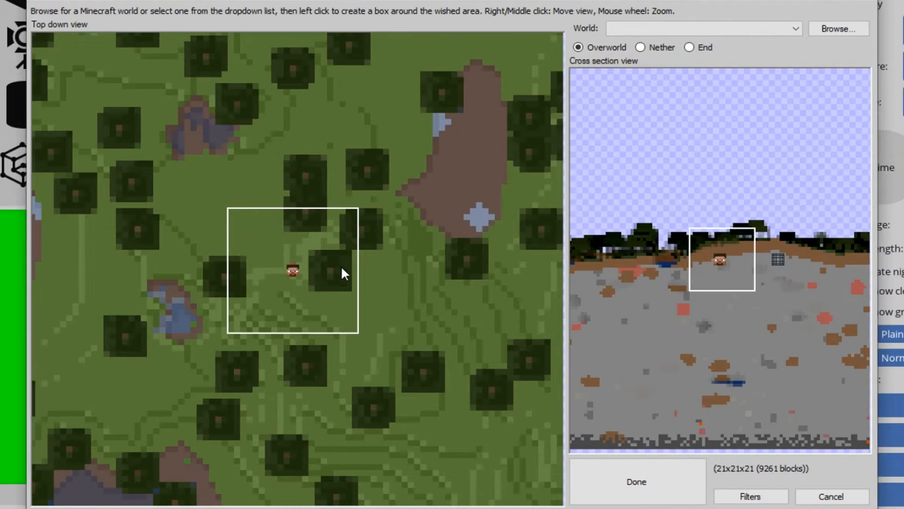
Enlarge the import selection around the player on all four sides in the top-down view to 34 x 29 blocks
left_click_drag(357, 267, 395, 267)
left_click_drag(303, 207, 303, 187)
left_click_drag(227, 277, 185, 285)
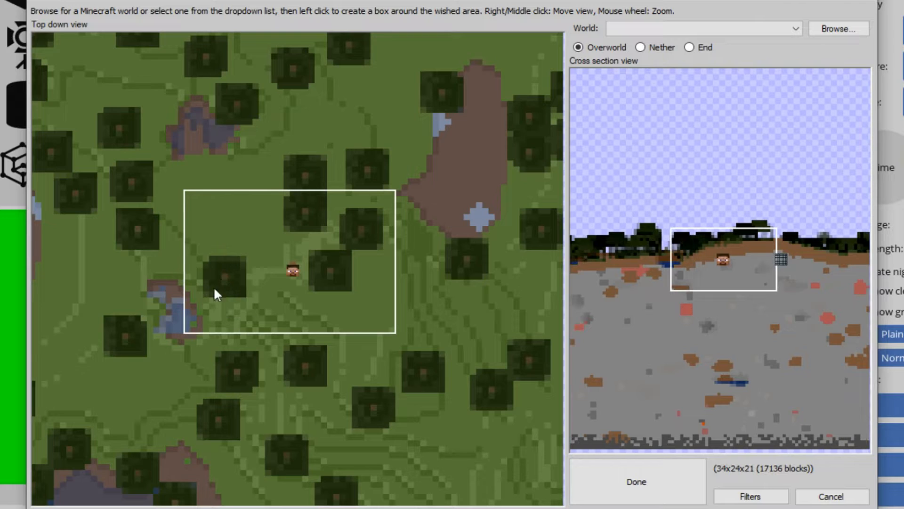
left_click_drag(307, 332, 305, 363)
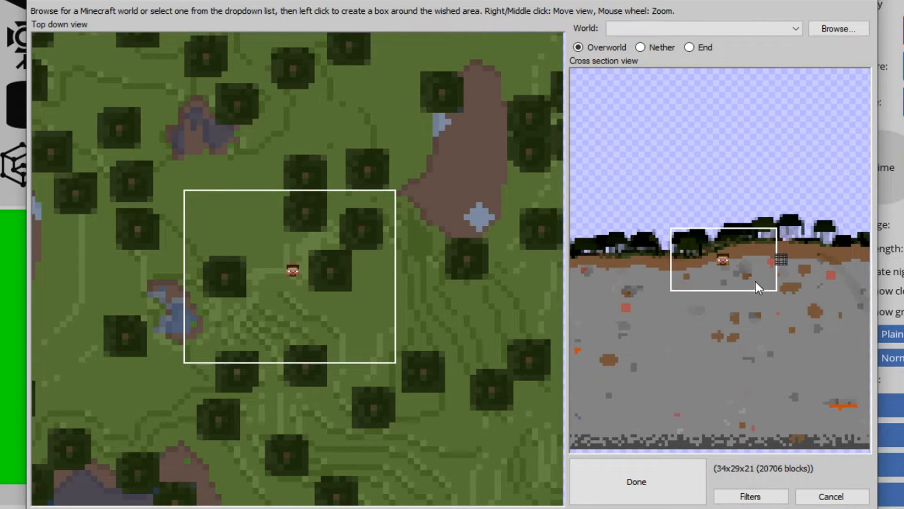
Raise the selection's lower and upper bounds for a height of 22 blocks, then import the piece and create the scenery
left_click_drag(767, 291, 762, 274)
left_click_drag(749, 229, 749, 209)
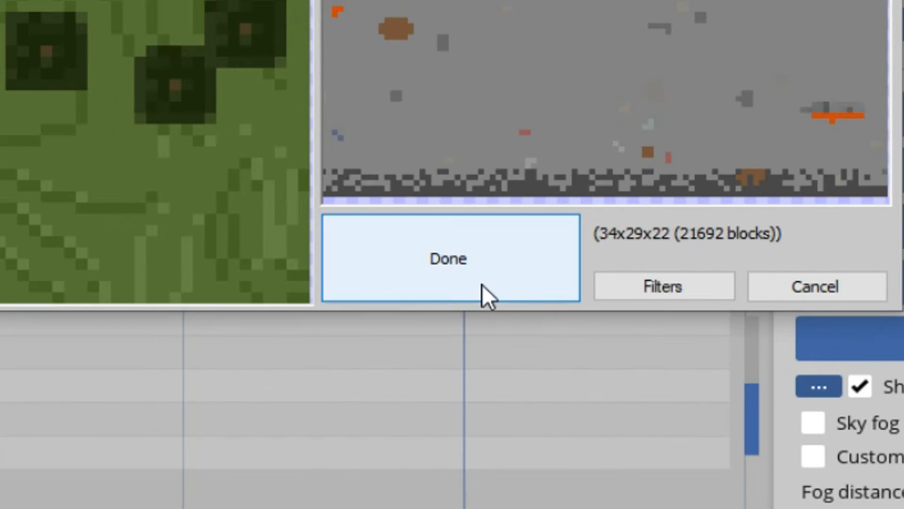
left_click(481, 284)
left_click(375, 302)
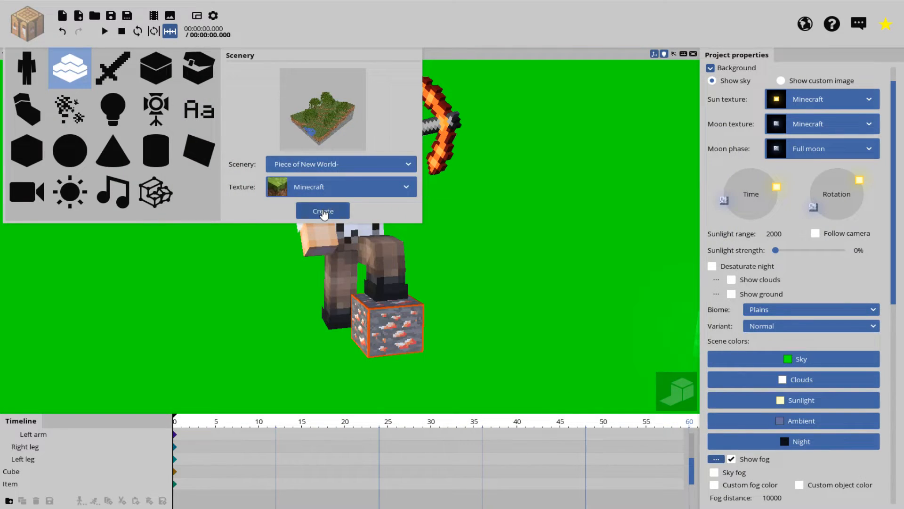
left_click(324, 212)
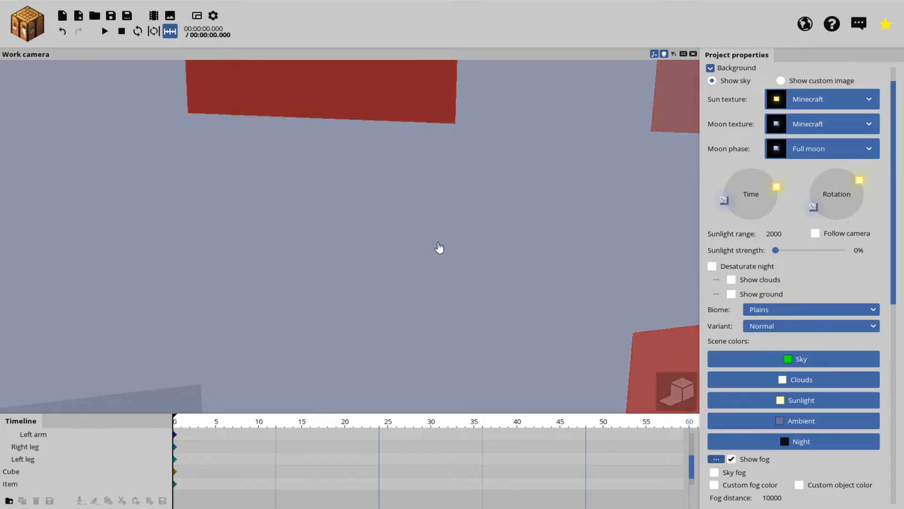
Position the imported "Piece of New World-" at X -1.51, Y 0, Z -3.06 so the character stands in the dirt hollow
scroll(408, 257, "down", 5)
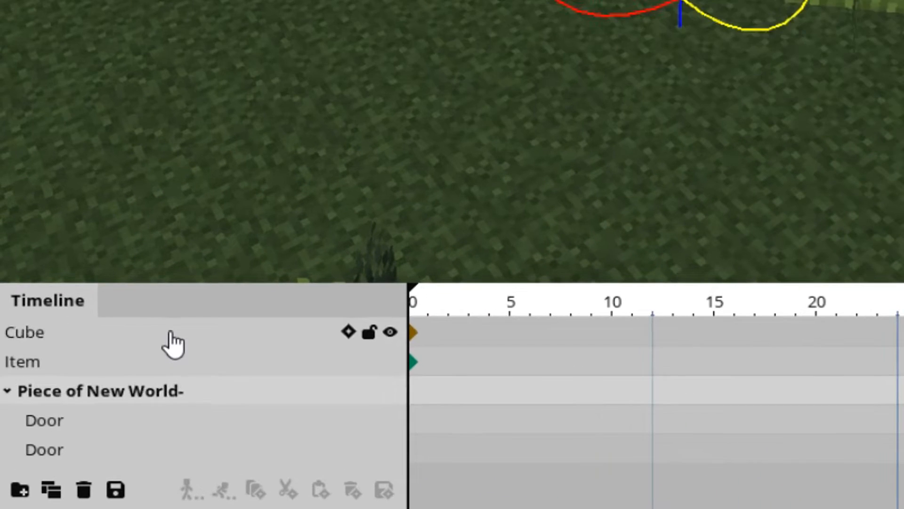
scroll(173, 344, "up", 6)
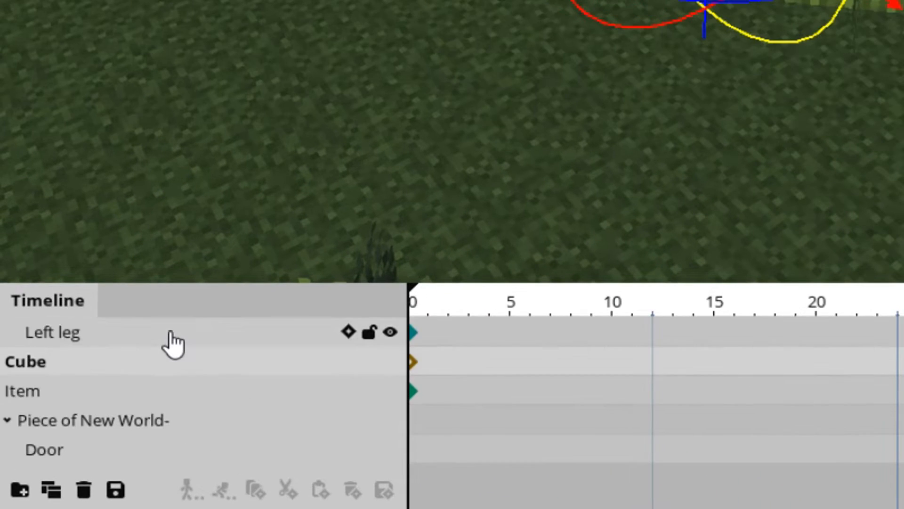
left_click(96, 365)
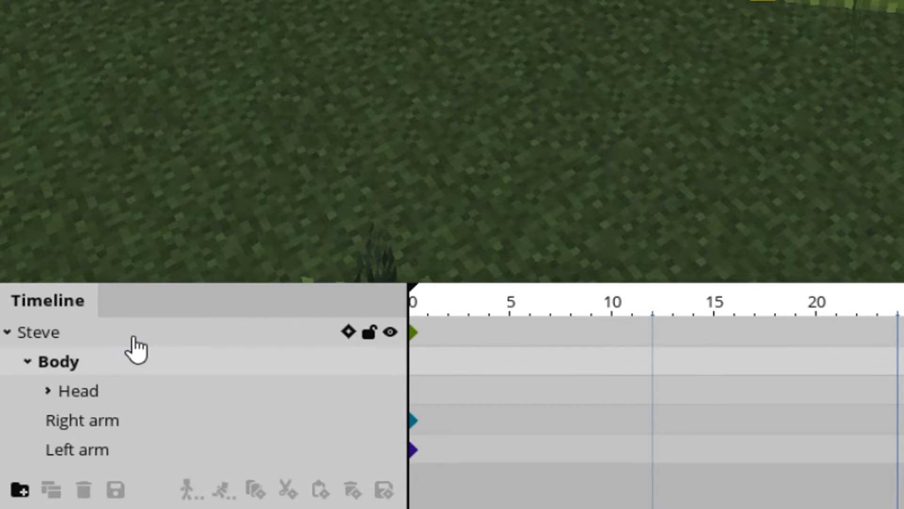
left_click(127, 335)
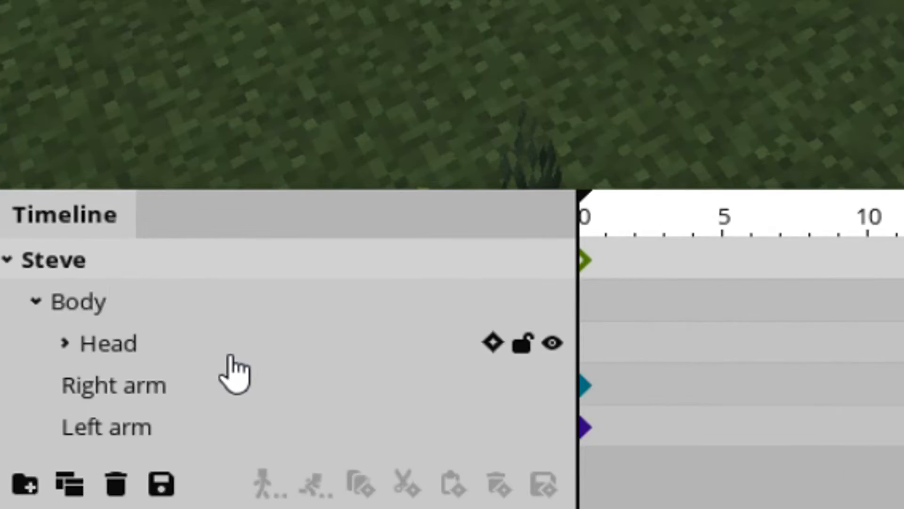
scroll(231, 370, "down", 4)
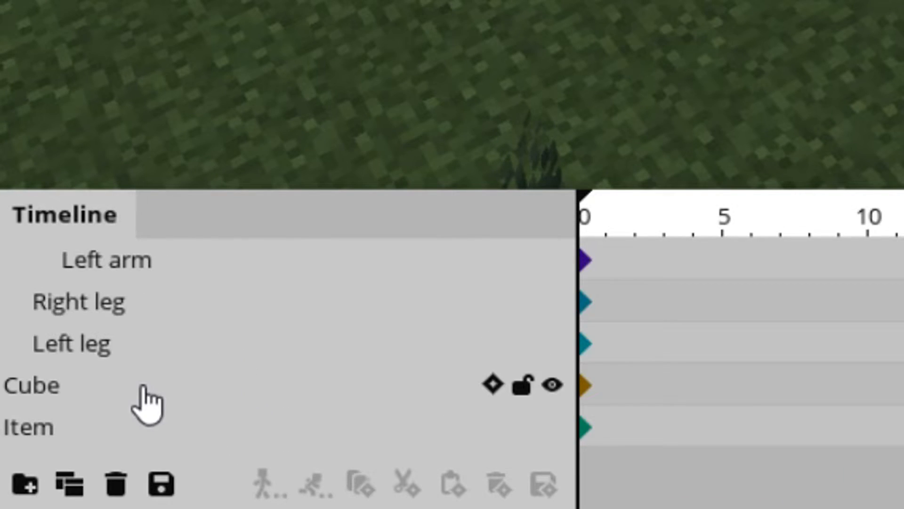
left_click(115, 397)
left_click(86, 424)
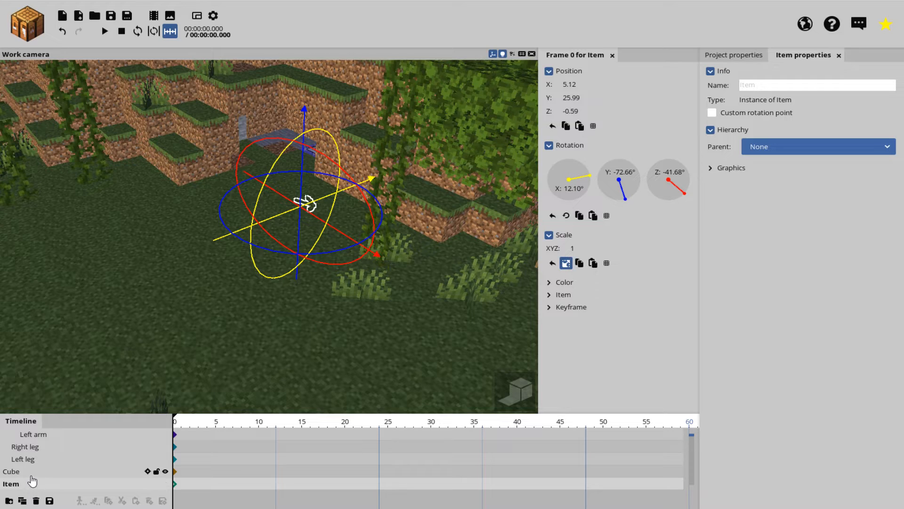
left_click(108, 387)
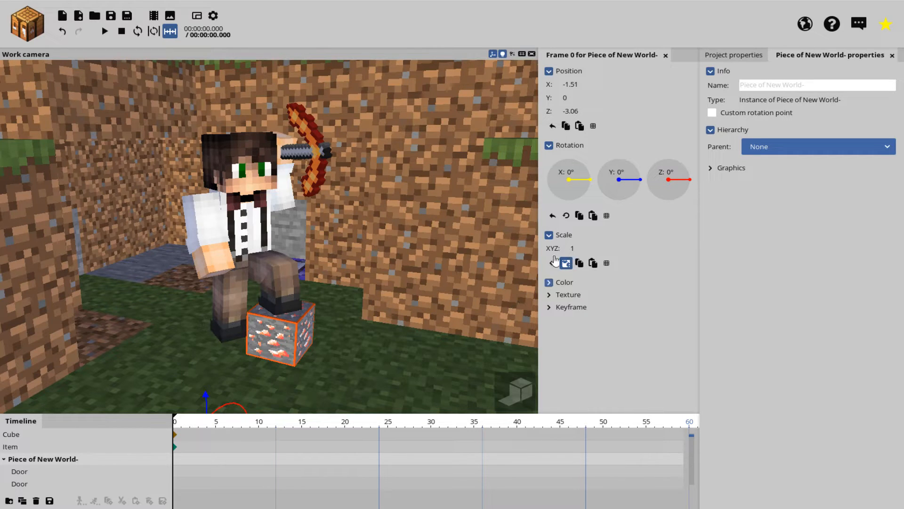
scroll(360, 253, "down", 3)
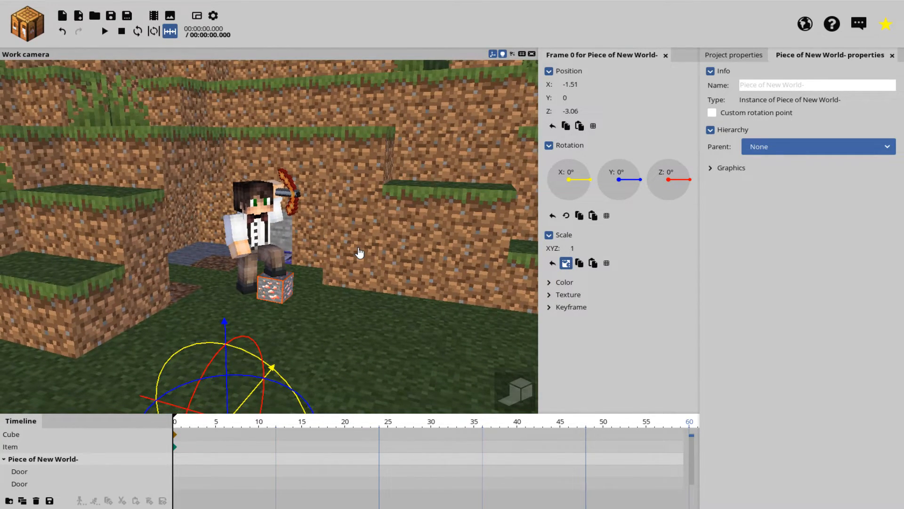
scroll(359, 253, "down", 2)
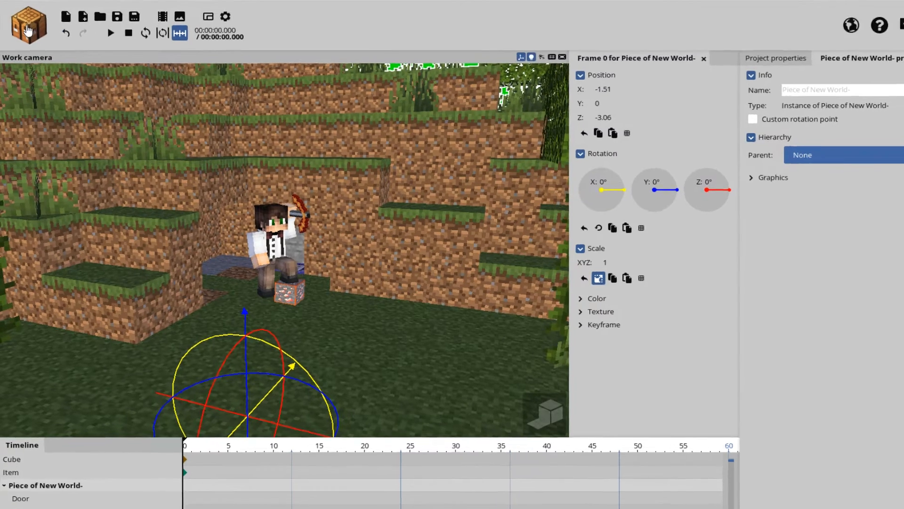
Create a spot light for the scene and undo the accidental transform change
left_click(27, 24)
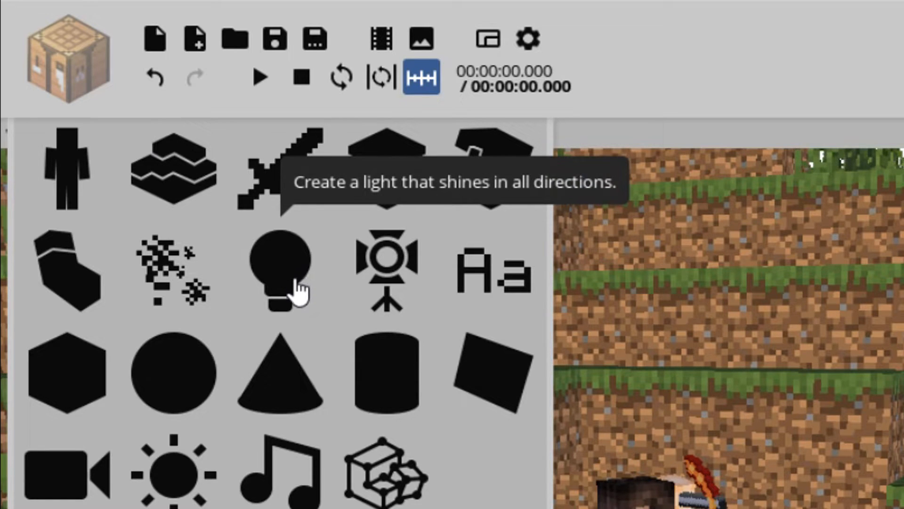
left_click(391, 281)
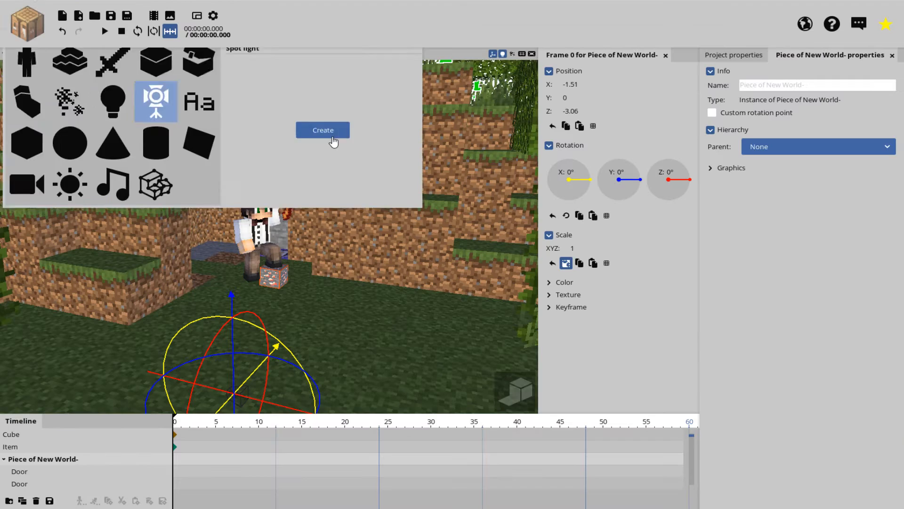
left_click(323, 130)
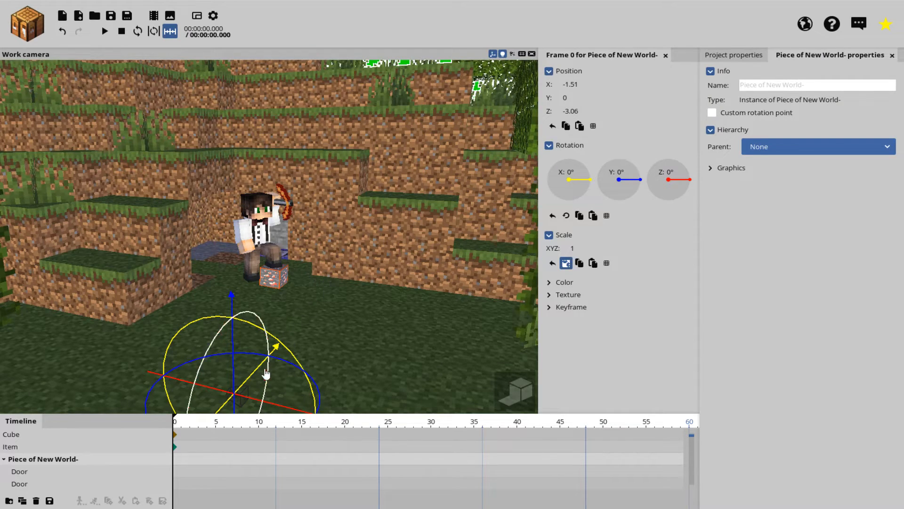
left_click_drag(233, 362, 233, 327)
key("ctrl+z")
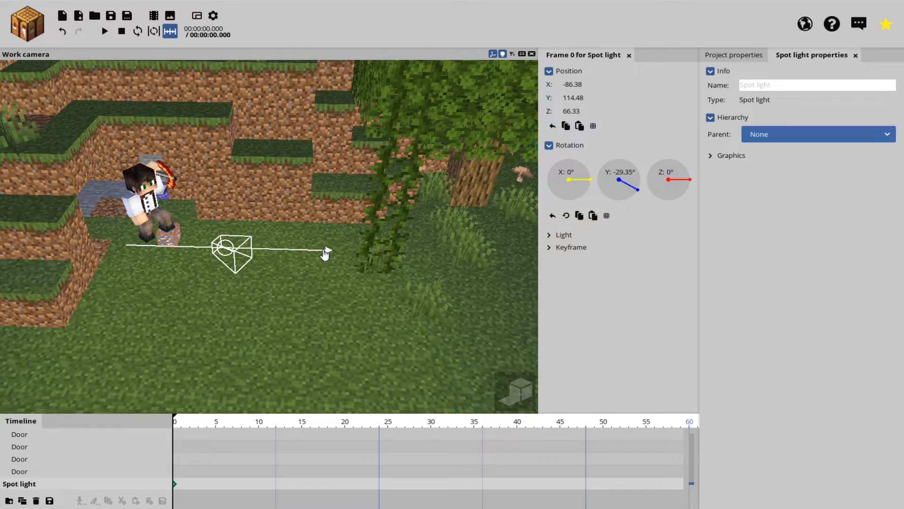
Move the spot light to X -80.72, Y 114.48, Z 69.84 in front of the character
left_click_drag(318, 315, 319, 315)
scroll(329, 313, "up", 5)
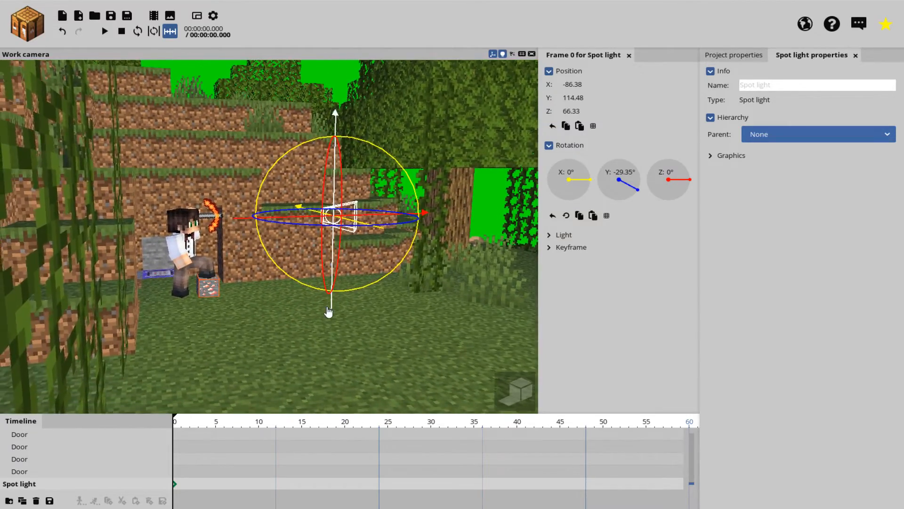
scroll(303, 319, "down", 1)
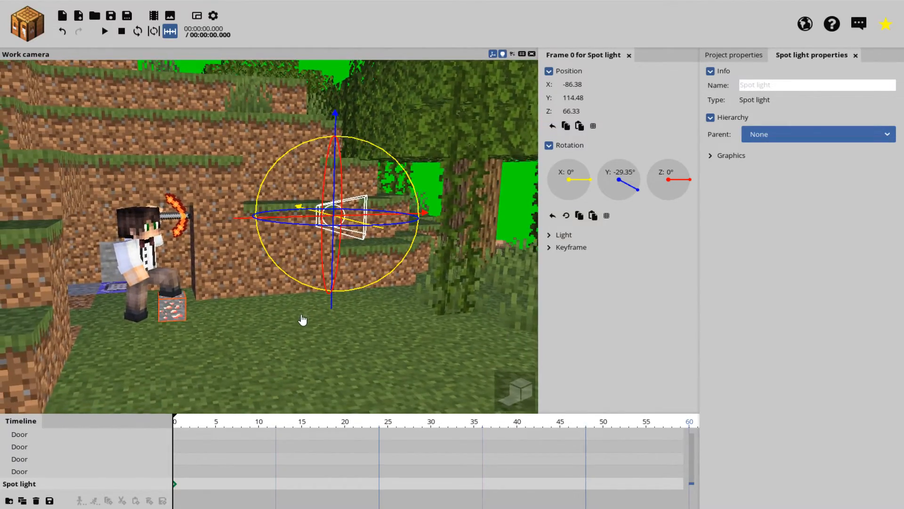
left_click_drag(303, 321, 302, 322)
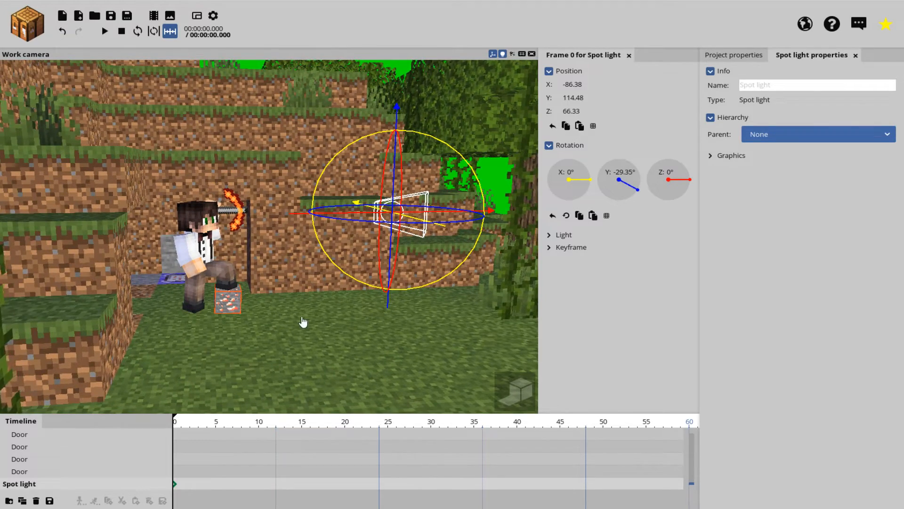
left_click_drag(288, 325, 330, 325)
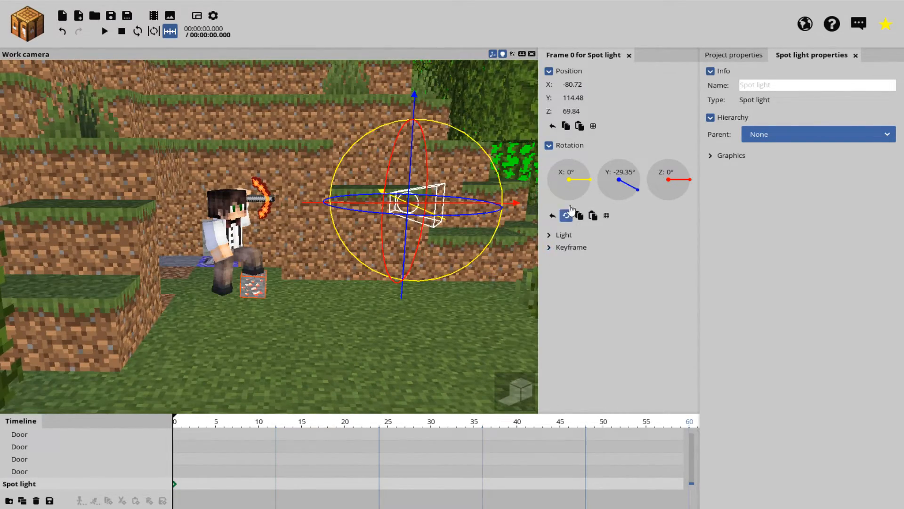
Set the spot light's color to green with hex value 00FF42
left_click(563, 235)
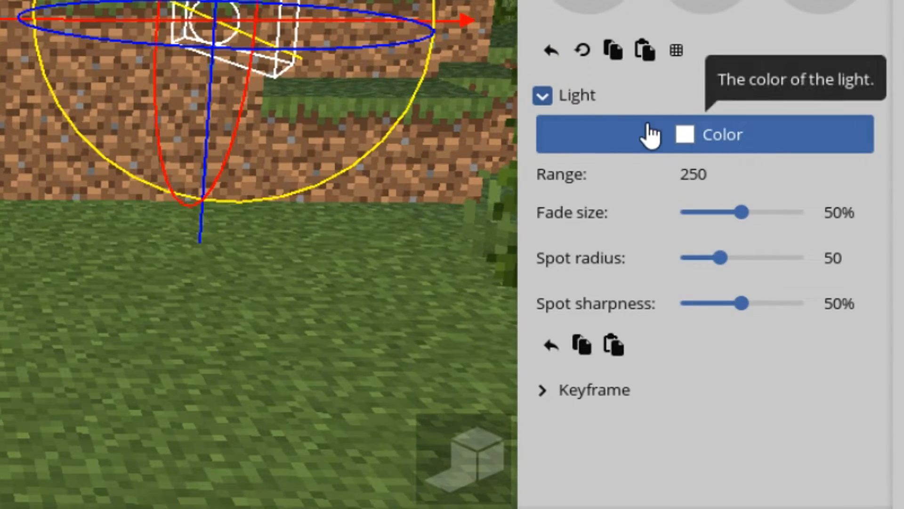
left_click(650, 136)
left_click_drag(349, 0, 405, 134)
left_click(412, 339)
left_click_drag(315, 289, 488, 103)
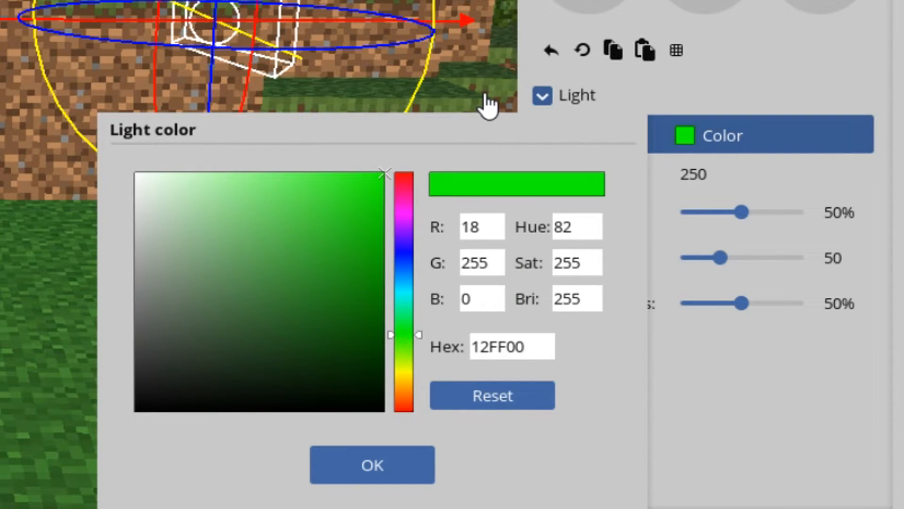
left_click(406, 323)
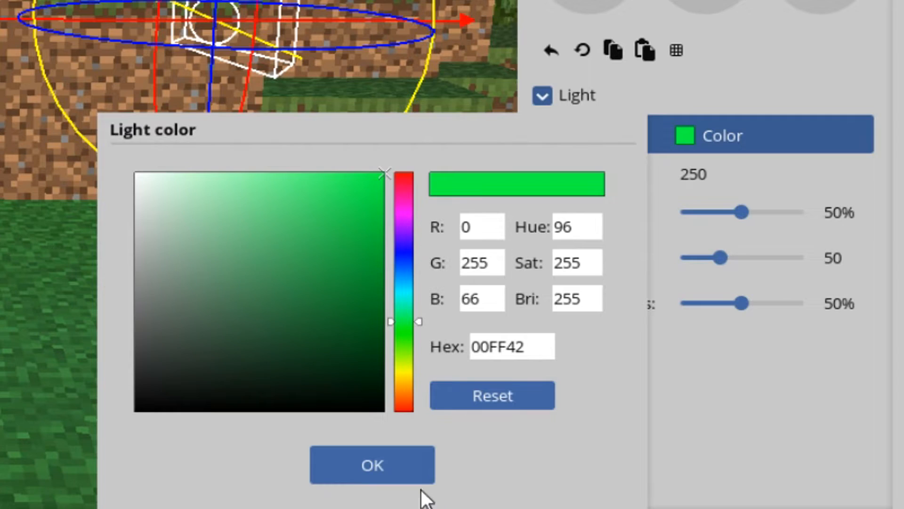
left_click(386, 467)
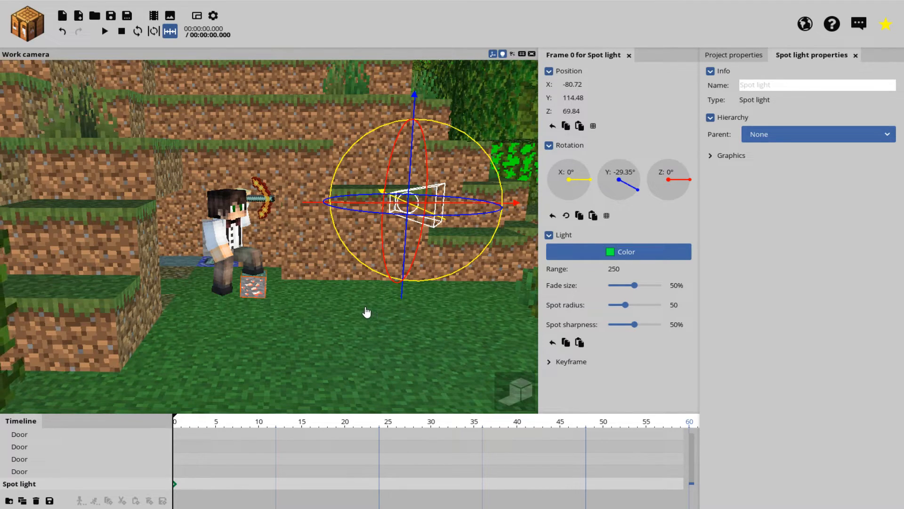
Change the background's time of day so the sun sits at the horizon and the scene darkens
mouse_move(284, 258)
left_mouse_down()
mouse_move(259, 299)
mouse_move(194, 316)
mouse_move(310, 266)
mouse_move(294, 254)
left_mouse_up()
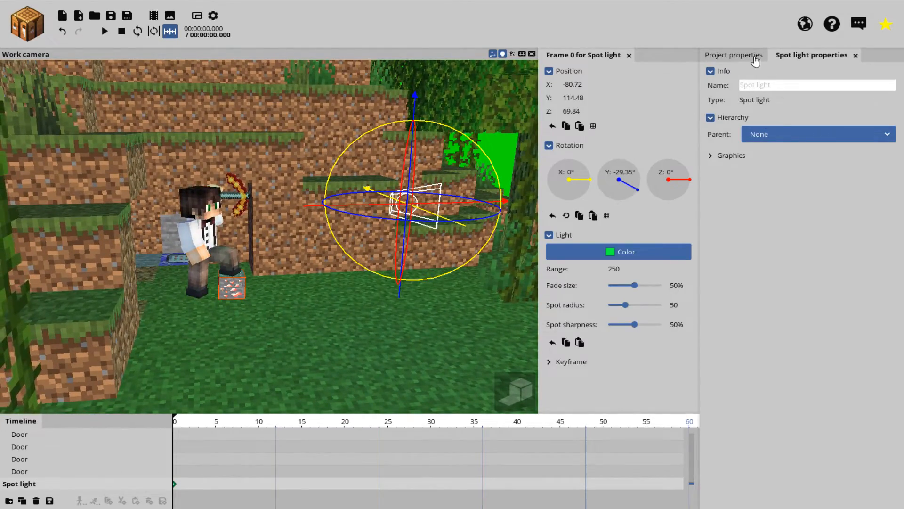
left_click(754, 57)
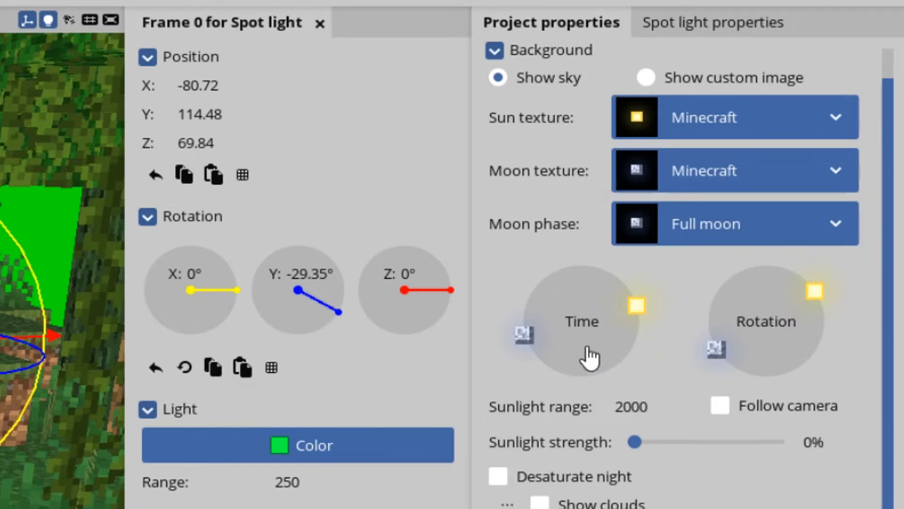
left_click_drag(638, 306, 635, 330)
left_click_drag(777, 202, 777, 198)
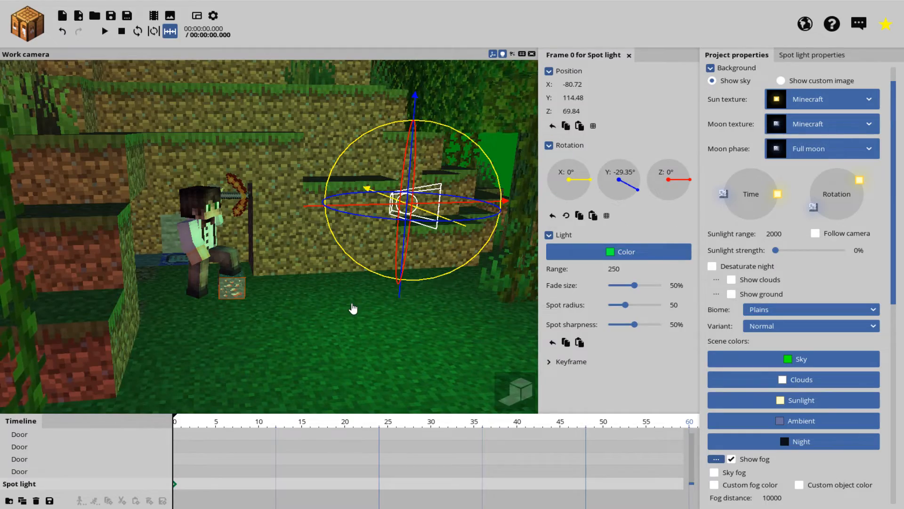
mouse_move(352, 309)
left_mouse_down()
mouse_move(441, 347)
mouse_move(370, 305)
left_mouse_up()
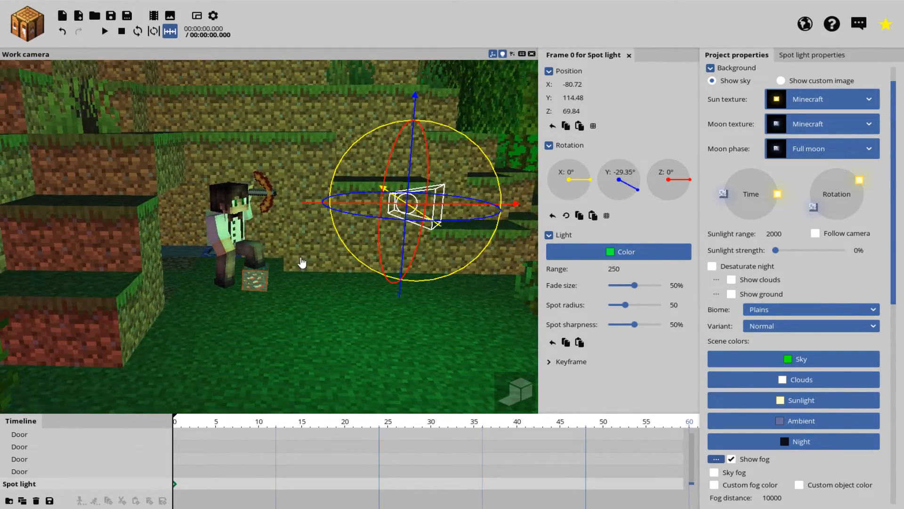
left_click_drag(338, 278, 329, 267)
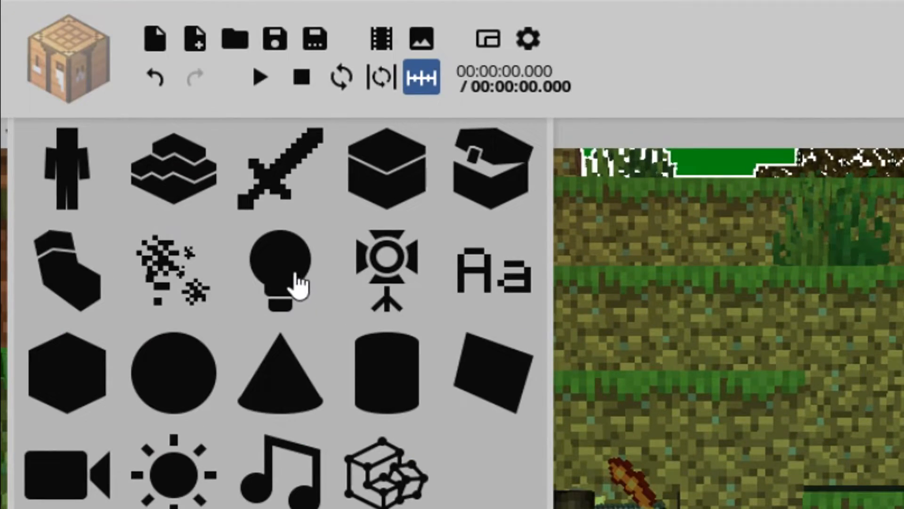
Create a point light for the scene and undo the accidental transform of the imported scenery
left_click(294, 275)
left_click(763, 355)
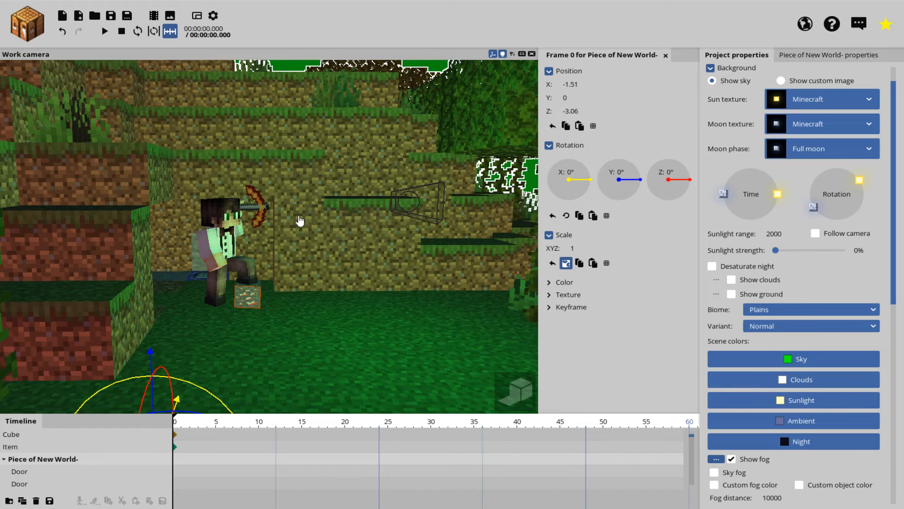
left_click_drag(153, 364, 149, 319)
key("ctrl+z")
left_click_drag(281, 335, 314, 348)
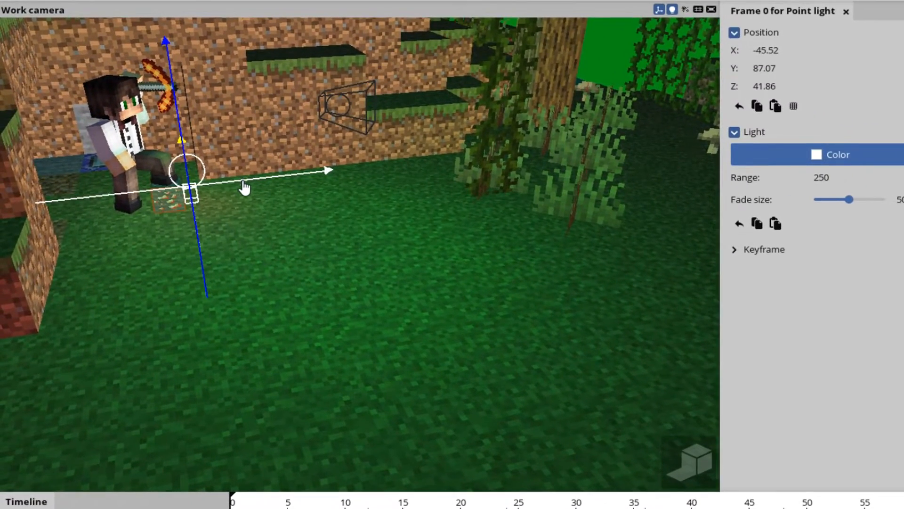
Move the point light horizontally to X -57.40, Z 41.66 near the ore cube
left_click_drag(237, 188, 179, 207)
left_click_drag(256, 219, 281, 211)
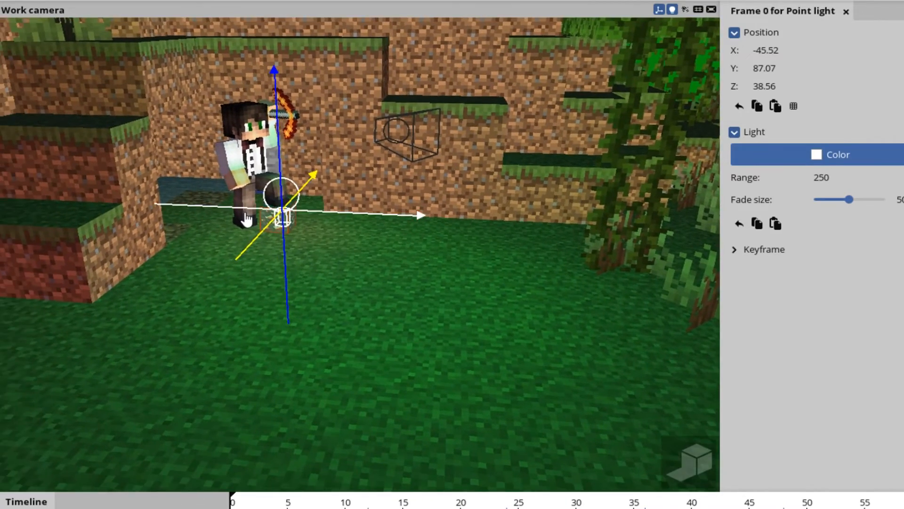
scroll(280, 212, "up", 5)
left_click_drag(354, 244, 418, 233)
left_click_drag(354, 245, 319, 282)
left_click_drag(414, 264, 354, 256)
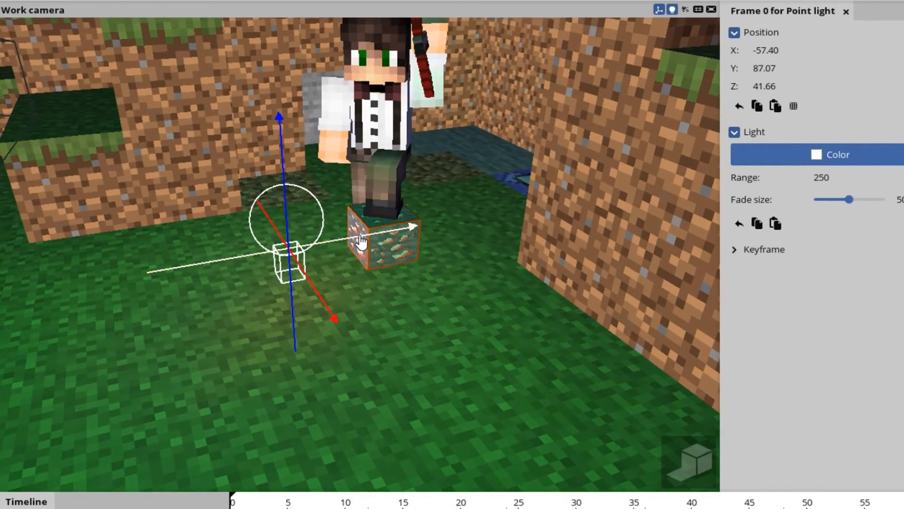
Shift the point light to X -53.45, Z 48.87 so it sits in front of the ore cube
left_click_drag(402, 238, 388, 242)
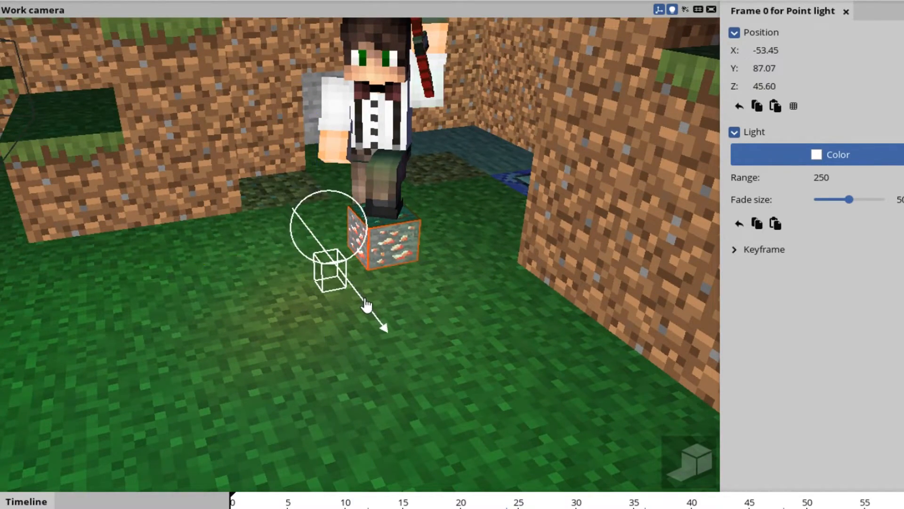
left_click_drag(372, 310, 374, 311)
left_click_drag(442, 288, 445, 287)
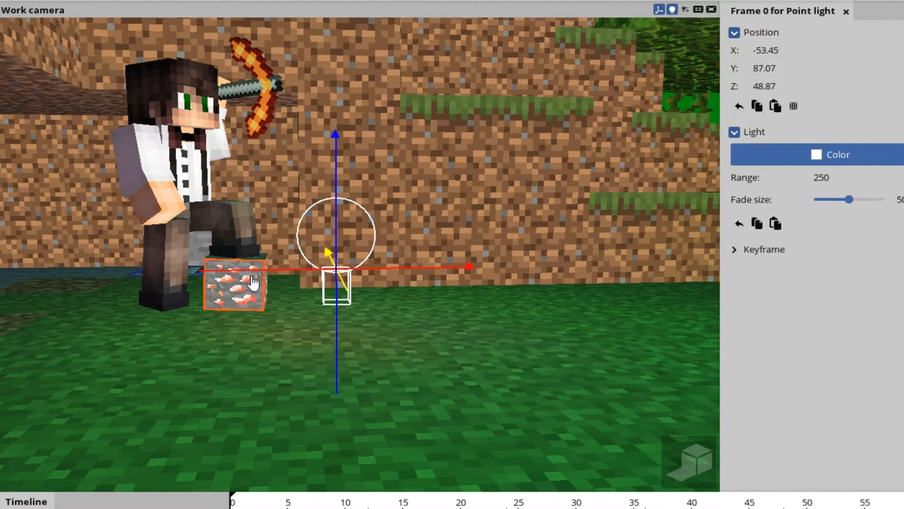
left_click_drag(435, 318, 438, 315)
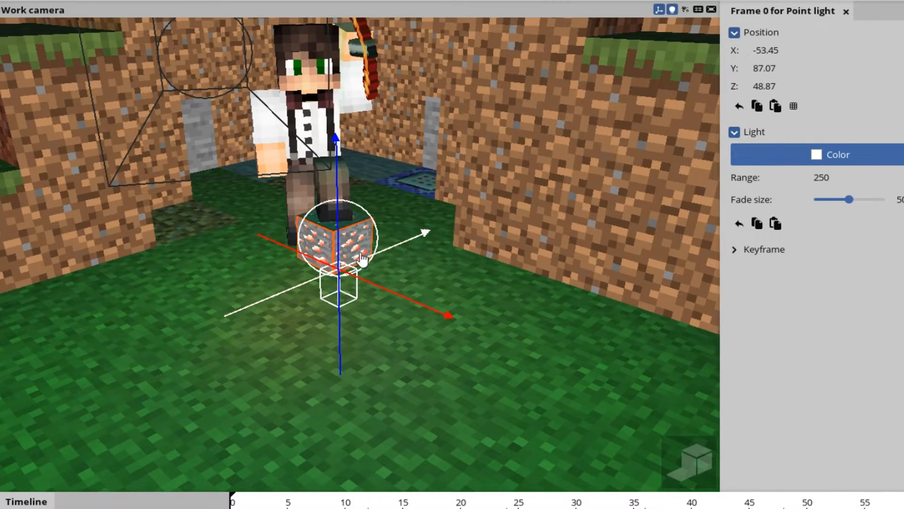
Reposition the point light to X -51.40, Y 84.96, Z 46.27 and set its fade size to 33%
left_click_drag(338, 186, 338, 201)
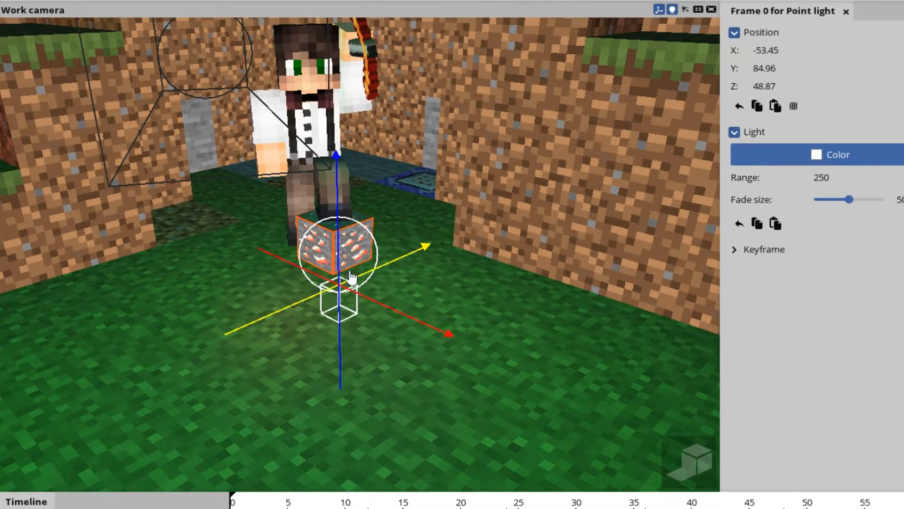
left_click_drag(366, 299, 352, 291)
left_click_drag(384, 258, 398, 253)
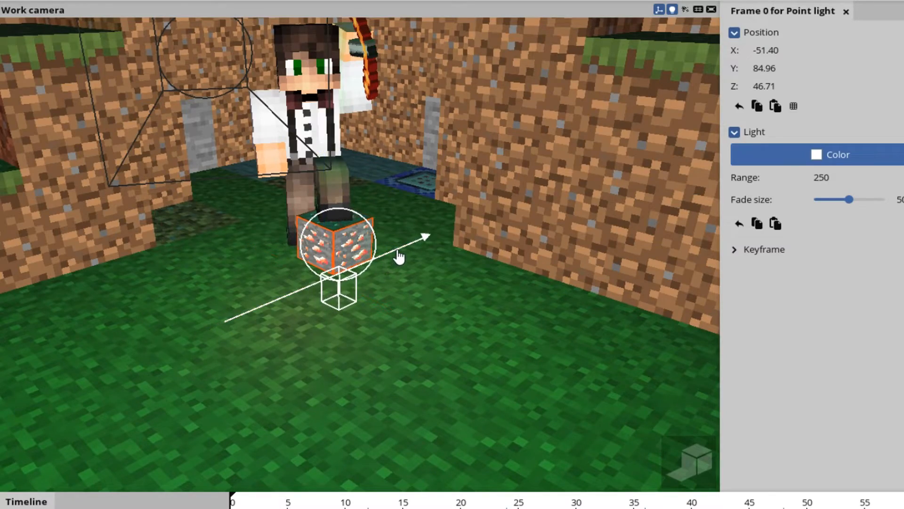
left_click_drag(420, 387, 422, 385)
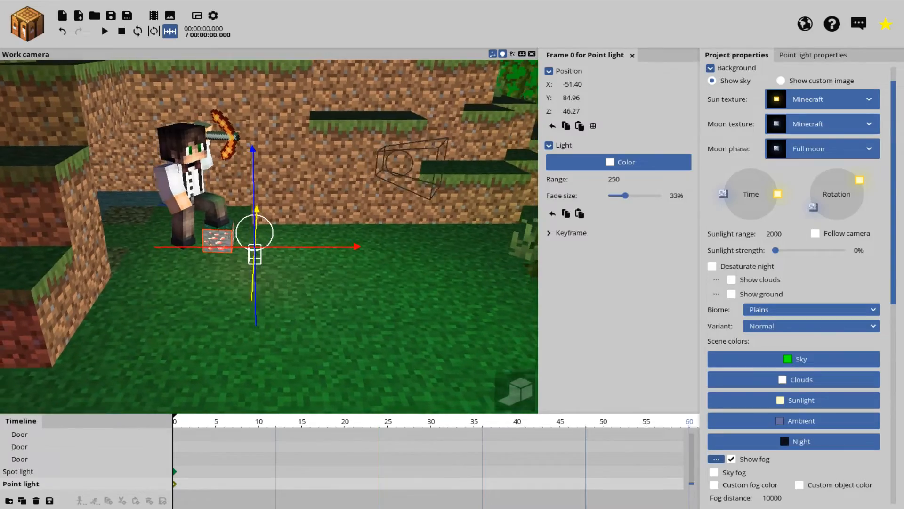
Clear the selection and examine the lighting on the character, ore cube and surrounding scenery from several angles
left_click(319, 287)
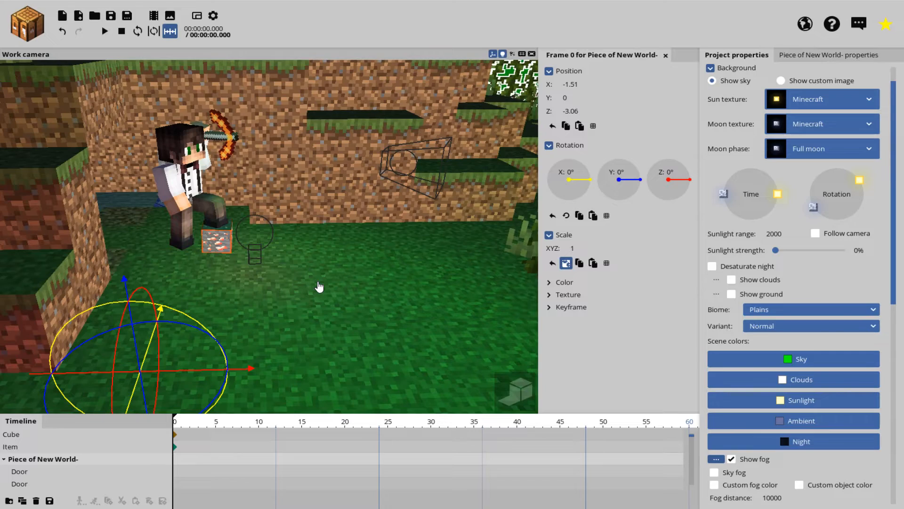
left_click_drag(331, 207, 391, 197)
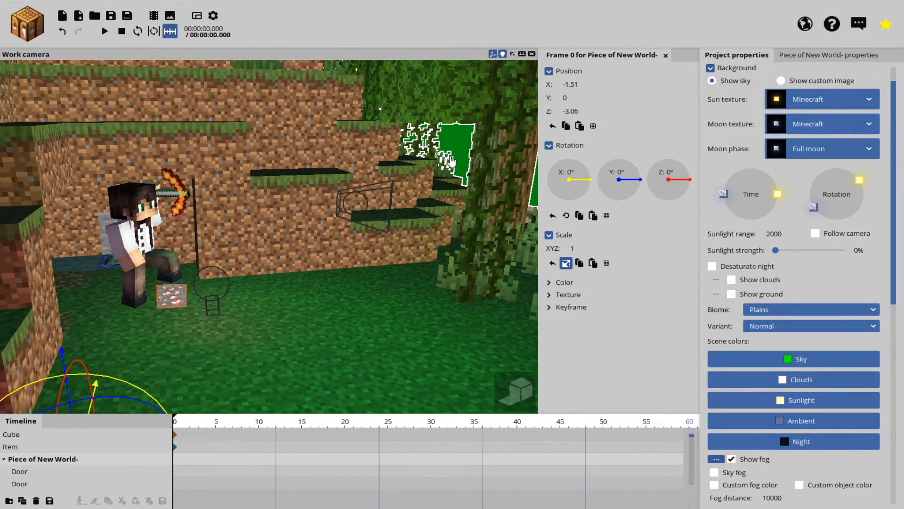
left_click(467, 151)
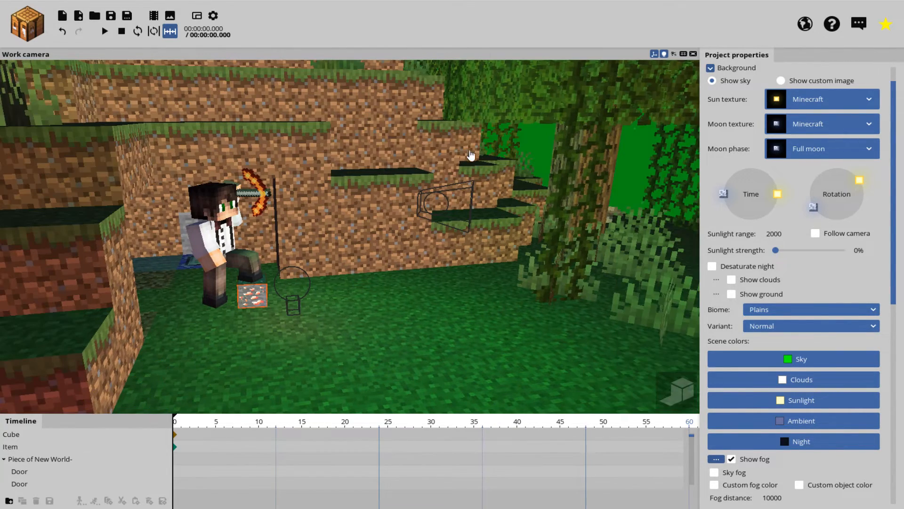
mouse_move(422, 264)
left_mouse_down()
mouse_move(410, 264)
mouse_move(445, 263)
mouse_move(420, 275)
mouse_move(428, 262)
left_mouse_up()
scroll(422, 264, "up", 5)
scroll(422, 264, "down", 3)
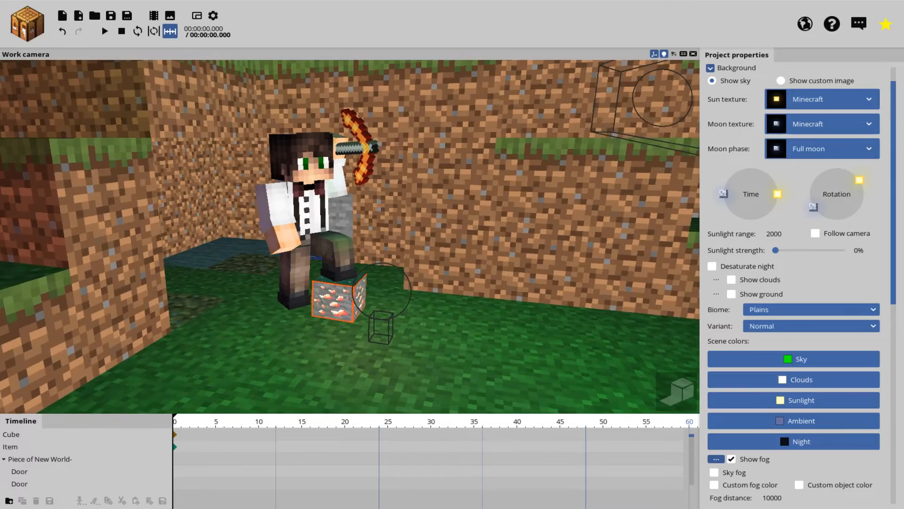
scroll(394, 272, "up", 5)
scroll(394, 272, "down", 4)
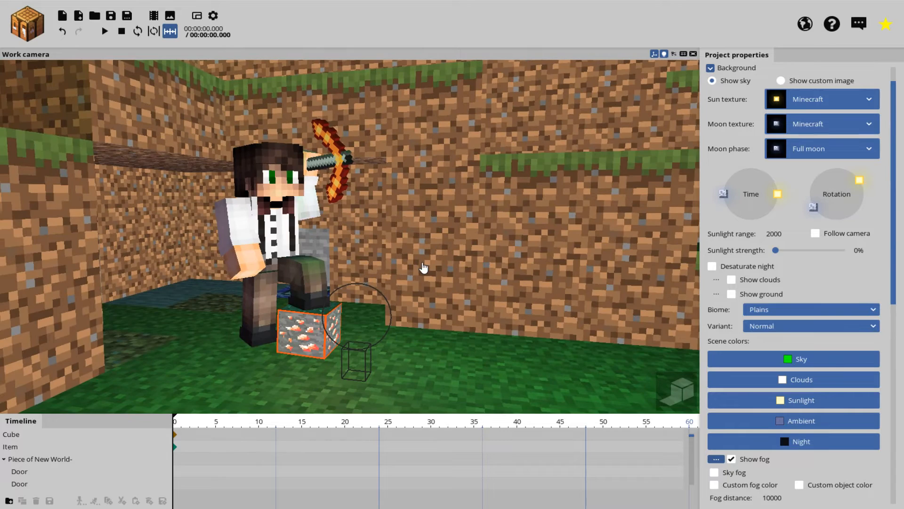
scroll(422, 264, "up", 5)
scroll(422, 264, "down", 4)
Rotate the character's head sideways and tilt it downward
left_click(283, 189)
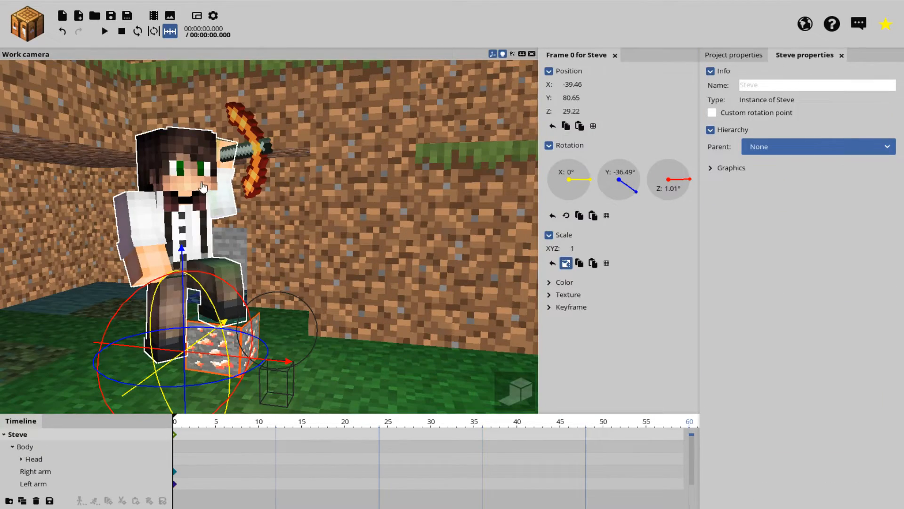
left_click(191, 191)
left_click_drag(220, 194, 184, 193)
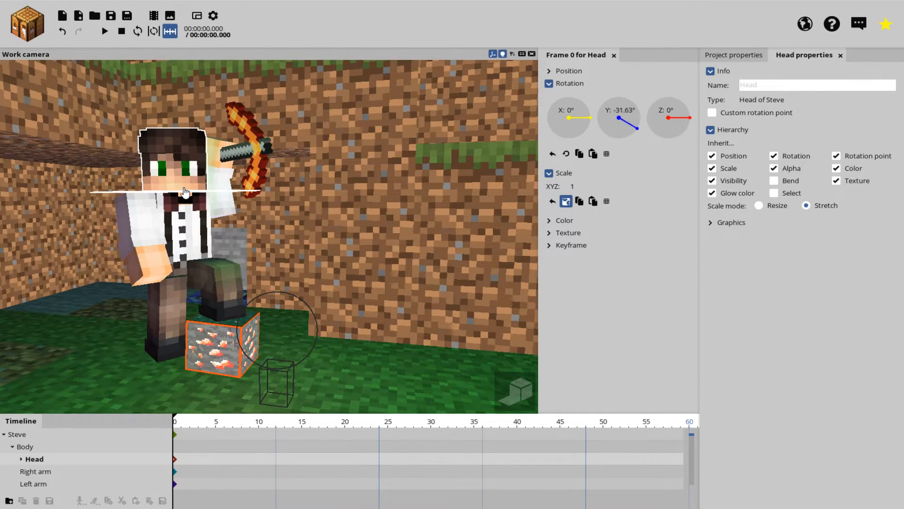
left_click_drag(170, 162, 168, 160)
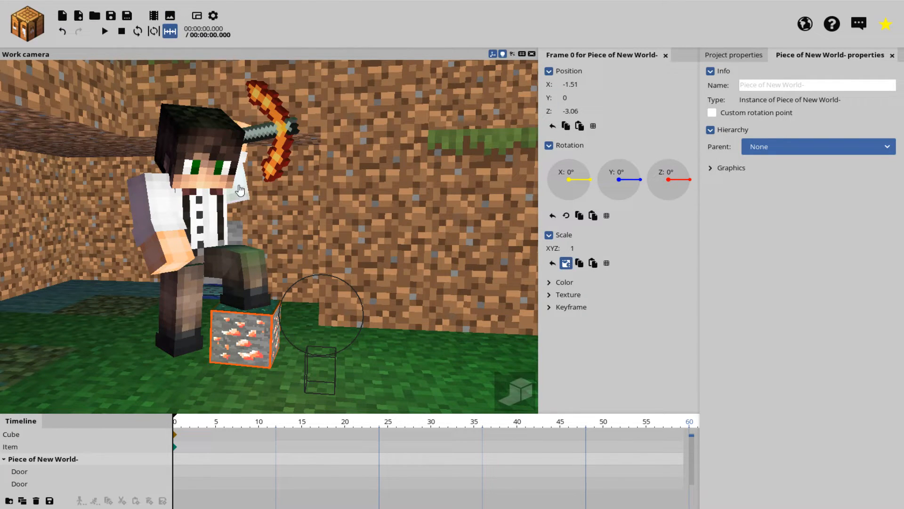
Export the scene as a UHD 4K (3840x2160) PNG image with high quality rendering, named Tuto
left_click(193, 19)
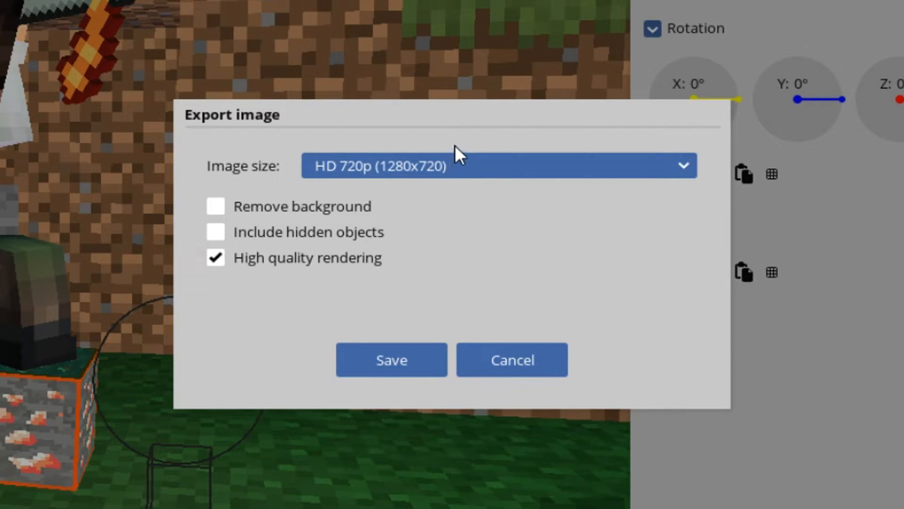
left_click(444, 164)
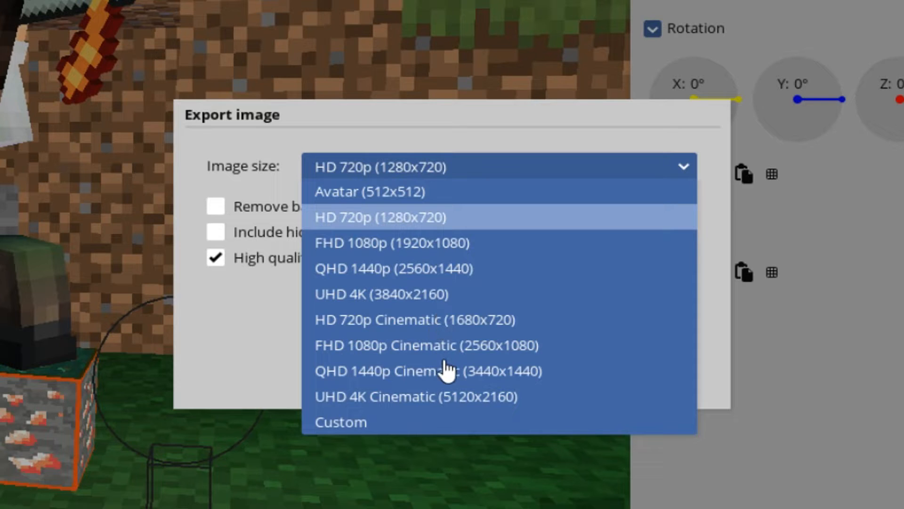
left_click(418, 296)
left_click(418, 293)
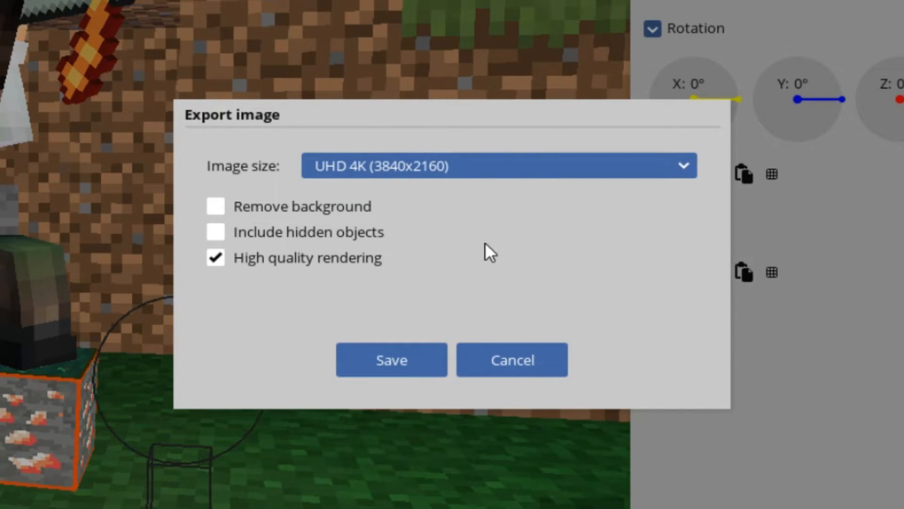
left_click(402, 362)
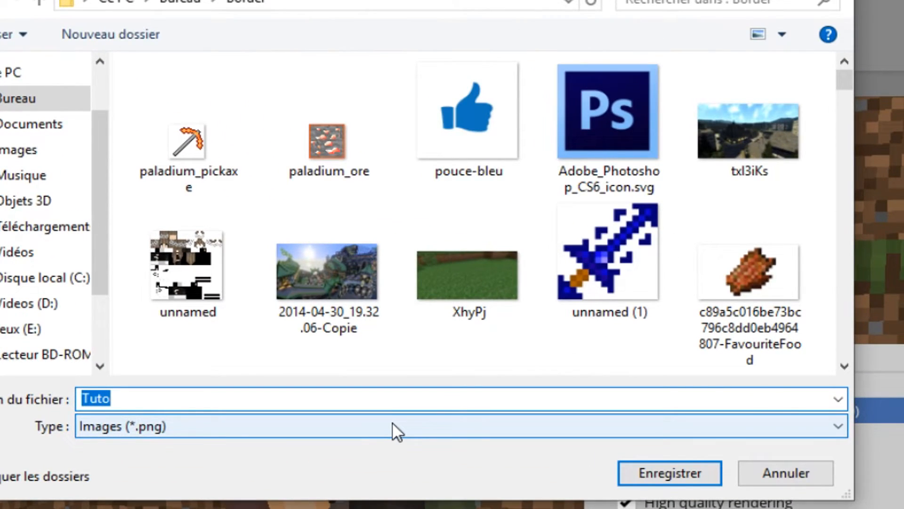
left_click(668, 477)
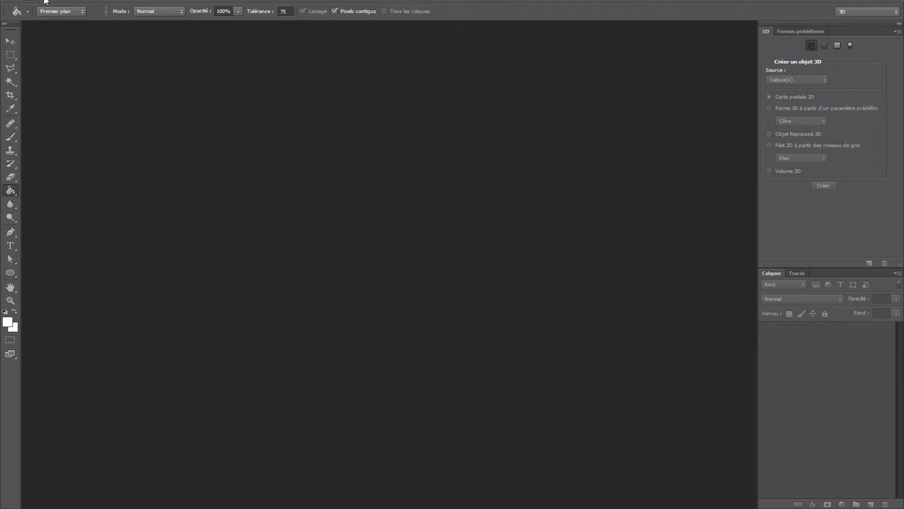
Create a new 1920 x 1080 pixel document at 92 pixels/inch in 8-bit RGB colour with a transparent background
left_click(44, 1)
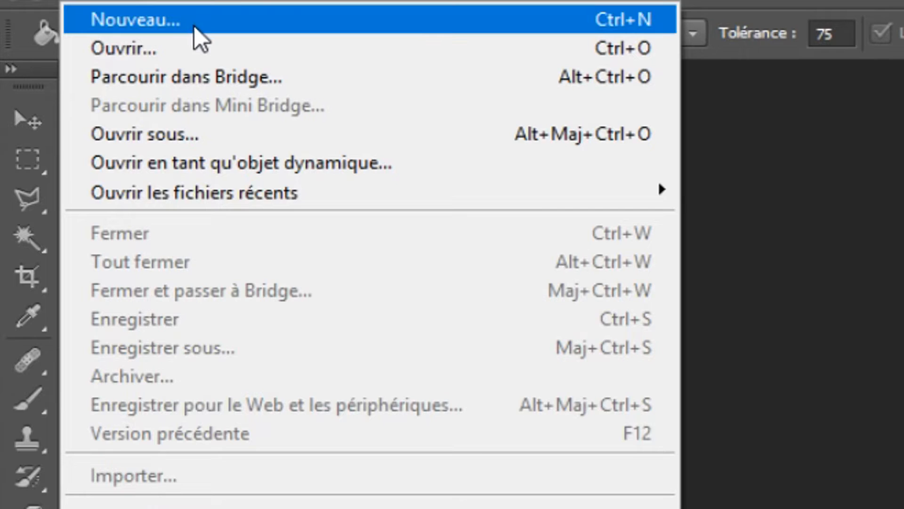
left_click(67, 9)
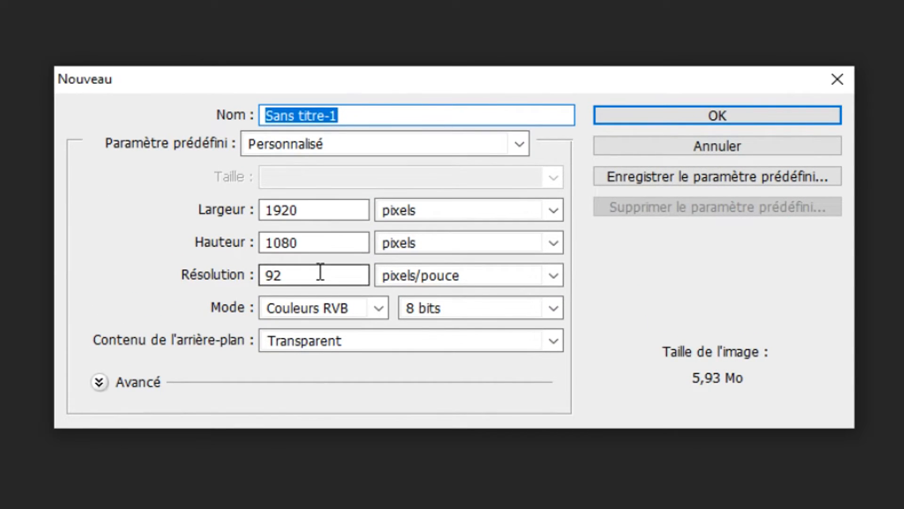
left_click(381, 247)
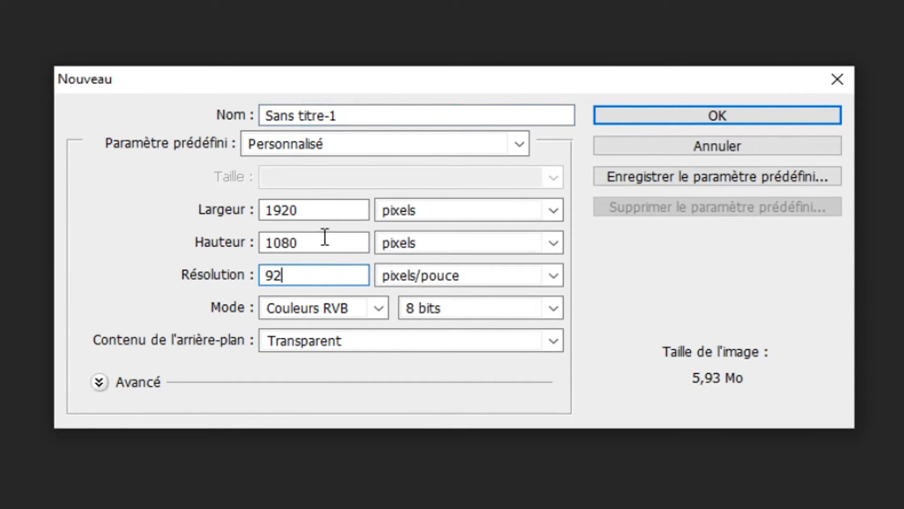
left_click(403, 210)
left_click(403, 210)
left_click(420, 242)
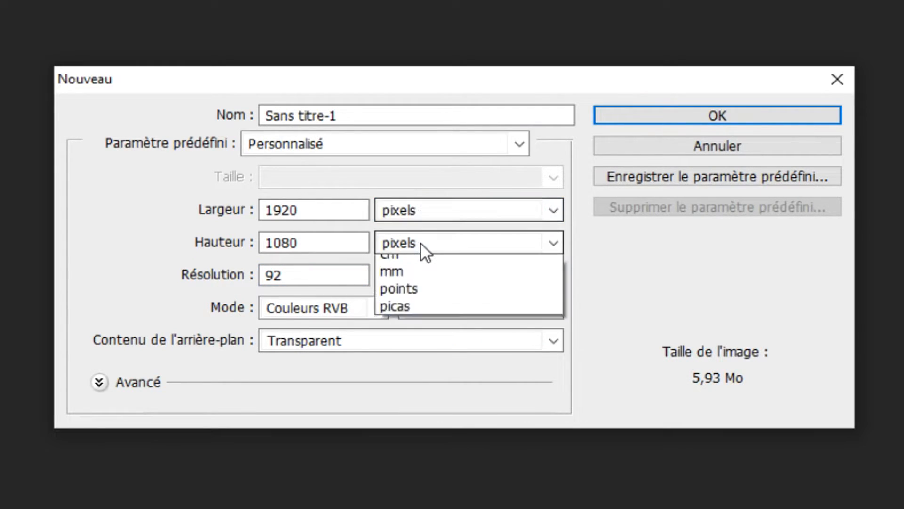
left_click(420, 242)
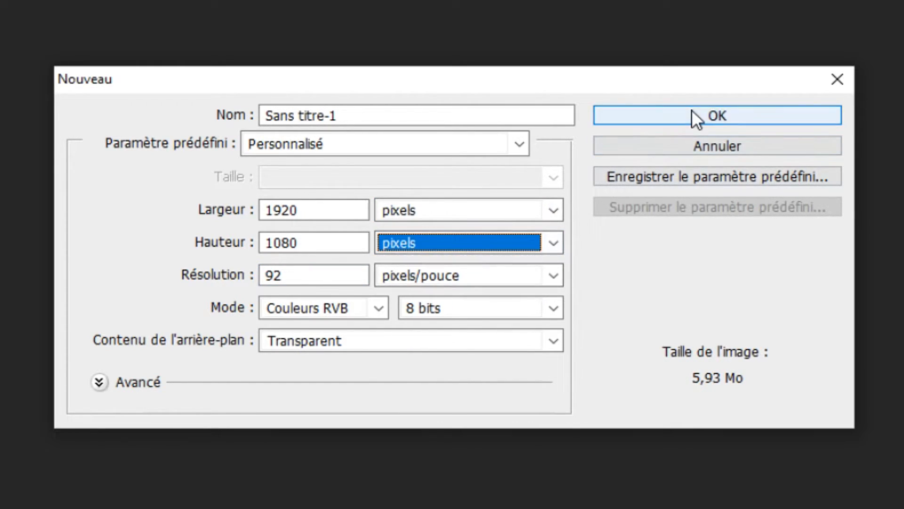
left_click(692, 109)
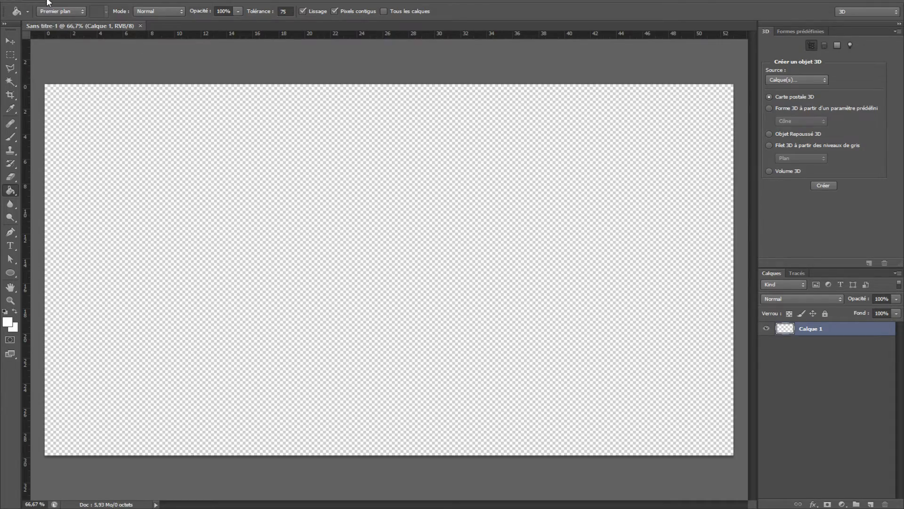
Place the Tuto PNG render into the new document
left_click(48, 2)
left_click(66, 162)
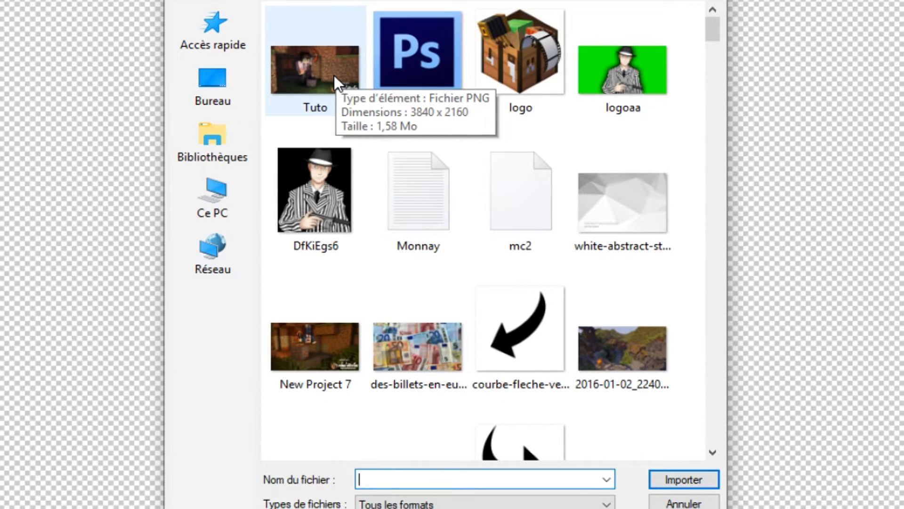
left_click(314, 71)
double_click(315, 71)
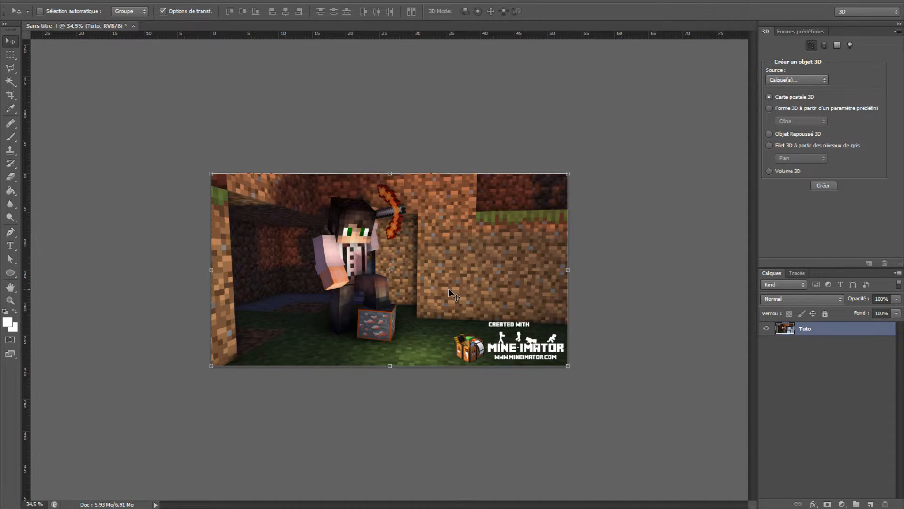
scroll(463, 281, "up", 3)
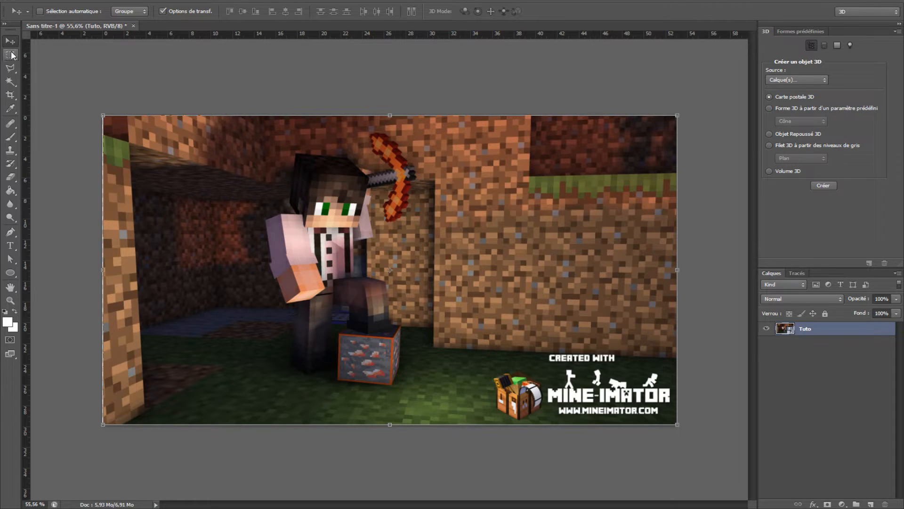
Try to shift and enlarge the placed Tuto image to 56.49% to push the watermark off the canvas, and undo back to the empty document
left_click_drag(430, 251, 361, 231)
key("ctrl+t")
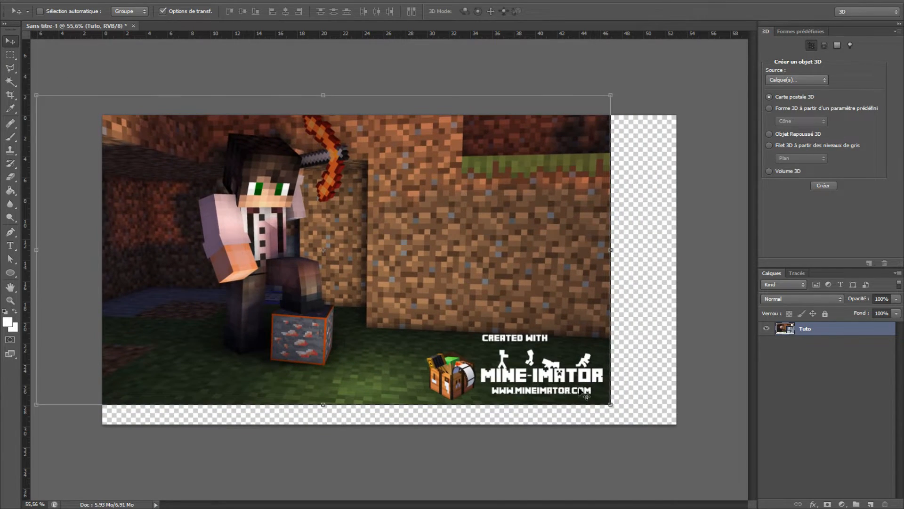
left_click_drag(609, 403, 675, 438)
left_click_drag(594, 352, 523, 318)
left_click_drag(604, 410, 818, 478)
left_click_drag(593, 343, 677, 335)
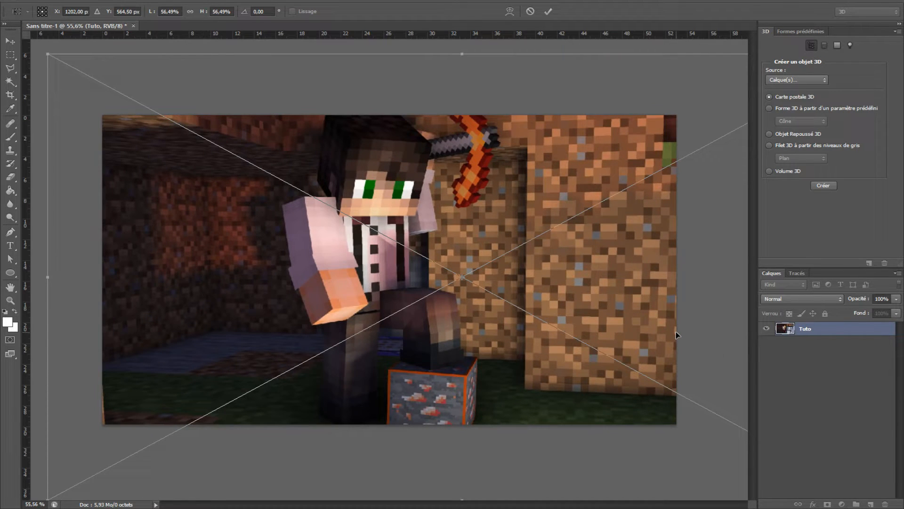
key("Return")
key("ctrl+alt+z")
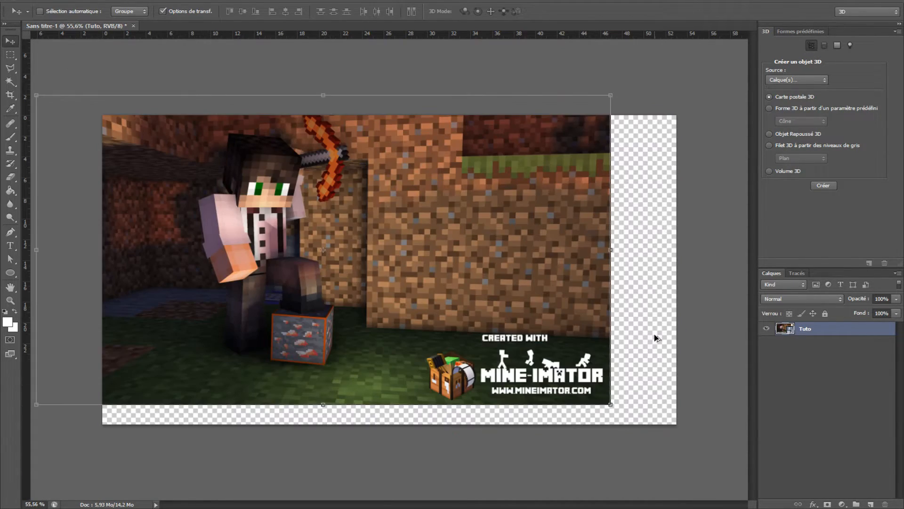
key("ctrl+alt+z")
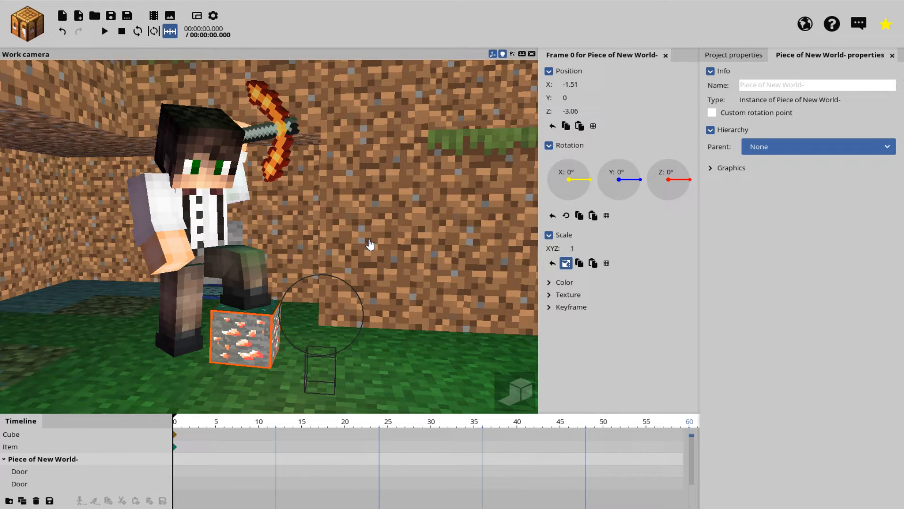
Switch to Mine-imator, reframe the work camera wider with more empty wall beside the character, and re-export the image over Tuto.png
left_click_drag(377, 249, 333, 235)
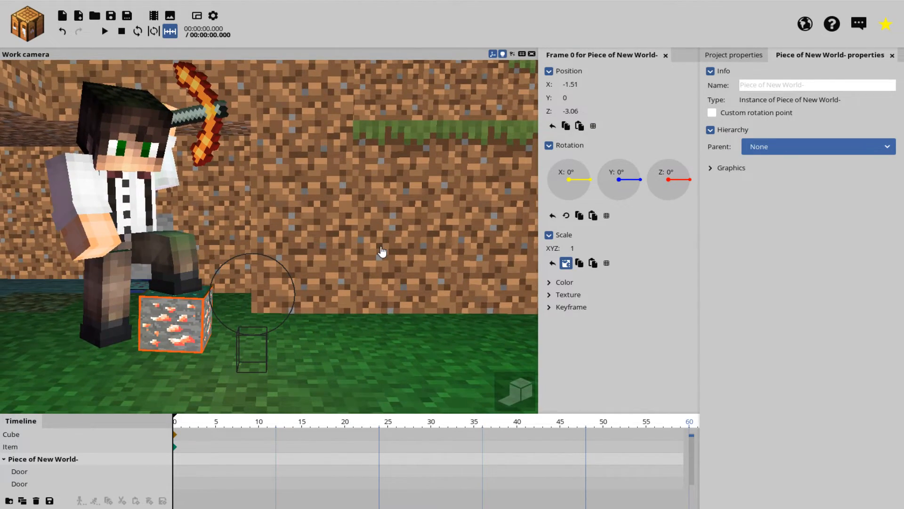
scroll(381, 252, "down", 2)
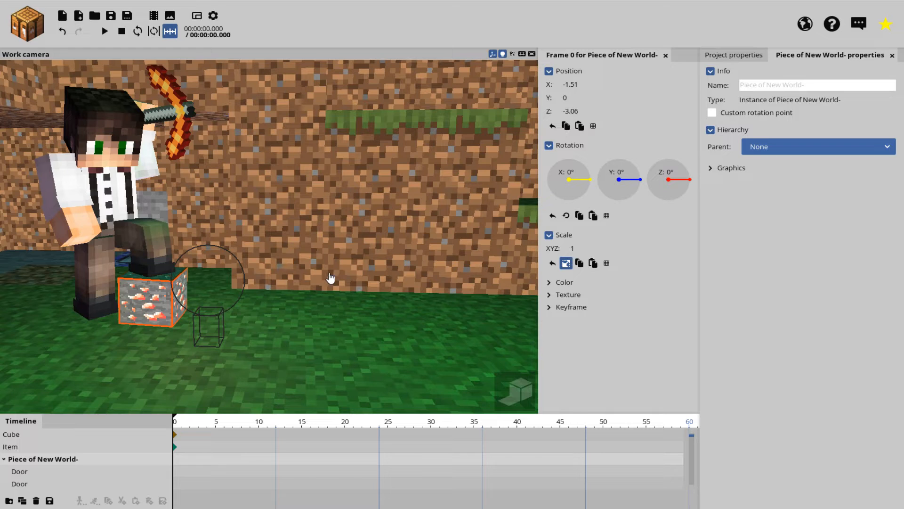
left_click(170, 16)
left_click(428, 308)
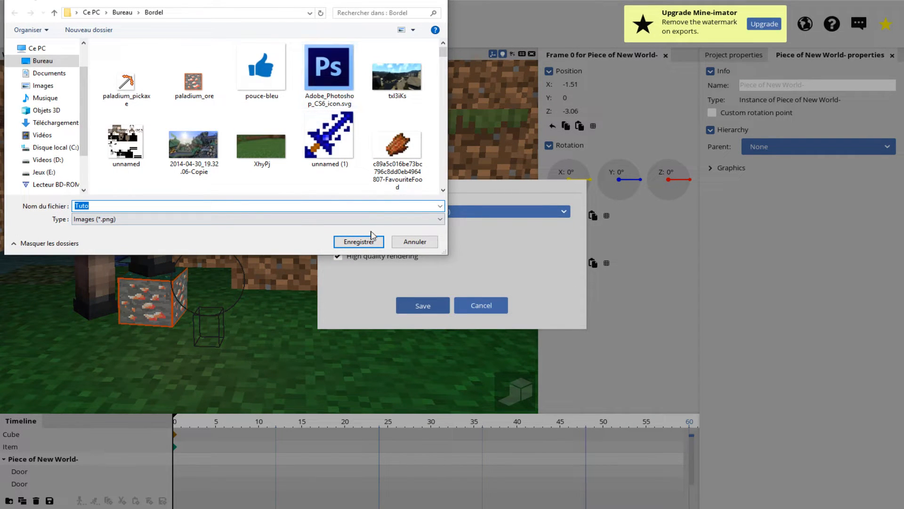
left_click(351, 241)
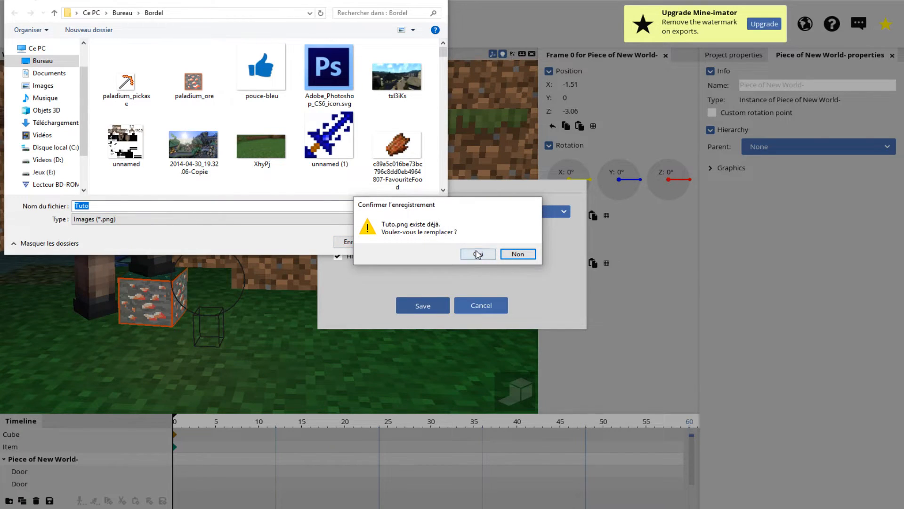
left_click(478, 255)
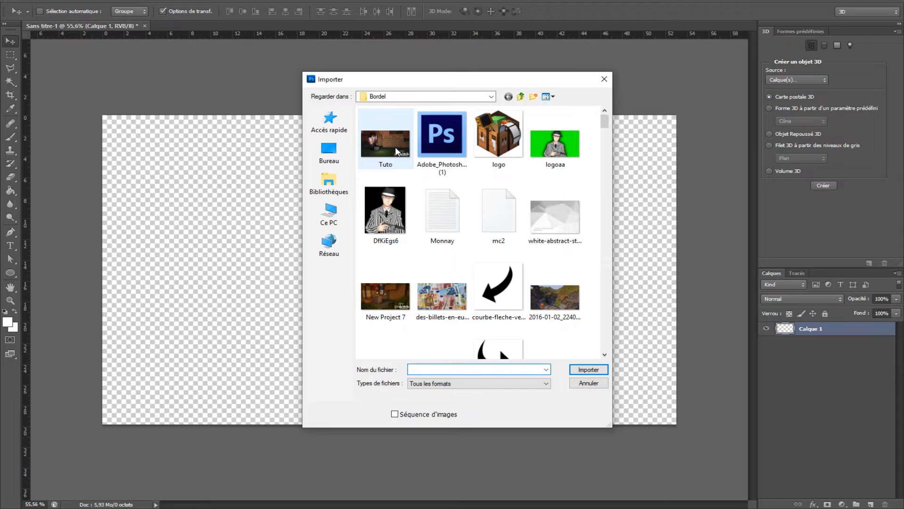
Switch to Photoshop, place the updated Tuto image, and enlarge it proportionally to about 50% so the watermark falls outside the canvas
left_click(394, 146)
key("Return")
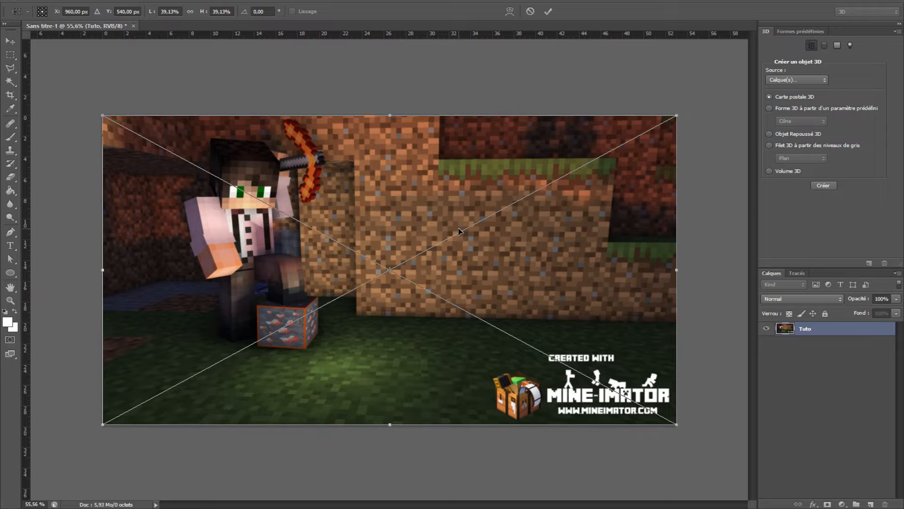
left_click_drag(688, 428, 859, 488)
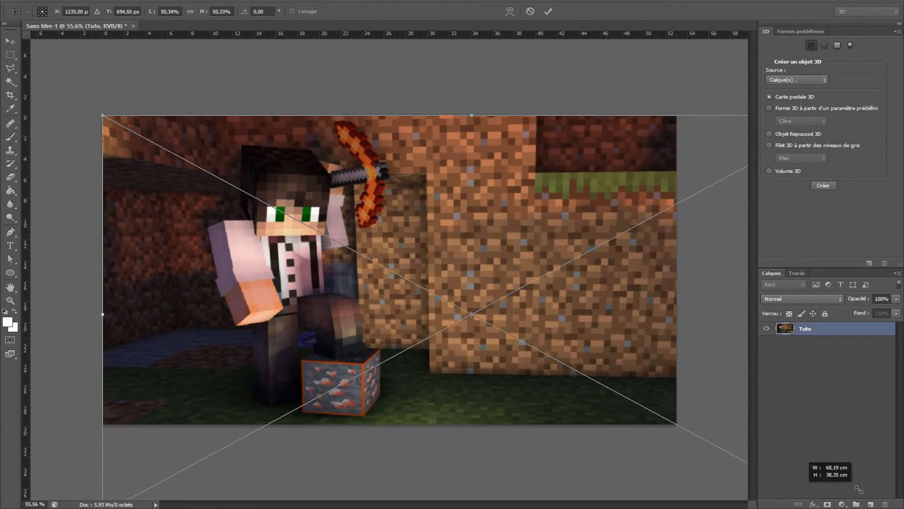
key("Return")
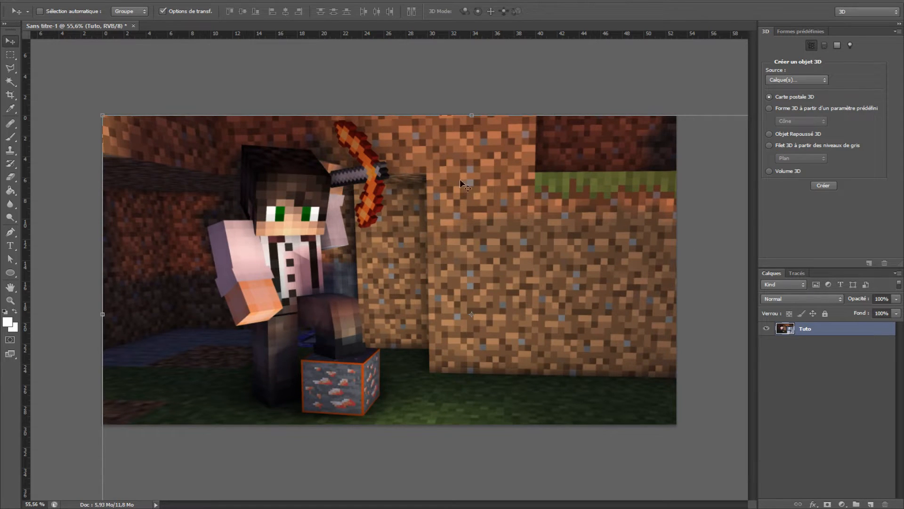
Enlarge the Tuto image slightly beyond the canvas's upper-left corner and nudge it into its final position
left_click_drag(480, 188, 479, 189)
left_click(9, 55)
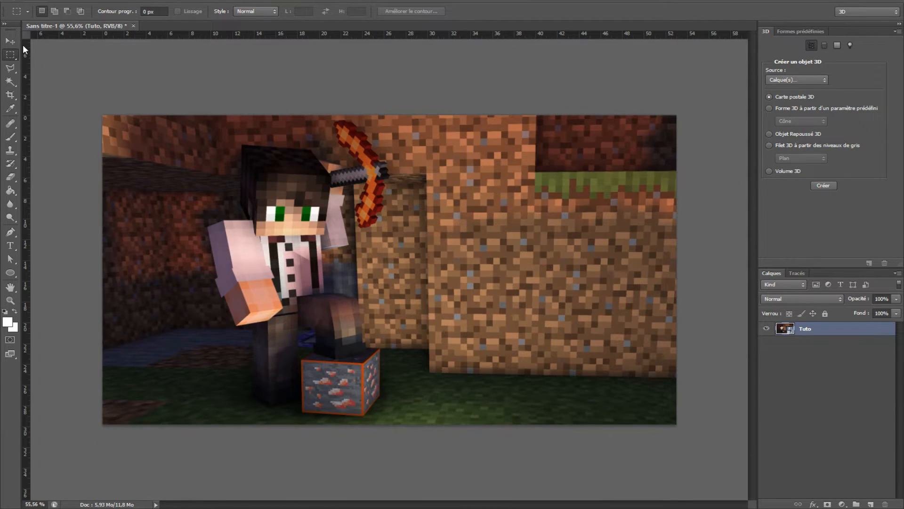
left_click(10, 41)
mouse_move(407, 238)
left_mouse_down()
mouse_move(391, 235)
mouse_move(405, 243)
left_mouse_up()
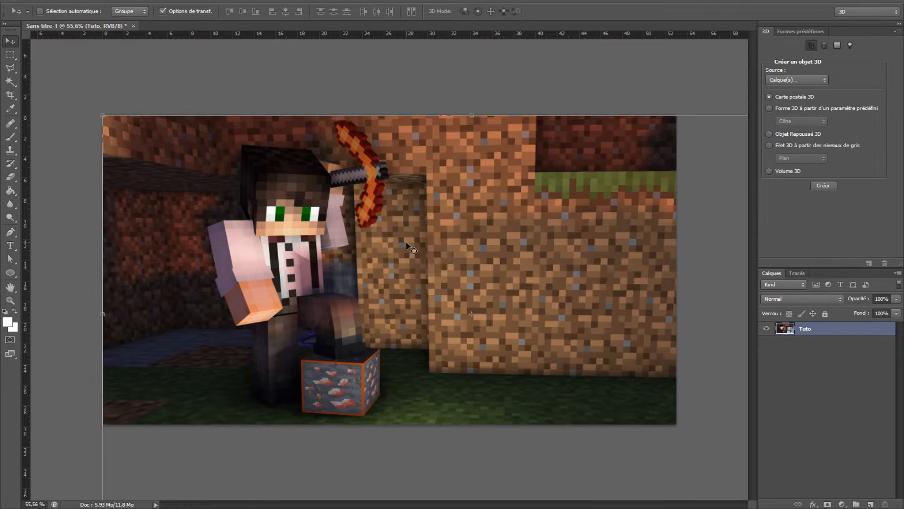
left_click_drag(103, 115, 93, 110)
key("Return")
left_click_drag(448, 237, 454, 237)
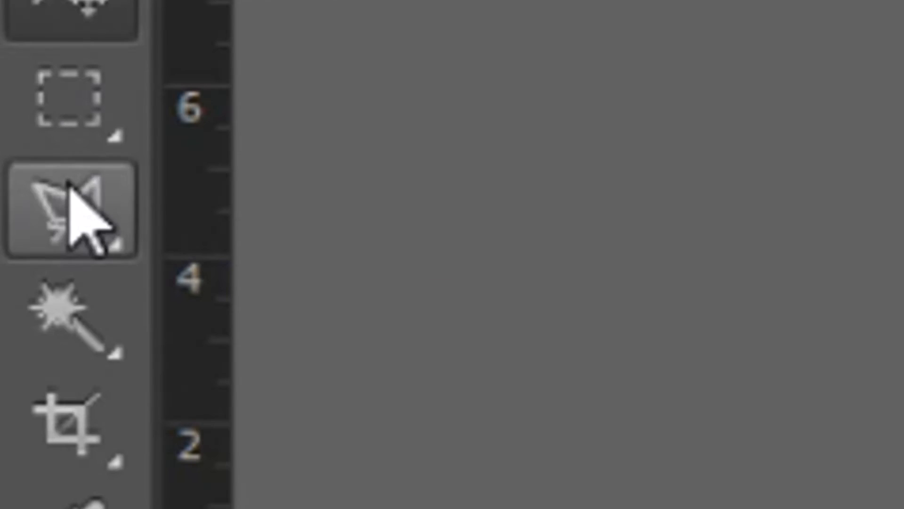
Outline the ore cube with the Polygonal Lasso, following its outer corners and leaving out the boot resting on it
left_click(68, 183)
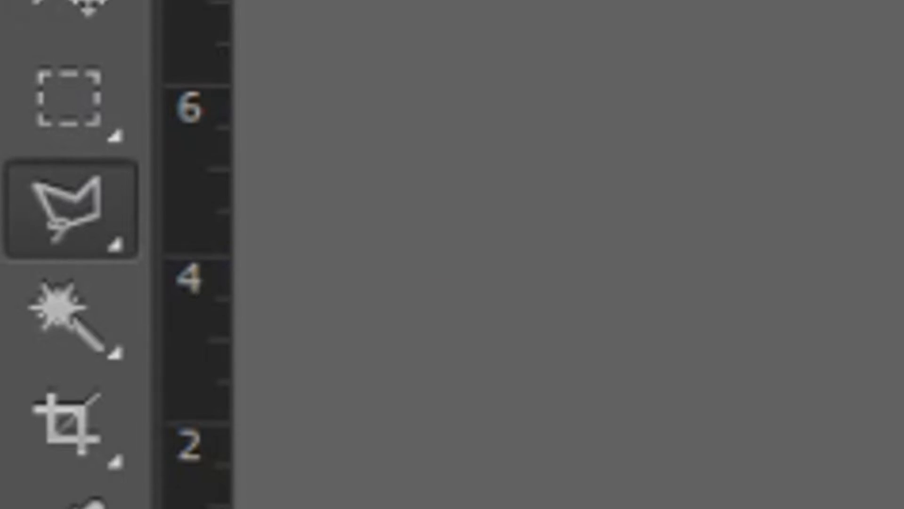
scroll(282, 407, "up", 10)
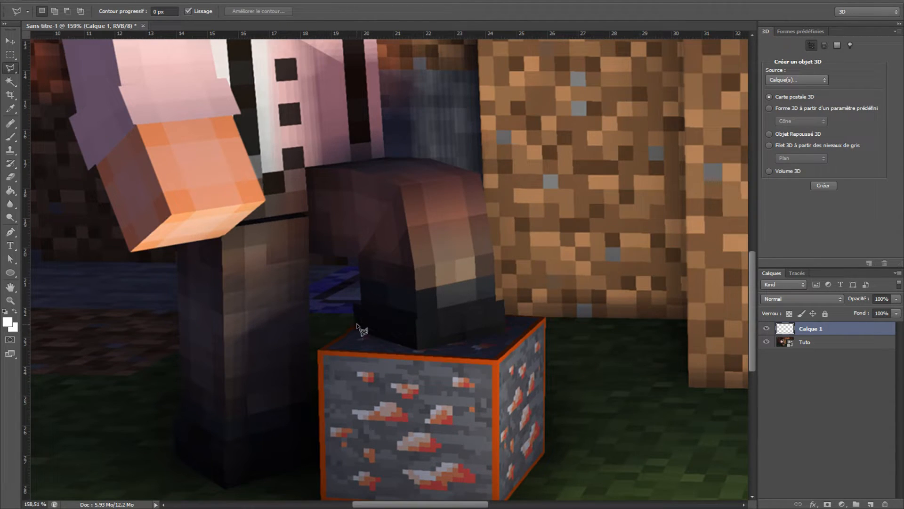
left_click(354, 328)
left_click(318, 351)
scroll(321, 358, "down", 5)
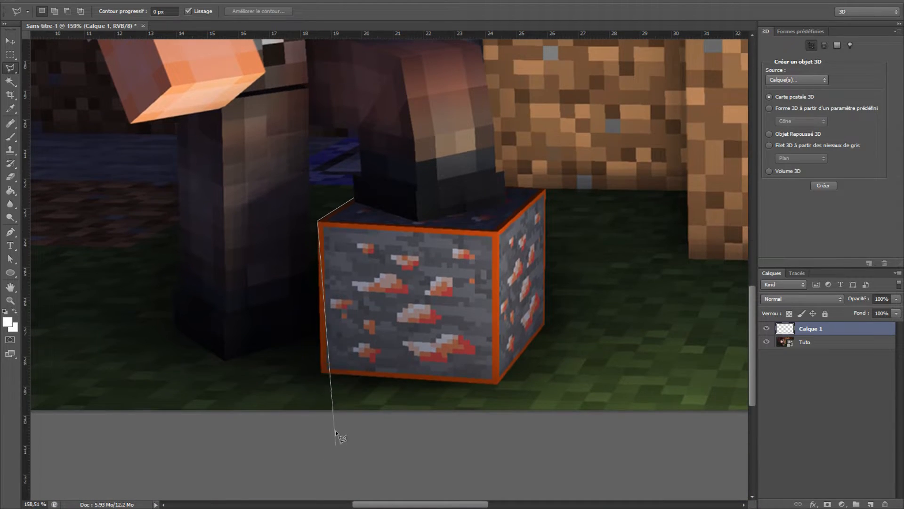
left_click(321, 374)
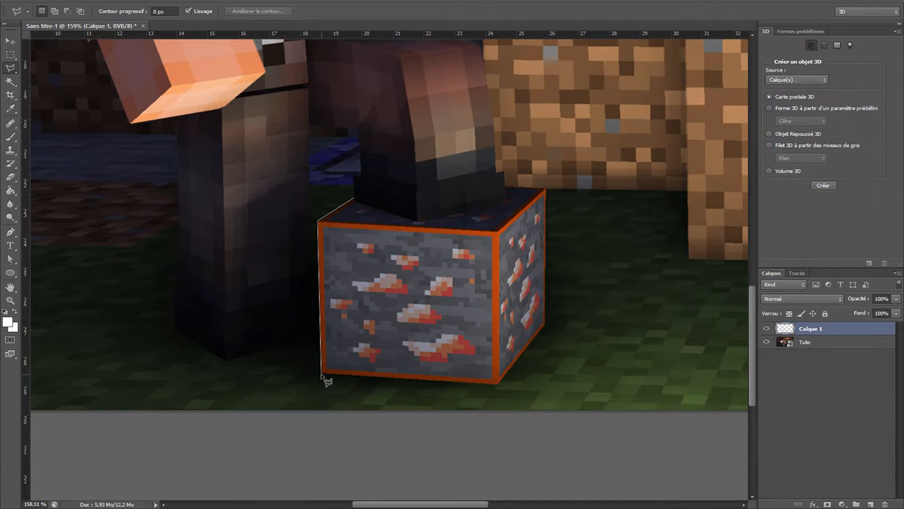
left_click(498, 384)
left_click(545, 322)
left_click(546, 189)
left_click(505, 186)
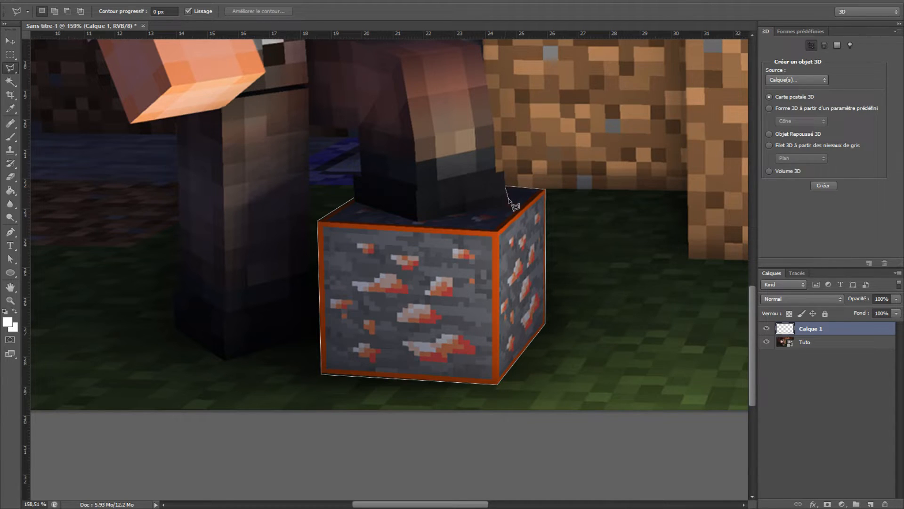
left_click(505, 202)
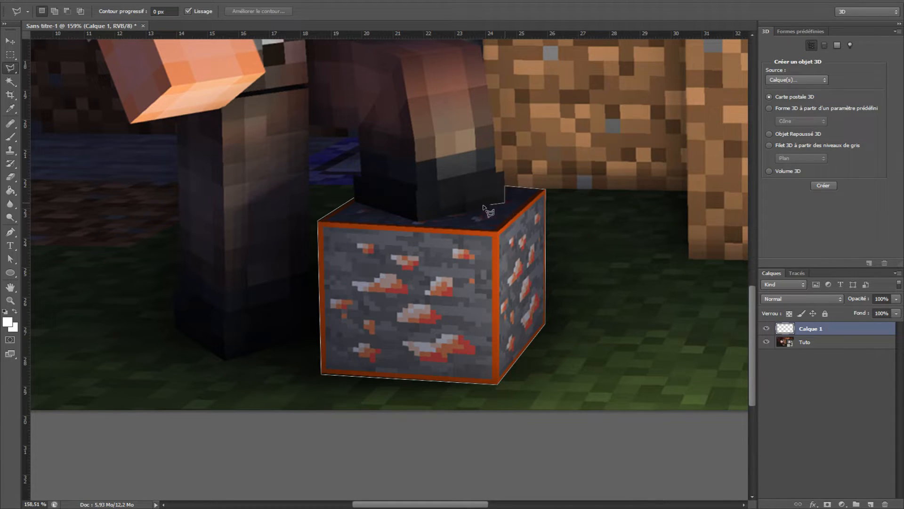
left_click(417, 223)
left_click(354, 199)
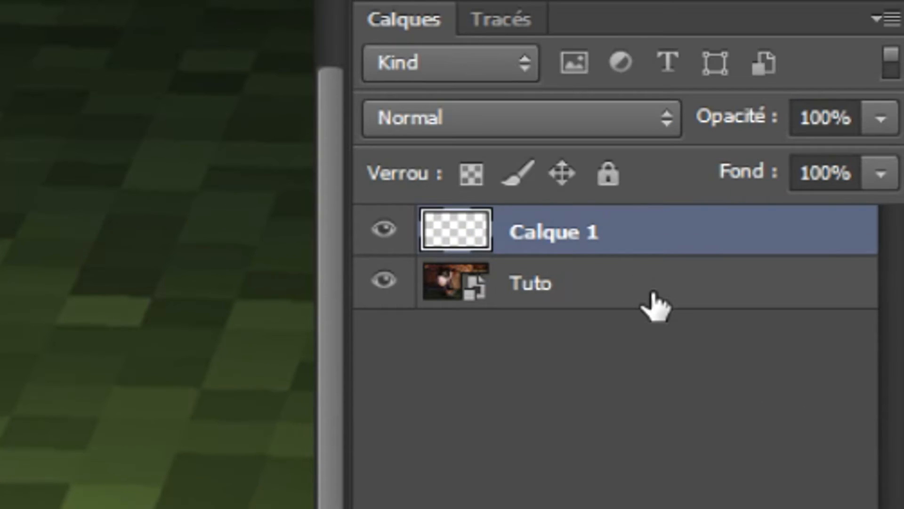
Copy the selected ore cube from the Tuto layer onto its own new layer and switch to the Move tool
left_click(707, 311)
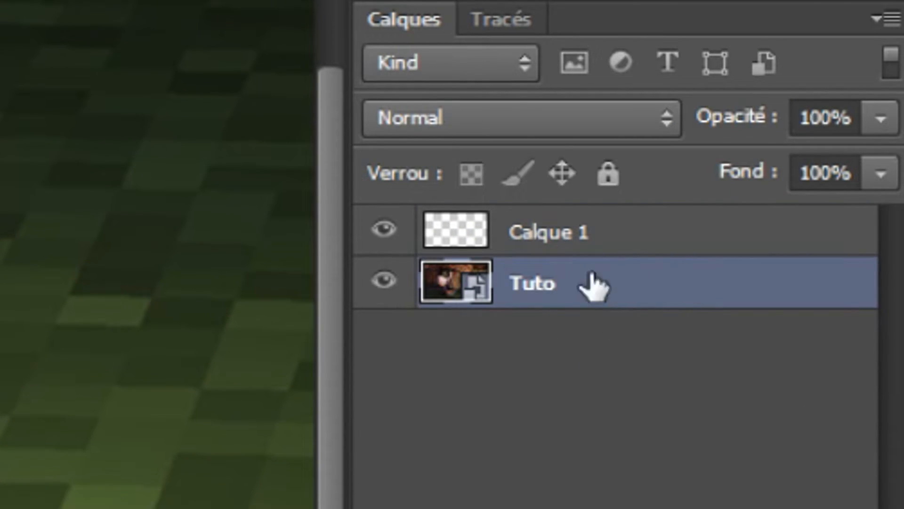
right_click(409, 290)
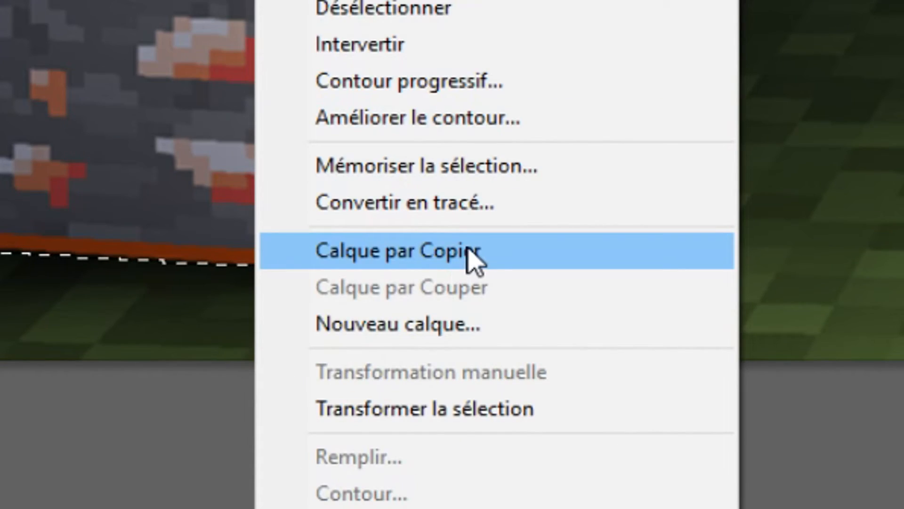
left_click(500, 375)
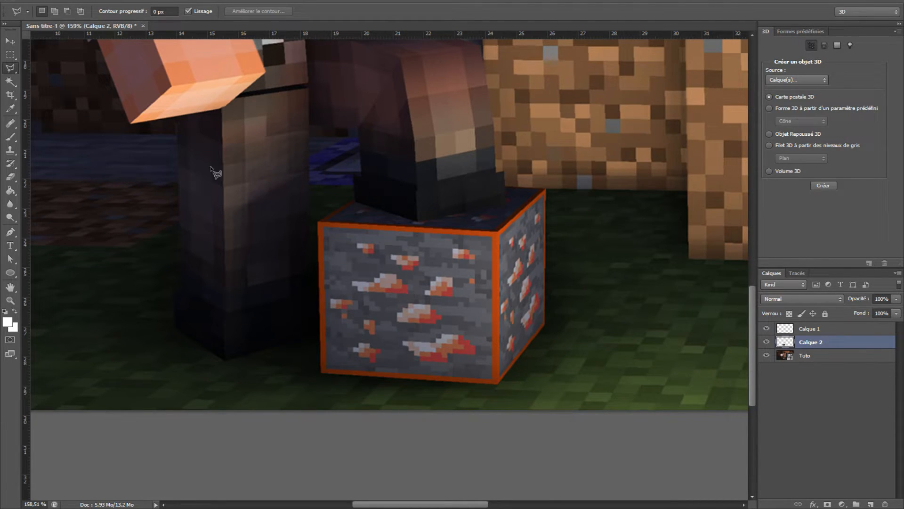
left_click(9, 41)
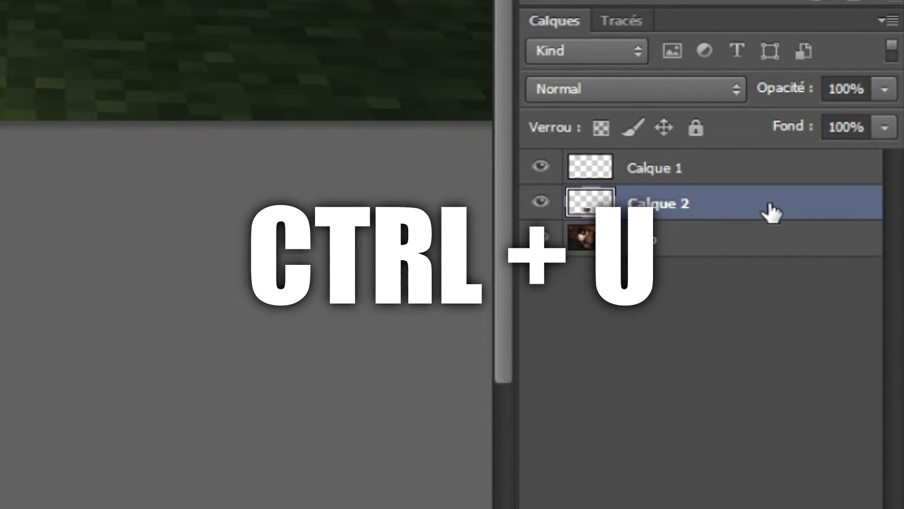
Adjust the ore cube layer's Hue/Saturation with hue 0, saturation +61 and lightness +7
key("ctrl+u")
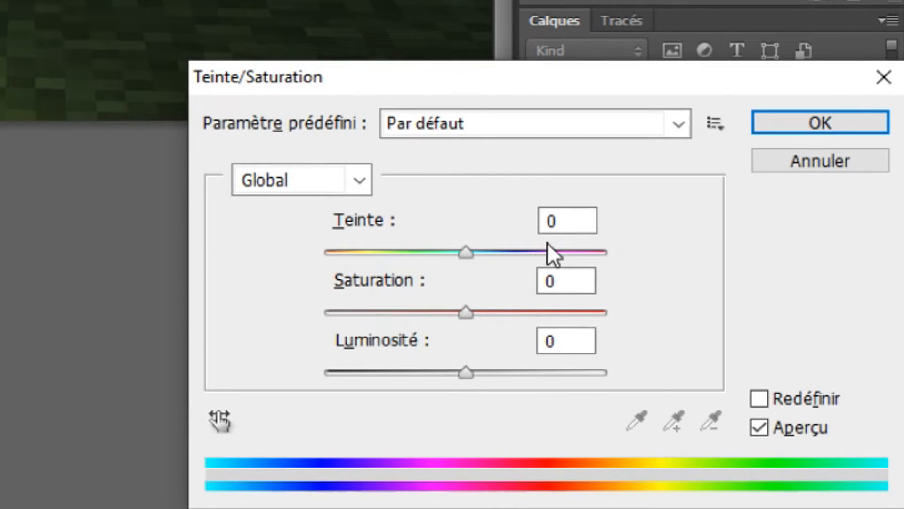
left_click_drag(465, 312, 557, 311)
mouse_move(775, 378)
left_mouse_down()
mouse_move(756, 379)
mouse_move(763, 378)
left_mouse_up()
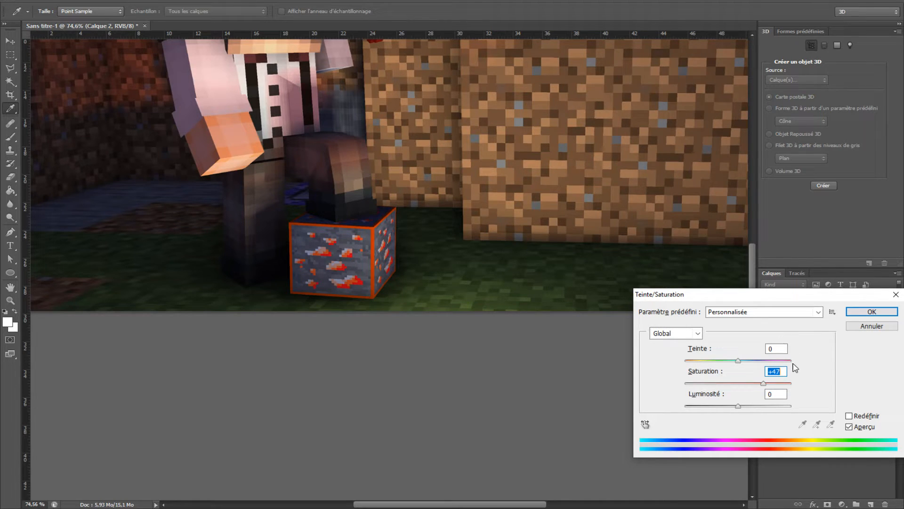
mouse_move(738, 360)
left_mouse_down()
mouse_move(701, 362)
mouse_move(745, 361)
left_mouse_up()
type("0")
left_click_drag(740, 405, 770, 383)
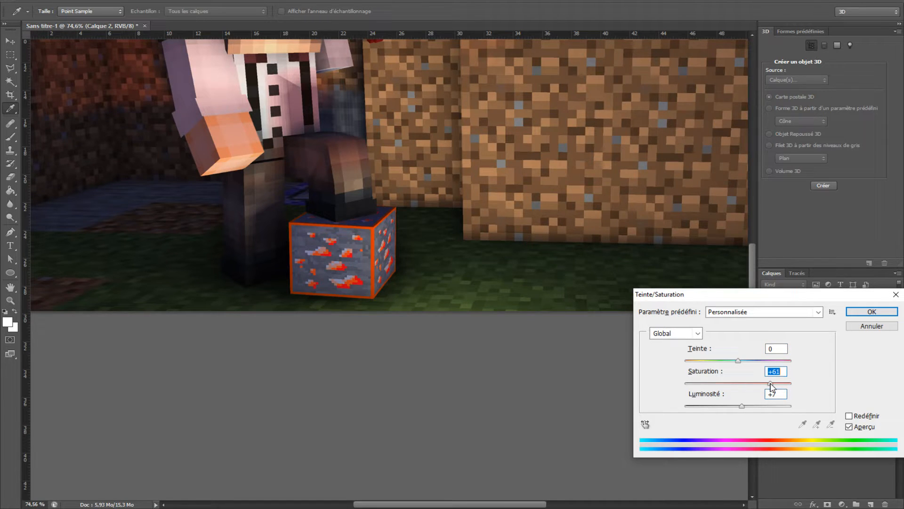
left_click(872, 311)
key("v")
scroll(56, 66, "down", 5)
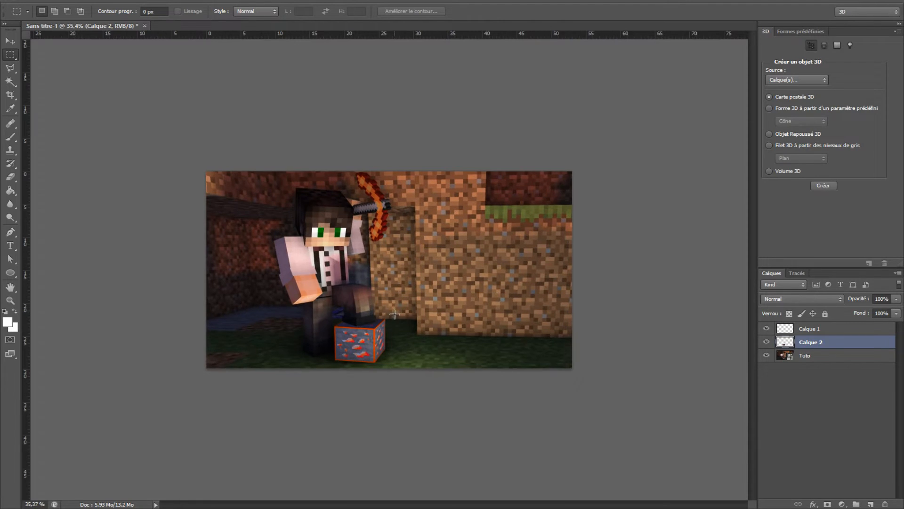
scroll(349, 386, "up", 2)
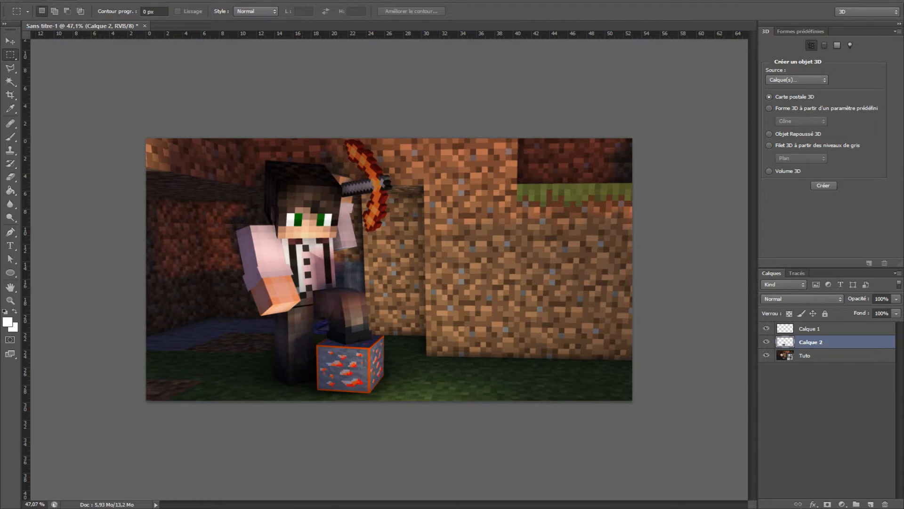
left_click(10, 42)
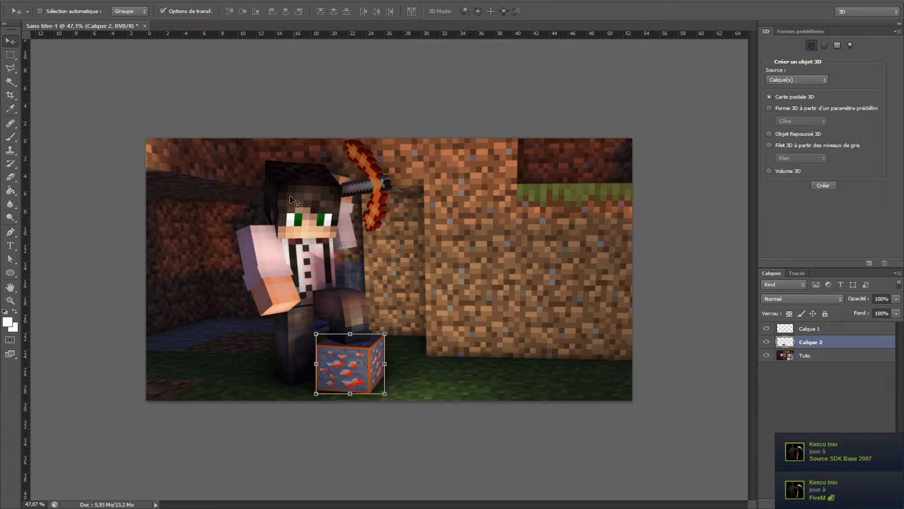
scroll(289, 217, "up", 5)
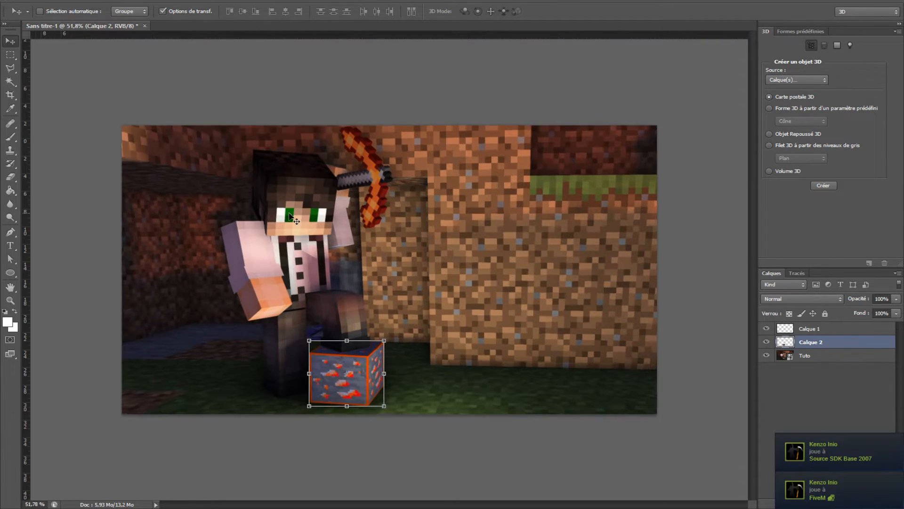
scroll(244, 194, "down", 6)
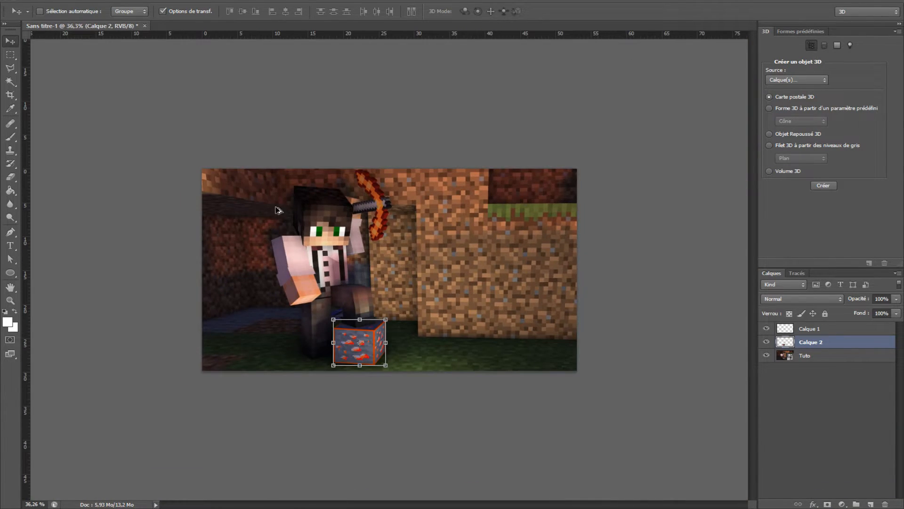
scroll(278, 208, "up", 1)
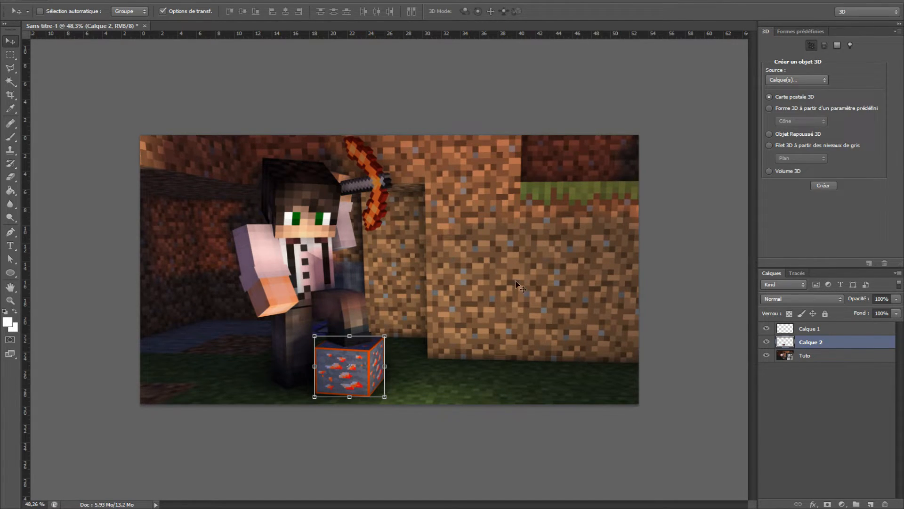
Outline the whole pickaxe, head and visible handle, on the Tuto layer with the Polygonal Lasso, following its stepped pixel edges
left_click(833, 356)
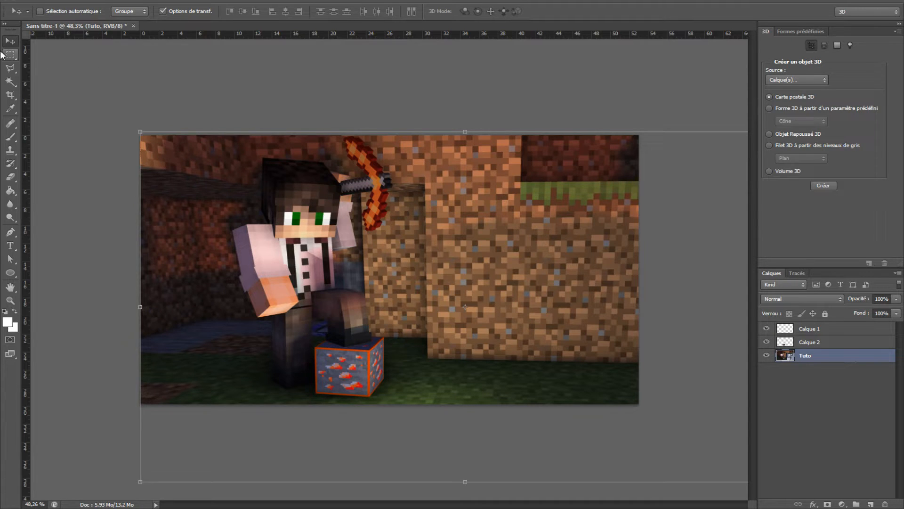
left_click(8, 66)
scroll(414, 184, "up", 5)
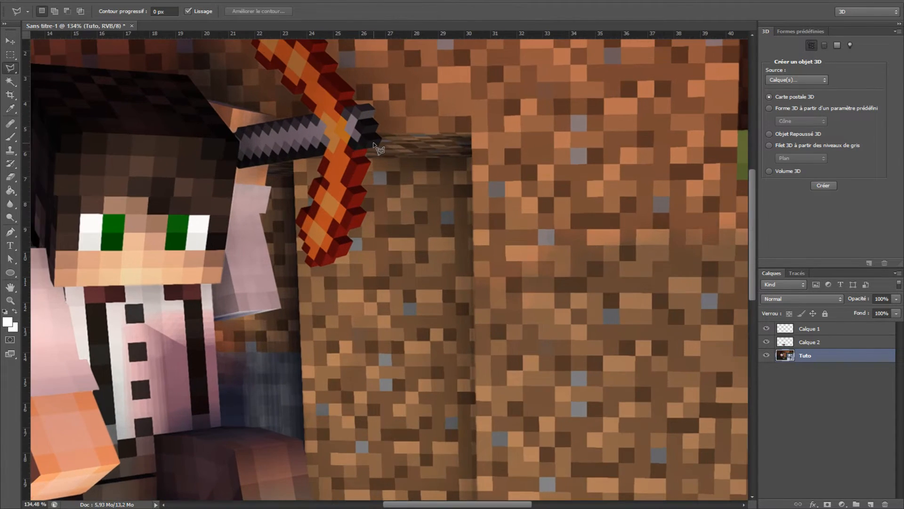
scroll(375, 145, "up", 4)
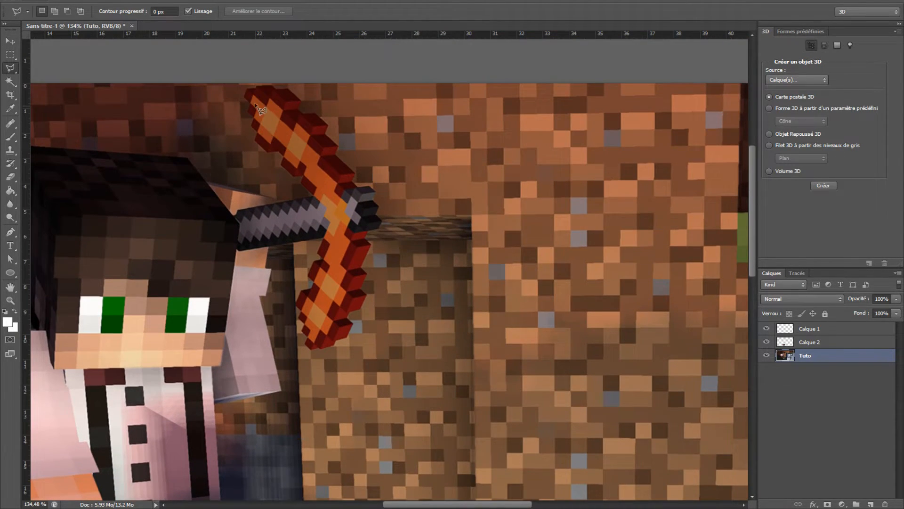
left_click(249, 88)
left_click(243, 94)
left_click(255, 117)
left_click(251, 127)
left_click(257, 132)
left_click(255, 140)
left_click(267, 151)
left_click(281, 157)
left_click(311, 196)
left_click(239, 250)
left_click(323, 237)
left_click(317, 252)
left_click(321, 259)
left_click(315, 262)
left_click(309, 274)
left_click(312, 281)
left_click(311, 288)
left_click(302, 290)
left_click(295, 307)
left_click(300, 310)
left_click(299, 317)
left_click(308, 338)
left_click(306, 343)
left_click(310, 349)
left_click(327, 348)
left_click(353, 323)
left_click(348, 318)
left_click(352, 310)
left_click(361, 309)
left_click(366, 294)
left_click(362, 287)
left_click(366, 274)
left_click(371, 244)
left_click(380, 228)
left_click(382, 221)
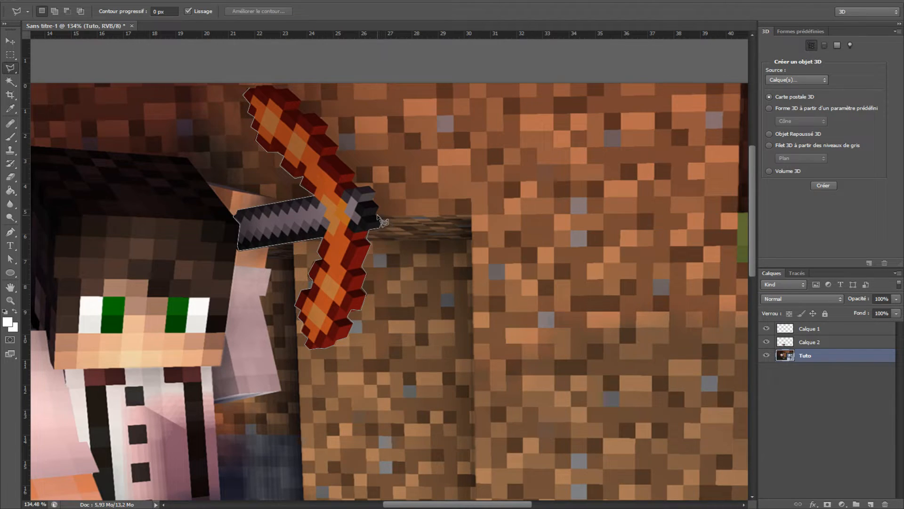
left_click(375, 190)
left_click(370, 186)
left_click(358, 187)
left_click(354, 173)
left_click(337, 154)
left_click(339, 147)
left_click(326, 134)
left_click(328, 124)
left_click(314, 112)
left_click(304, 114)
left_click(302, 101)
left_click(289, 88)
left_click(276, 88)
left_click(272, 85)
left_click(249, 89)
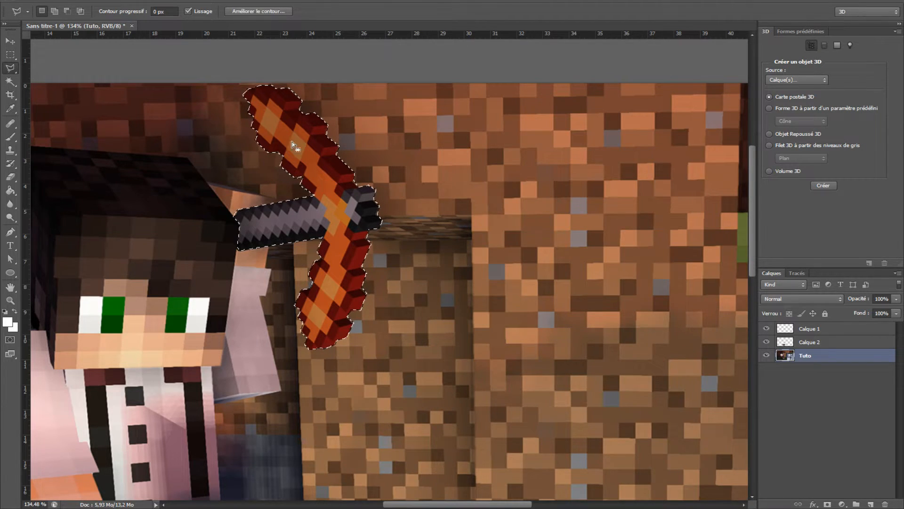
Copy the selected pickaxe from the Tuto layer onto its own new layer
scroll(330, 216, "down", 3)
scroll(335, 222, "down", 2)
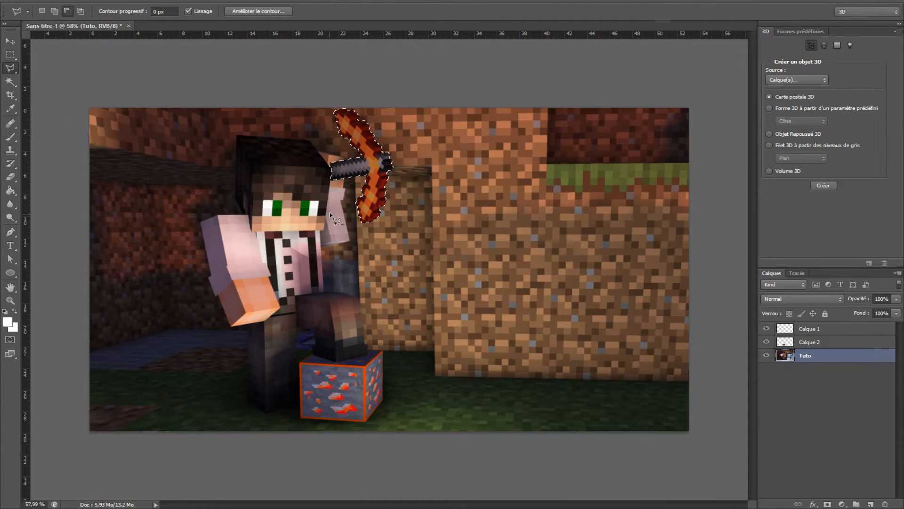
scroll(377, 146, "up", 5)
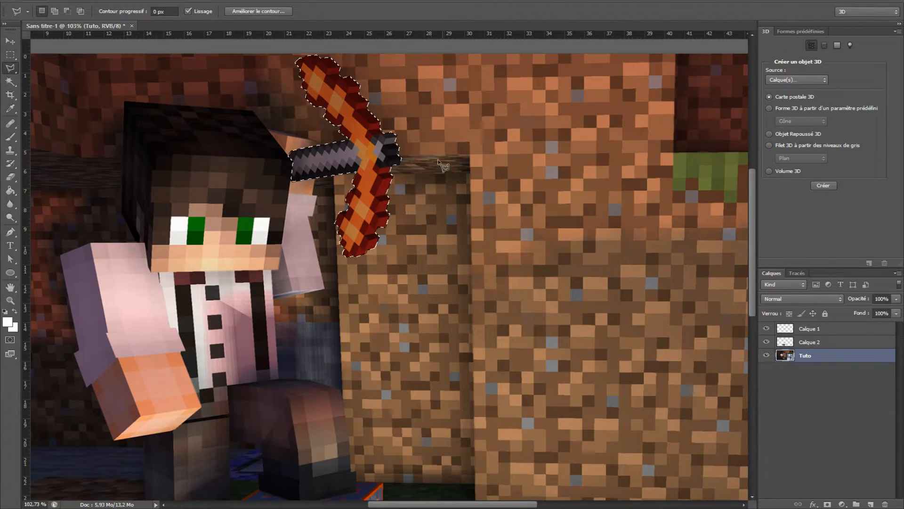
right_click(366, 173)
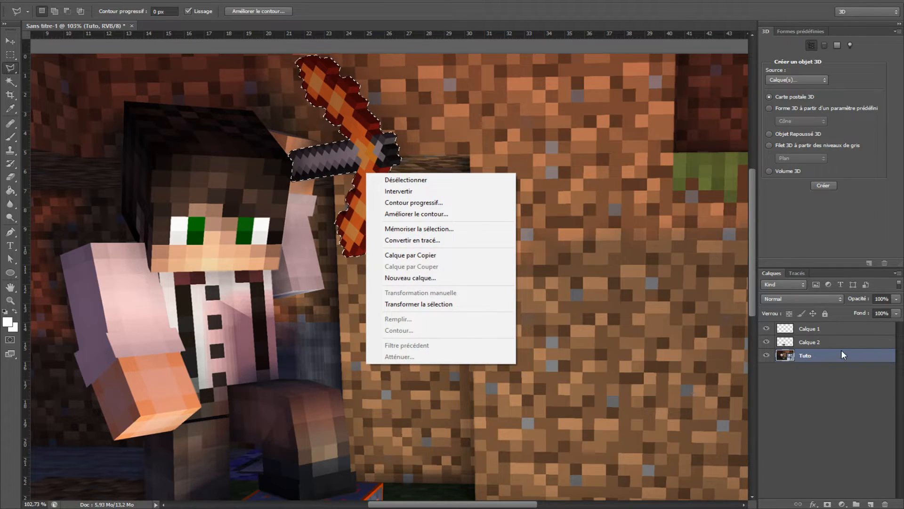
left_click(399, 254)
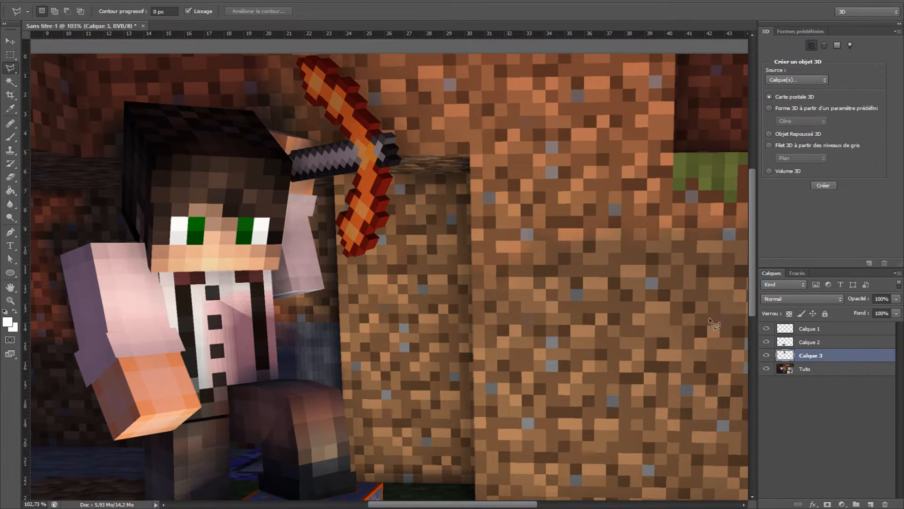
Adjust the pickaxe layer's Hue/Saturation to saturation +45 and lightness +8, leaving the hue at 0
scroll(715, 324, "down", 5)
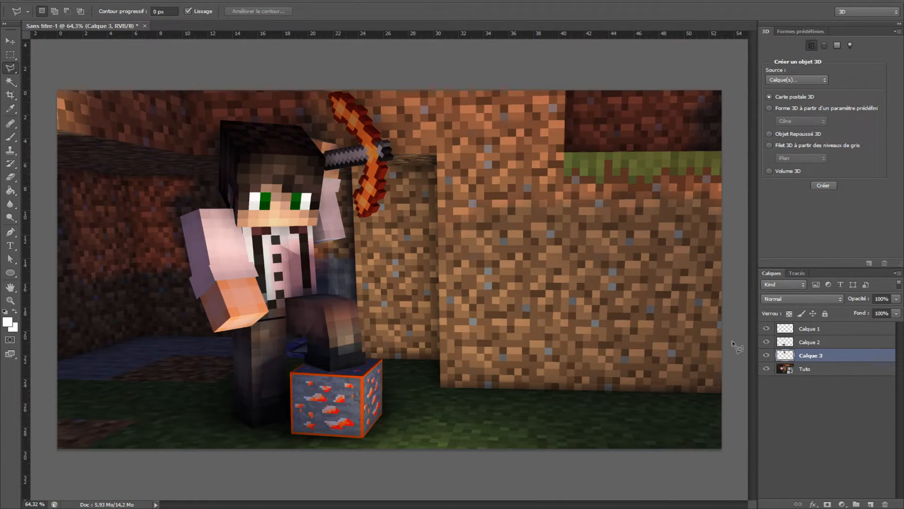
key("ctrl+u")
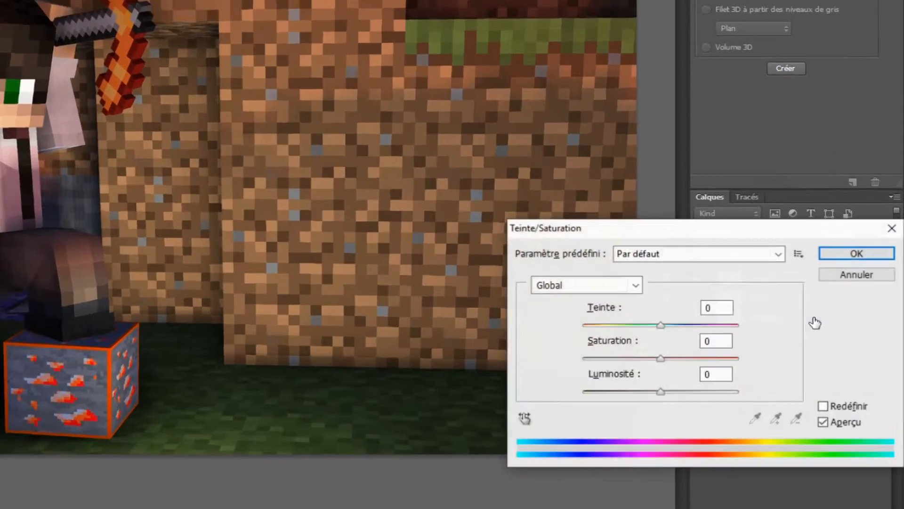
left_click_drag(420, 349, 443, 353)
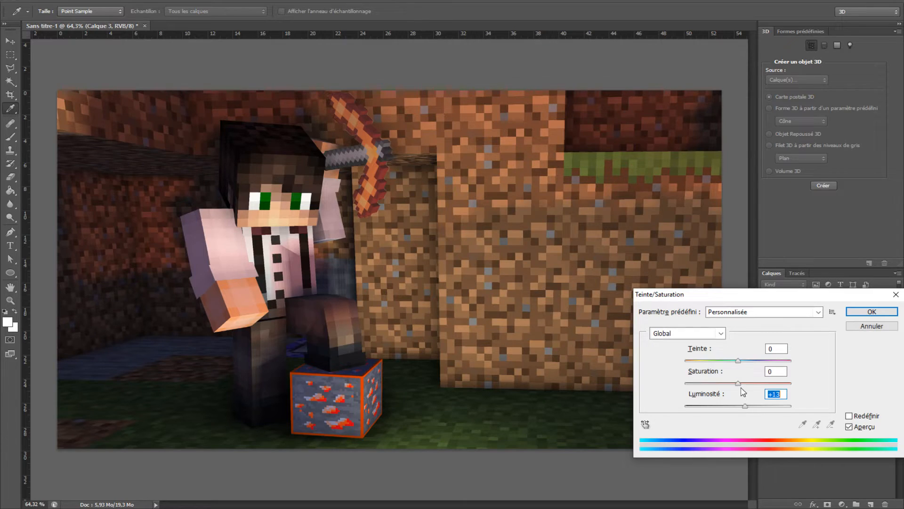
left_click_drag(738, 382, 763, 389)
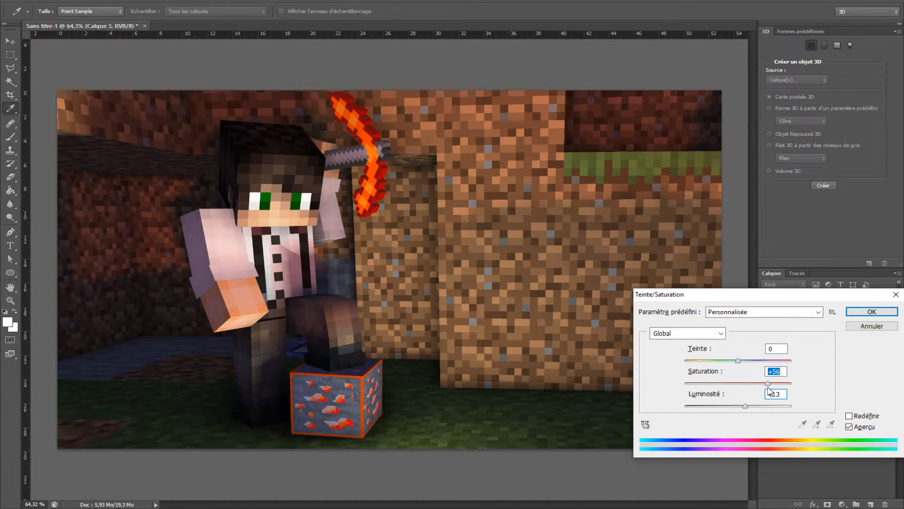
left_click_drag(772, 384, 743, 407)
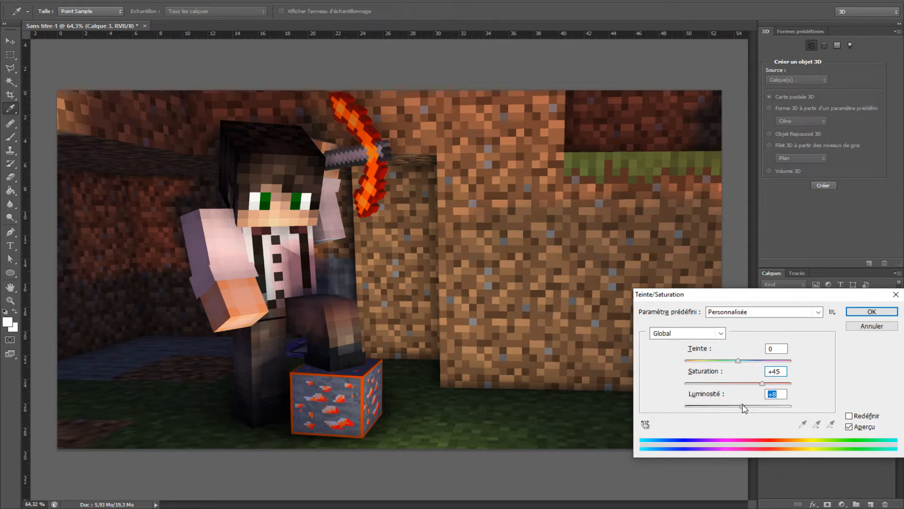
left_click(871, 311)
key("l")
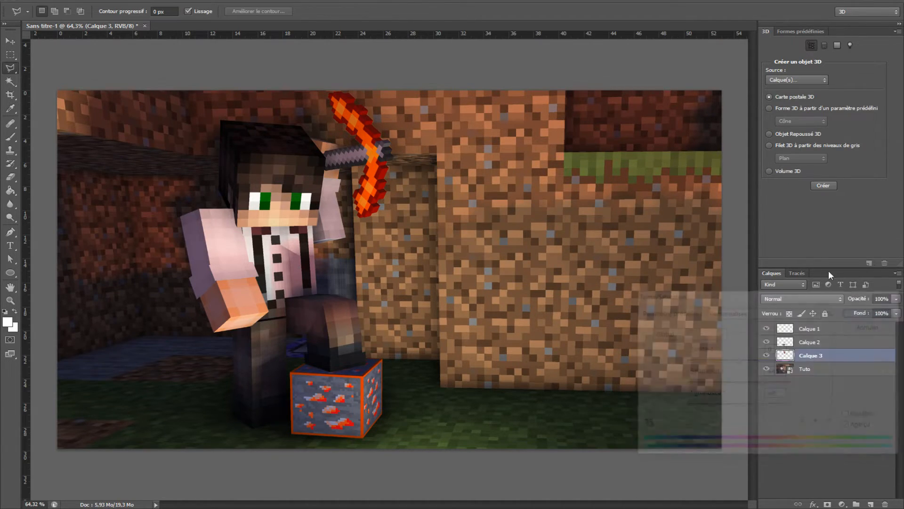
Compare the pickaxe before and after its Hue/Saturation adjustment by undoing and restoring the change
key("ctrl+minus")
key("ctrl+minus")
scroll(440, 175, "up", 2)
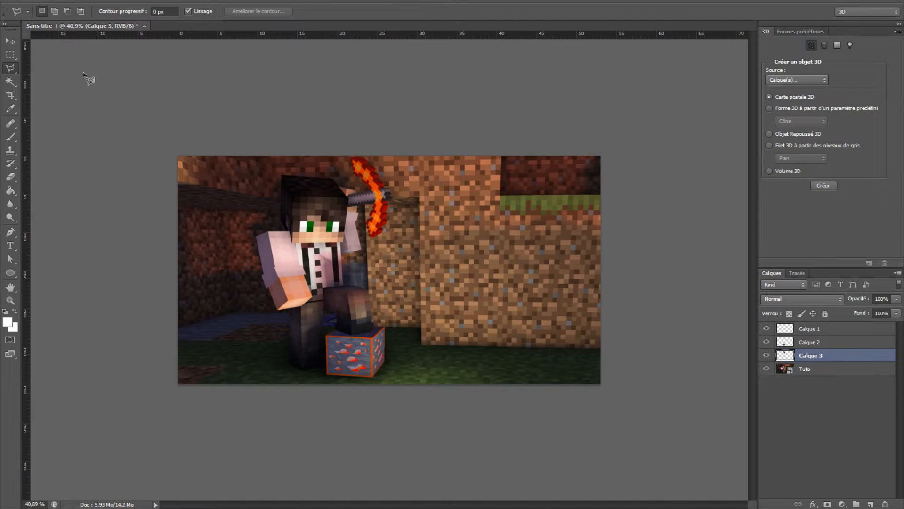
left_click(10, 56)
left_click(10, 45)
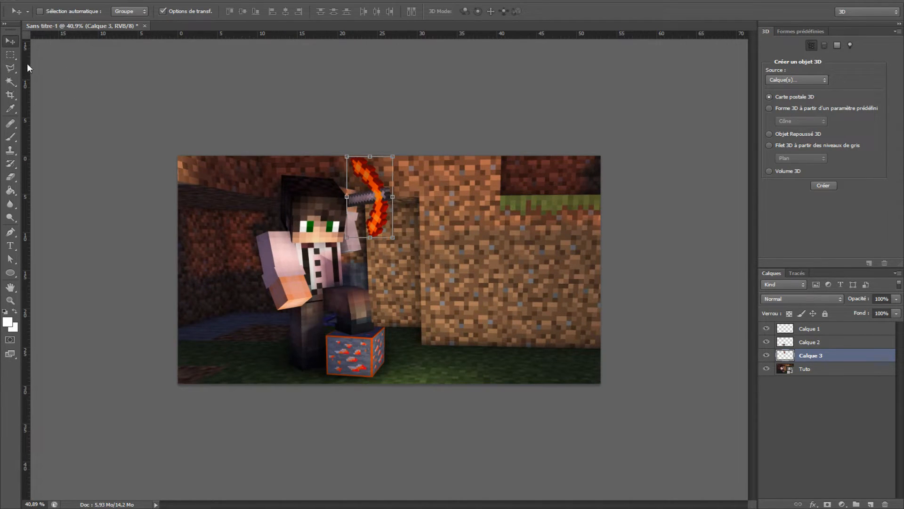
left_click(12, 56)
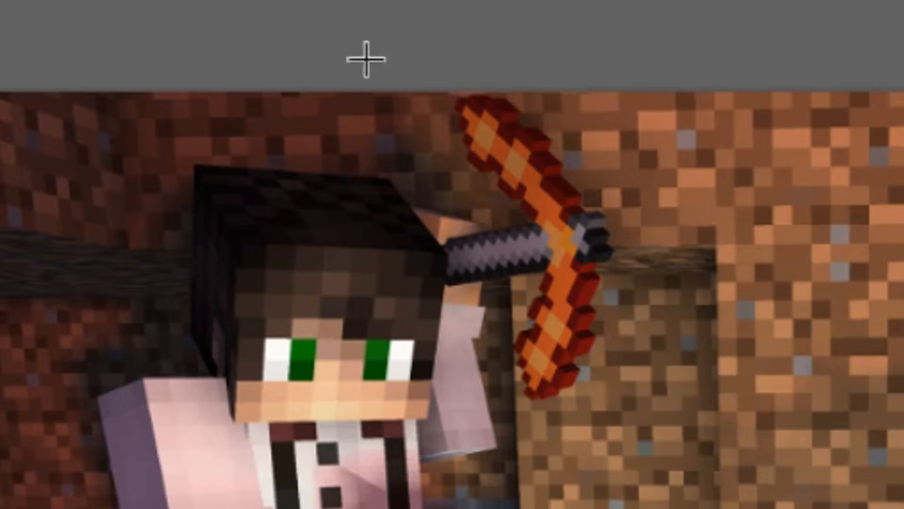
key("v")
key("ctrl+z")
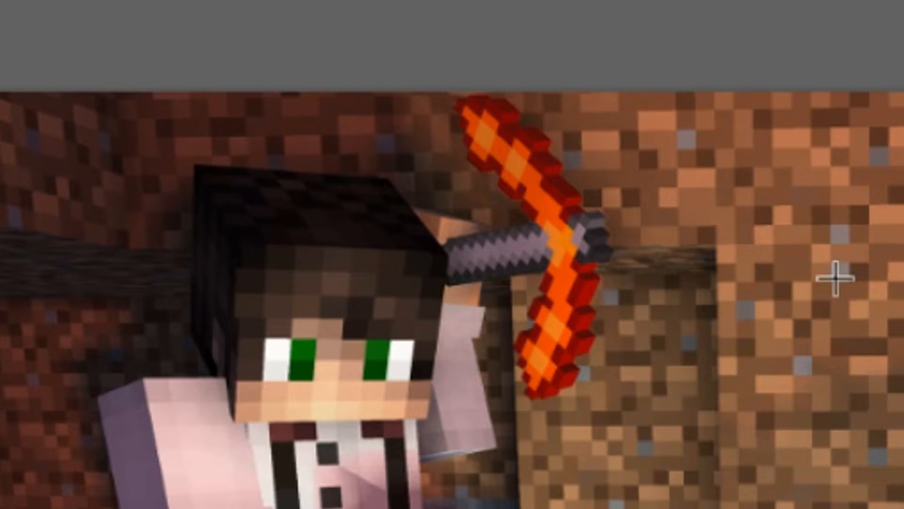
key("ctrl+t")
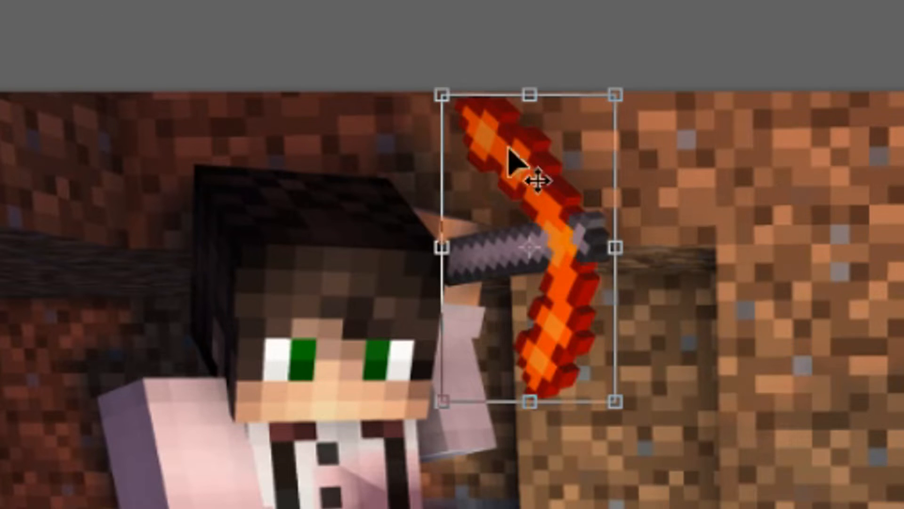
key("Escape")
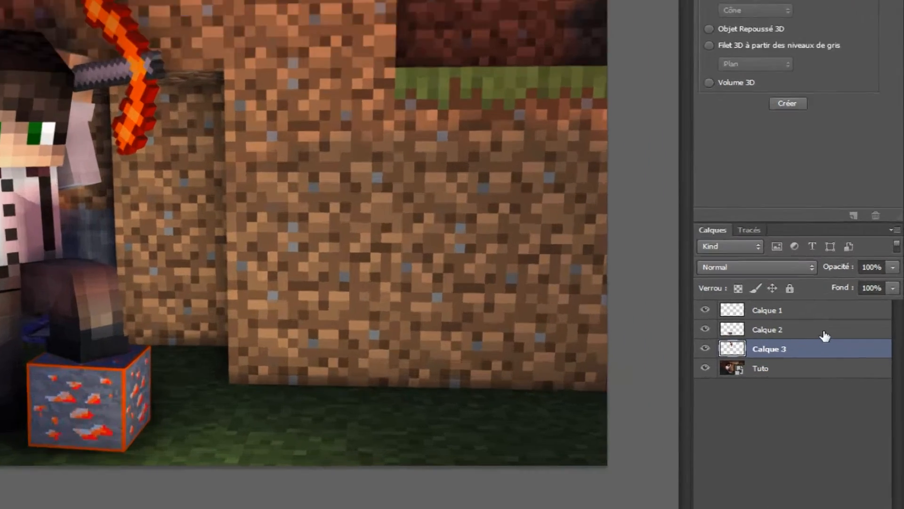
Try a white outer glow on the ore cube layer Calque 2 with blend mode Normal, size 38 px and opacity 100%
left_click(849, 345)
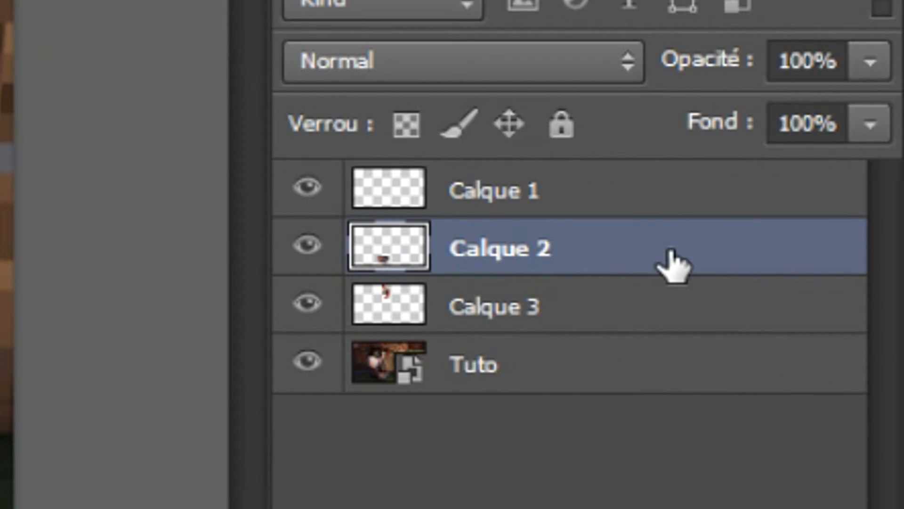
double_click(671, 264)
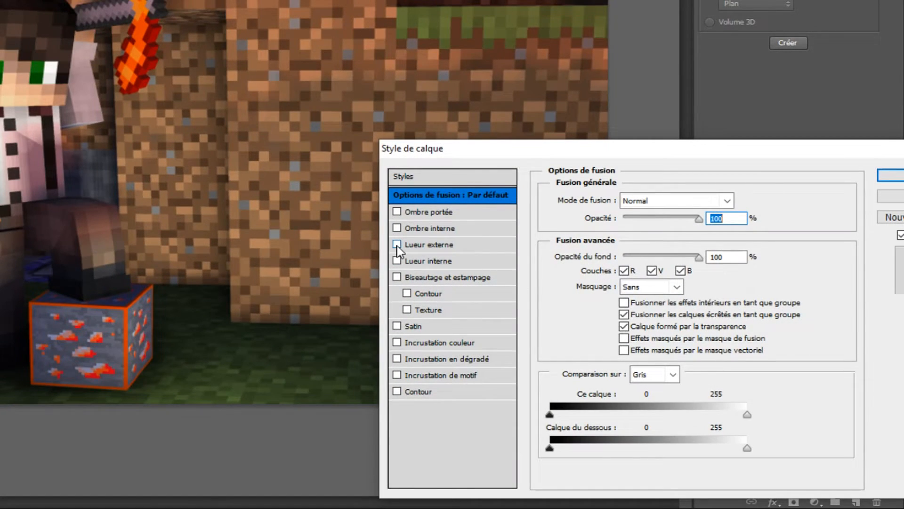
left_click(396, 245)
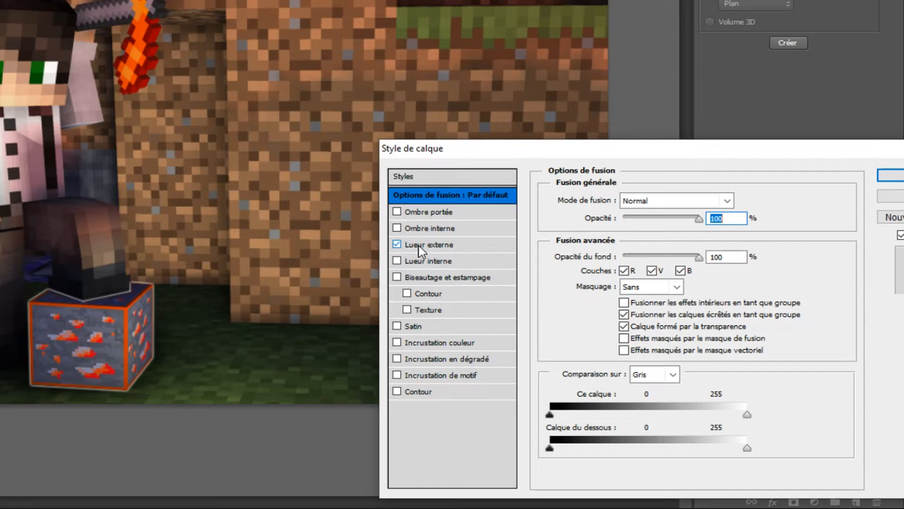
left_click(645, 205)
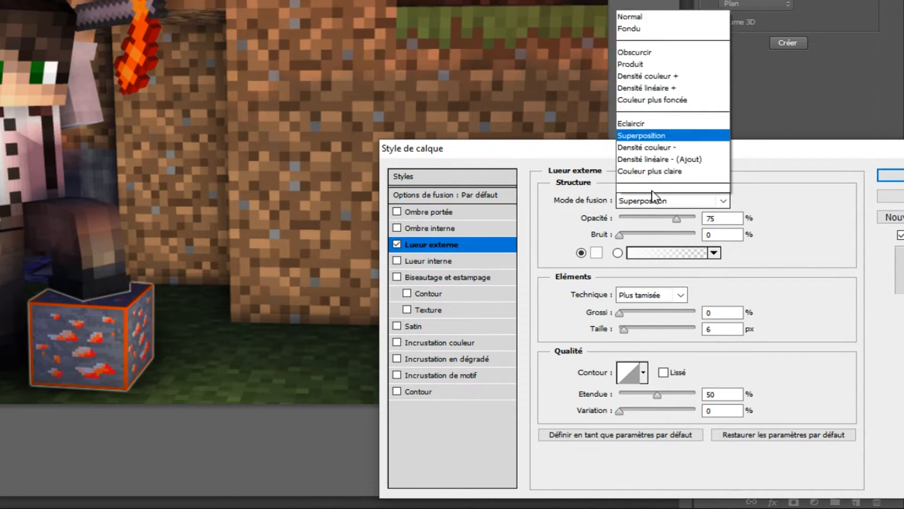
left_click(643, 1)
left_click_drag(624, 331, 635, 332)
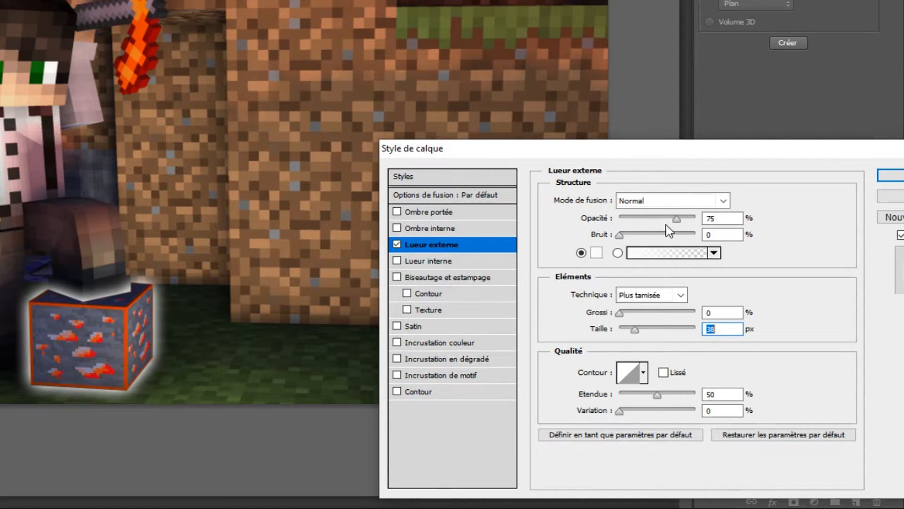
left_click_drag(676, 219, 719, 209)
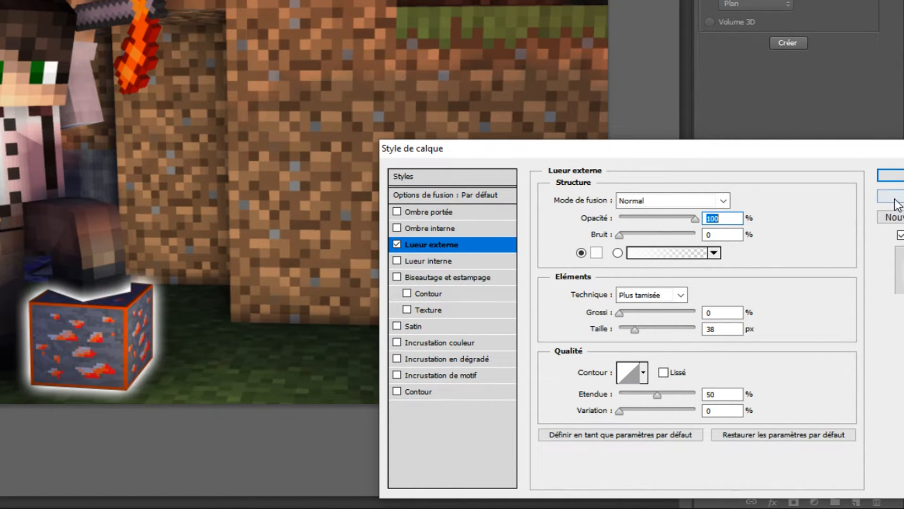
left_click(889, 176)
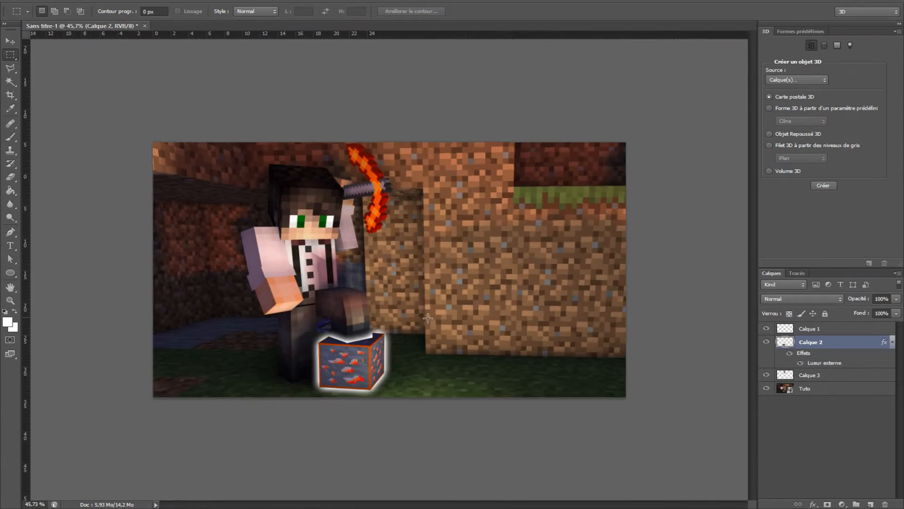
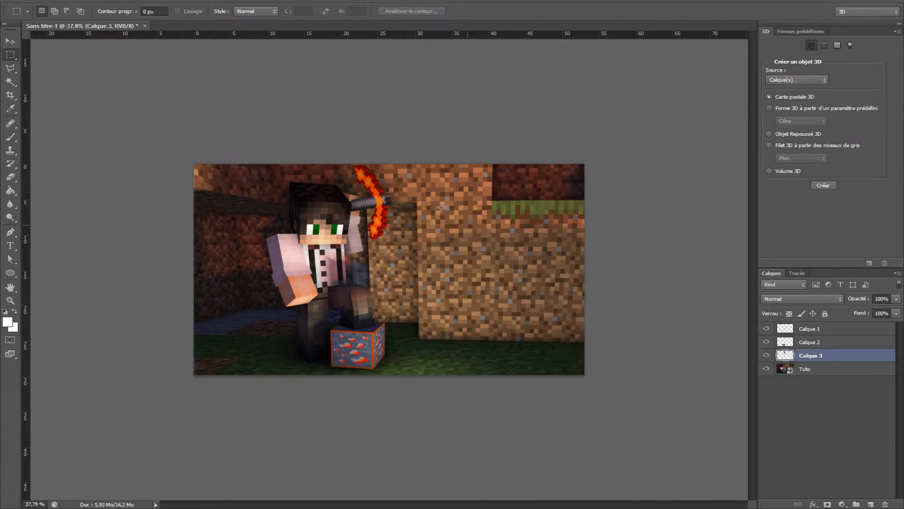
Add the white title text "FACILE" over the dirt wall beside the character, on its own layer above the pickaxe layer
left_click(11, 245)
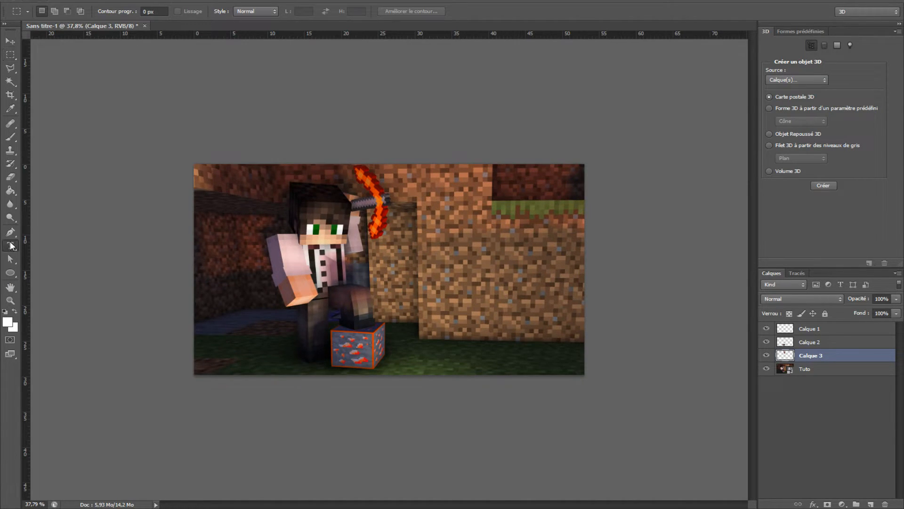
left_click(429, 264)
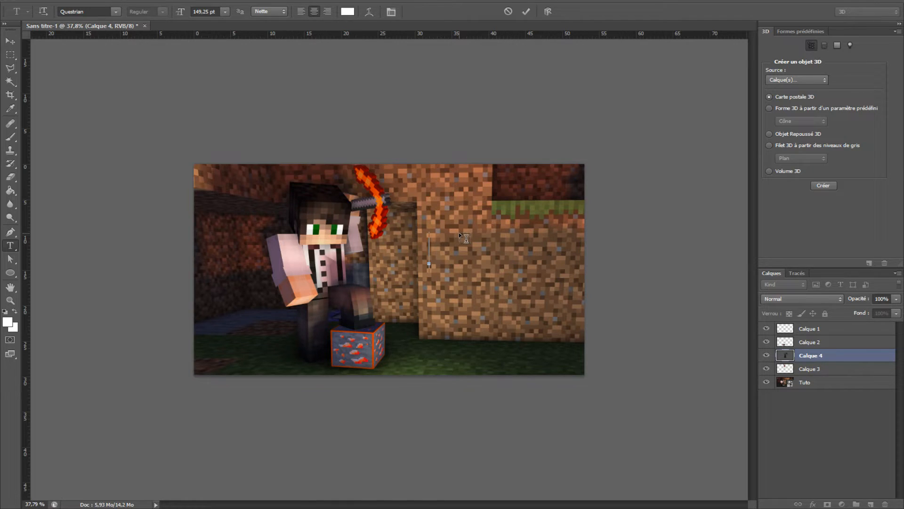
type("FAC")
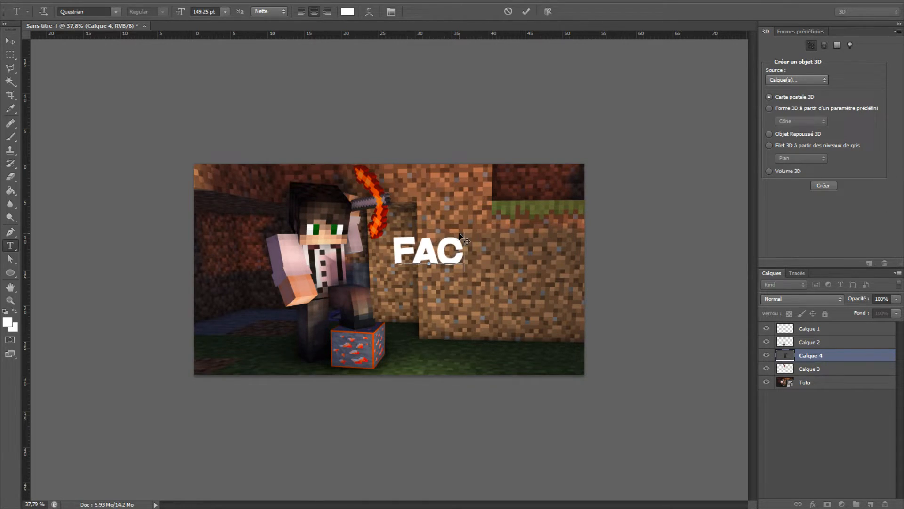
type("ILE")
left_click(10, 41)
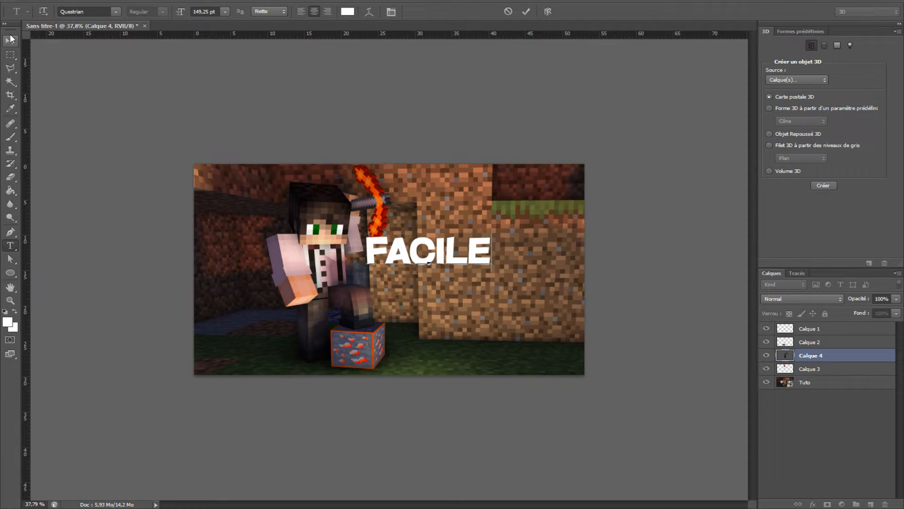
Move the FACILE text onto the upper part of the dirt wall and add a RAPIDE text layer just beneath it
left_click_drag(467, 258, 534, 215)
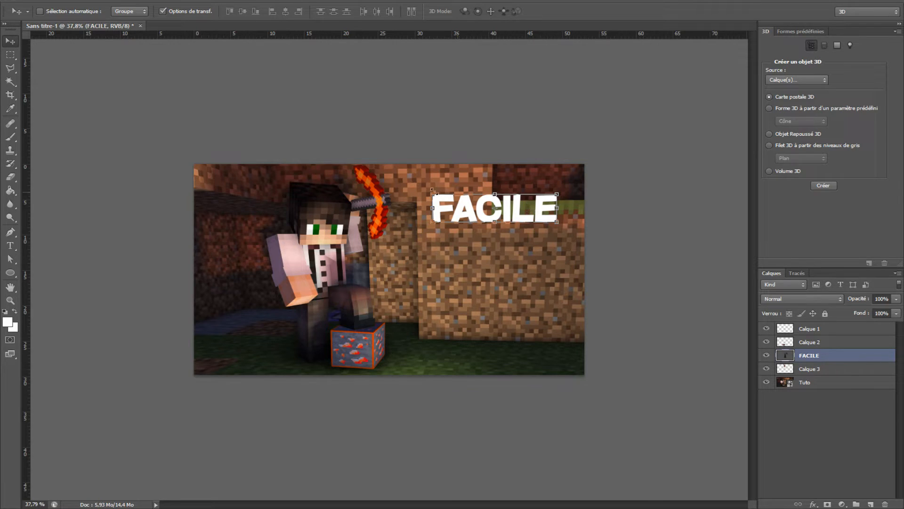
left_click(10, 246)
left_click(436, 295)
type("RAPIDE")
left_click(10, 41)
left_click_drag(437, 283, 492, 260)
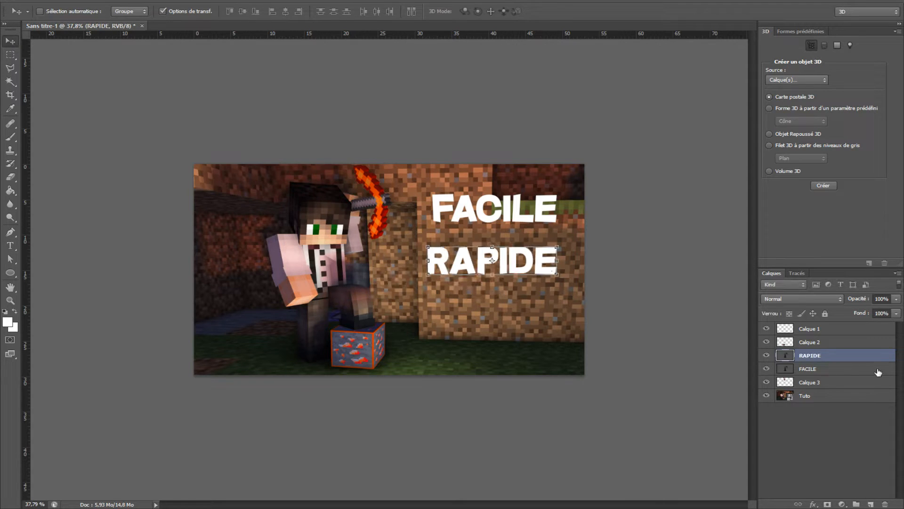
Duplicate the FACILE text layer and place the copy directly below the original in the layer stack
left_click(846, 369)
key("ctrl+plus")
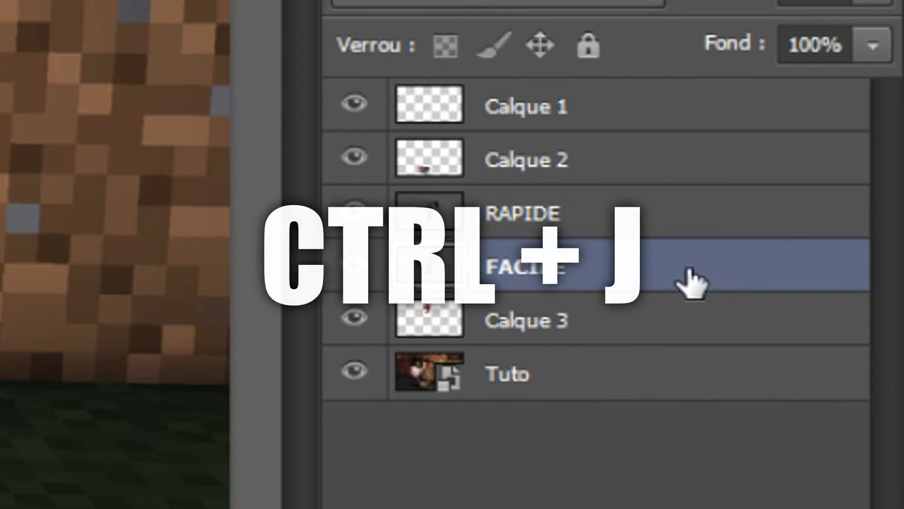
key("ctrl+j")
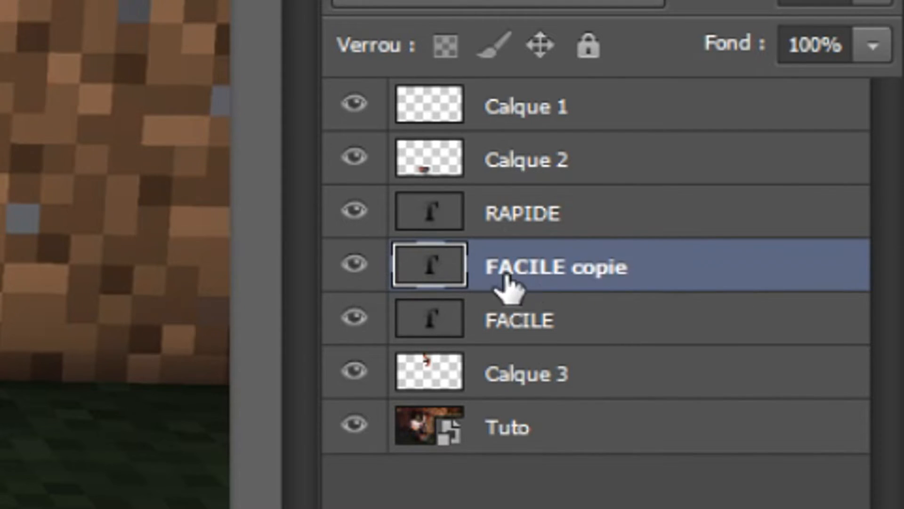
left_click_drag(683, 267, 684, 318)
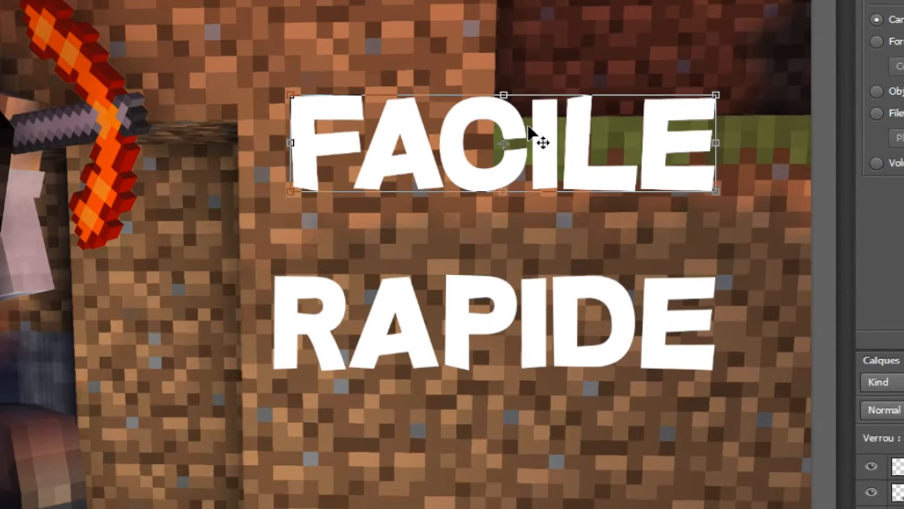
Nudge the FACILE copy down and slightly to the right so it is offset behind the original text
key("Down")
key("Down")
key("Down")
key("Down")
key("Down")
key("Down")
key("Down")
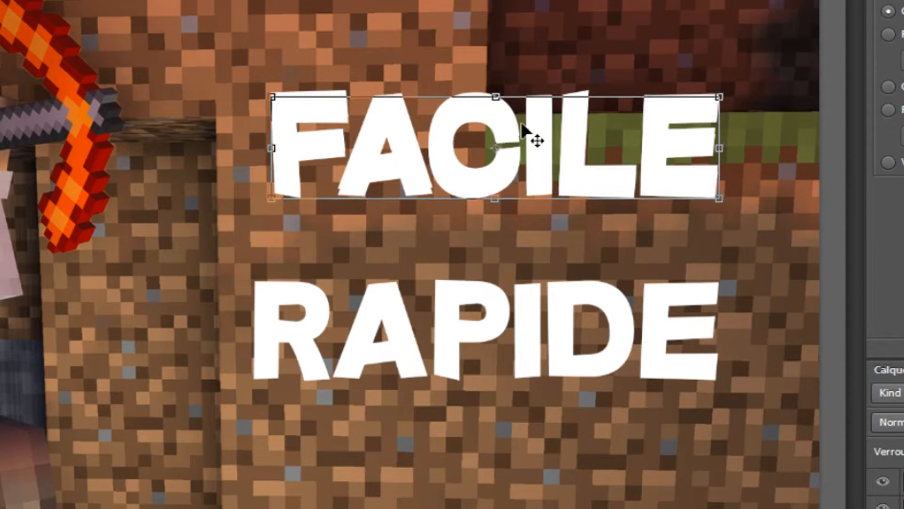
key("Down")
key("Down")
key("Down")
key("Down")
key("Right")
key("Right")
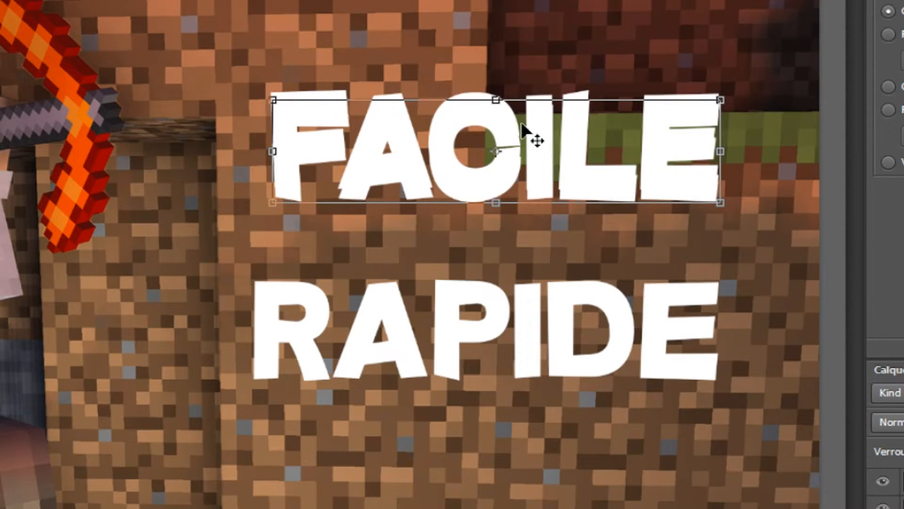
key("Right")
key("Right")
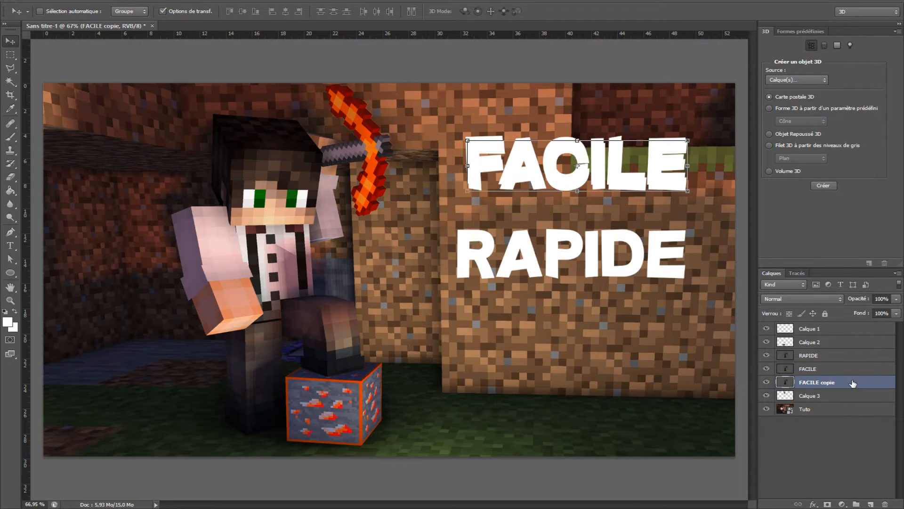
Apply a Color Overlay in grey #979797 to the FACILE copy layer
double_click(853, 383)
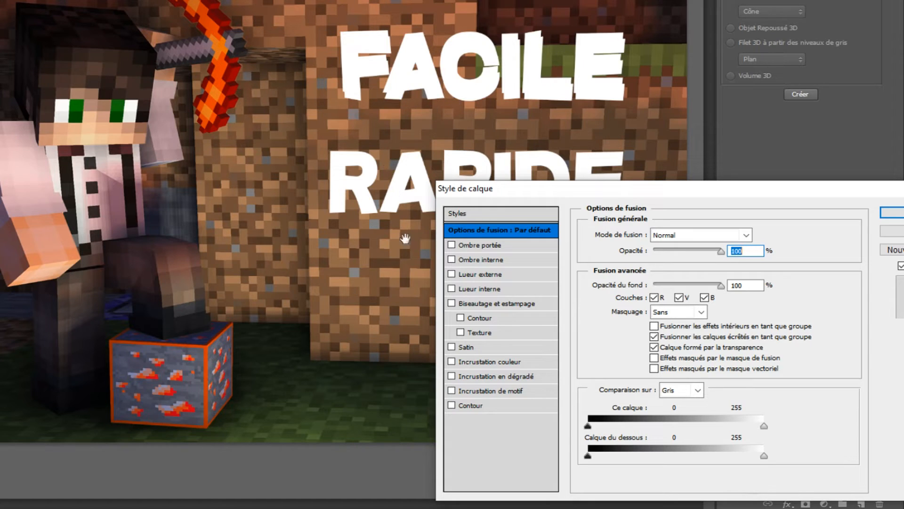
left_click(454, 361)
left_click(478, 362)
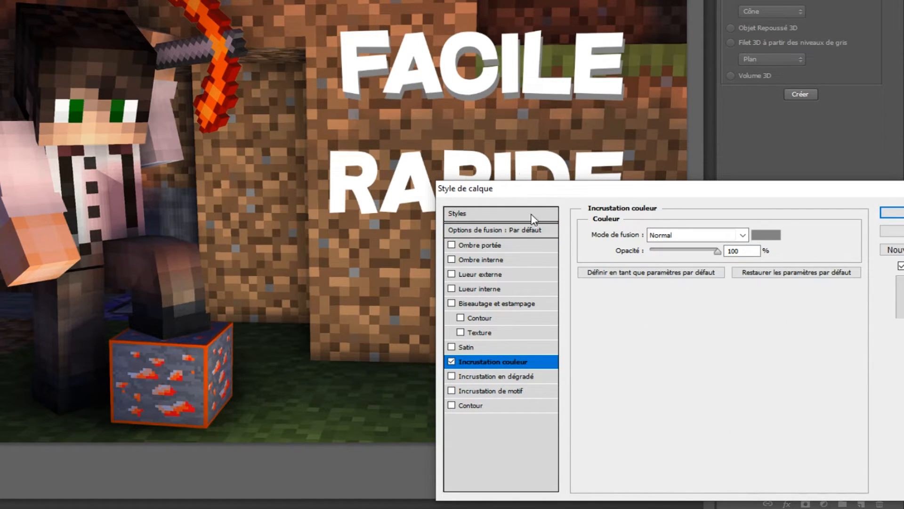
left_click(774, 237)
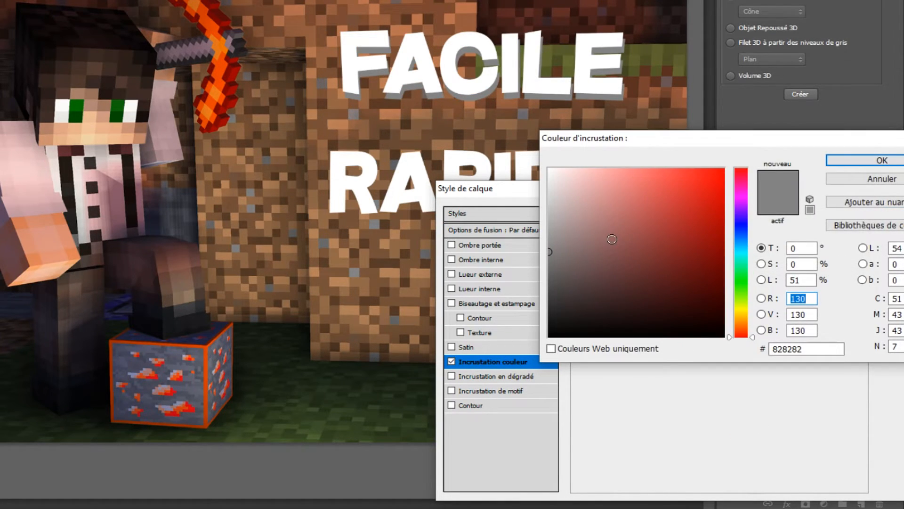
left_click(550, 217)
left_click_drag(582, 229, 571, 248)
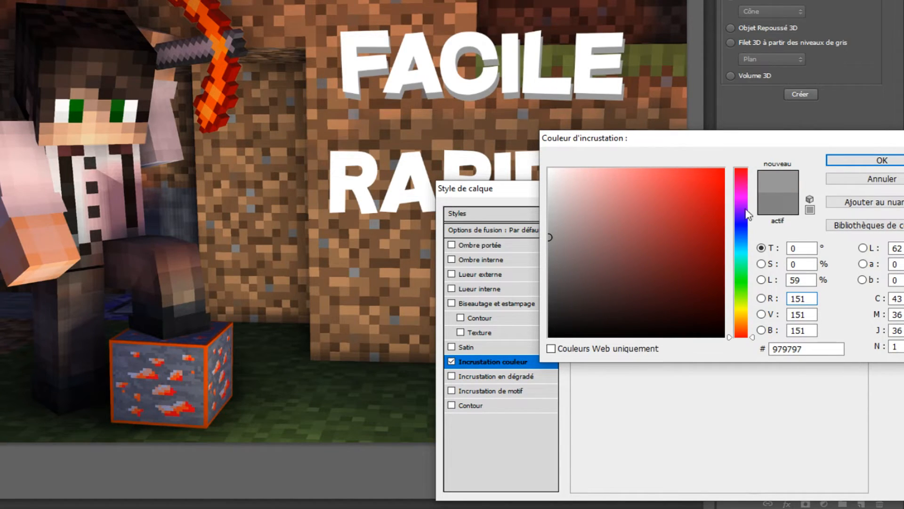
left_click(882, 160)
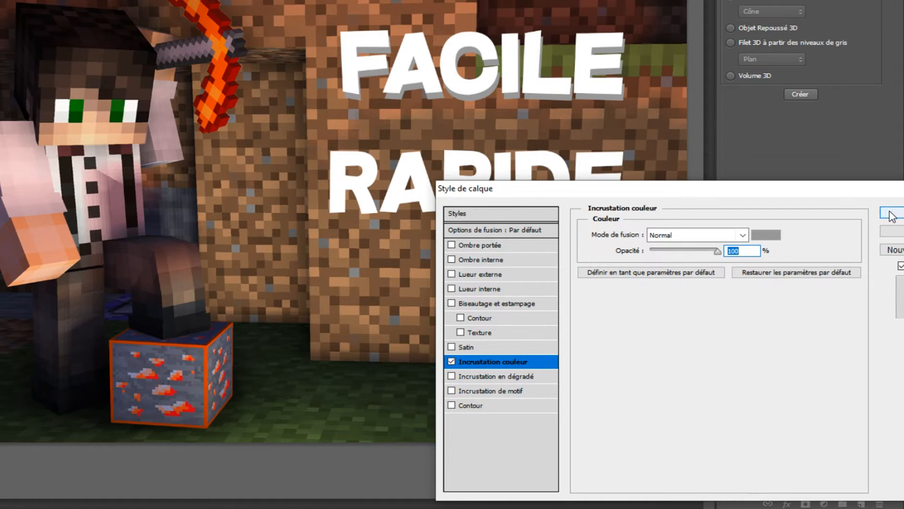
left_click(888, 212)
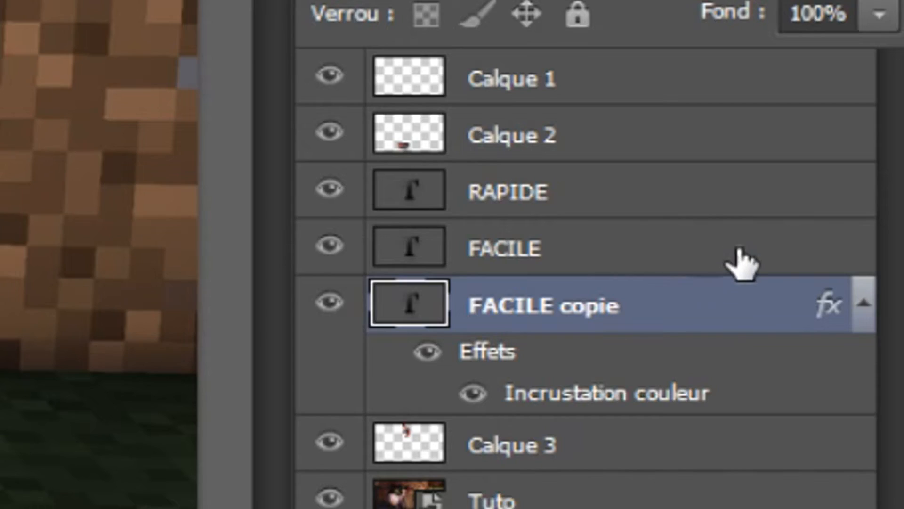
Try a bright red Color Overlay on the front FACILE text layer
left_click(862, 371)
double_click(862, 371)
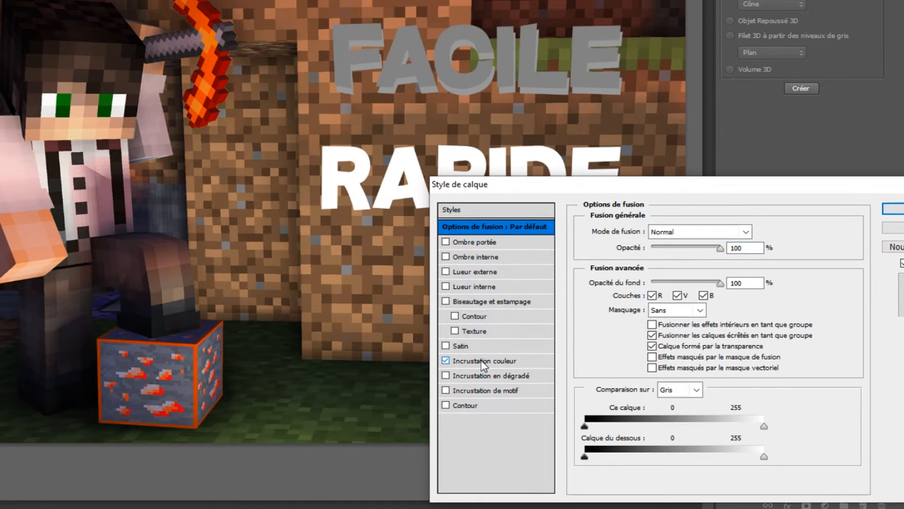
left_click(481, 360)
left_click(766, 234)
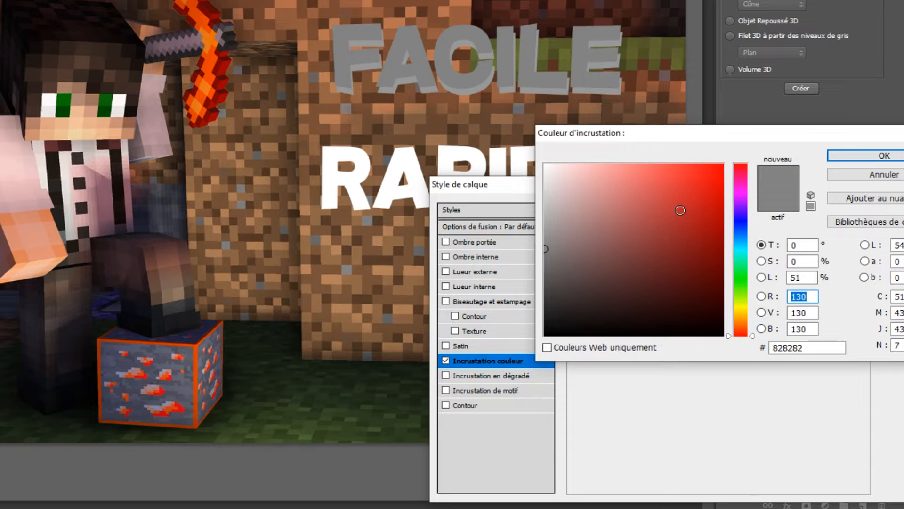
left_click_drag(681, 210, 807, 119)
left_click(861, 156)
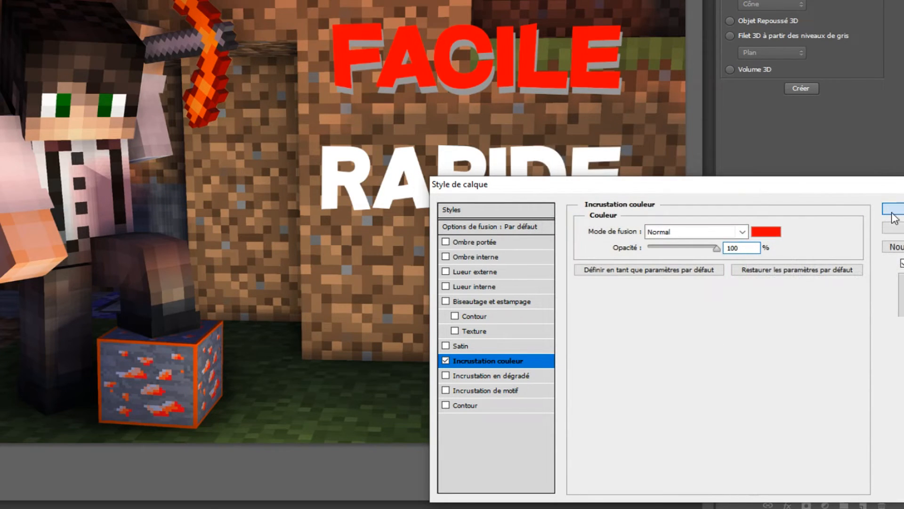
left_click(890, 208)
Try a dark red #7b0000 Color Overlay on the FACILE copy, and undo both red overlay changes
double_click(848, 406)
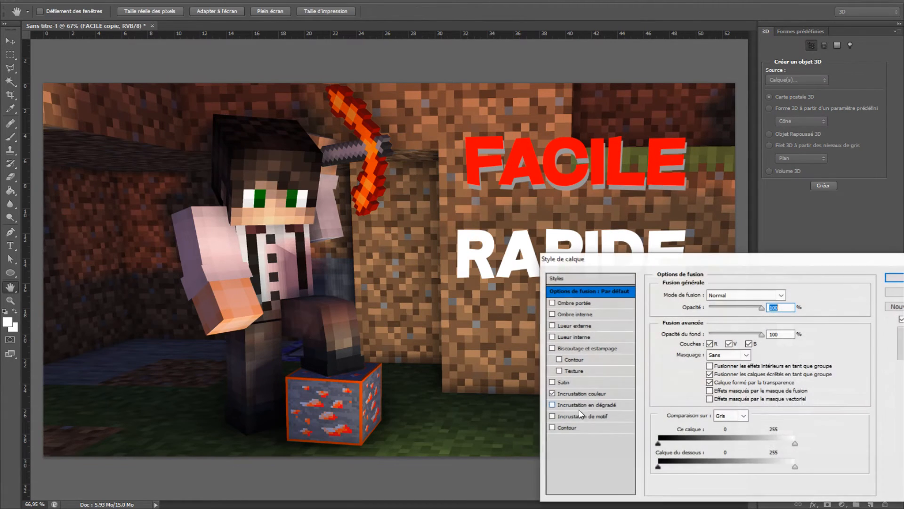
left_click(797, 296)
mouse_move(733, 249)
left_mouse_down()
mouse_move(741, 239)
mouse_move(771, 292)
mouse_move(769, 312)
left_mouse_up()
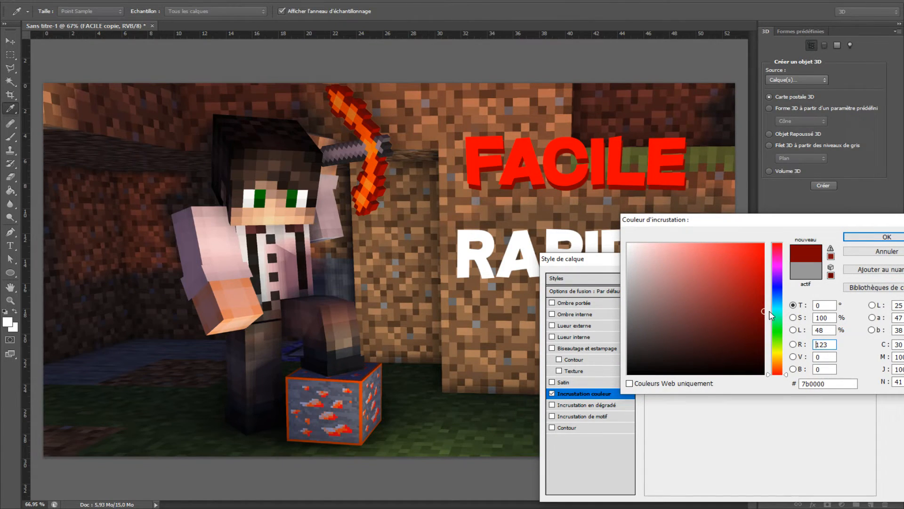
left_click(887, 237)
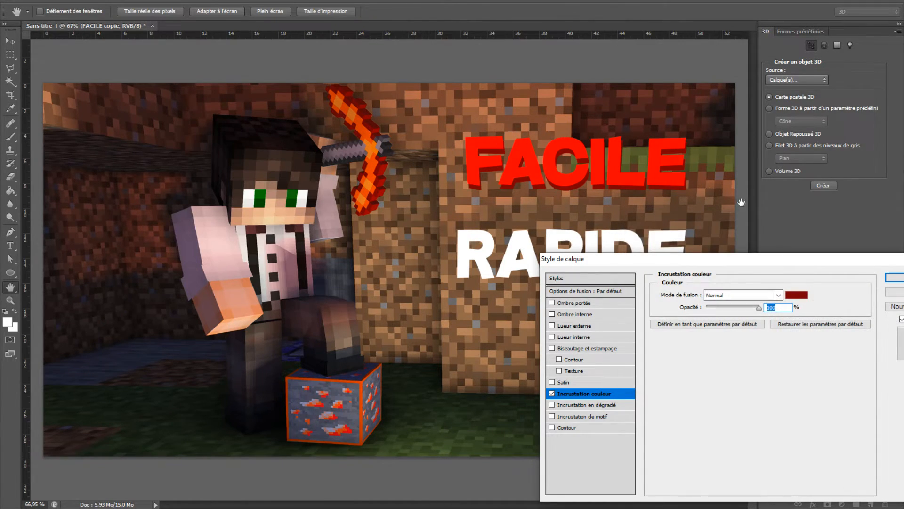
left_click(892, 276)
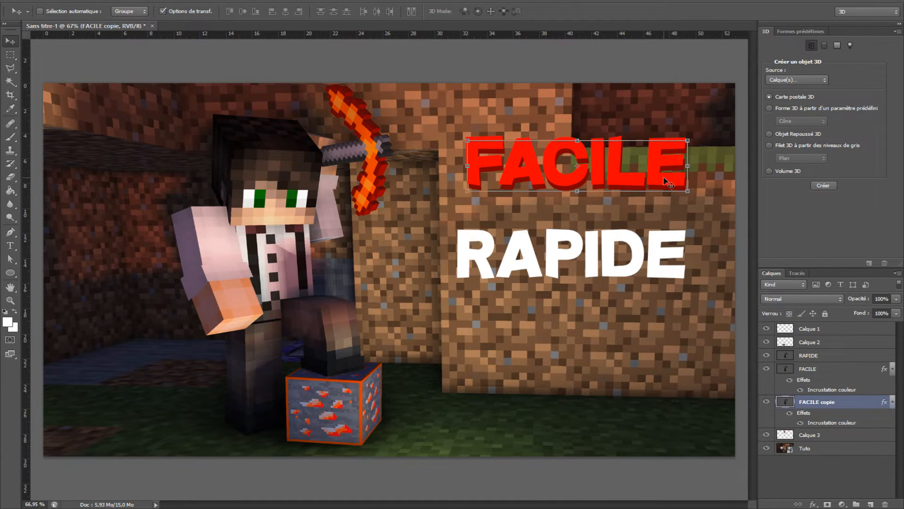
key("ctrl+alt+z")
key("ctrl+alt+z")
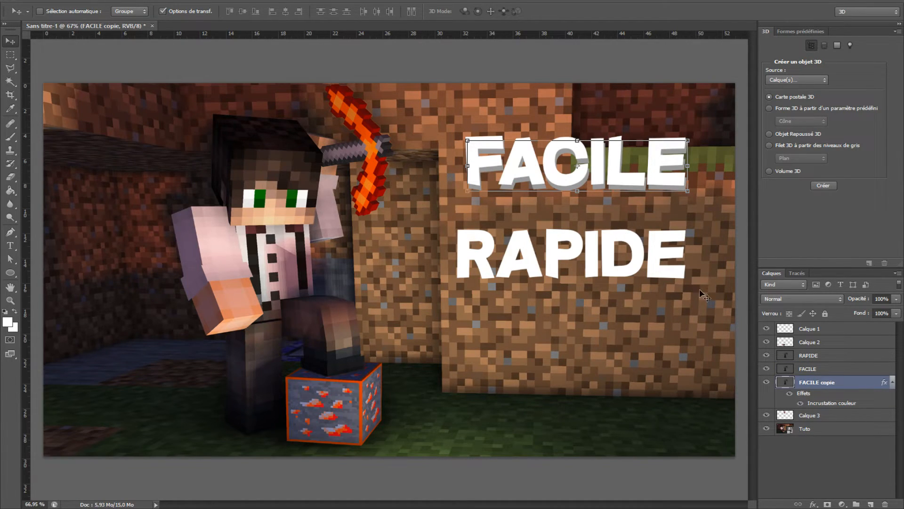
scroll(704, 191, "up", 5)
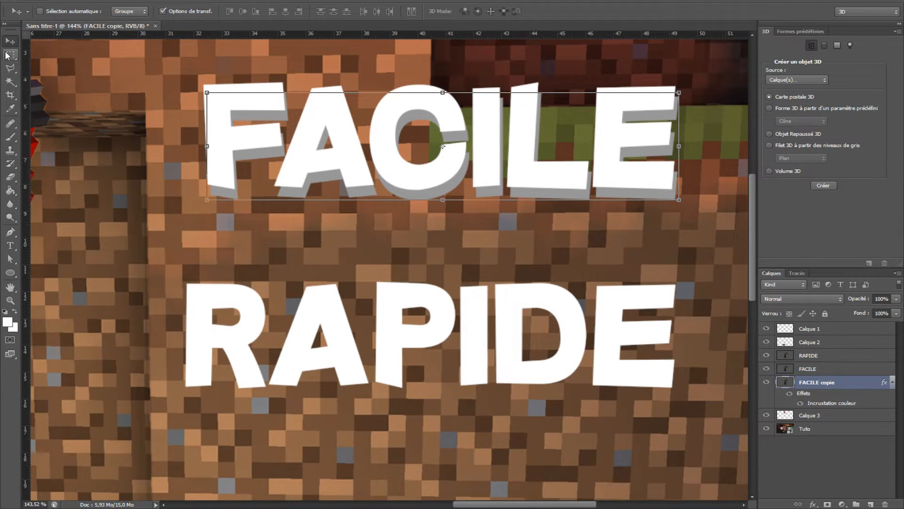
left_click(10, 54)
scroll(276, 162, "up", 6)
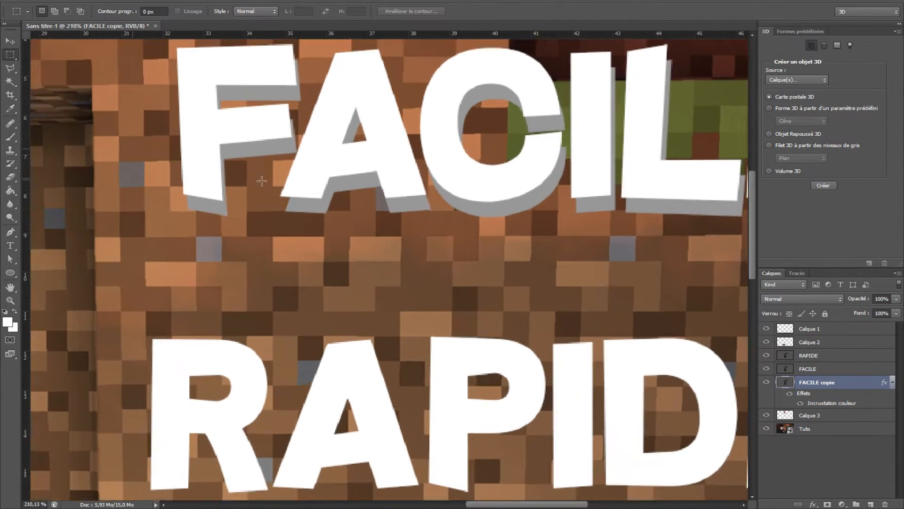
scroll(293, 225, "down", 6)
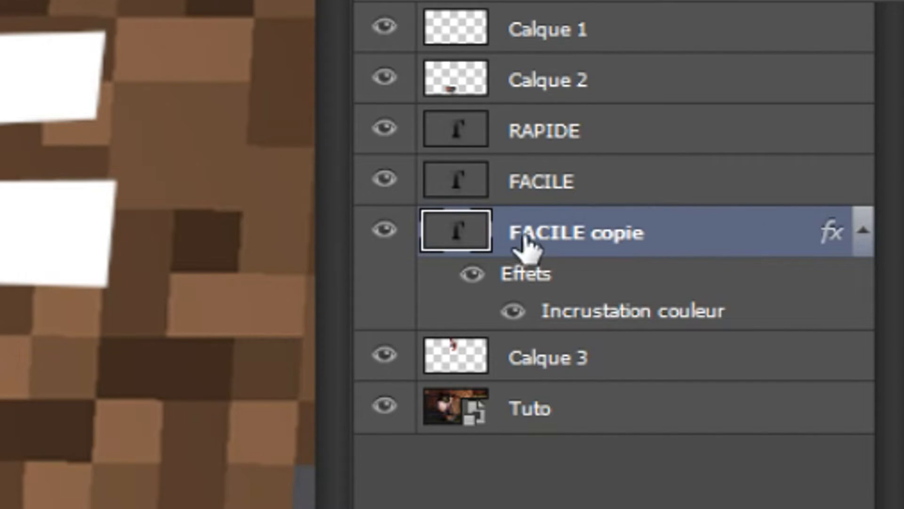
left_click(6, 43)
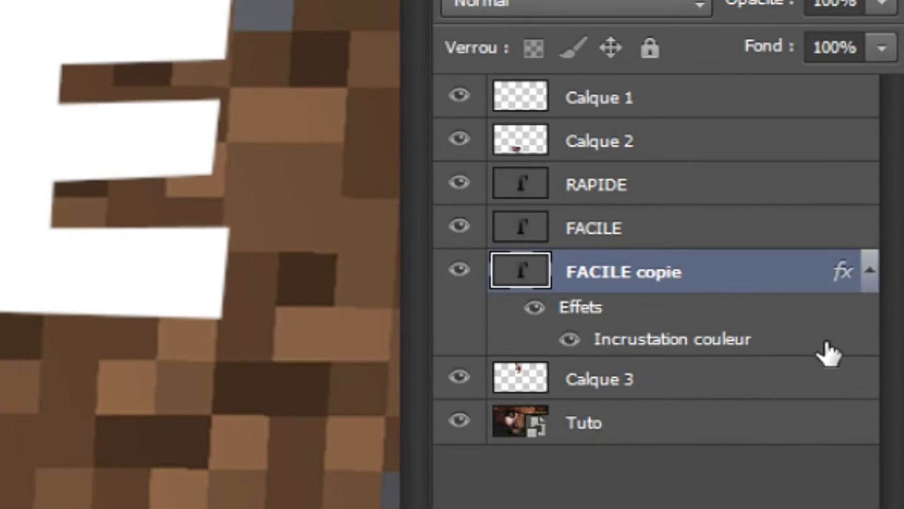
Rasterize the text of the FACILE copy layer
right_click(852, 386)
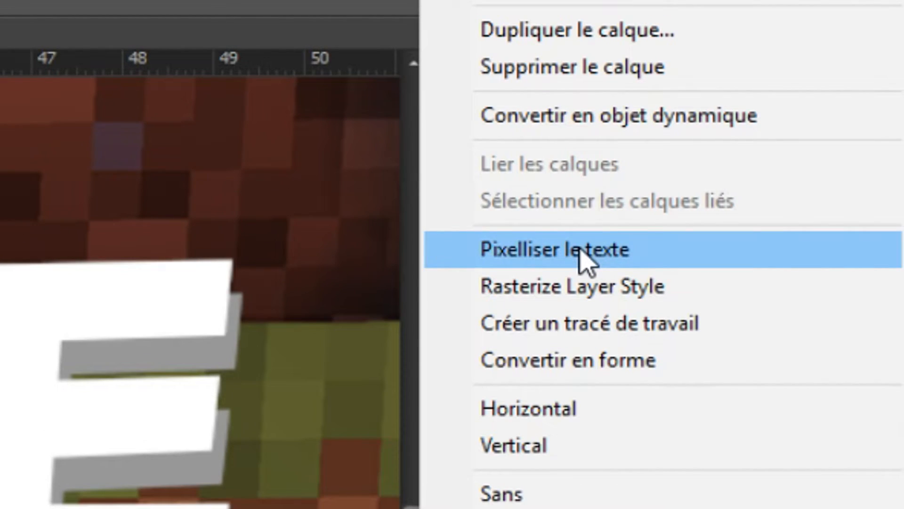
left_click(583, 38)
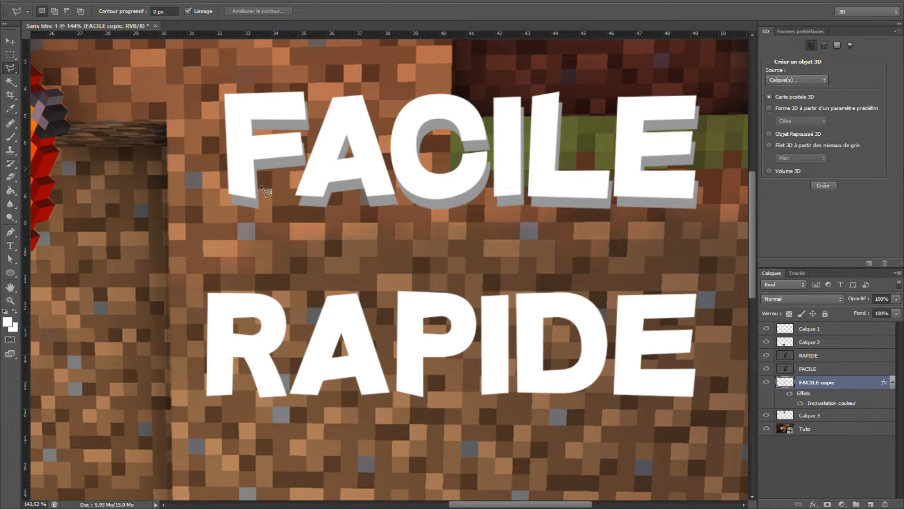
Select the gap between the white F and its grey copy at the letter's lower-left corner with the Polygonal Lasso
scroll(243, 195, "up", 6)
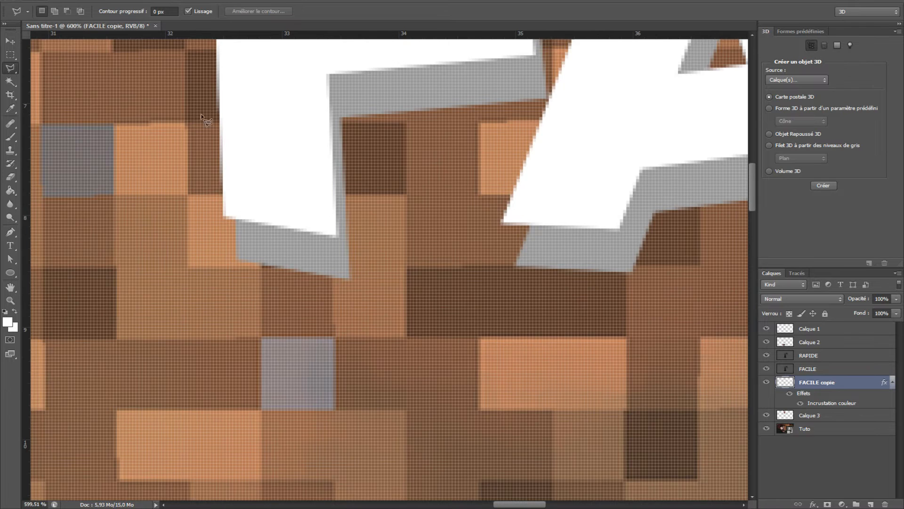
scroll(300, 153, "down", 6)
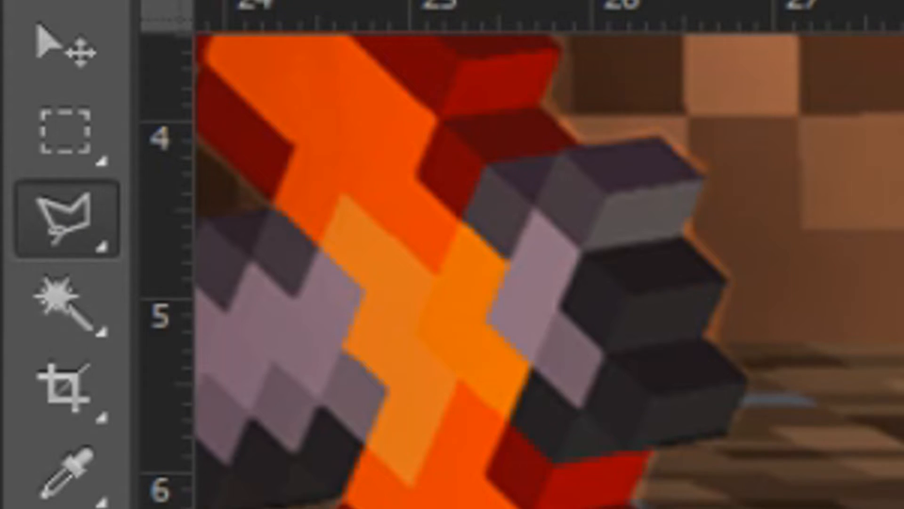
scroll(248, 248, "up", 6)
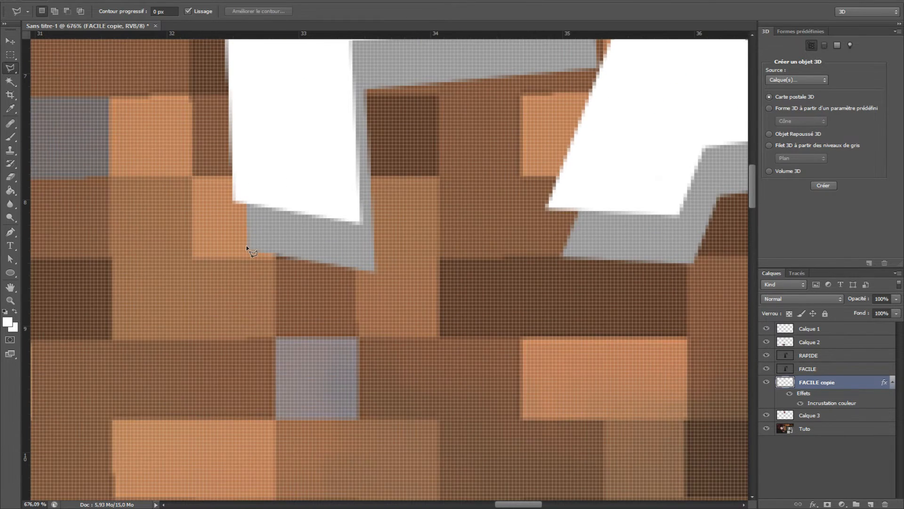
left_click(247, 247)
left_click(250, 248)
Add the gap at the upper-right corner of the F's top arm to the lasso selection
scroll(439, 179, "down", 8)
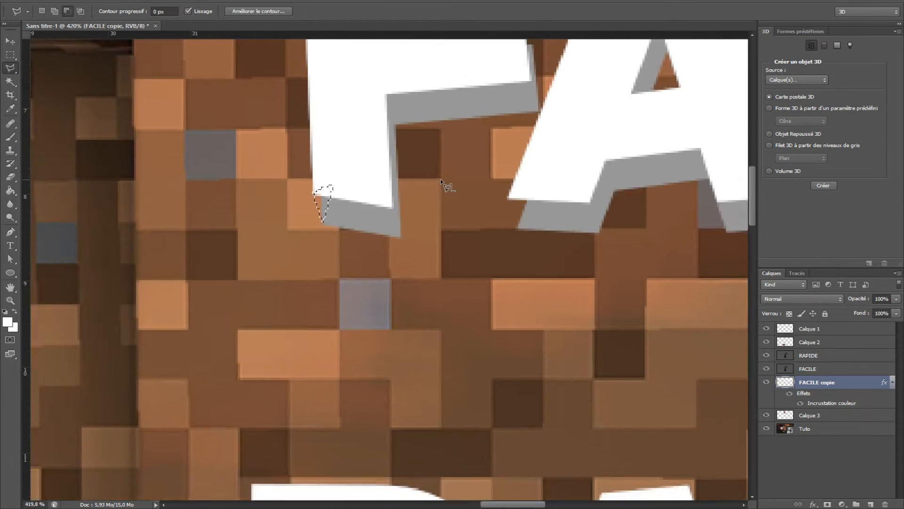
scroll(526, 115, "up", 9)
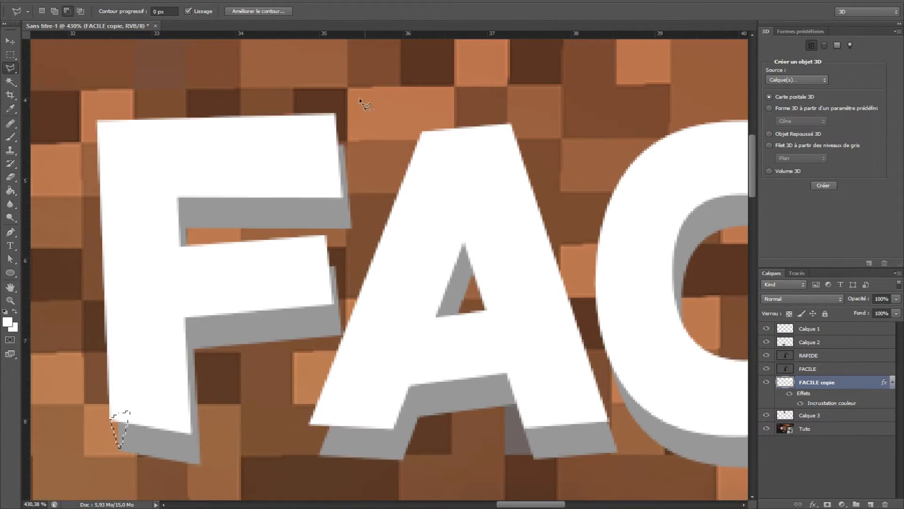
key("shift")
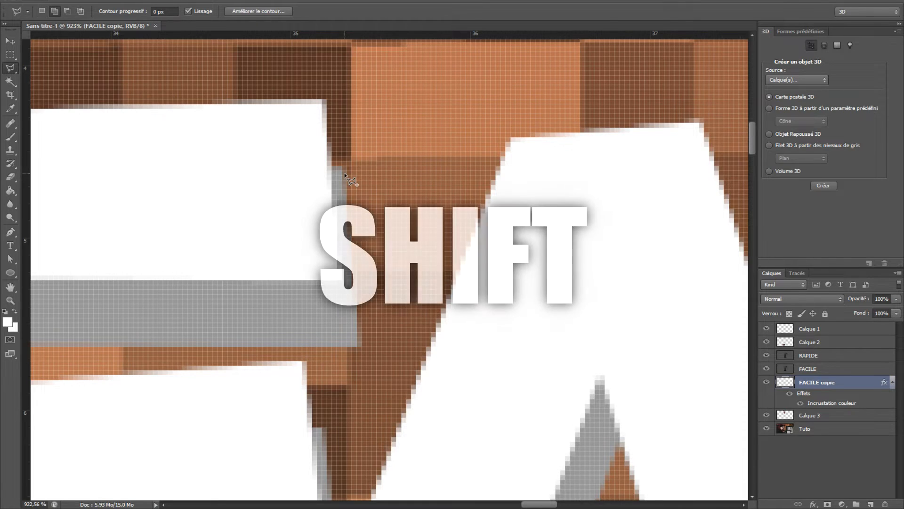
left_click(325, 104, "shift")
left_click(296, 123)
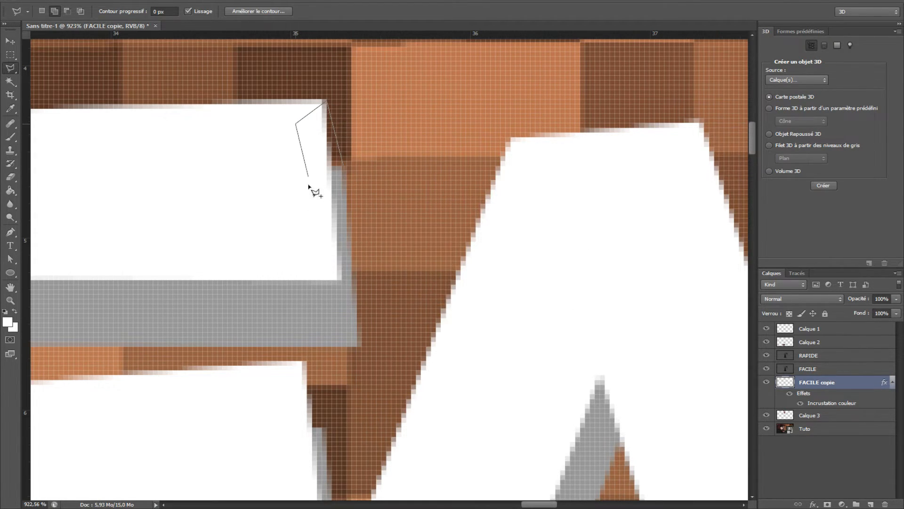
double_click(345, 171)
scroll(353, 170, "down", 8)
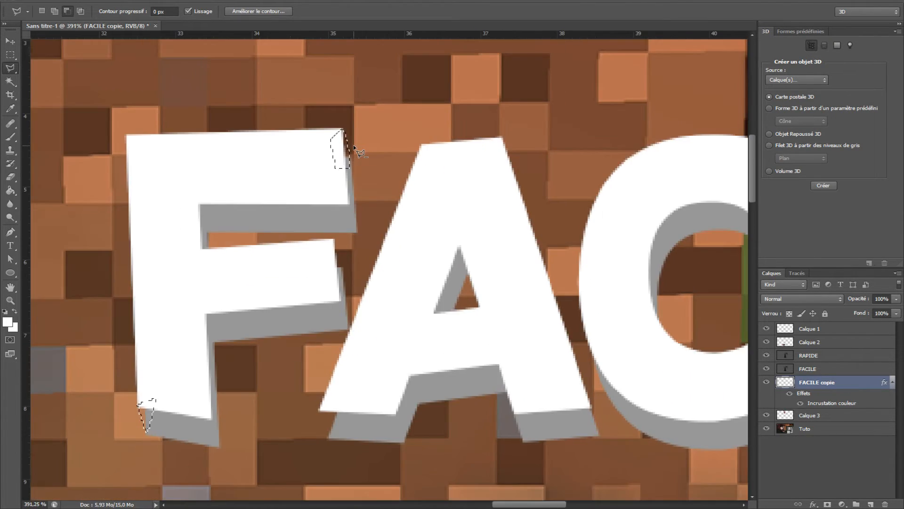
scroll(363, 188, "up", 3)
scroll(365, 199, "down", 6)
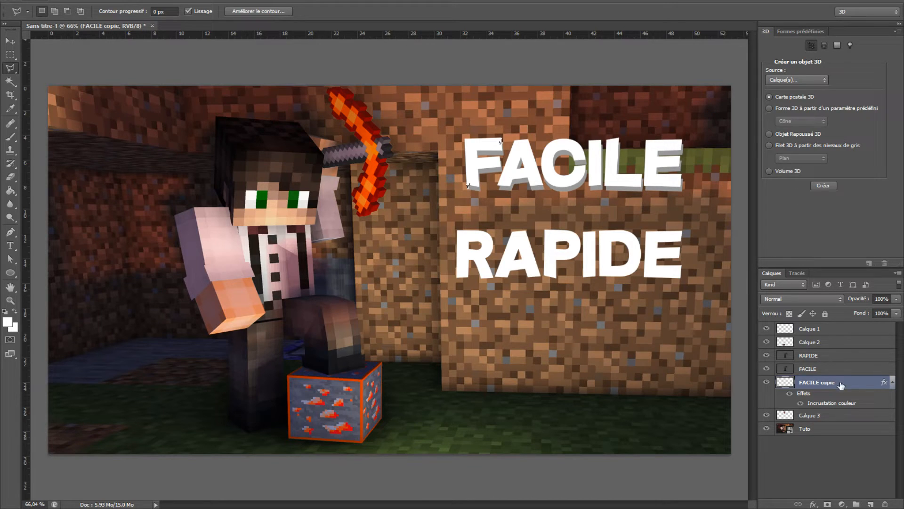
Enlarge the FACILE and FACILE copie layers together to about 169% and place them across the upper part of the image
key("v")
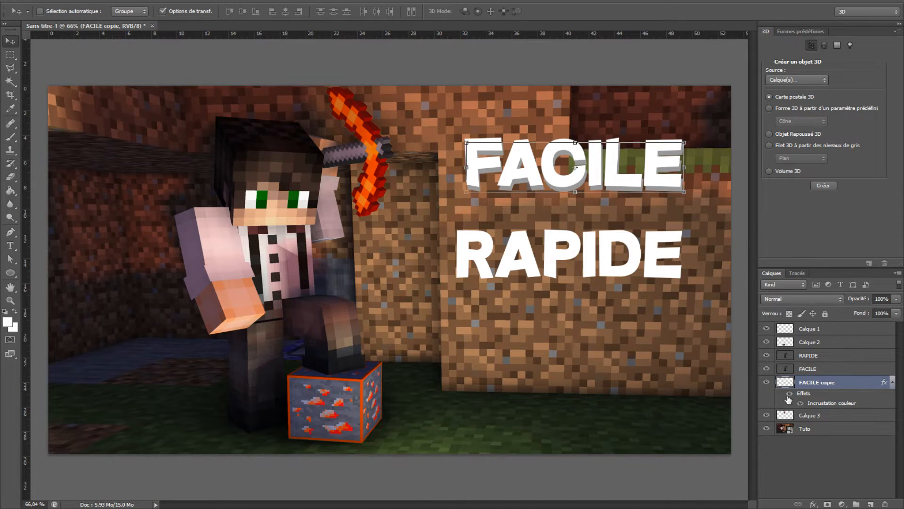
left_click(846, 370, "ctrl")
key("ctrl+t")
left_click_drag(685, 139, 755, 120)
left_click_drag(674, 161, 529, 217)
left_click_drag(611, 173, 692, 153)
left_click_drag(613, 201, 639, 159)
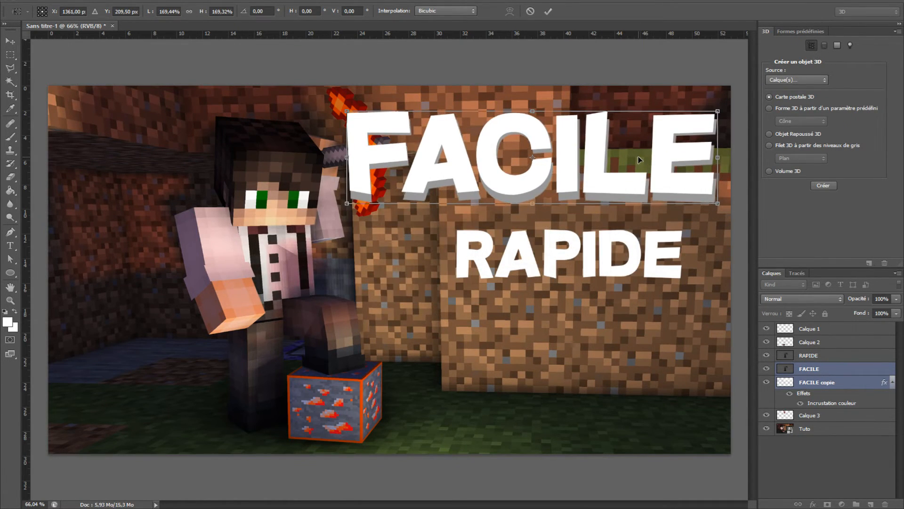
key("Return")
Select the gaps at the enlarged F's lower-left corner and the outer corner of its top arm with the Polygonal Lasso
scroll(363, 192, "up", 10)
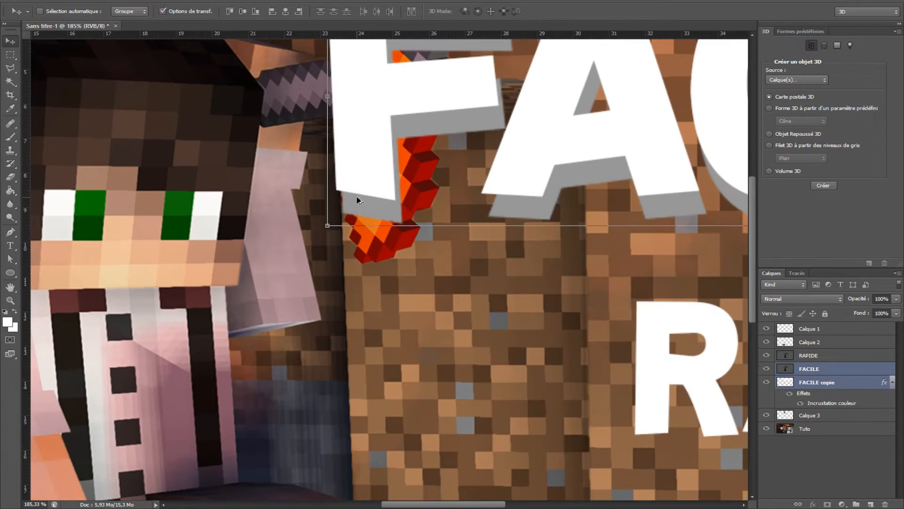
left_click(15, 68)
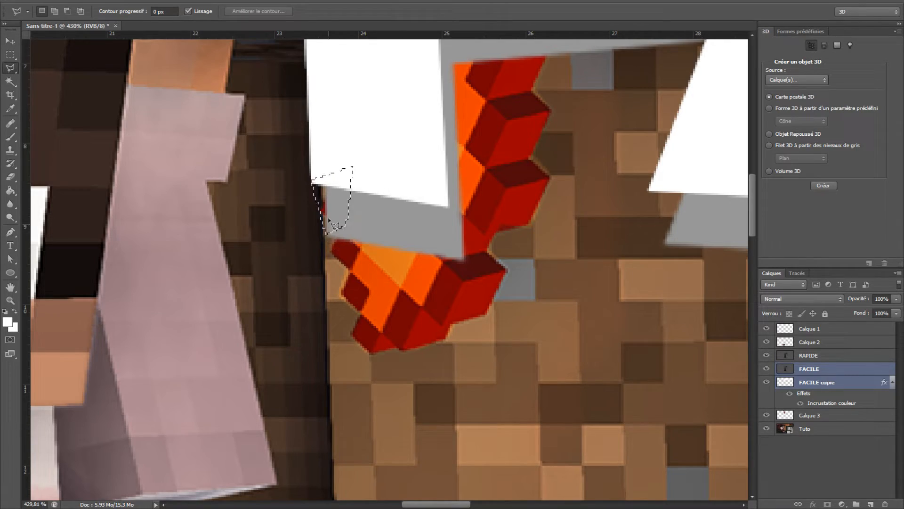
scroll(331, 229, "up", 5)
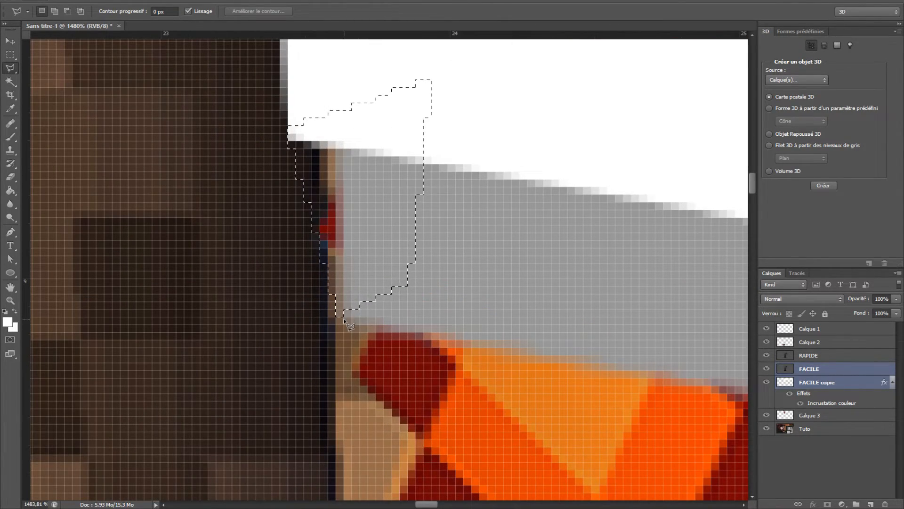
scroll(347, 323, "down", 15)
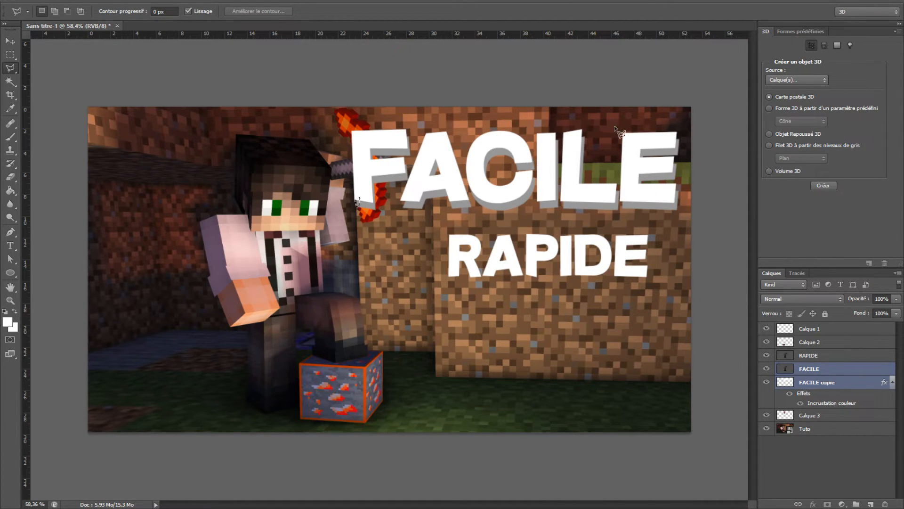
scroll(357, 202, "up", 8)
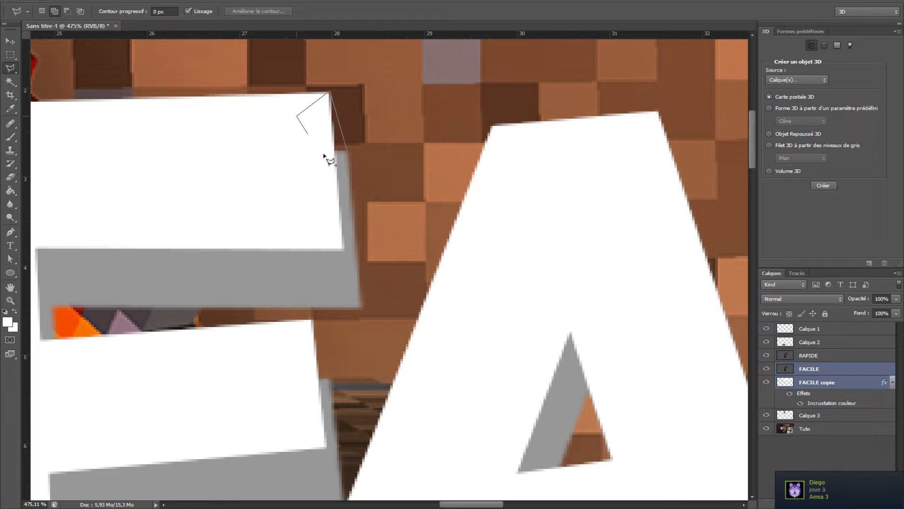
double_click(346, 150)
scroll(391, 222, "down", 6)
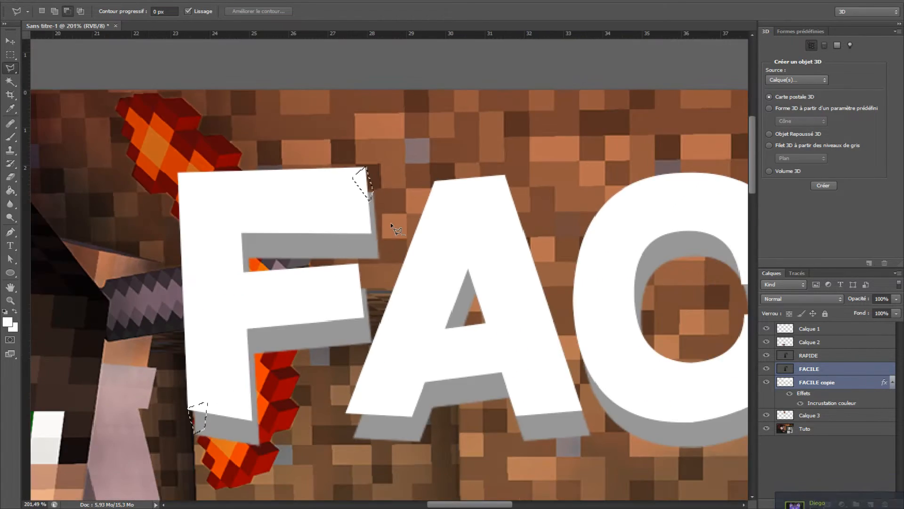
Add the gaps at the end of the F's middle arm and the A's lower-left corner to the selection
scroll(402, 271, "up", 6)
key("shift")
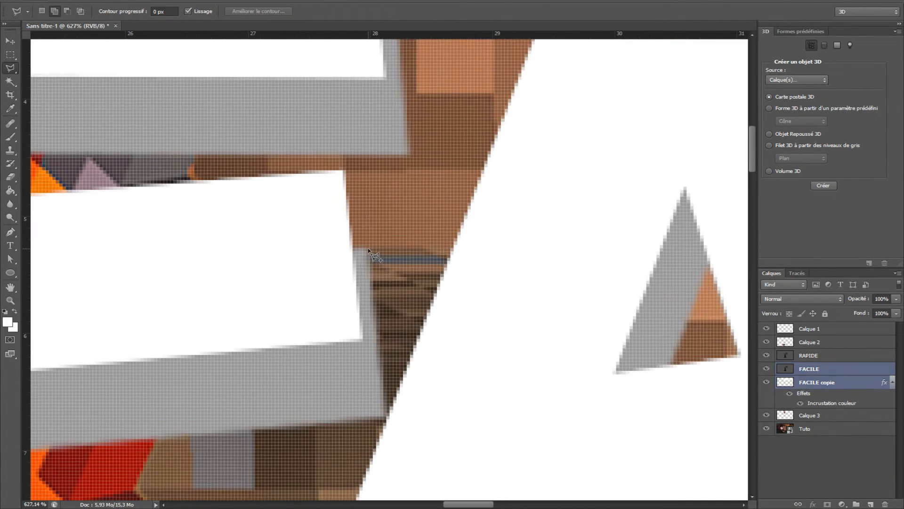
scroll(370, 258, "down", 6)
scroll(321, 369, "up", 6)
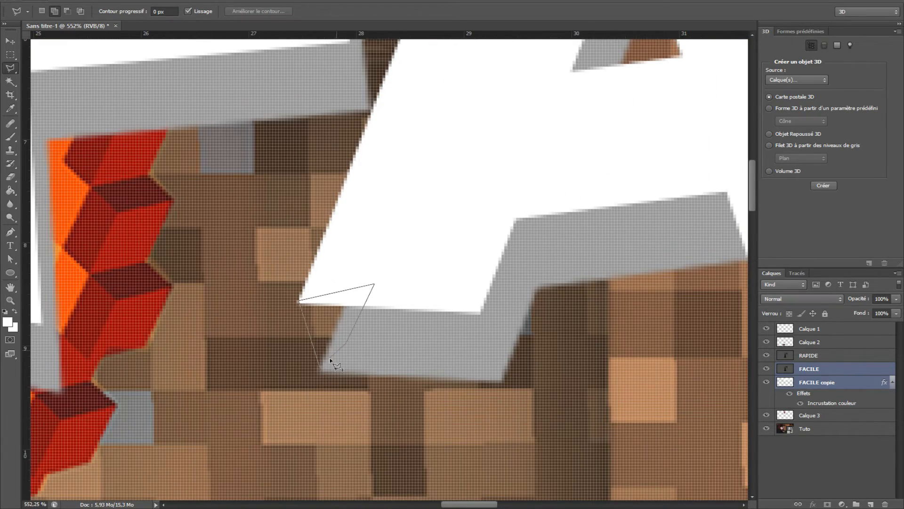
left_click(322, 370)
scroll(339, 349, "down", 6)
scroll(594, 178, "up", 3)
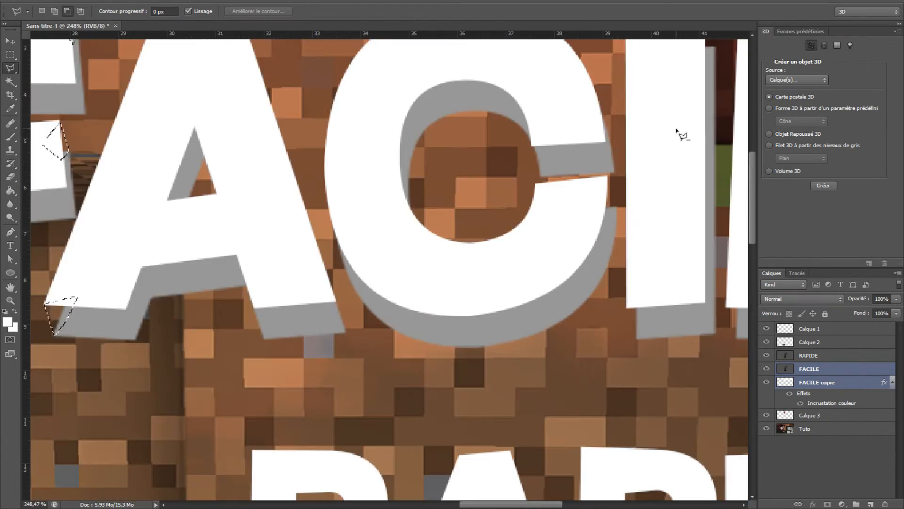
Add the gaps at the lower-left corners of the I and the L to the selection
scroll(680, 133, "down", 5)
scroll(313, 291, "up", 5)
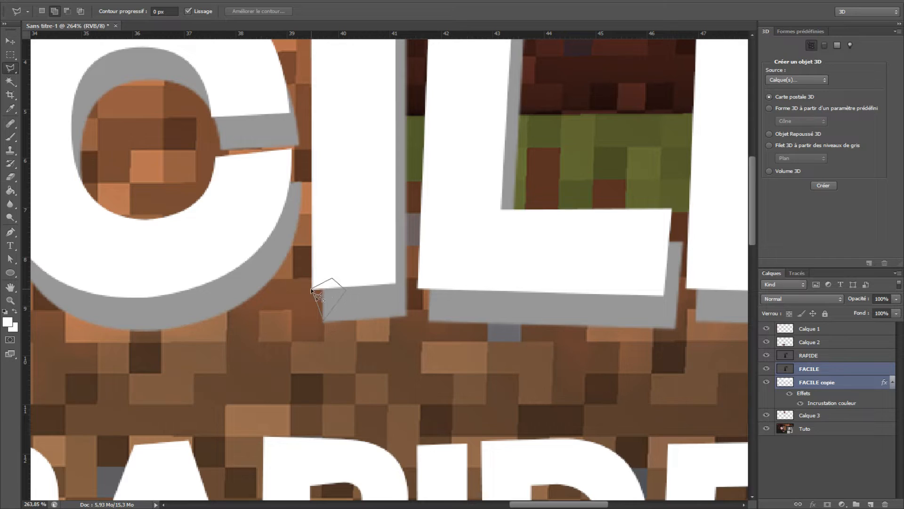
left_click(311, 290)
scroll(334, 284, "up", 5)
left_click(407, 301, "shift")
left_click(422, 346)
left_click(455, 307)
left_click(426, 275)
left_click(406, 302)
Add the gaps at the upper-right corners of the L's foot and stem to the selection
scroll(537, 207, "down", 5)
left_click(527, 250, "shift")
left_click(512, 206)
left_click(496, 226)
left_click(504, 267)
left_click(527, 250)
scroll(453, 177, "down", 5)
scroll(404, 98, "up", 7)
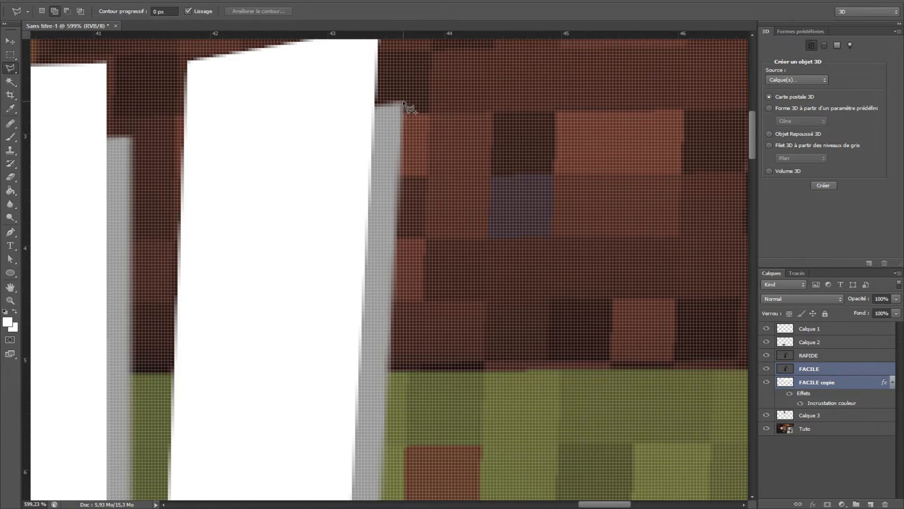
left_click(404, 103, "shift")
scroll(404, 103, "up", 5)
left_click(403, 464)
scroll(402, 464, "down", 7)
Add the gaps at the E's lower-left corner and the upper-right corners of its three arms to the selection
scroll(530, 281, "up", 5)
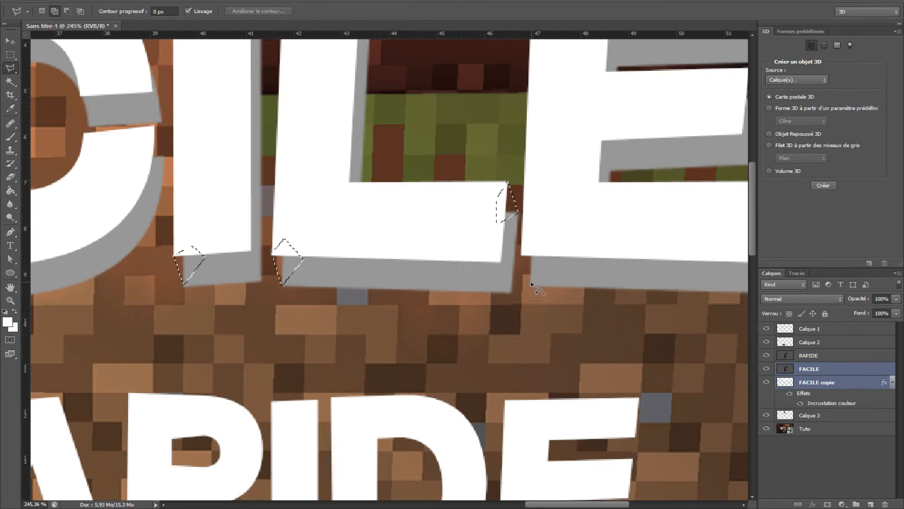
scroll(541, 279, "down", 2)
scroll(665, 189, "up", 4)
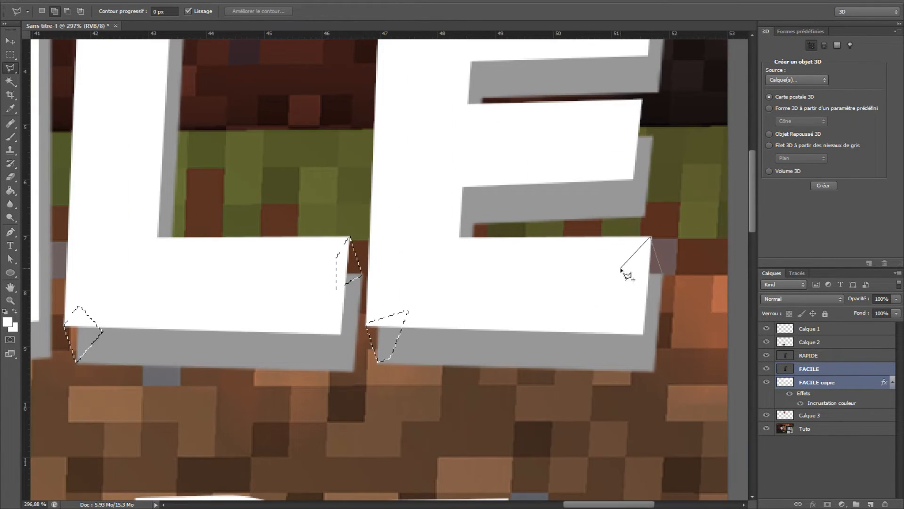
left_click(670, 178, "shift")
scroll(671, 125, "down", 2)
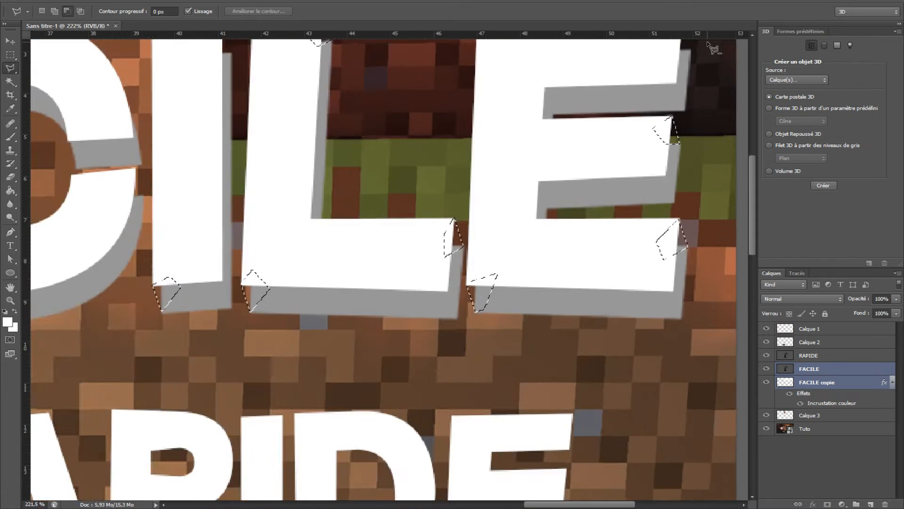
scroll(672, 71, "up", 3)
left_click(676, 390)
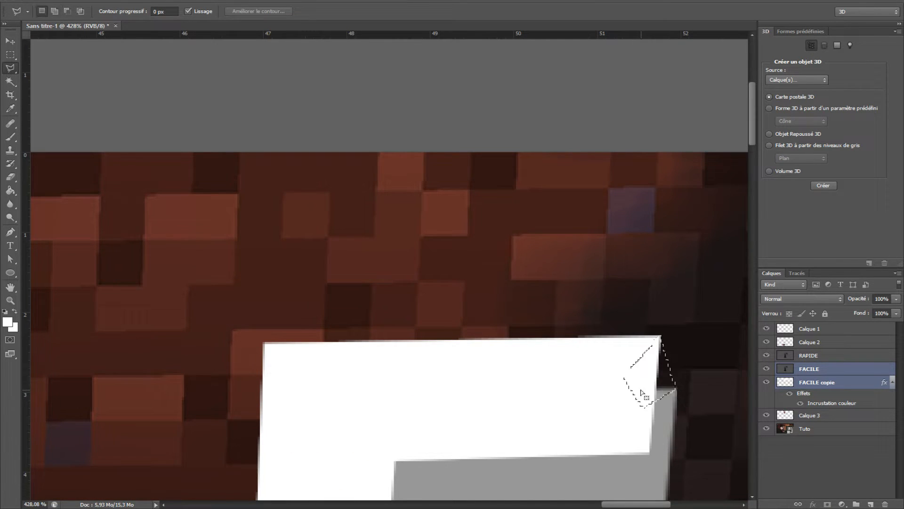
scroll(534, 234, "down", 6)
scroll(534, 234, "up", 3)
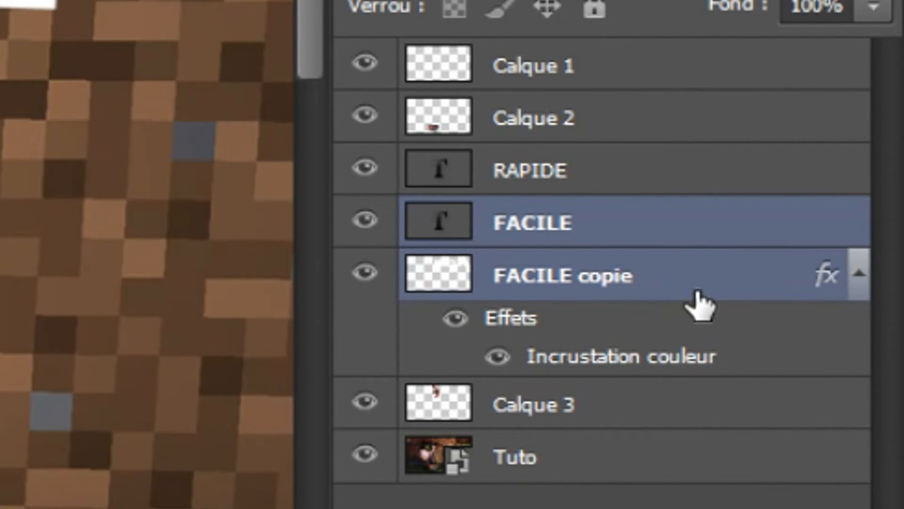
Make only the FACILE copie layer active and set the foreground colour to the lettering's extrusion grey, #979797
left_click(682, 293)
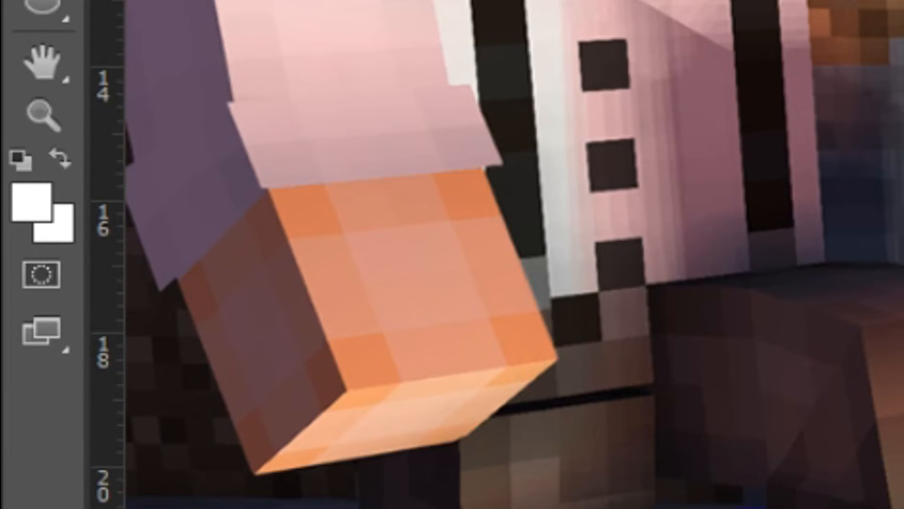
left_click(34, 214)
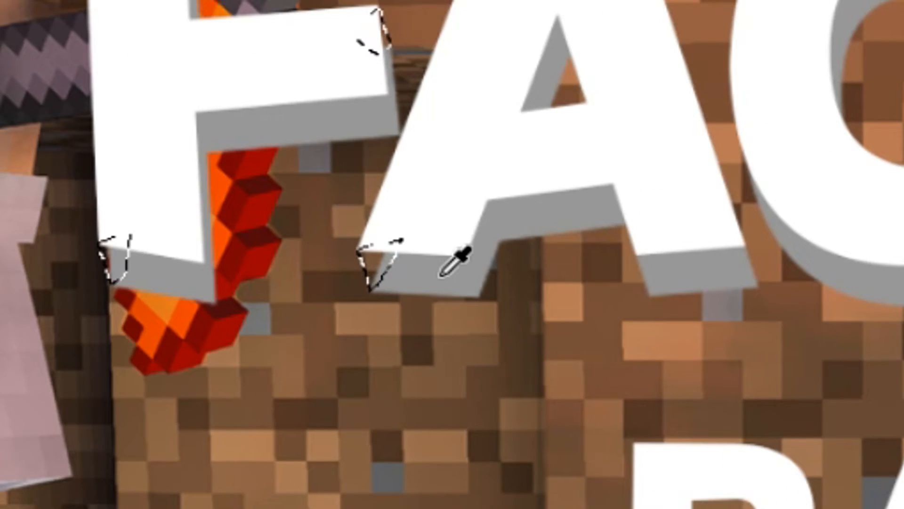
left_click(441, 276)
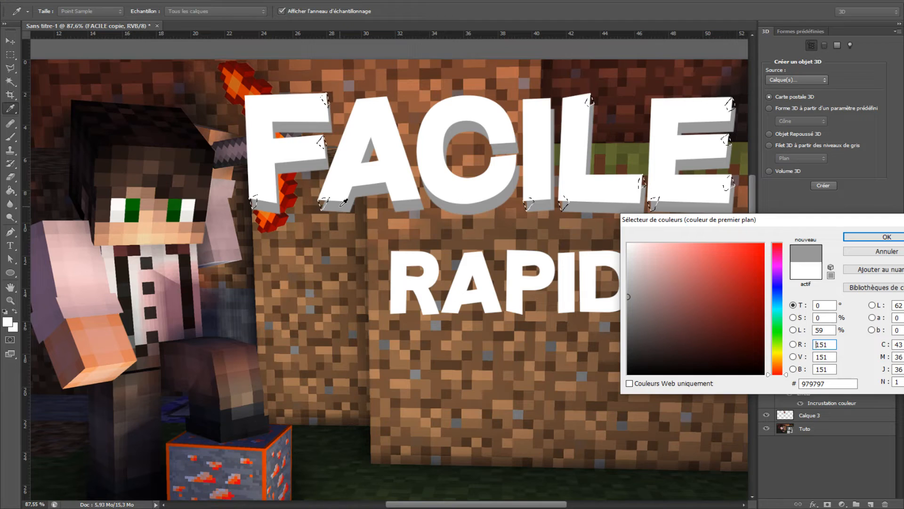
left_click(855, 236)
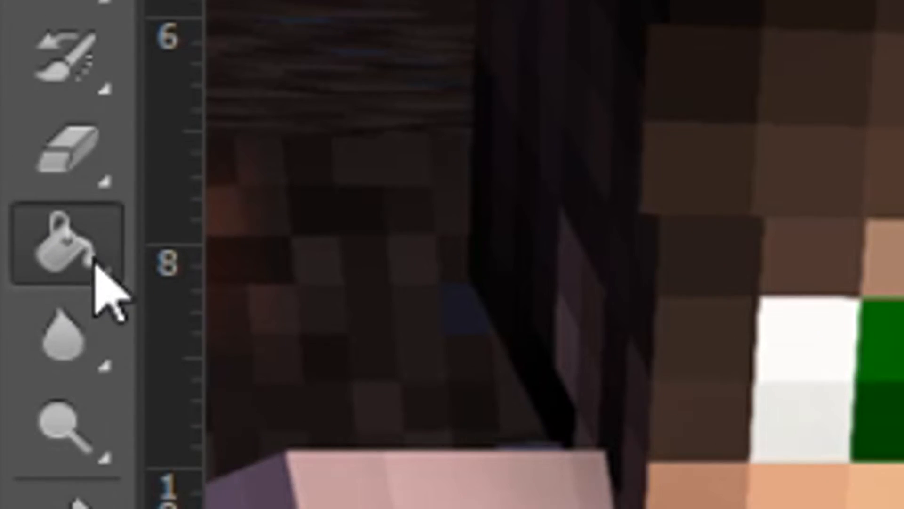
Fill the selected gaps around the F and at the A's lower-left corner with the grey using the Paint Bucket
left_click(30, 215)
scroll(253, 197, "up", 12)
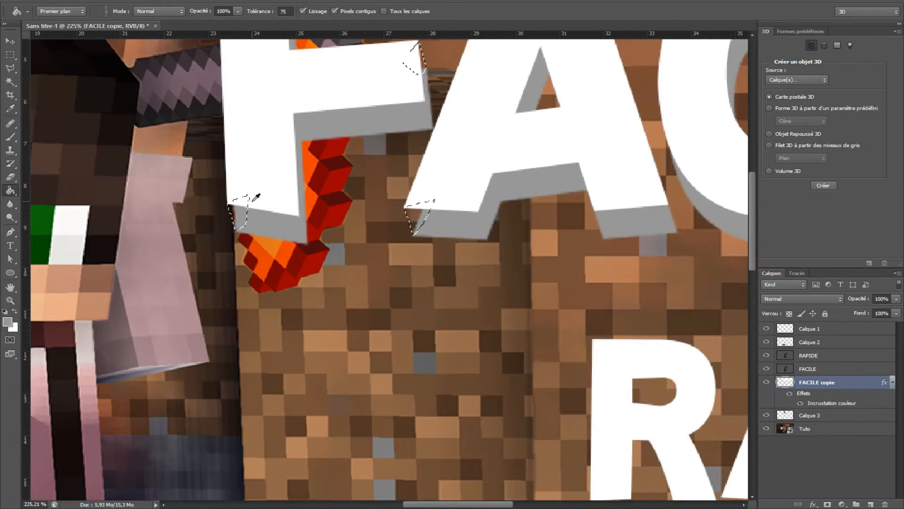
left_click(229, 217)
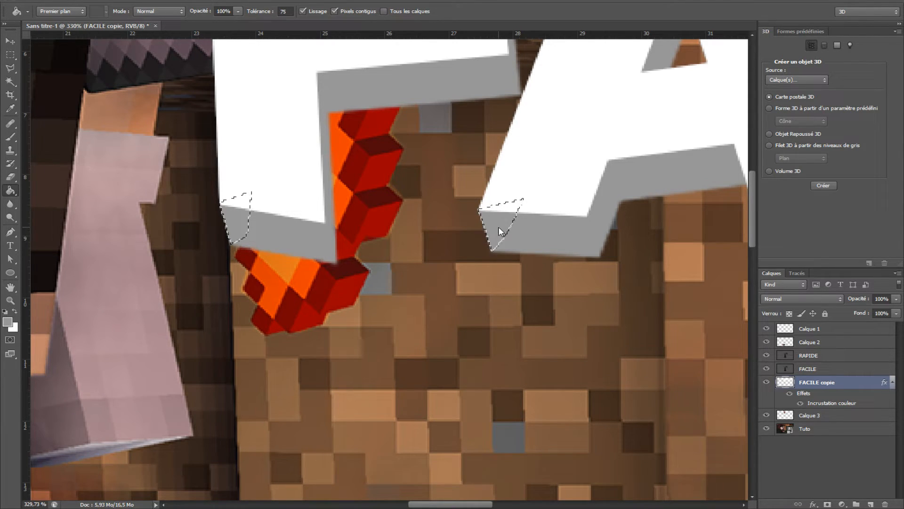
scroll(501, 219, "down", 9)
scroll(497, 111, "up", 12)
scroll(497, 156, "up", 4)
left_click(507, 189)
scroll(502, 137, "down", 5)
scroll(504, 130, "down", 8)
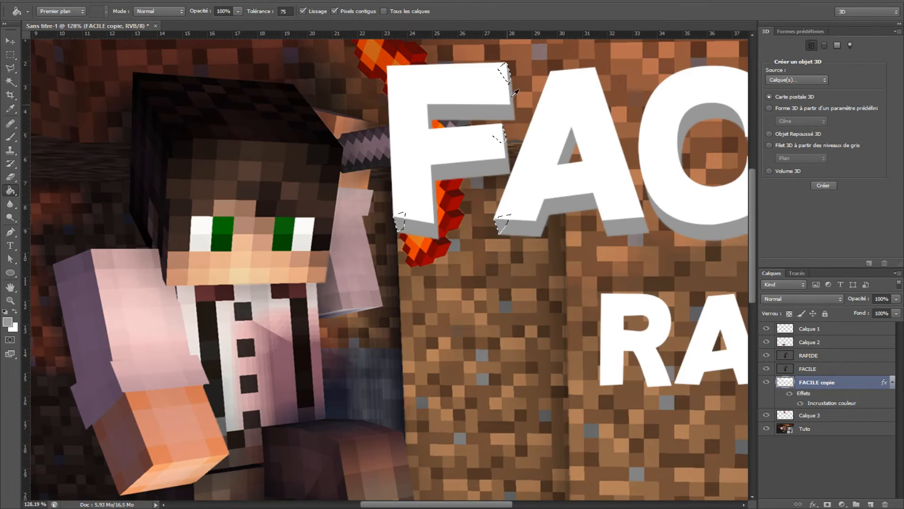
scroll(517, 89, "up", 6)
scroll(263, 134, "up", 5)
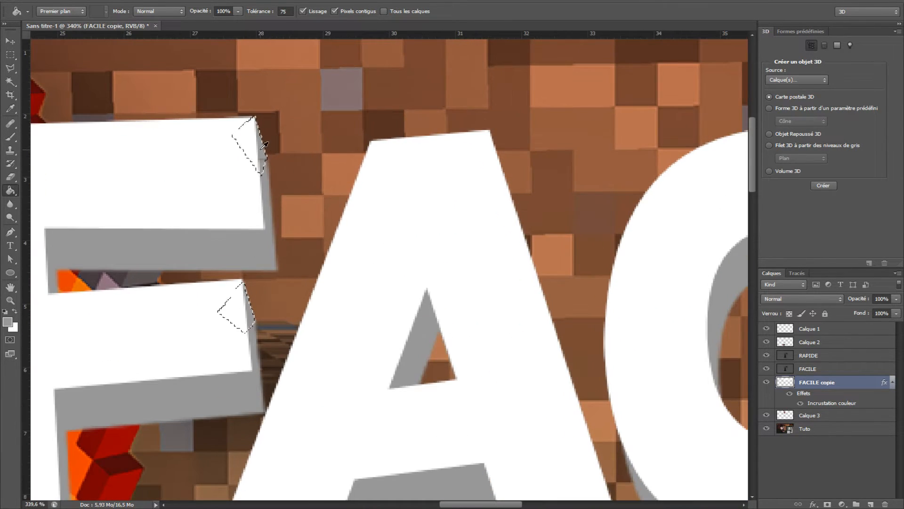
Fill the selected gaps at the lower-left corners of the I and the L with the grey
scroll(282, 169, "down", 8)
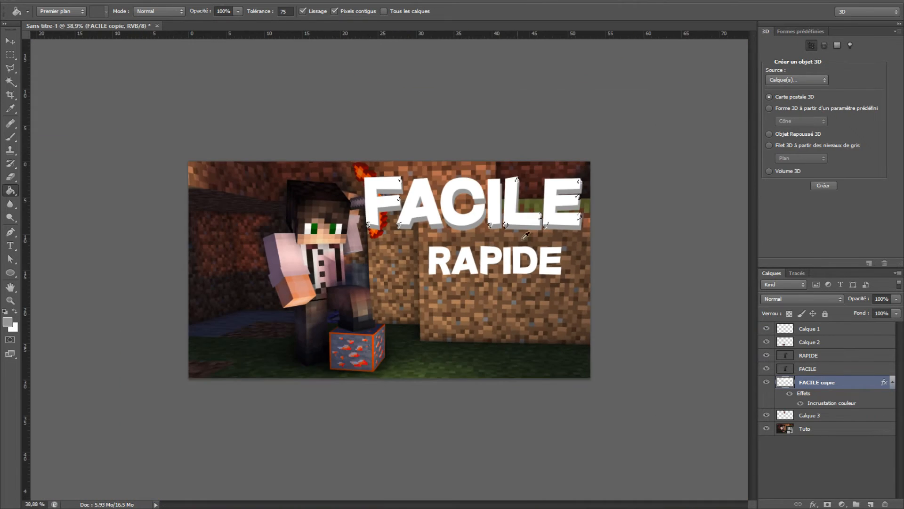
scroll(638, 150, "up", 5)
scroll(605, 178, "up", 3)
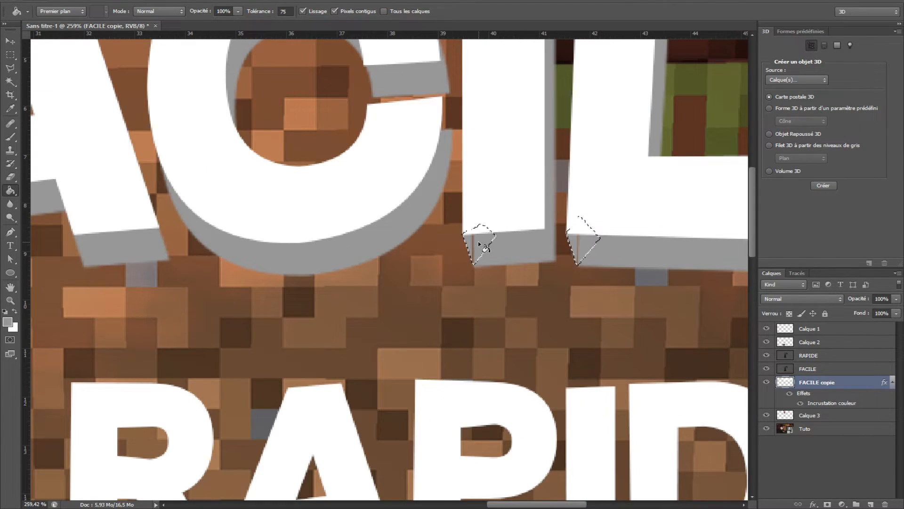
scroll(579, 245, "down", 8)
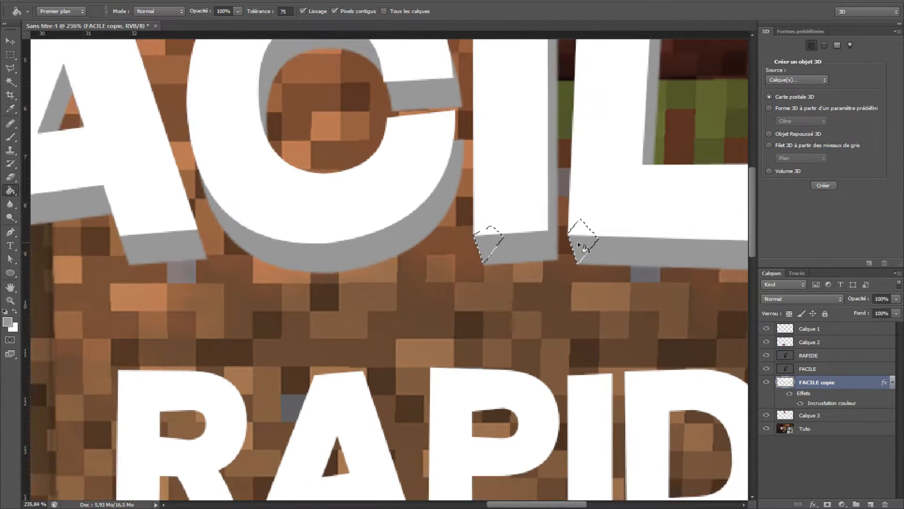
Fill the remaining selected gaps on the L and the E of FACILE with the grey, and clear the selection
scroll(701, 177, "up", 2)
scroll(669, 188, "up", 6)
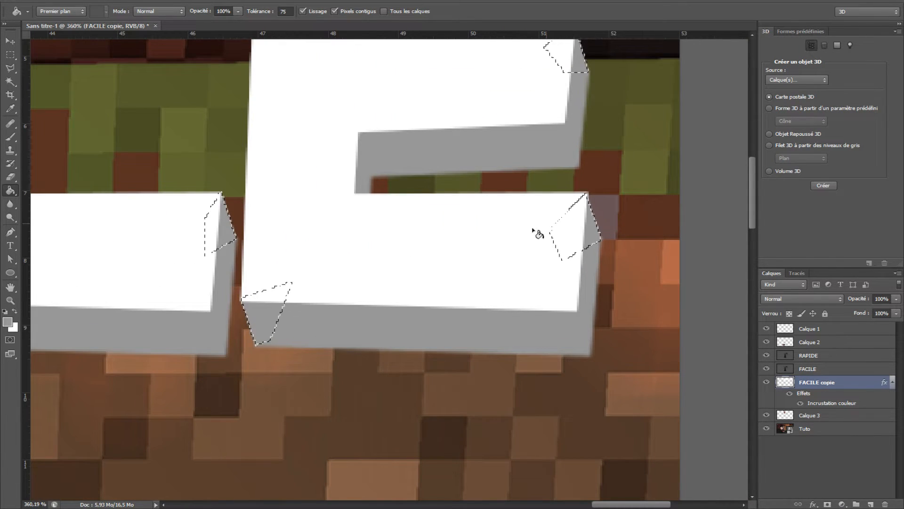
scroll(585, 85, "down", 4)
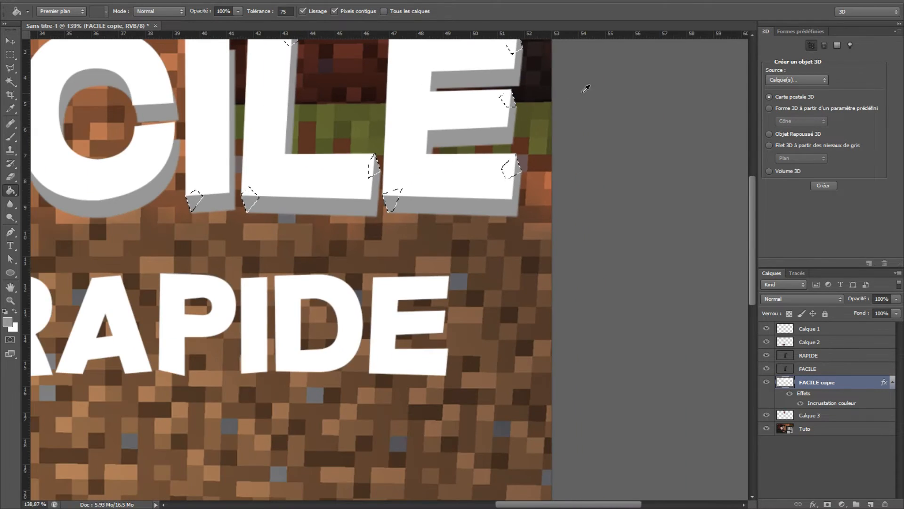
scroll(569, 49, "up", 4)
scroll(473, 113, "up", 1)
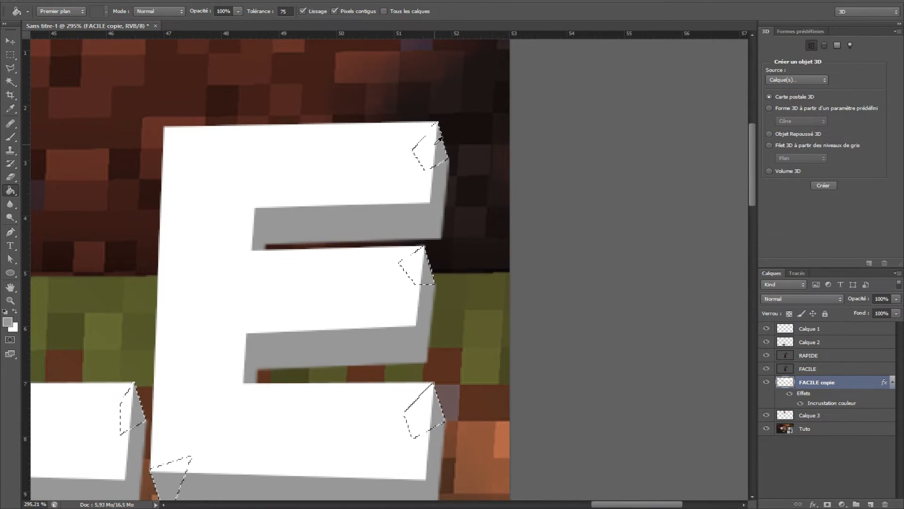
scroll(473, 113, "down", 5)
scroll(496, 137, "up", 6)
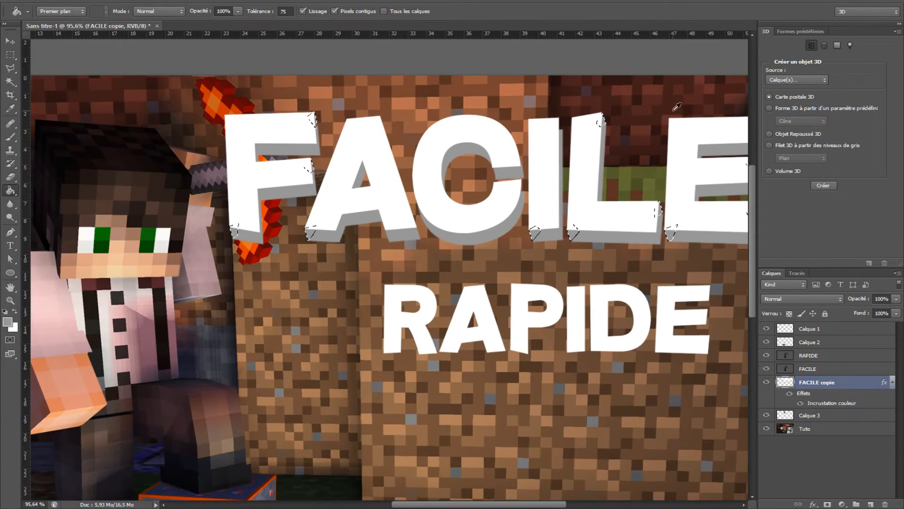
scroll(498, 164, "down", 2)
scroll(498, 164, "down", 4)
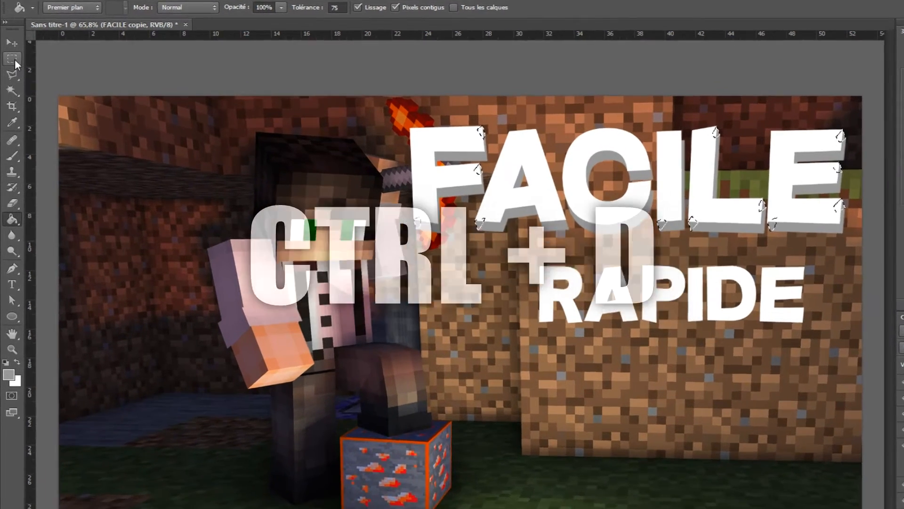
left_click(11, 54)
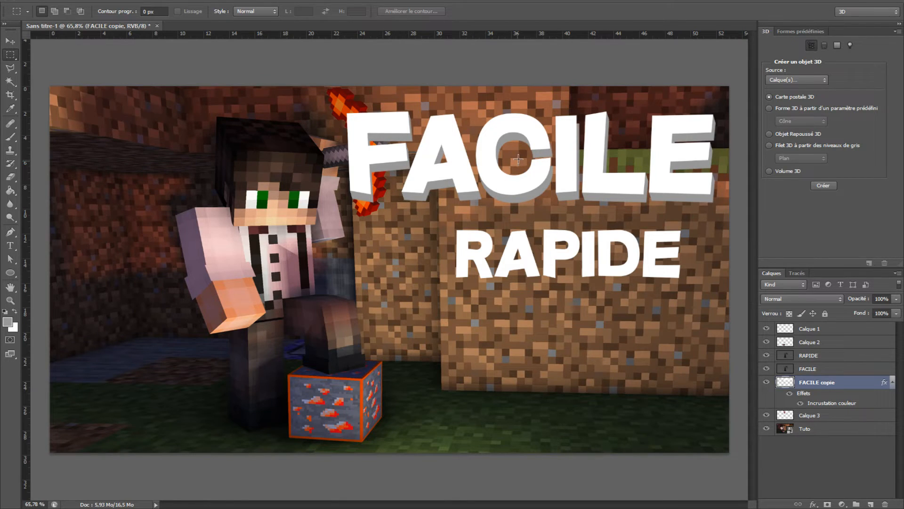
Outline the gap at the upper-right corner of FACILE's I with the Polygonal Lasso, fill it with the grey and deselect
scroll(571, 154, "up", 4)
scroll(567, 155, "up", 8)
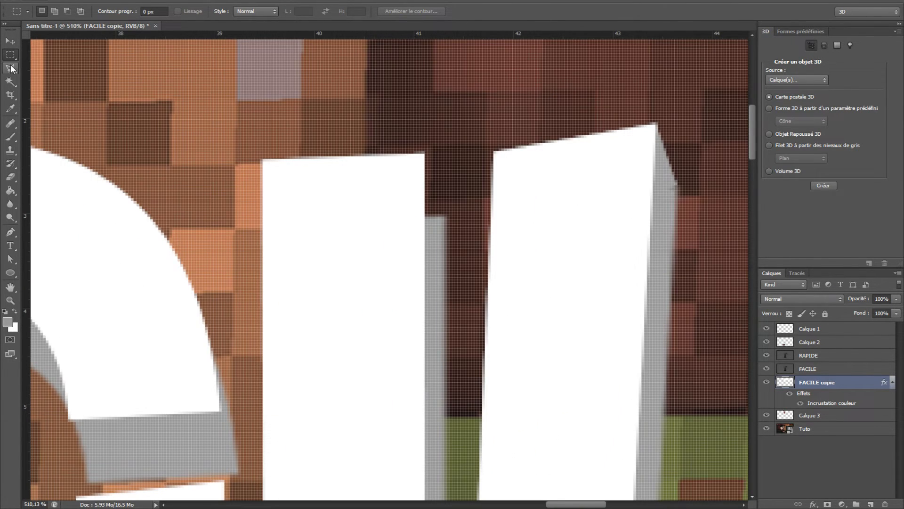
left_click(10, 68)
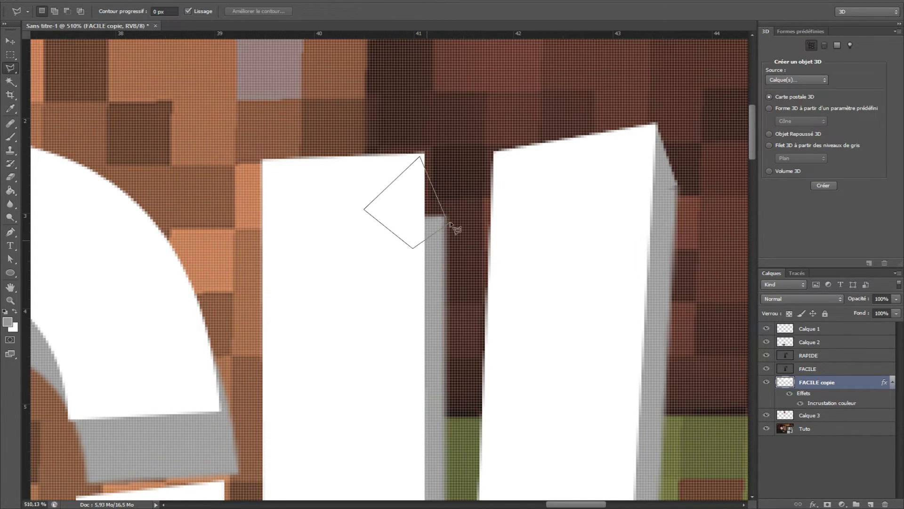
double_click(444, 219)
left_click(10, 191)
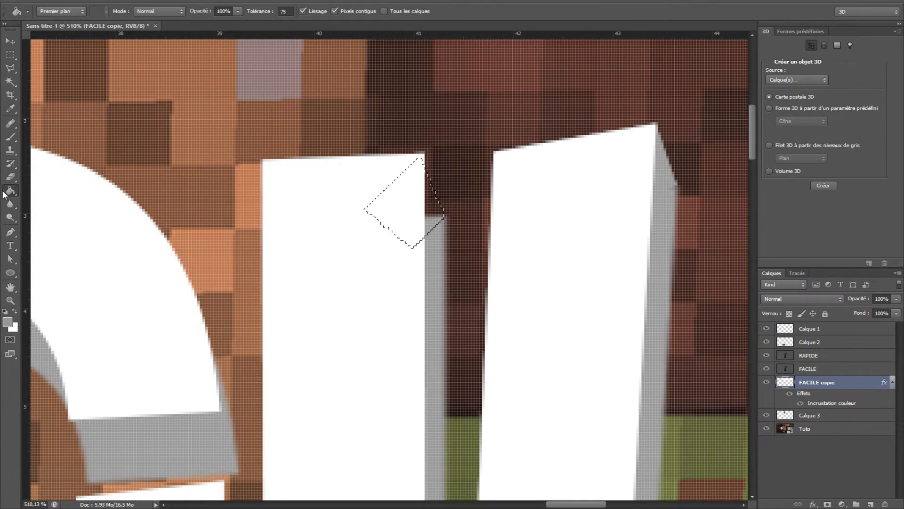
left_click(430, 214)
key("ctrl+d")
scroll(458, 211, "down", 12)
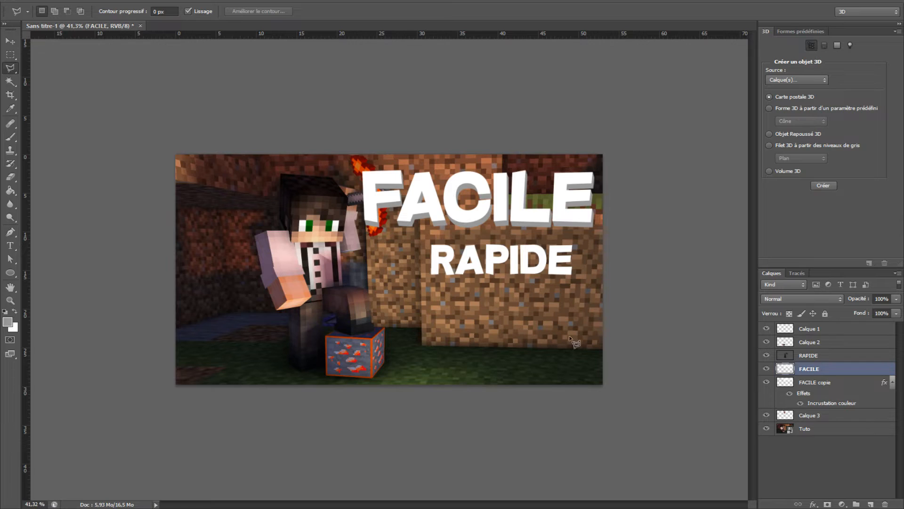
Enlarge the RAPIDE text towards its lower left until it is slightly wider than FACILE, keeping its upper-right corner in place
left_click(867, 385)
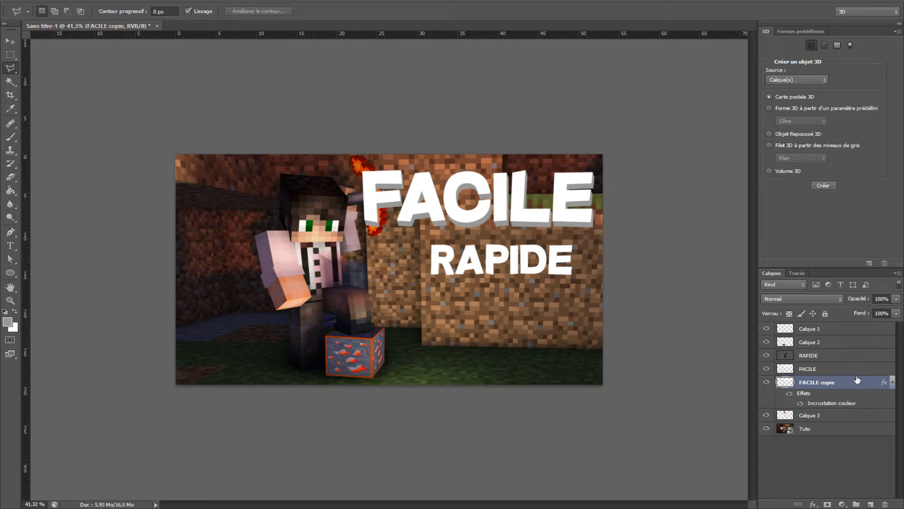
left_click(842, 360)
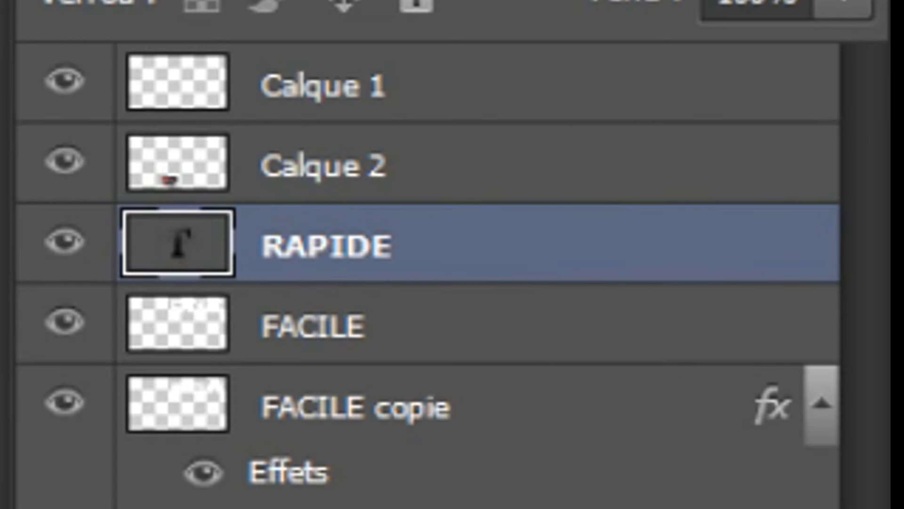
key("ctrl+t")
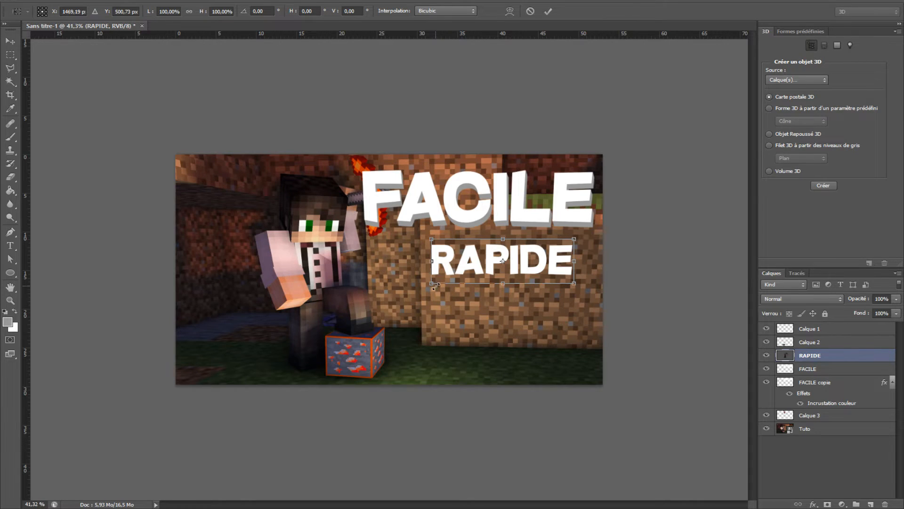
left_click_drag(434, 286, 318, 317)
key("Return")
key("l")
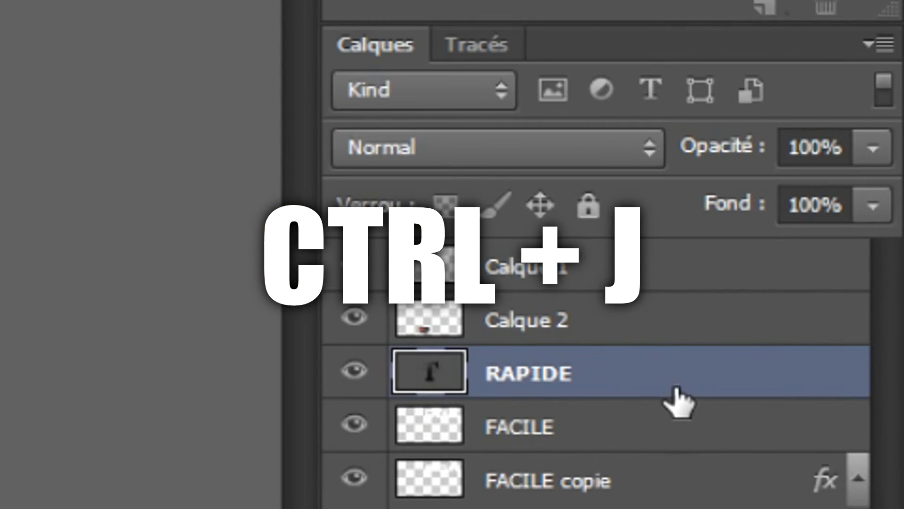
Duplicate the RAPIDE layer beneath the original and nudge the copy slightly down and to the right
key("ctrl+j")
left_click_drag(721, 379, 721, 424)
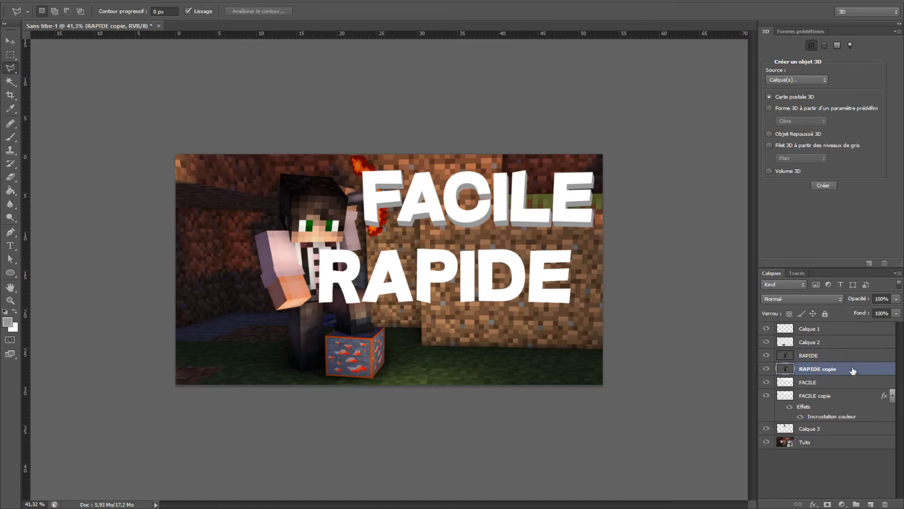
left_click(18, 39)
key("Down")
key("Down")
key("Down")
key("Down")
key("Down")
key("Down")
key("Down")
key("Down")
key("Down")
key("Down")
key("Down")
key("Down")
key("Right")
key("Right")
key("Right")
key("Right")
key("Right")
key("Right")
key("Right")
key("Right")
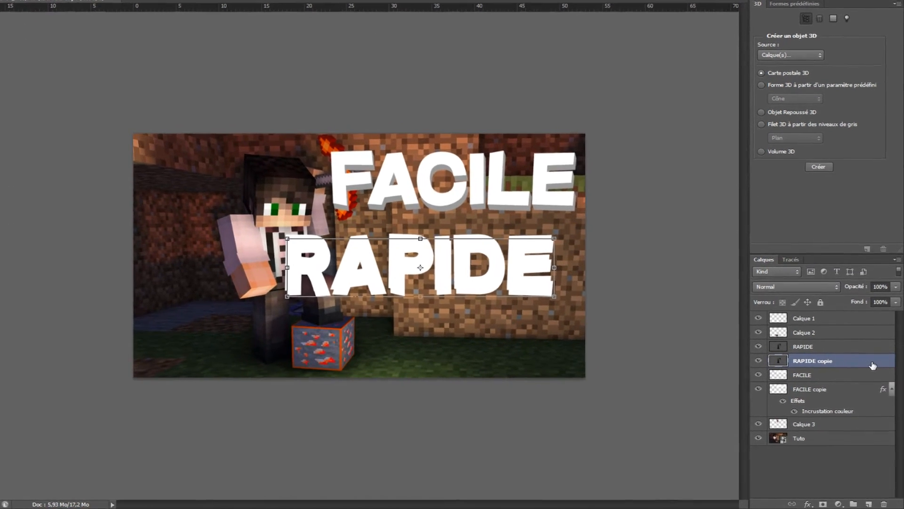
Apply a Color Overlay in the FACILE extrusion grey, #979797, to the RAPIDE copie layer
double_click(874, 373)
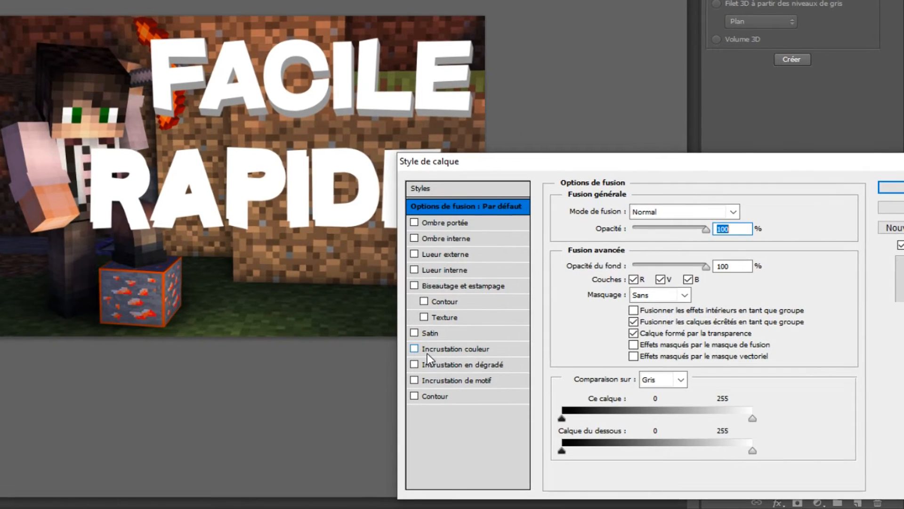
left_click(442, 355)
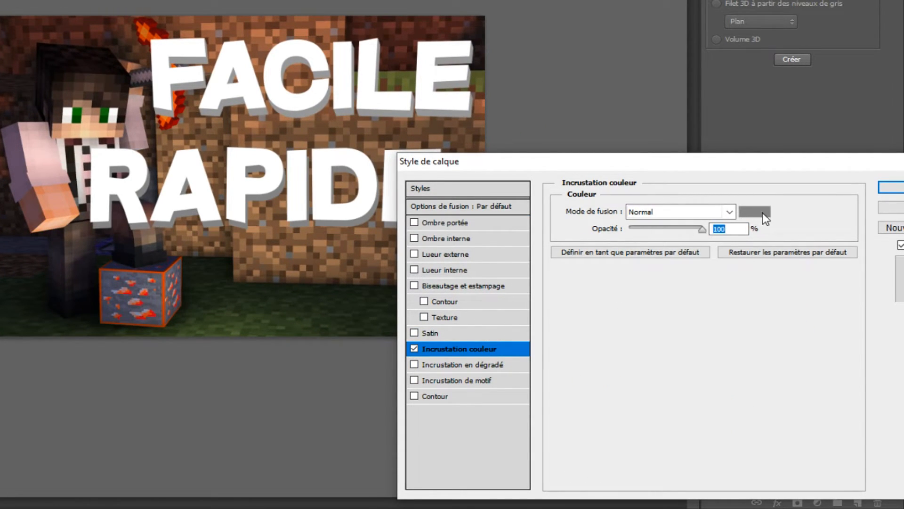
left_click(758, 212)
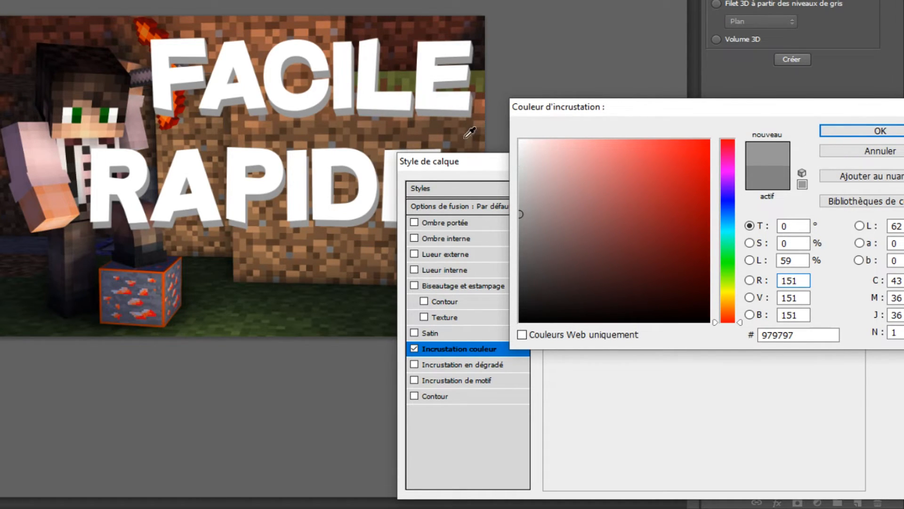
left_click(880, 131)
left_click(885, 185)
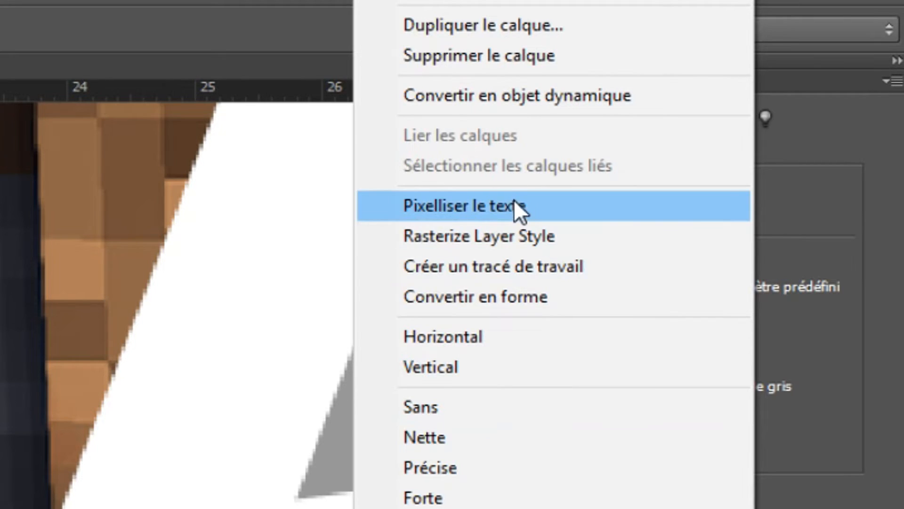
Rasterize the RAPIDE copie and RAPIDE text layers
left_click(505, 208)
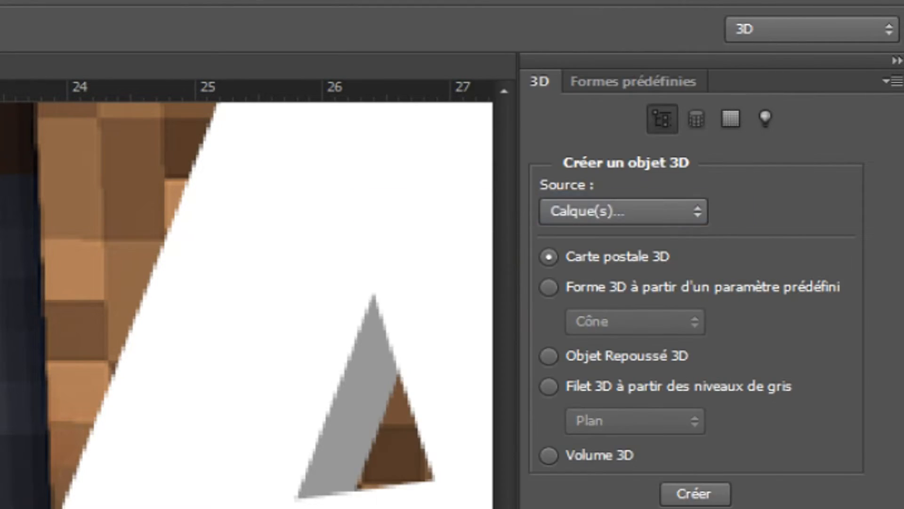
right_click(841, 356)
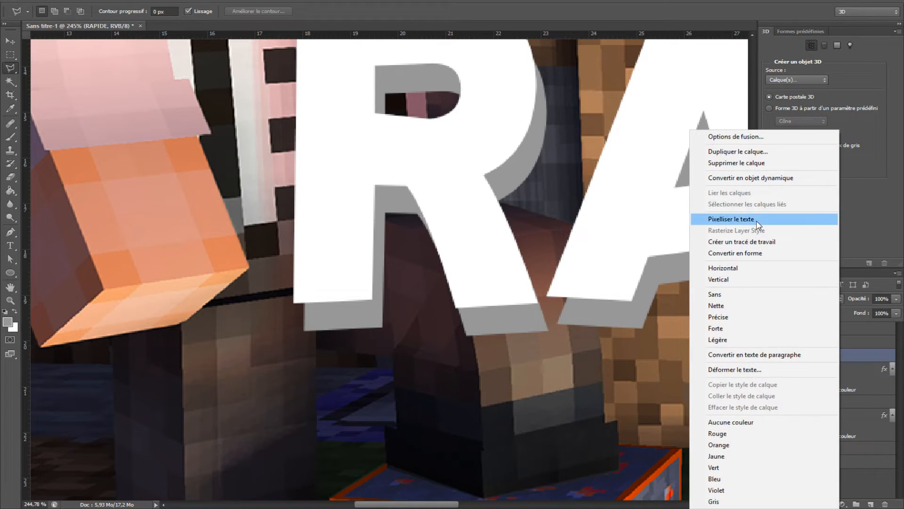
left_click(789, 219)
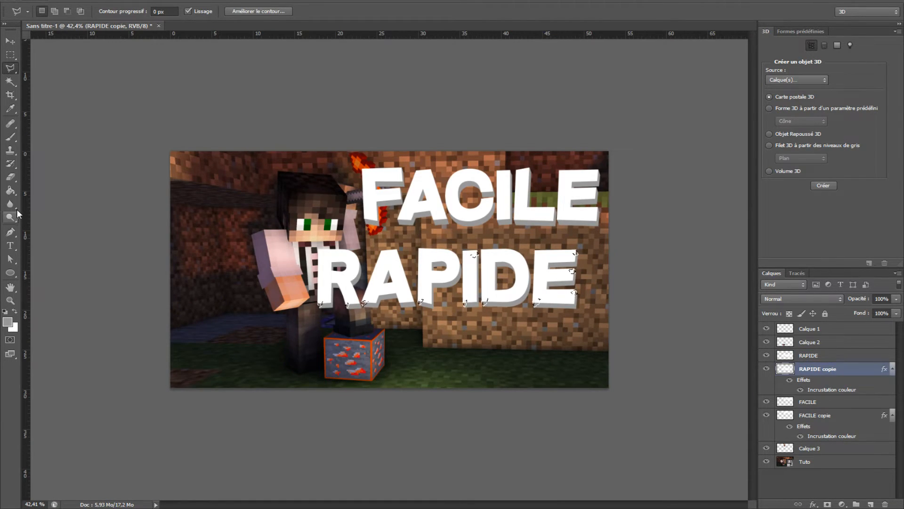
On the RAPIDE copie layer, fill the selected gaps at the lower-left corners of the R, A and P with the grey using the Paint Bucket
left_click(10, 190)
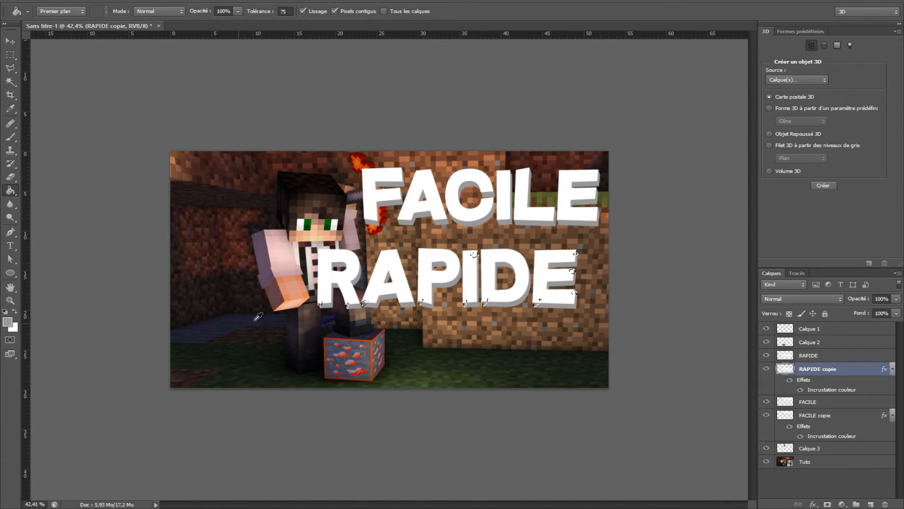
scroll(349, 307, "up", 8)
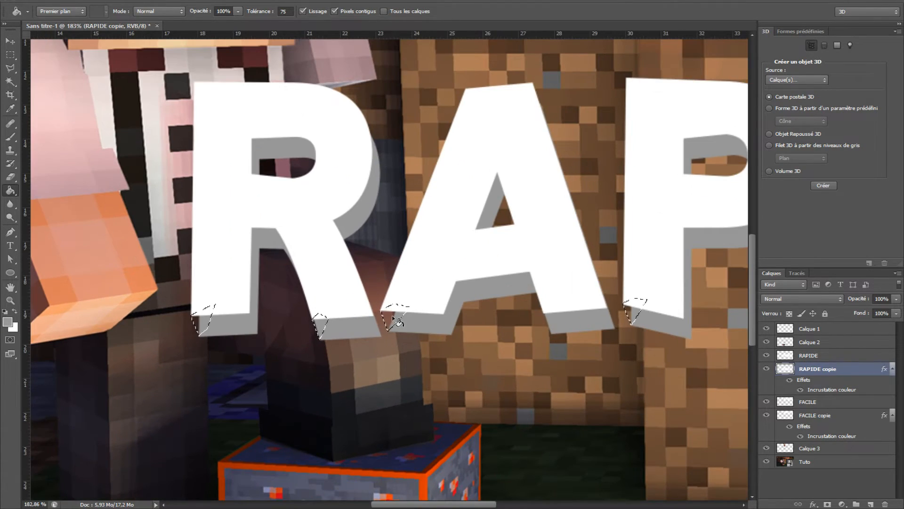
left_click(394, 317)
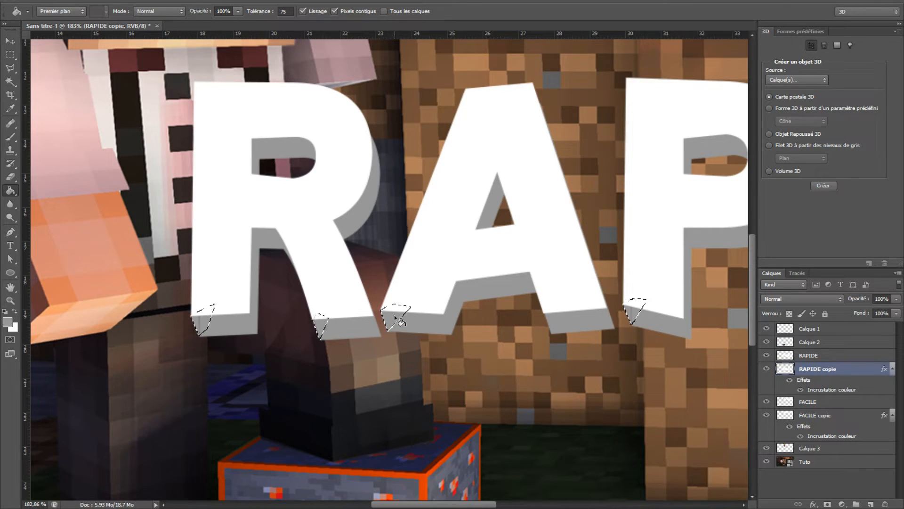
scroll(203, 322, "up", 5)
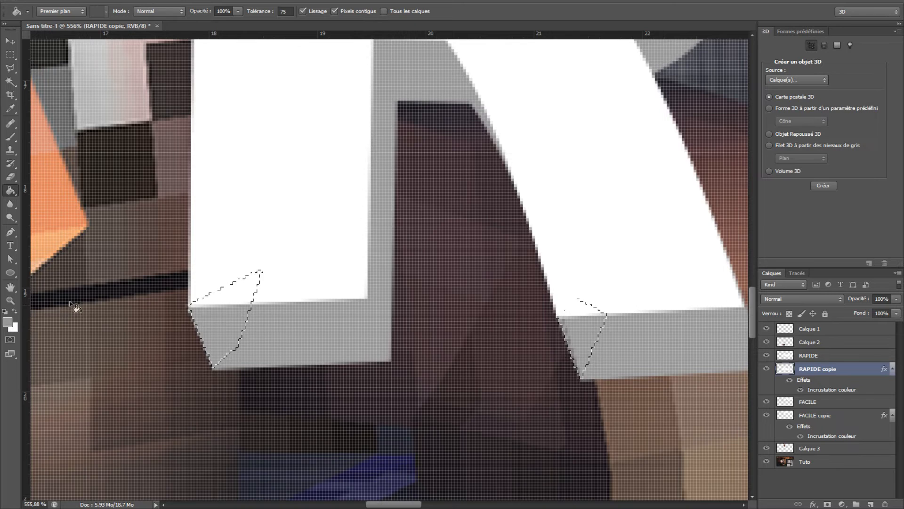
scroll(379, 242, "down", 8)
scroll(627, 252, "up", 3)
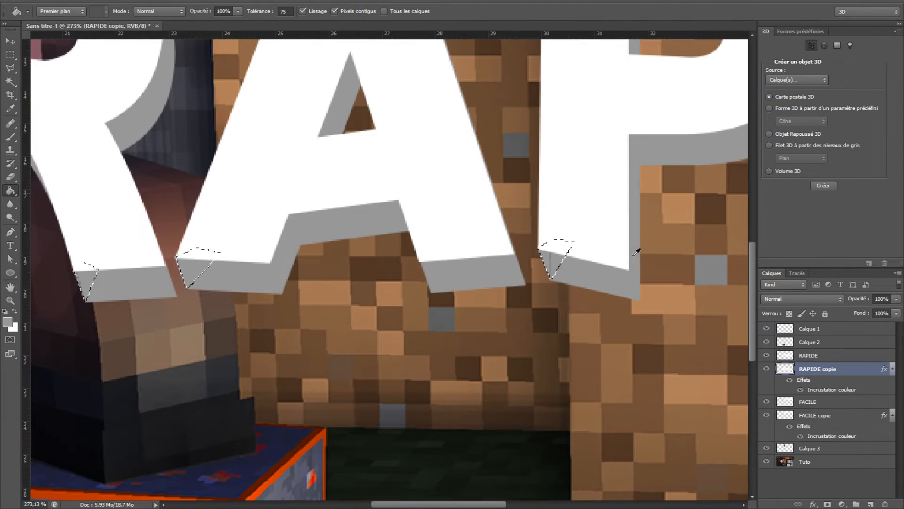
scroll(626, 254, "down", 4)
scroll(626, 254, "down", 3)
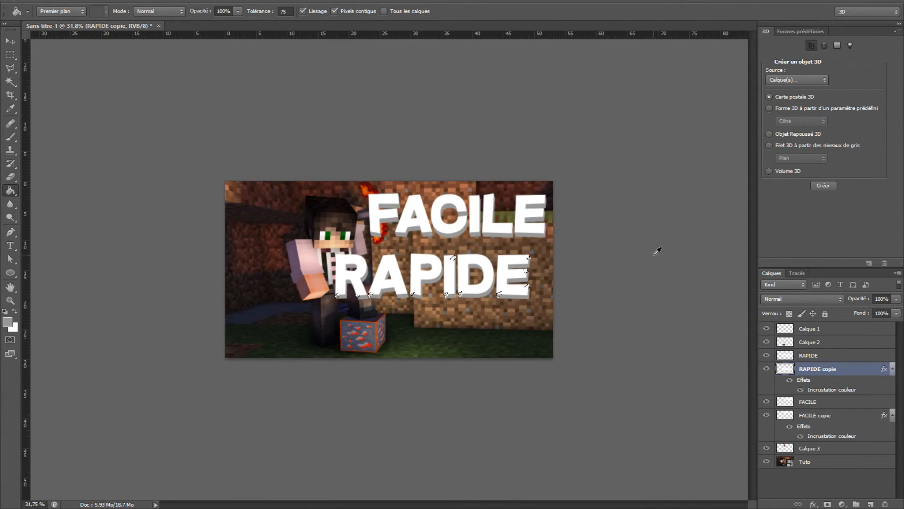
Fill the selected corner gaps on the I, D and E of RAPIDE with the grey
scroll(656, 250, "up", 6)
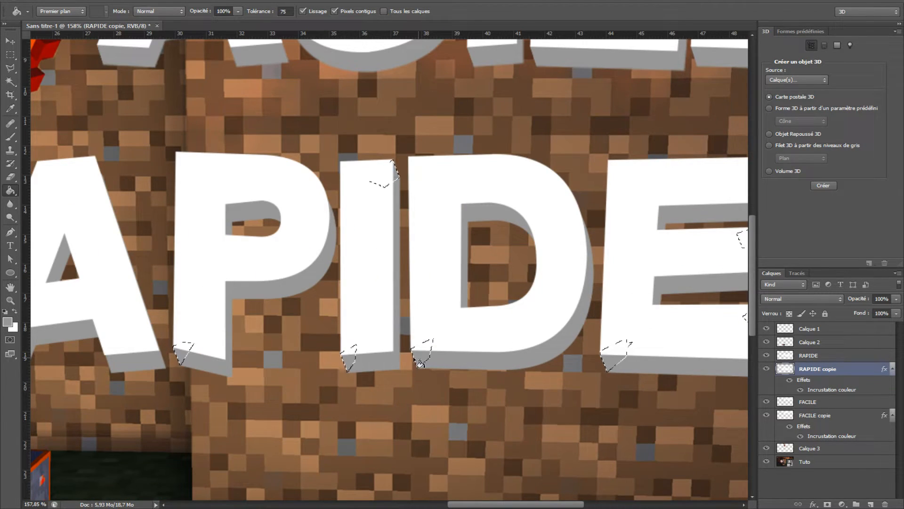
scroll(394, 178, "down", 3)
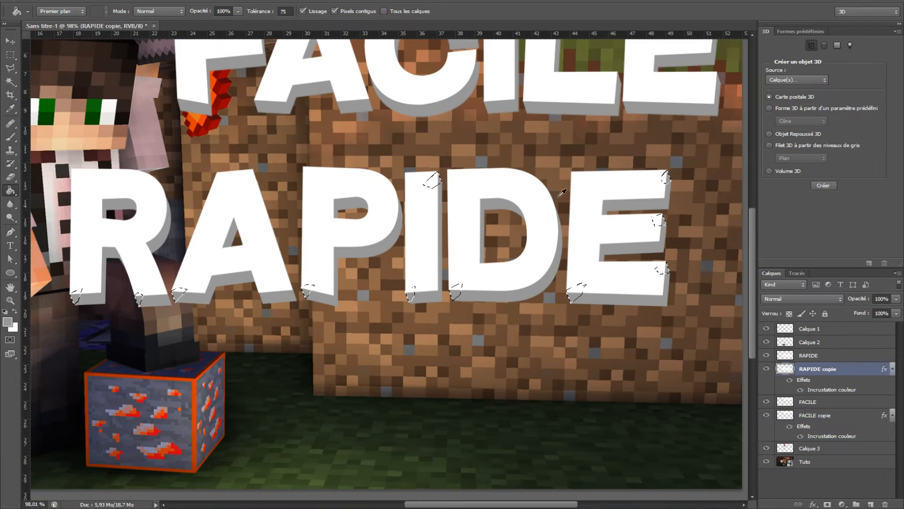
scroll(689, 353, "up", 5)
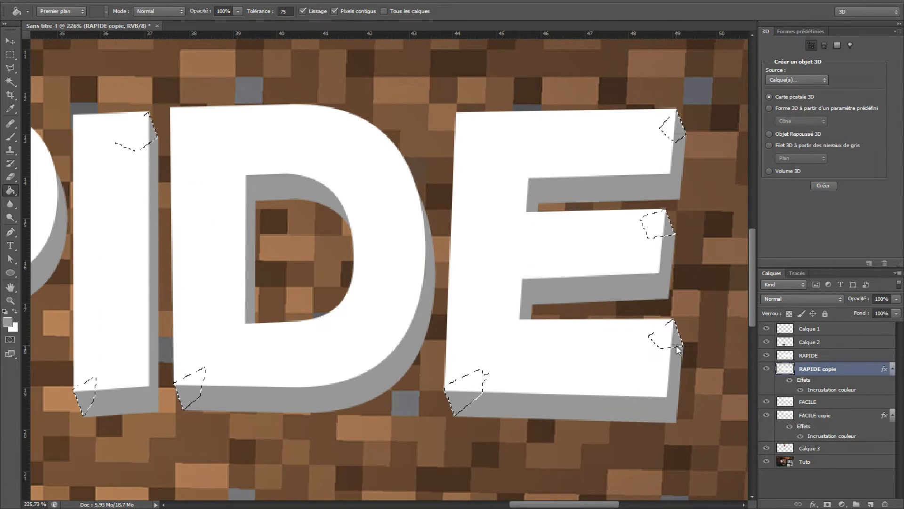
scroll(689, 353, "down", 3)
scroll(286, 229, "down", 4)
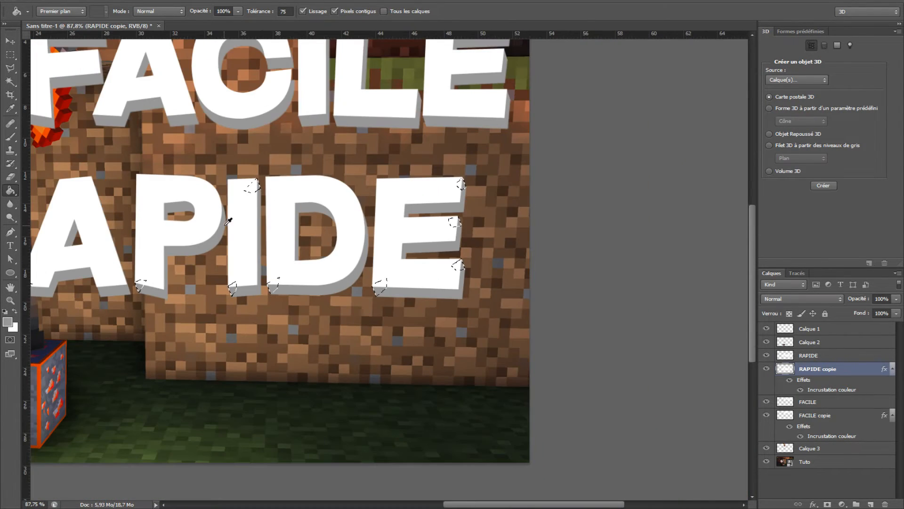
scroll(652, 317, "up", 2)
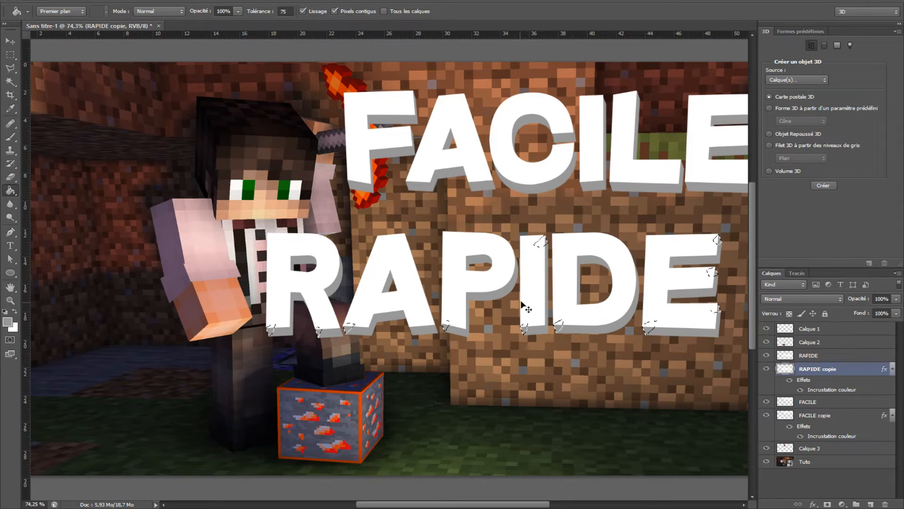
left_click(8, 56)
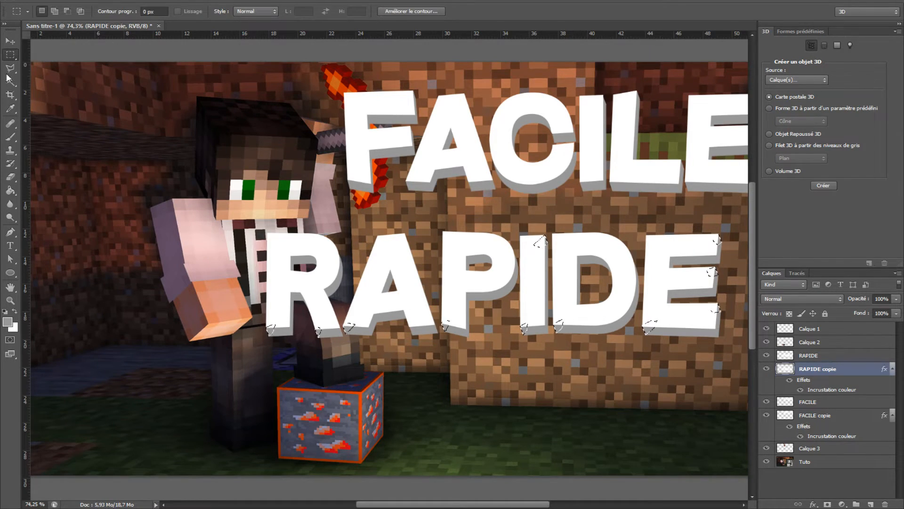
Clear the corner selections, then try moving the RAPIDE copie layer on its own and undo that move
left_click(10, 69)
left_click(243, 99)
scroll(656, 267, "down", 4)
left_click(10, 42)
left_click_drag(466, 281, 483, 299)
key("ctrl+z")
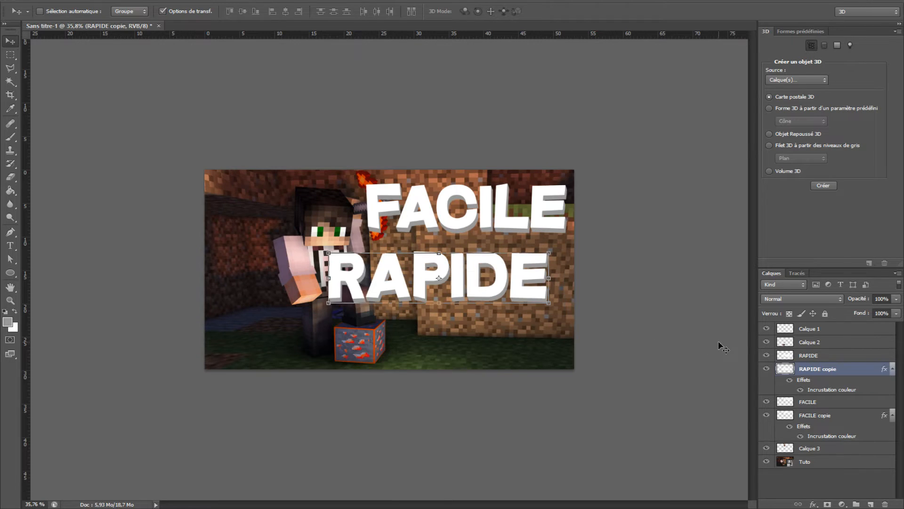
Combine the RAPIDE and RAPIDE copie layers into one smart object
left_click(837, 356, "shift")
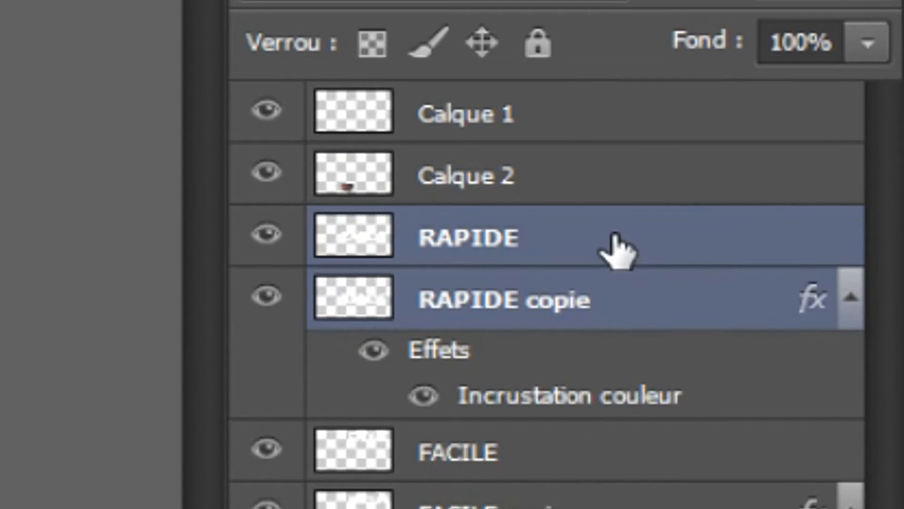
left_click(842, 357)
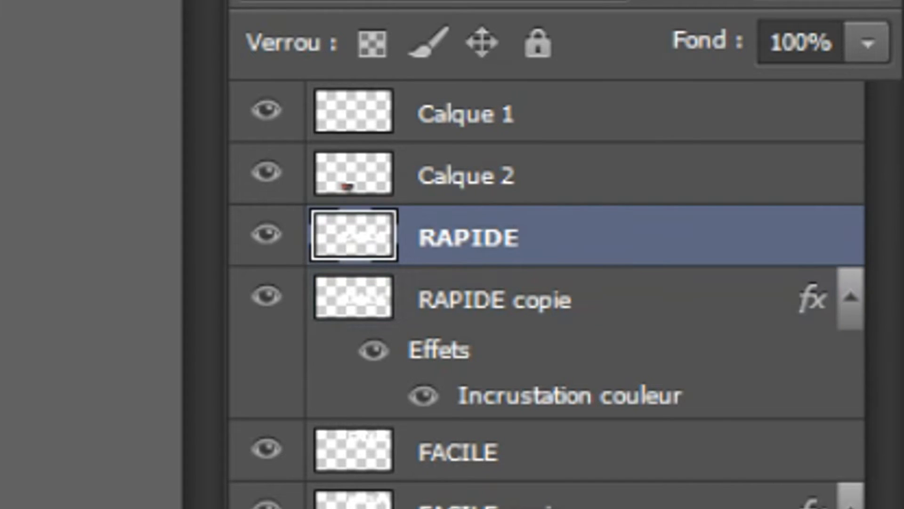
left_click(705, 296)
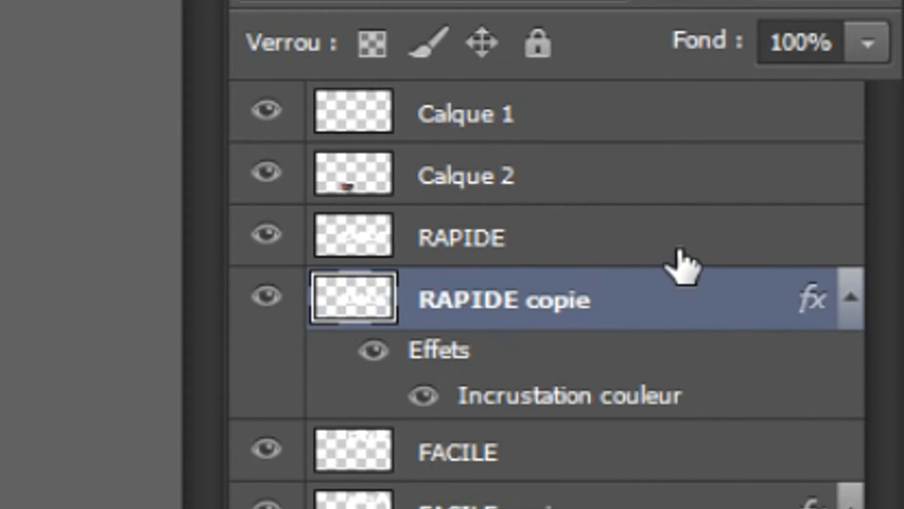
left_click(624, 251, "ctrl")
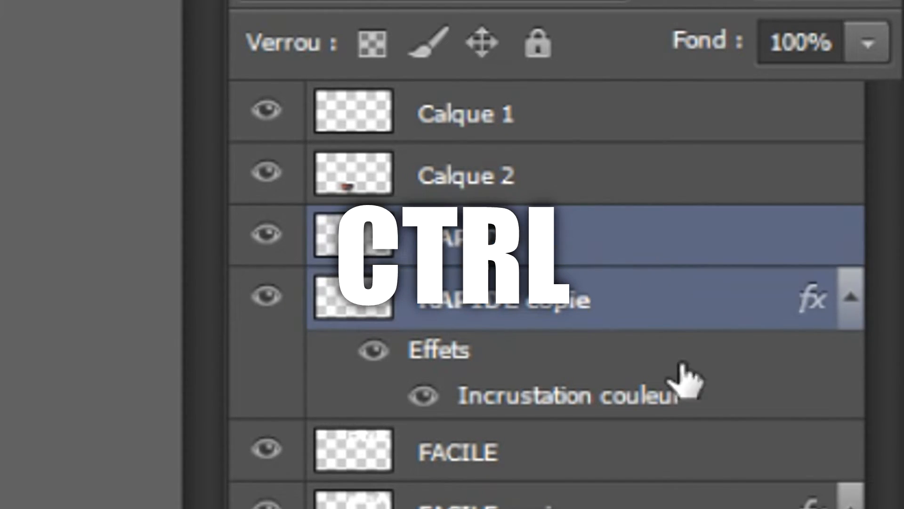
right_click(602, 257)
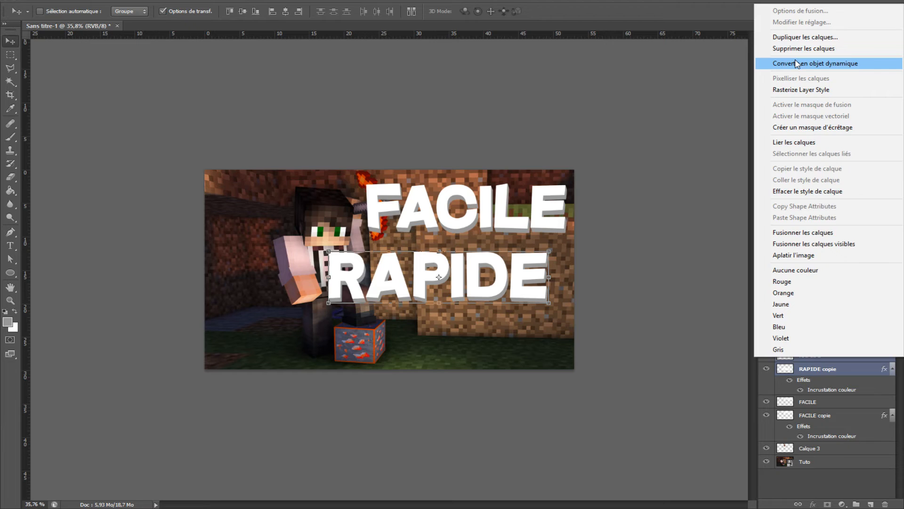
left_click(398, 238)
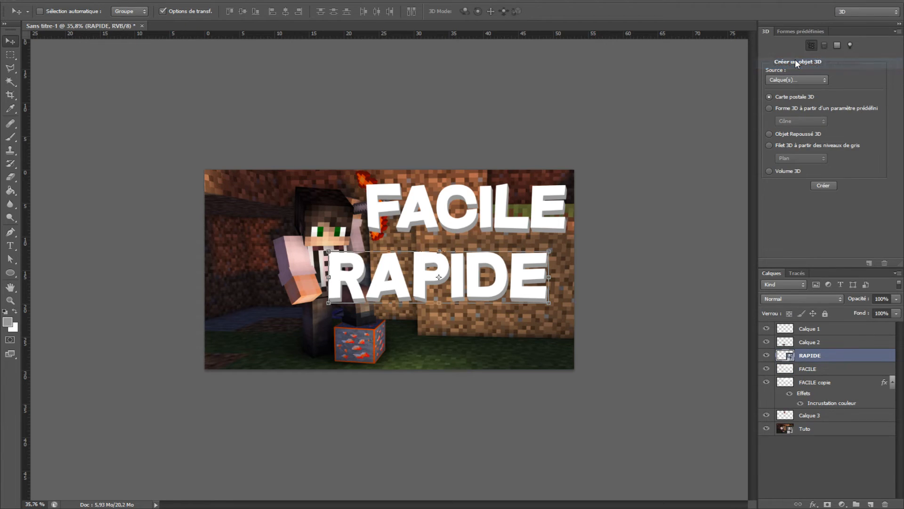
Move the combined RAPIDE title down and to the right, near the image's lower-right edge
left_click(10, 56)
left_click(12, 43)
left_click_drag(468, 278, 530, 305)
left_click_drag(530, 305, 537, 293)
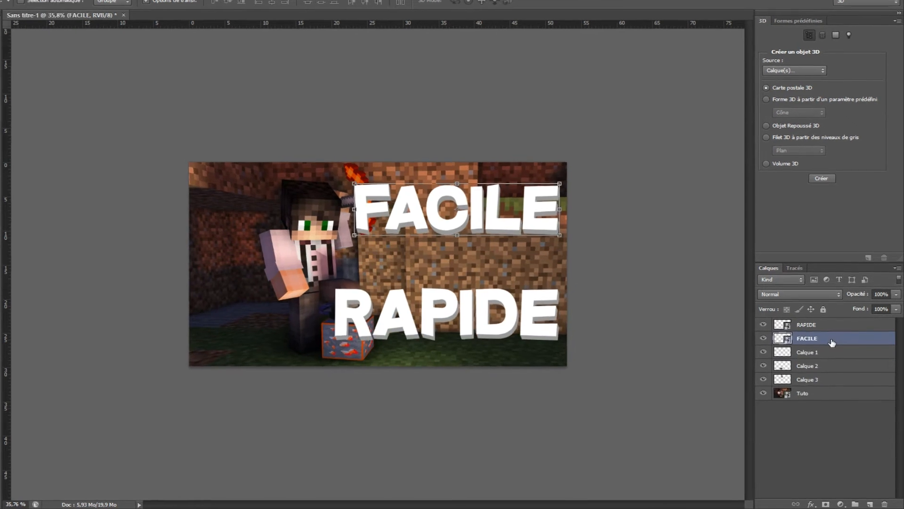
Add an Outer Glow to the FACILE layer with Normal blend mode and black (000000) as its color
double_click(831, 343)
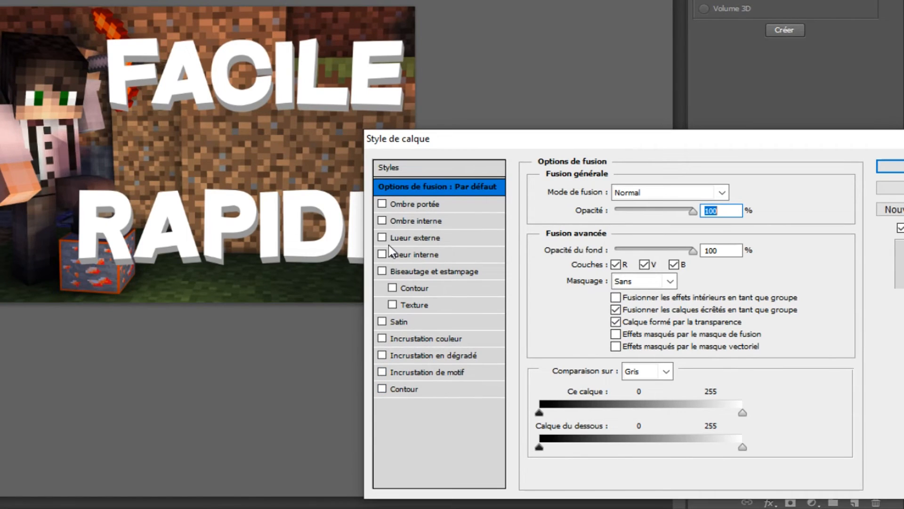
left_click(382, 238)
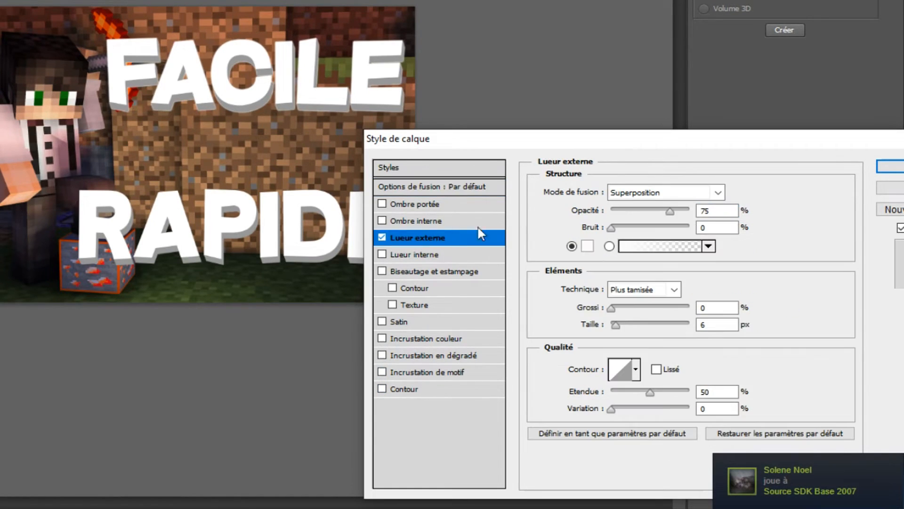
left_click(675, 193)
left_click(631, 0)
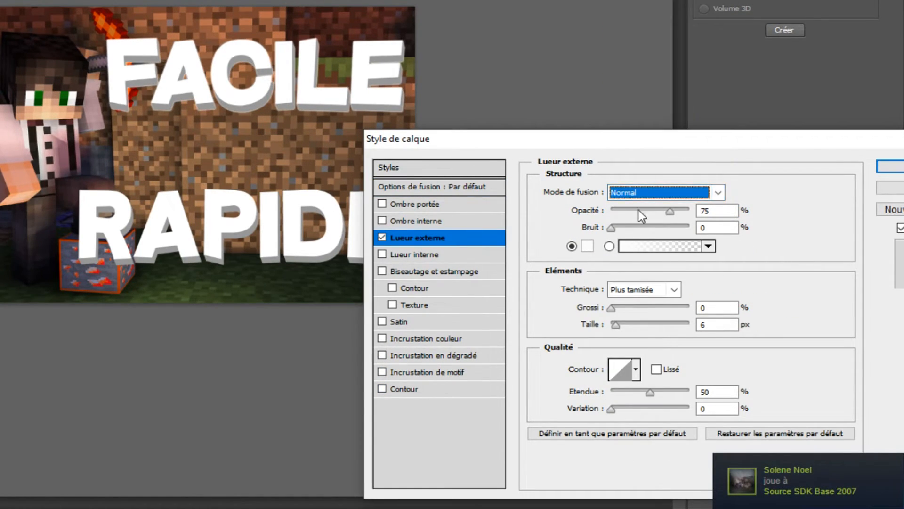
left_click(589, 249)
left_click_drag(612, 208, 449, 348)
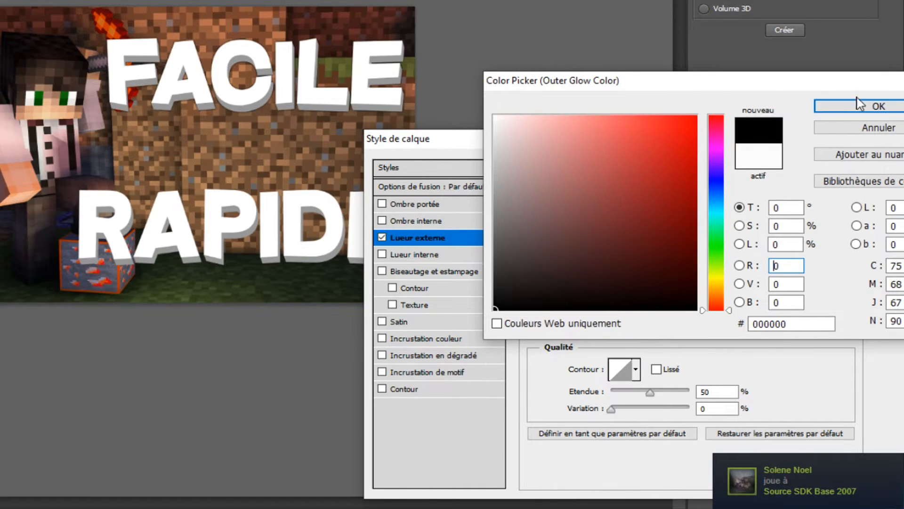
left_click(862, 111)
Set the FACILE glow's size to 35 px and its opacity to 63%, and apply the layer style
left_click_drag(620, 328, 625, 326)
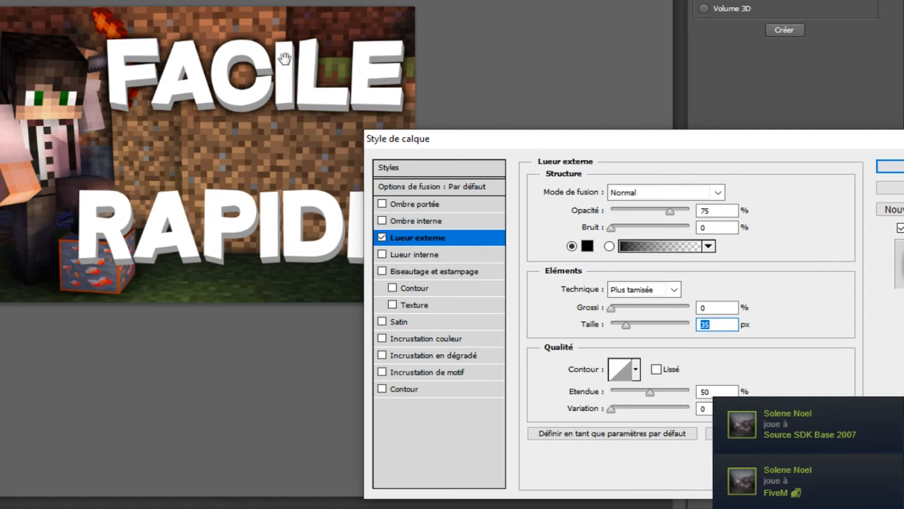
left_click_drag(672, 210, 663, 212)
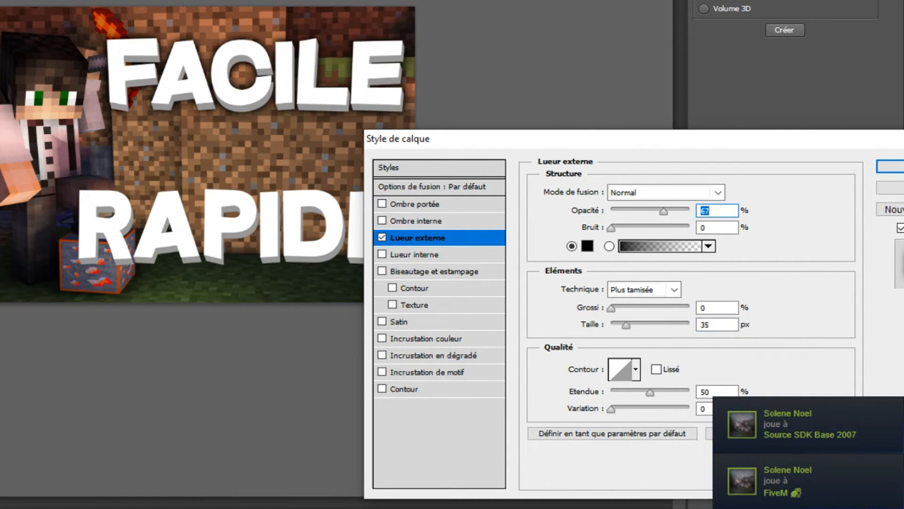
mouse_move(681, 213)
left_mouse_down()
mouse_move(657, 211)
mouse_move(693, 206)
left_mouse_up()
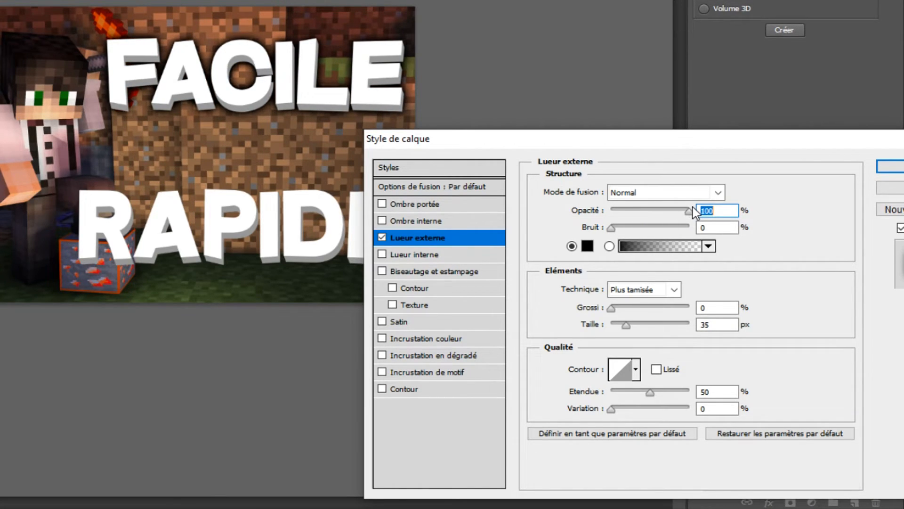
left_click_drag(689, 207, 670, 214)
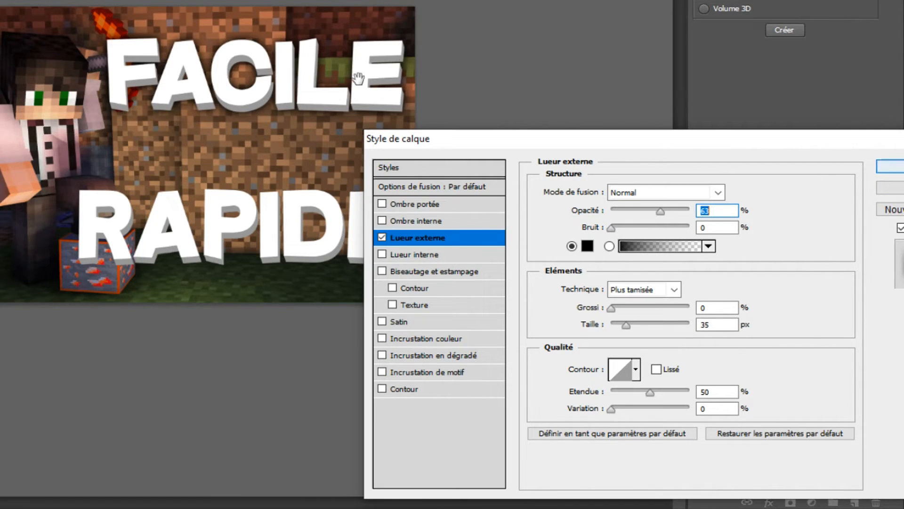
left_click(889, 165)
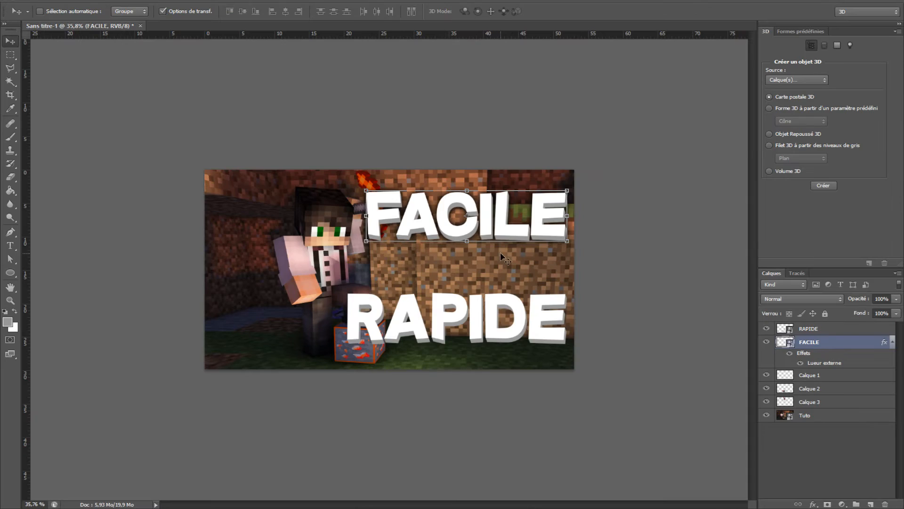
Copy FACILE's layer style onto the RAPIDE layer and move RAPIDE up closer to FACILE
right_click(830, 338)
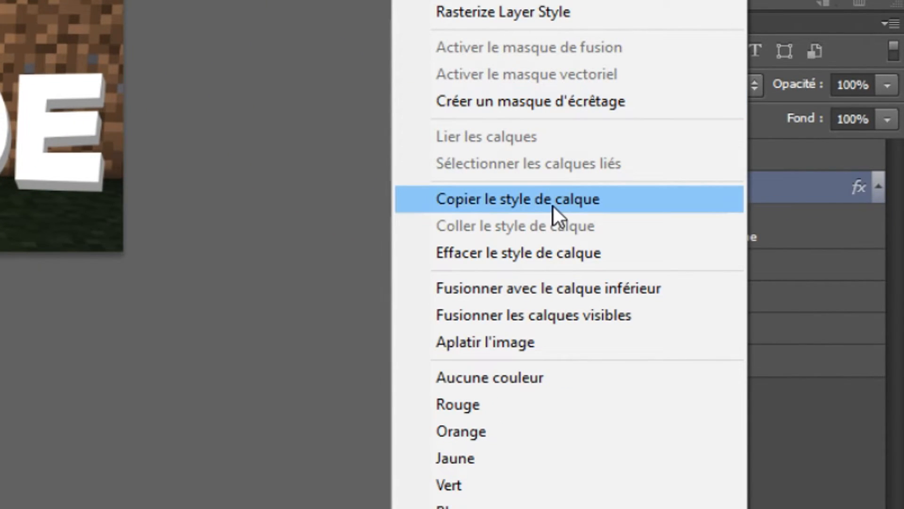
left_click(553, 206)
right_click(787, 162)
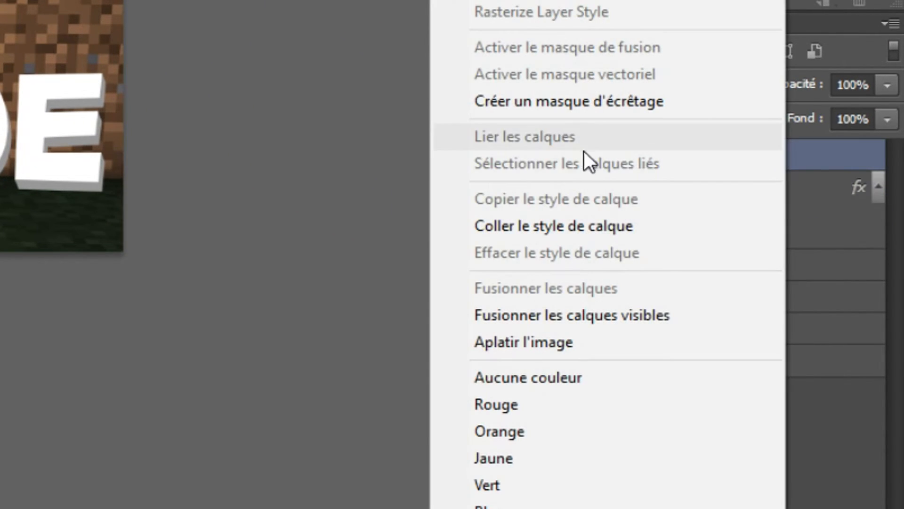
left_click(552, 225)
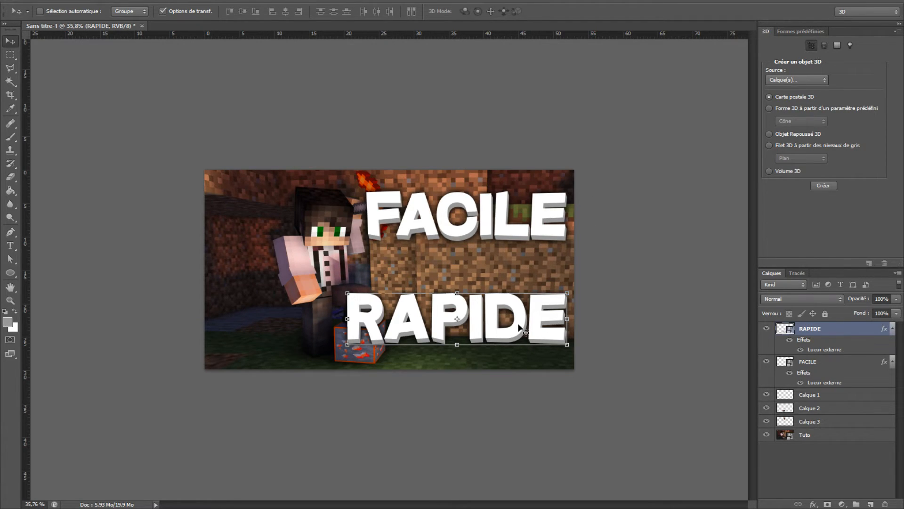
left_click_drag(588, 331, 588, 309)
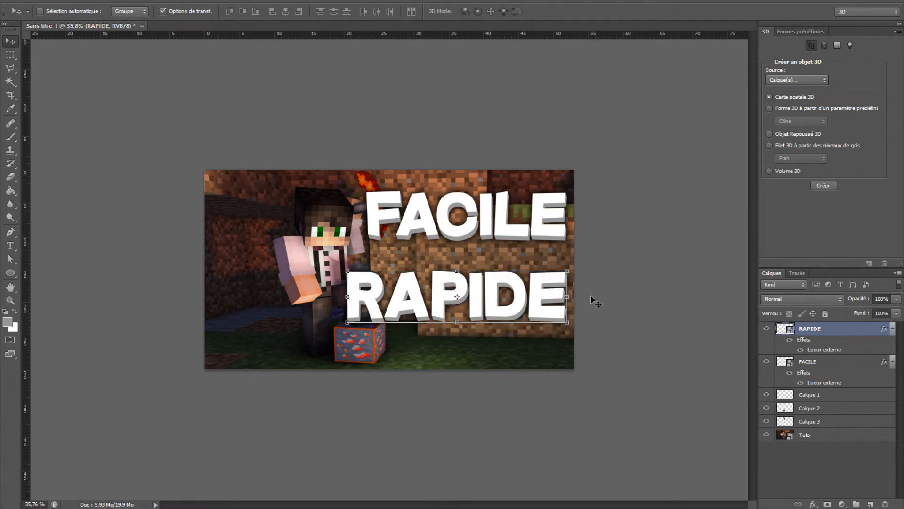
Enlarge the Tuto background image to about 57% and shift it so the character sits farther left
left_click(850, 439)
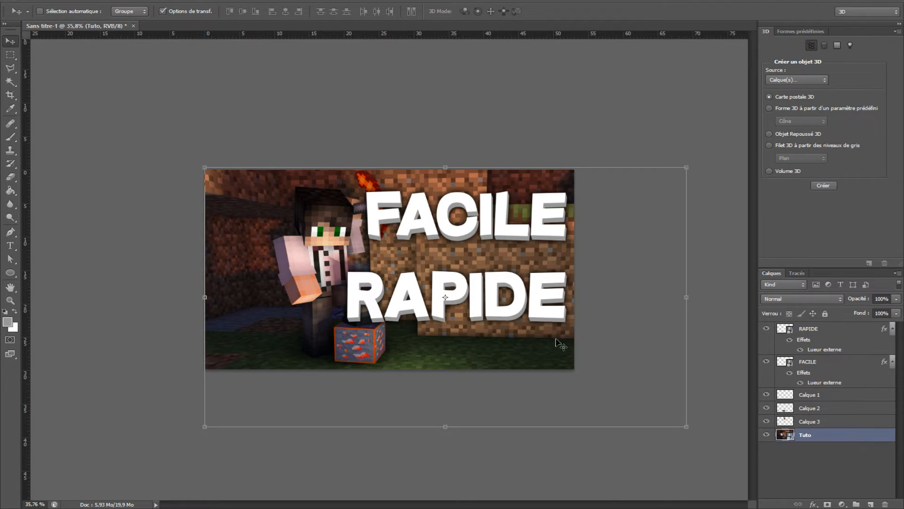
left_click_drag(206, 168, 149, 138)
left_click_drag(535, 301, 528, 315)
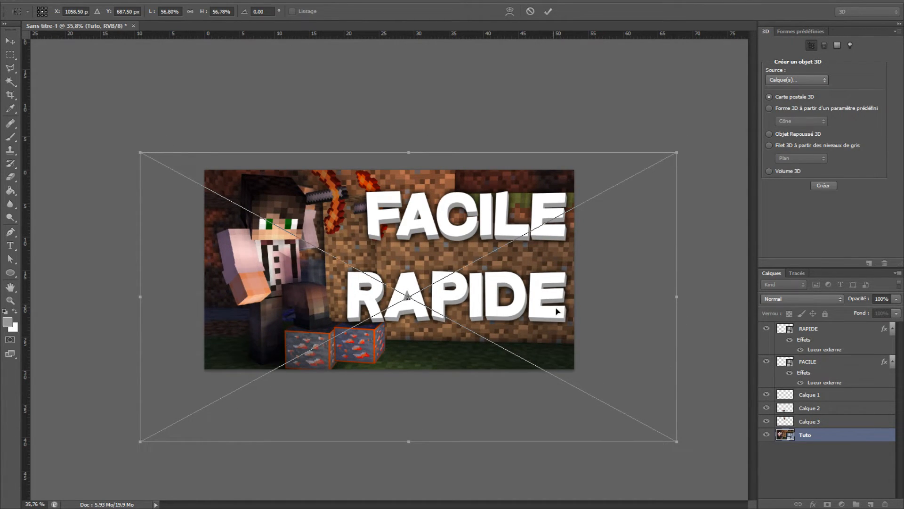
key("Return")
Scale the FACILE title to about 109% and reposition it above RAPIDE, applying the transformation
left_click(378, 193)
left_click_drag(526, 224, 517, 232)
left_click_drag(561, 196, 569, 194)
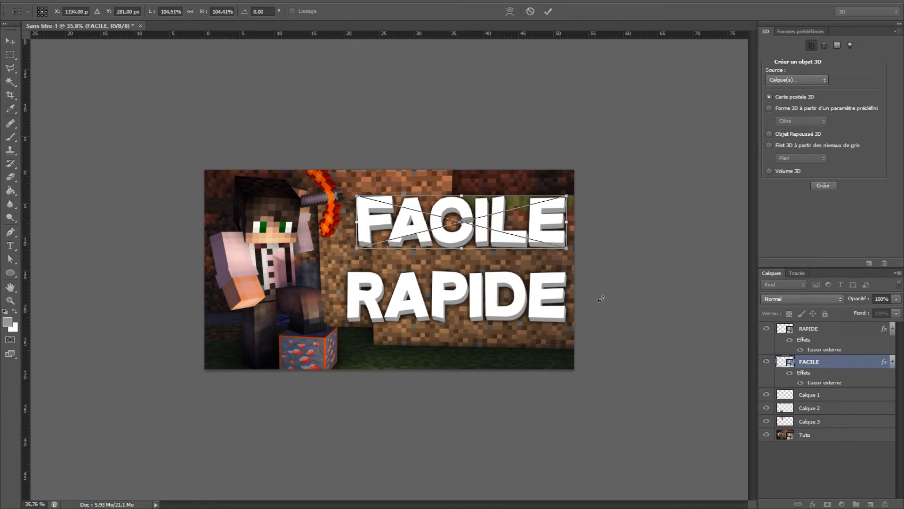
left_click_drag(508, 226, 503, 221)
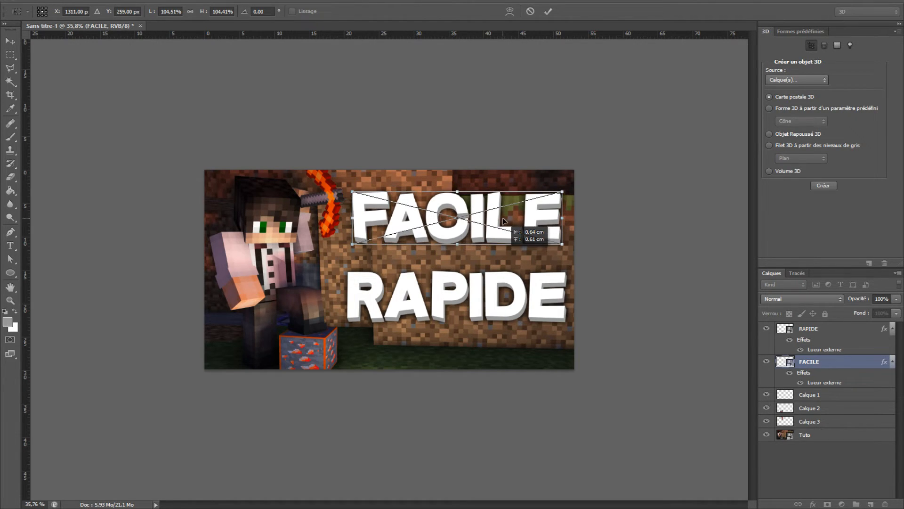
left_click_drag(352, 248, 343, 251)
left_click_drag(467, 214, 472, 212)
left_click(16, 57)
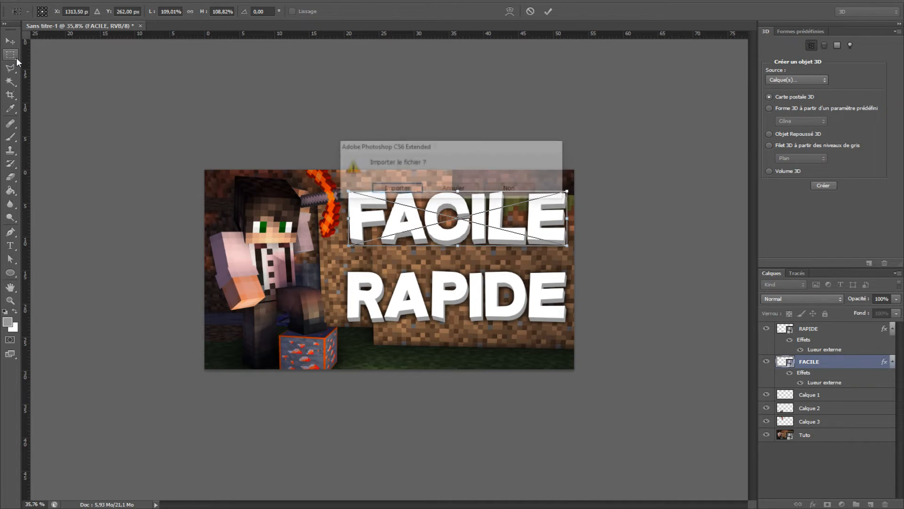
left_click(395, 187)
left_click_drag(442, 218, 451, 224)
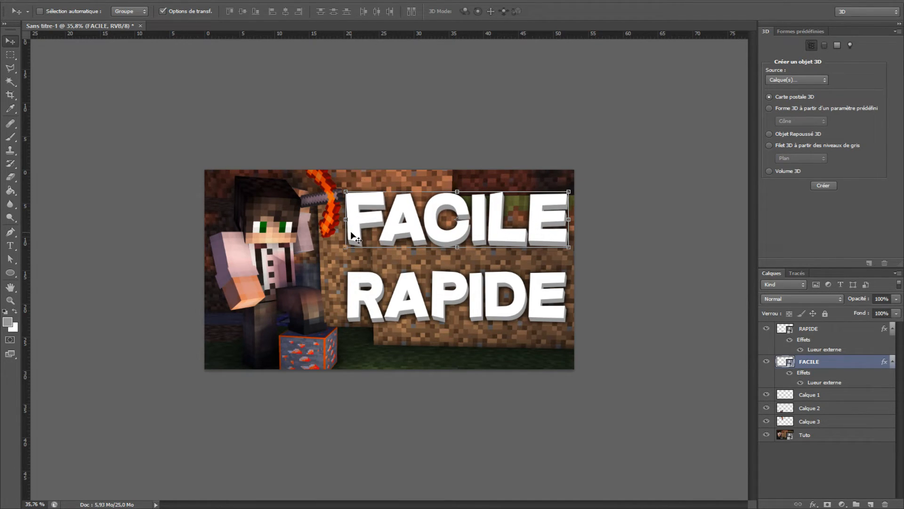
Place the FACILE layer directly above Tuto, below Calque 3, and shift the title left behind the pickaxe
left_click_drag(844, 363, 840, 423)
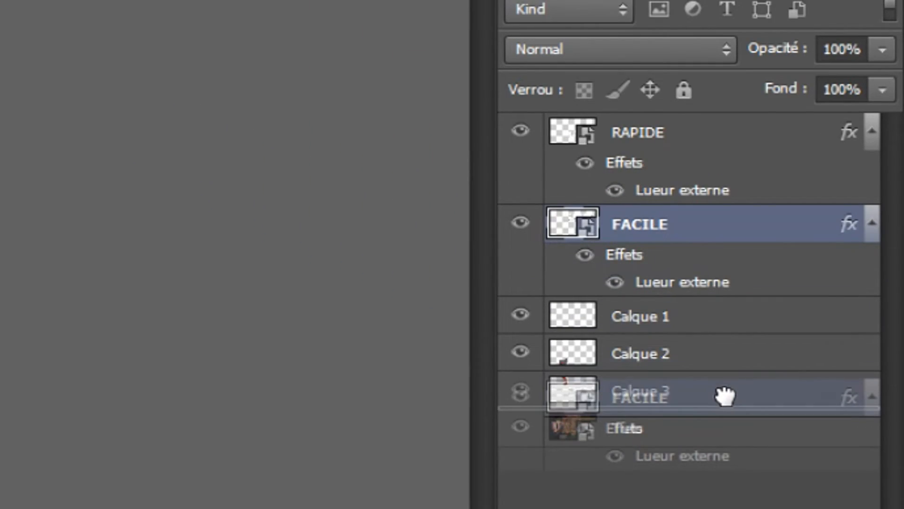
left_click_drag(724, 395, 724, 396)
mouse_move(429, 221)
left_mouse_down()
mouse_move(401, 221)
mouse_move(419, 222)
left_mouse_up()
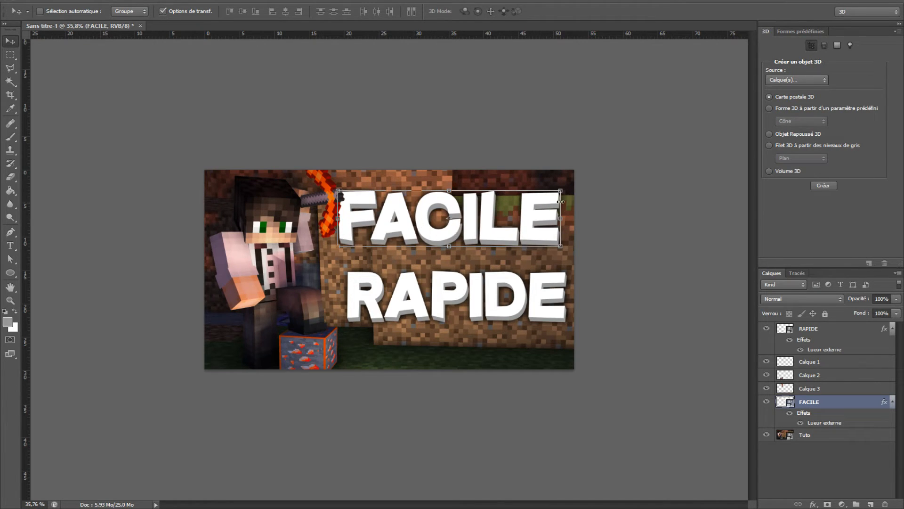
Enlarge the FACILE title slightly toward the image's upper-right corner and apply the transformation
scroll(447, 198, "up", 3)
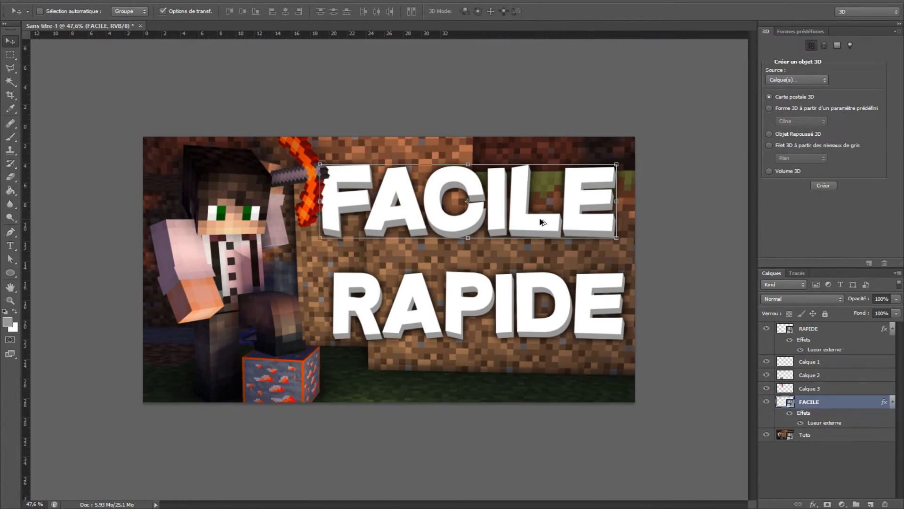
left_click_drag(610, 161, 625, 158)
key("Return")
left_click_drag(578, 186, 580, 187)
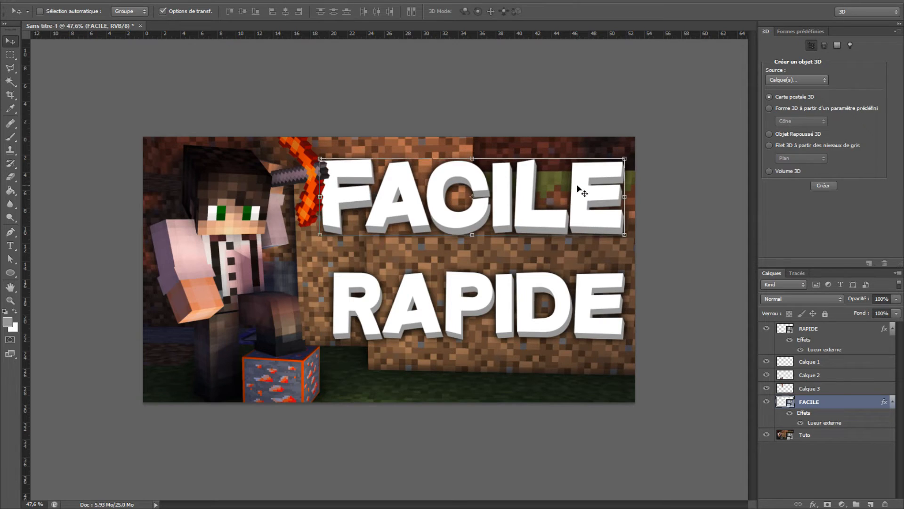
Add a drop shadow (Ombre portée) with the Produit blend mode to the pickaxe layer, Calque 3
left_click(845, 390)
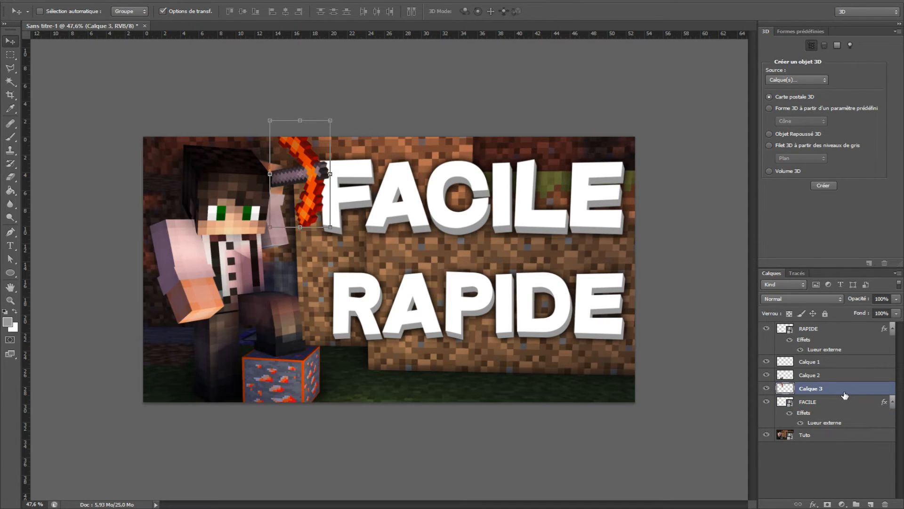
right_click(318, 175)
left_click(844, 391)
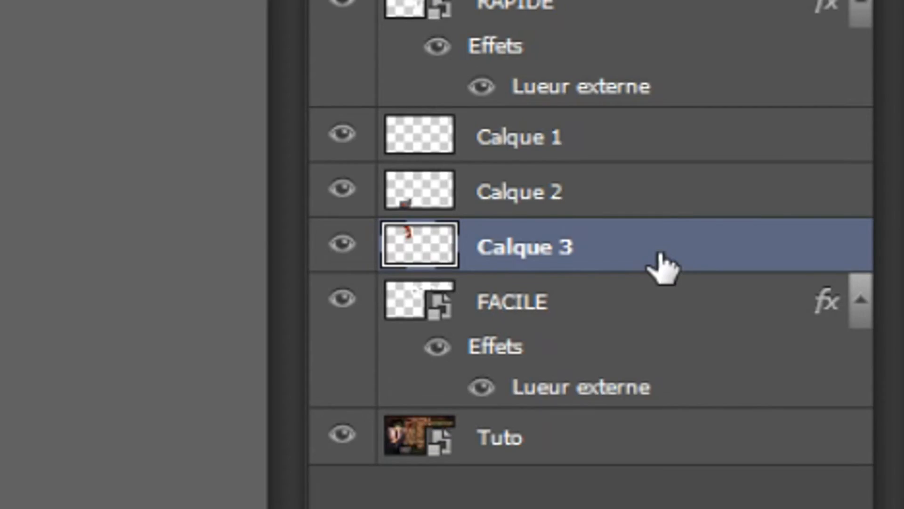
double_click(662, 266)
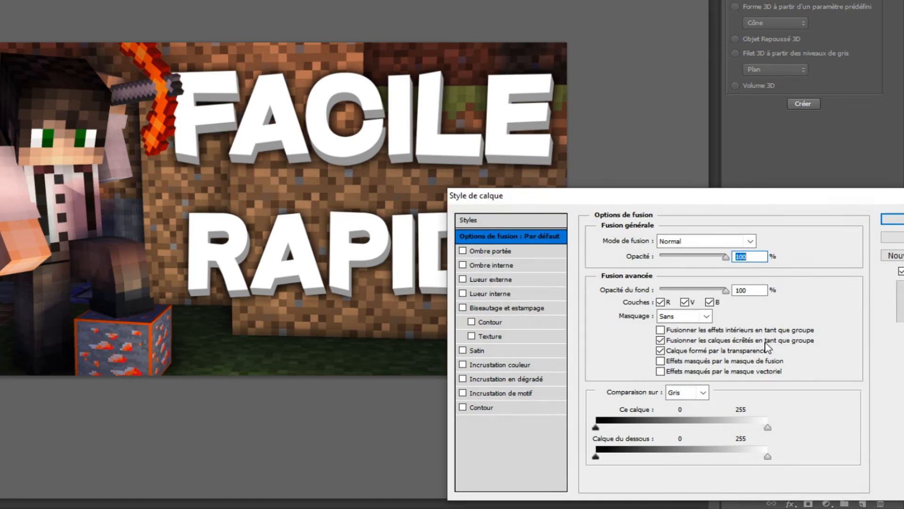
left_click(463, 251)
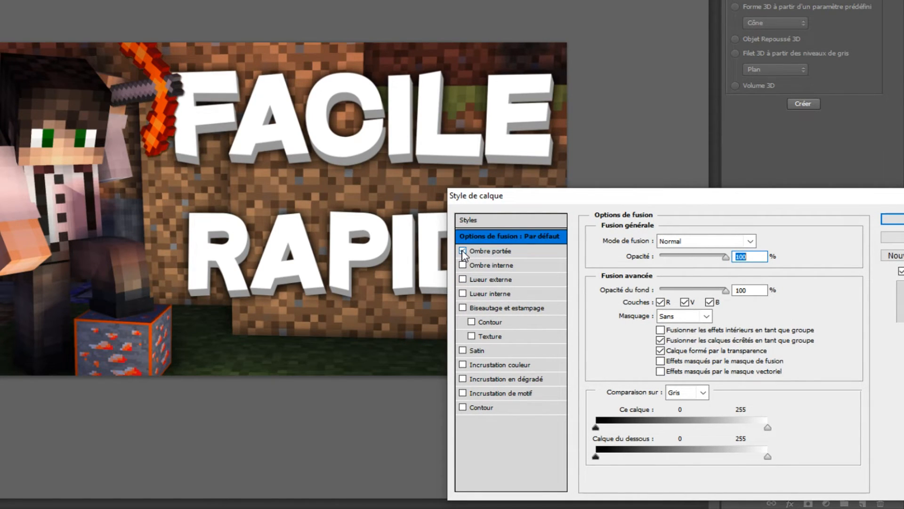
left_click(494, 252)
left_click(741, 241)
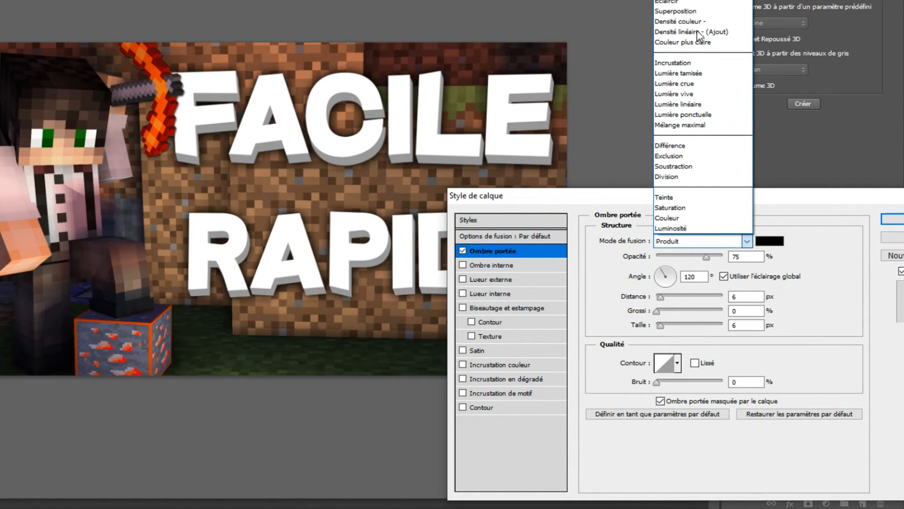
left_click(747, 241)
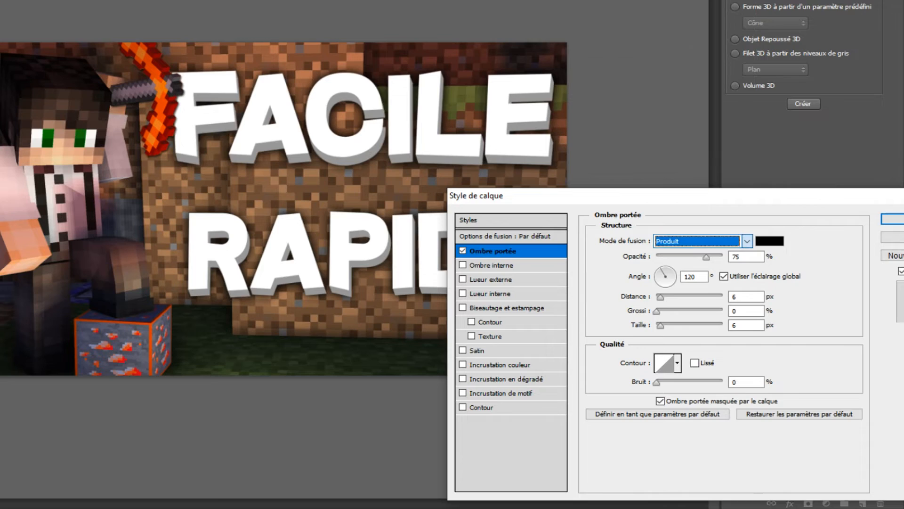
Set the pickaxe shadow's angle to -167°, opacity to 100% and size to 13 px, then apply the style
left_click(670, 279)
left_click(661, 280)
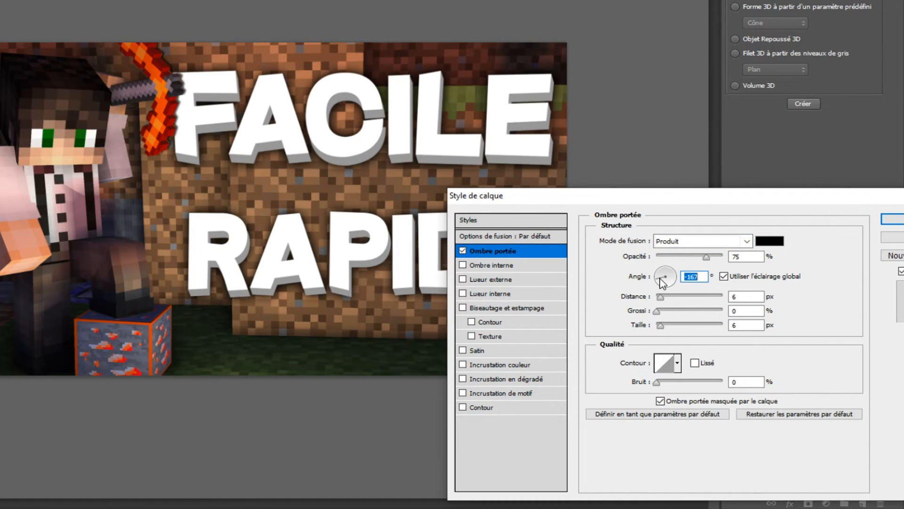
left_click_drag(660, 325, 661, 325)
left_click_drag(707, 257, 723, 256)
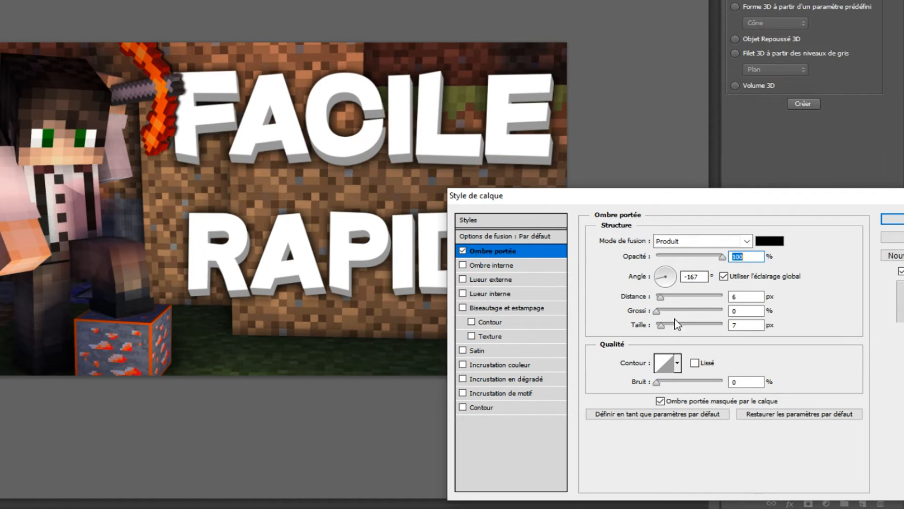
left_click_drag(662, 326, 664, 329)
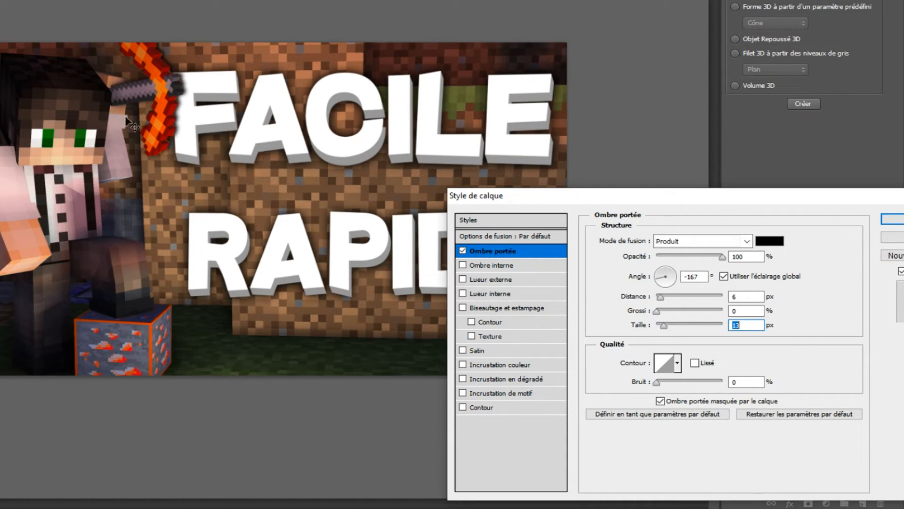
left_click(892, 219)
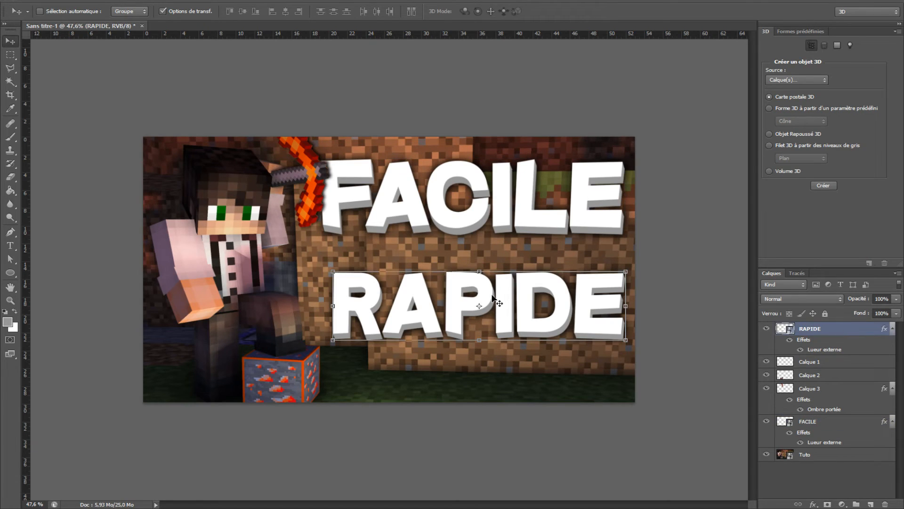
Shift the RAPIDE title down and left, enlarge it slightly and apply the transformation
left_click_drag(493, 297, 480, 303)
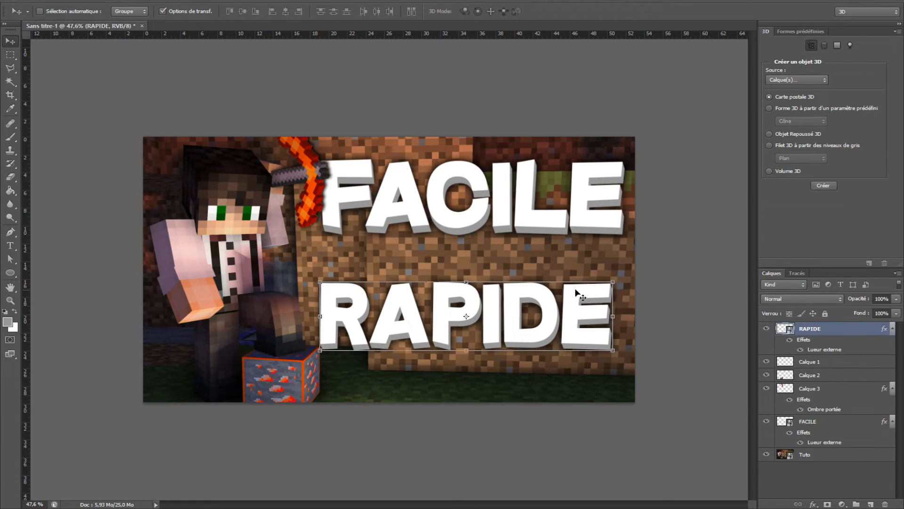
left_click_drag(613, 281, 591, 311)
key("Return")
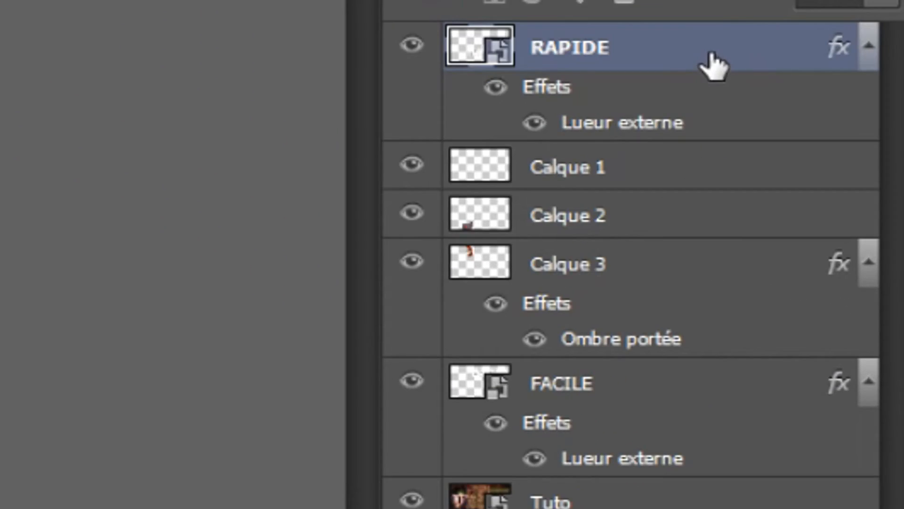
Place the RAPIDE layer between Calque 2 and Calque 3, and enlarge the title until it reaches the image's right edge
left_click_drag(849, 333, 847, 367)
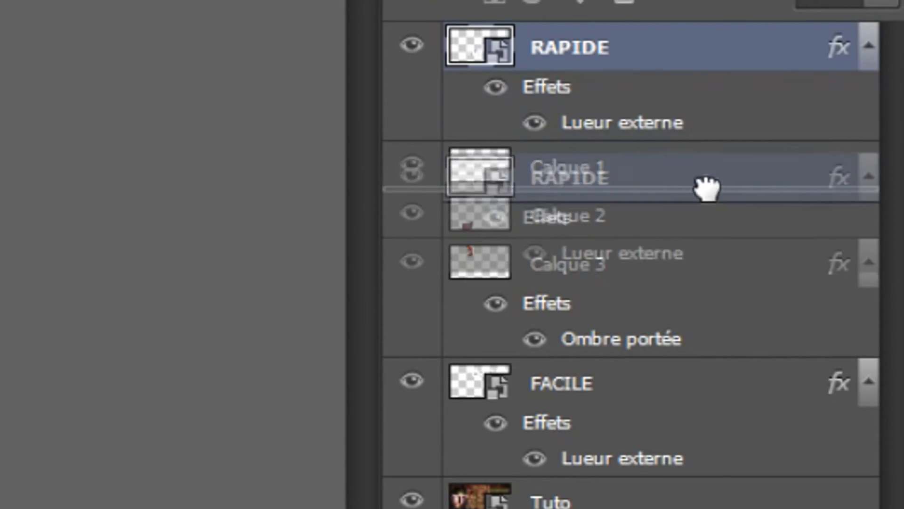
left_click_drag(706, 188, 716, 256)
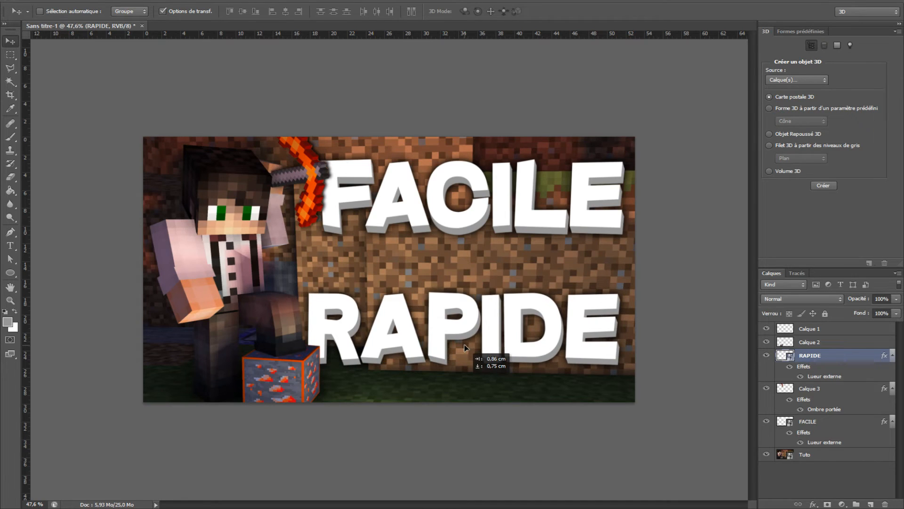
left_click_drag(630, 284, 615, 312)
key("Return")
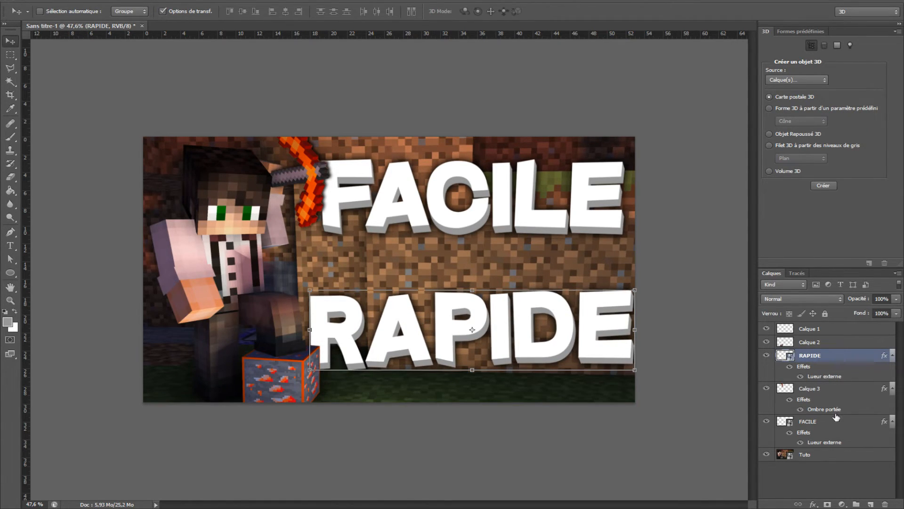
Add a drop shadow (Ombre portée) with the Normal blend mode to the ore block layer, Calque 2
left_click(842, 394)
left_click(837, 360)
left_click(839, 344)
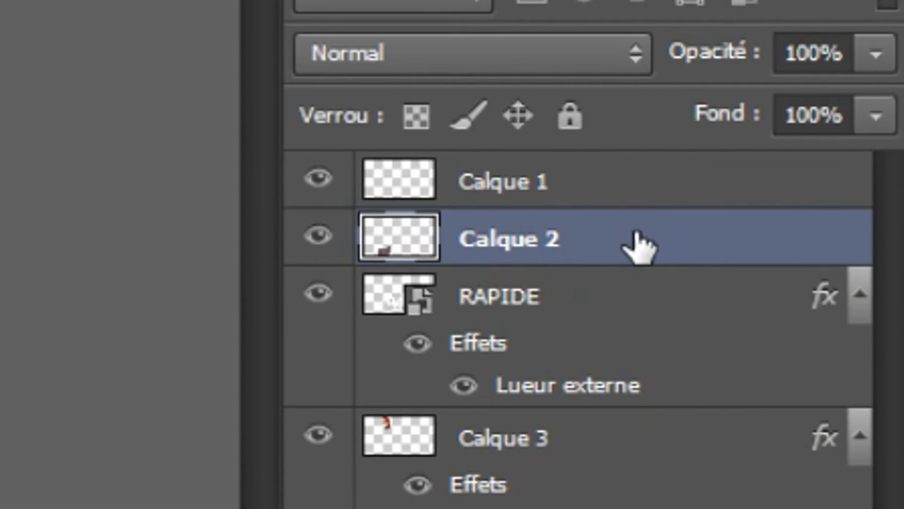
double_click(638, 242)
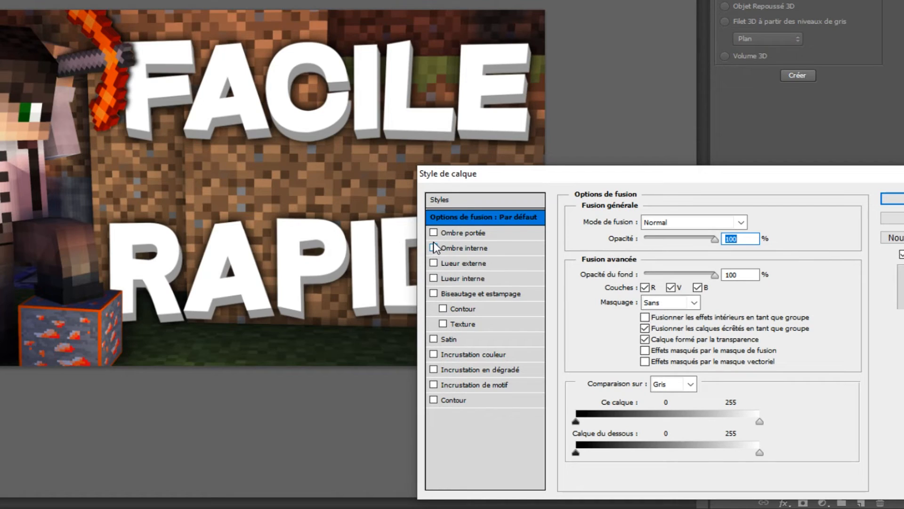
left_click(456, 232)
left_click(691, 223)
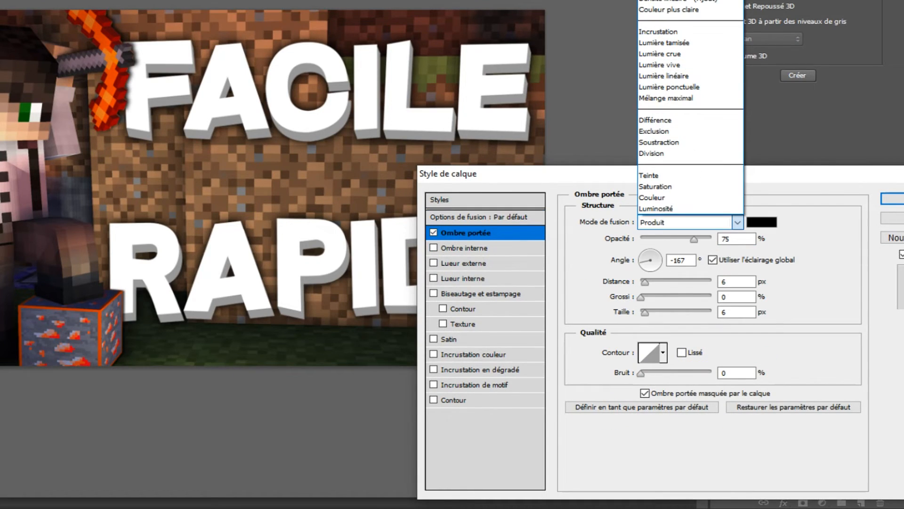
left_click(669, 1)
Set the ore block shadow's opacity to 100% and size to 24 px, then apply the style
left_click_drag(694, 239, 711, 239)
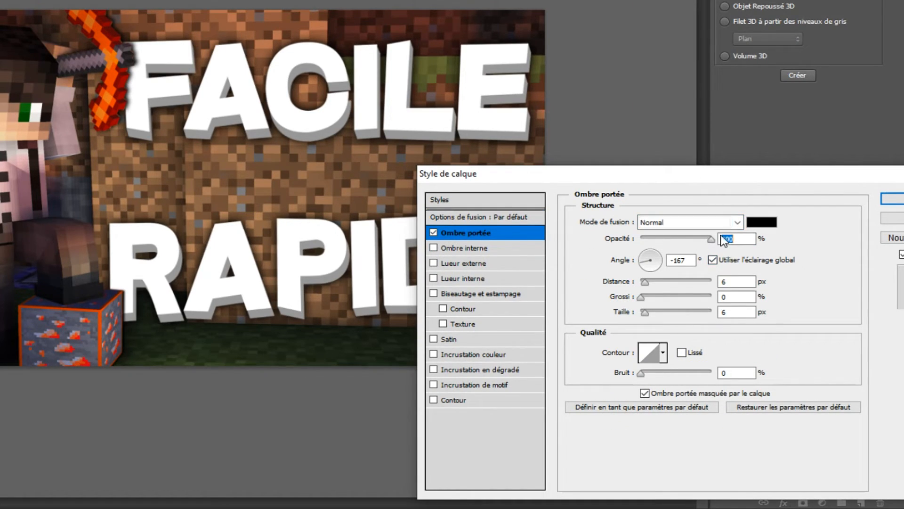
left_click_drag(648, 316, 653, 310)
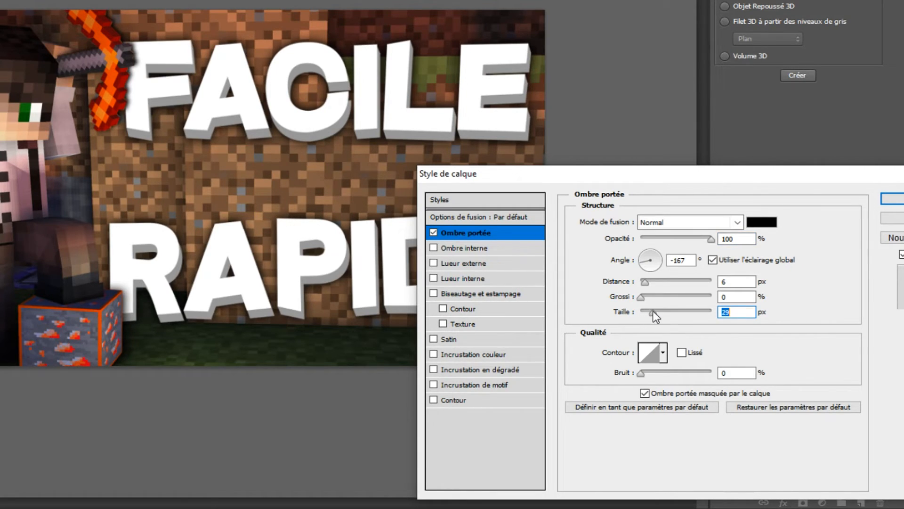
left_click_drag(652, 312, 652, 316)
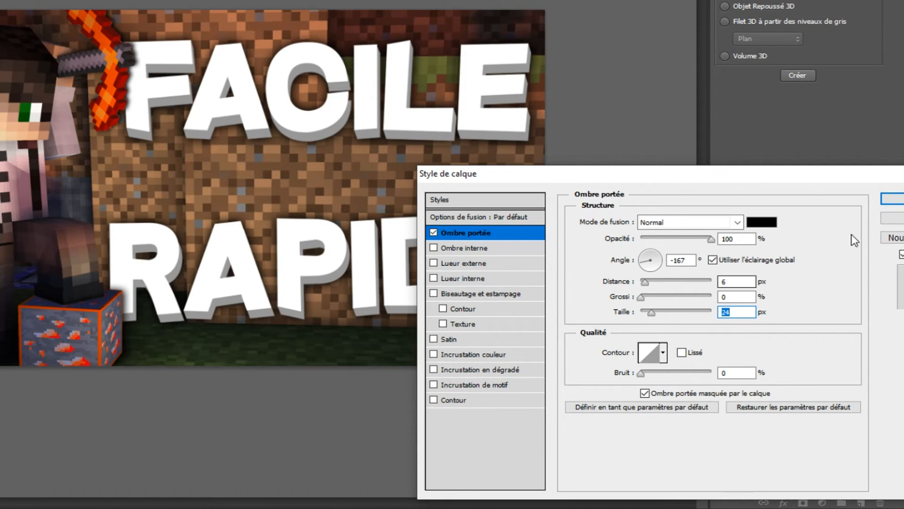
left_click(891, 199)
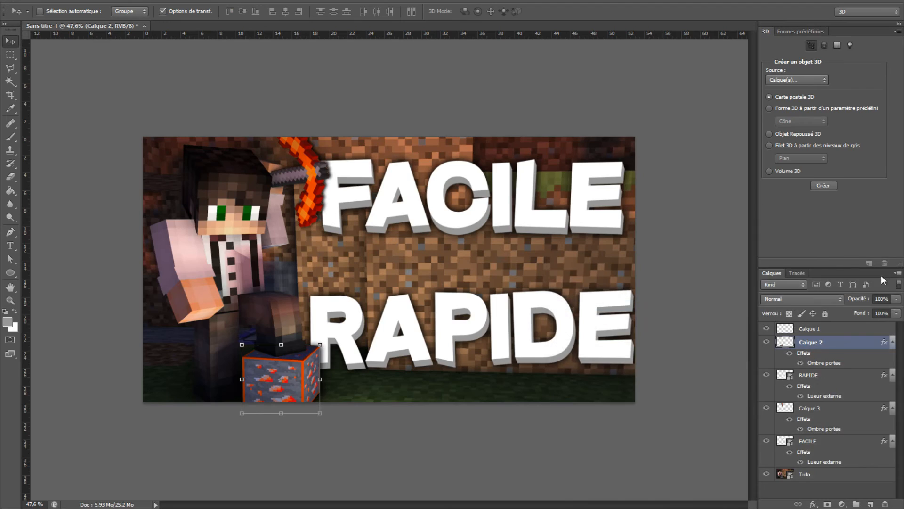
Tilt the RAPIDE title slightly so its text rises toward the image's right edge
left_click(840, 374)
scroll(620, 323, "down", 2)
left_click_drag(511, 303, 514, 309)
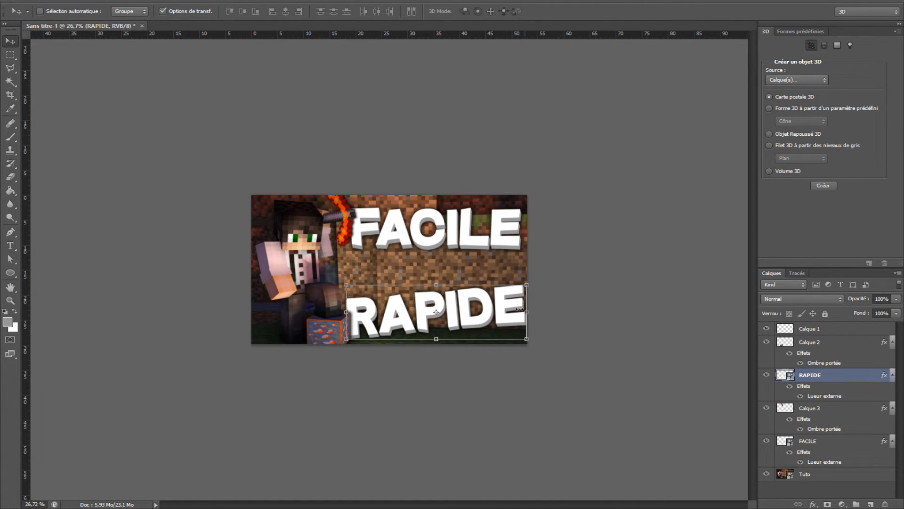
Scale the FACILE title to about 116% toward the image's right edge and apply the transformation
left_click(846, 345)
left_click(840, 442)
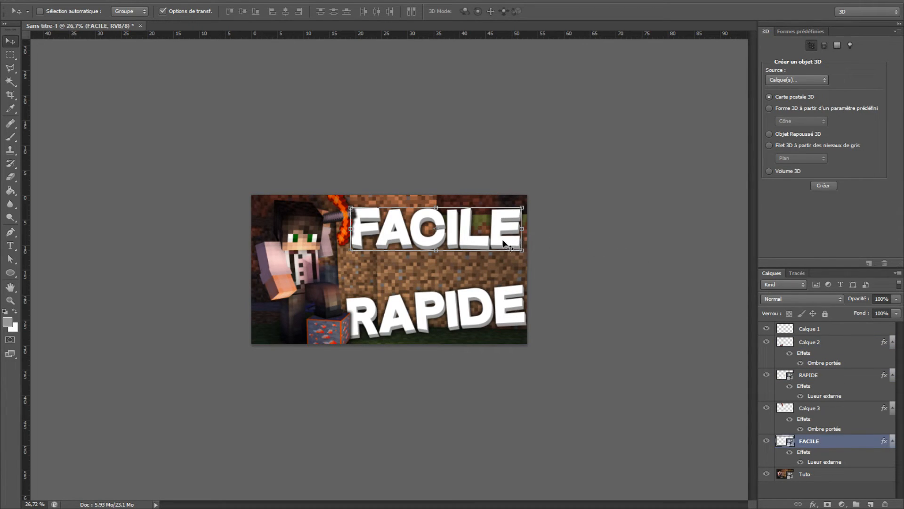
left_click_drag(523, 251, 525, 251)
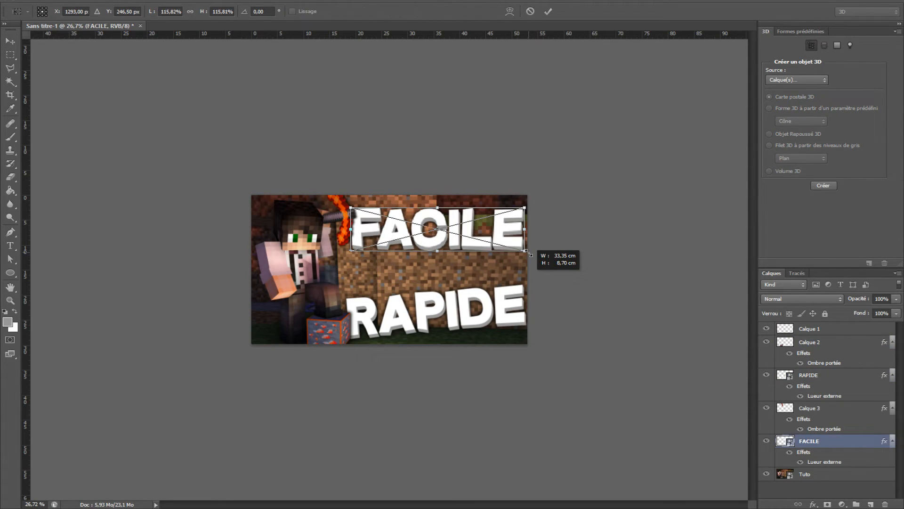
key("Return")
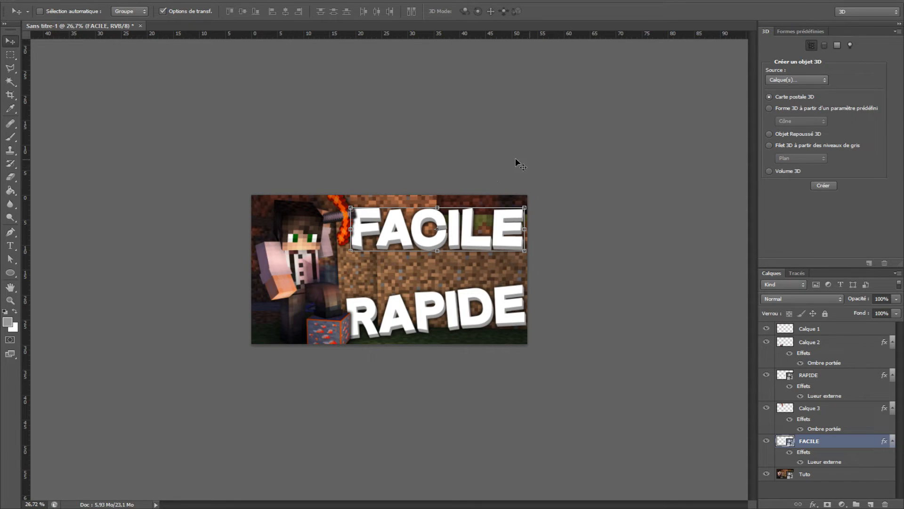
Import the curved arrow image courbe-fleche-vers-le-bas into the composition and place its layer above Calque 1
left_click(29, 1)
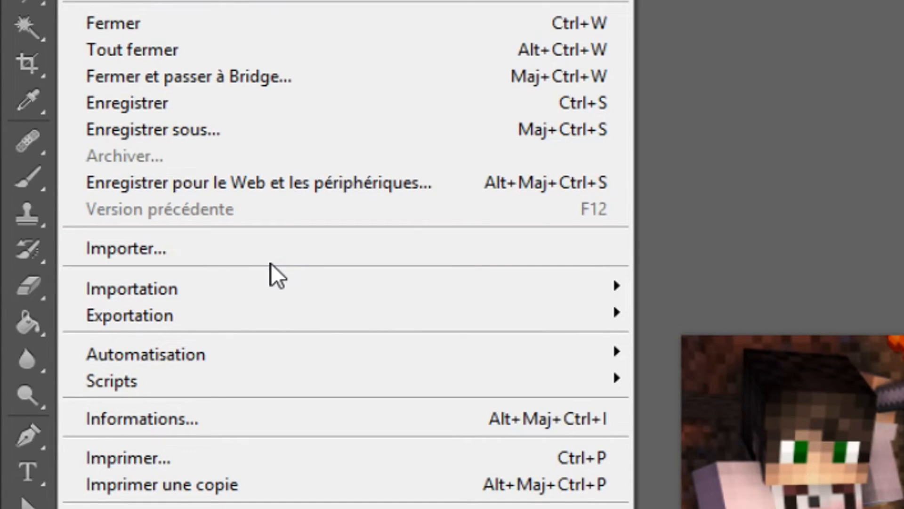
left_click(99, 162)
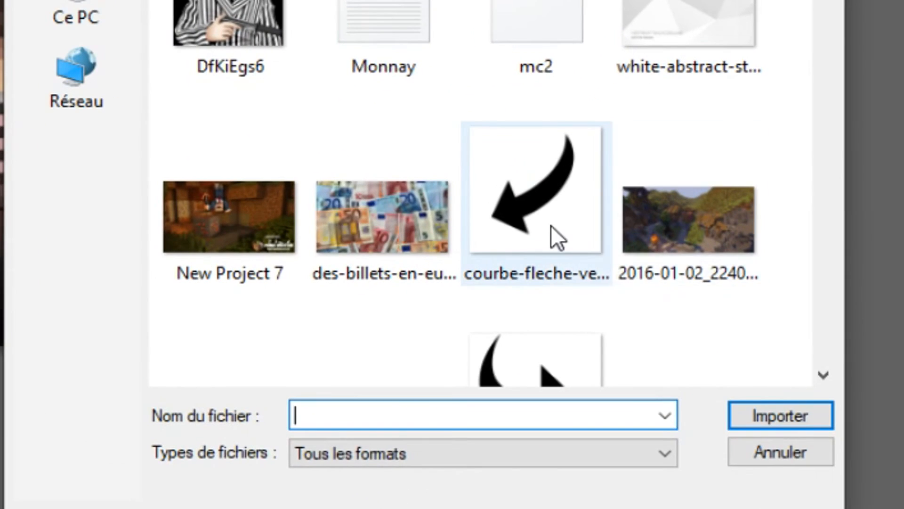
double_click(550, 210)
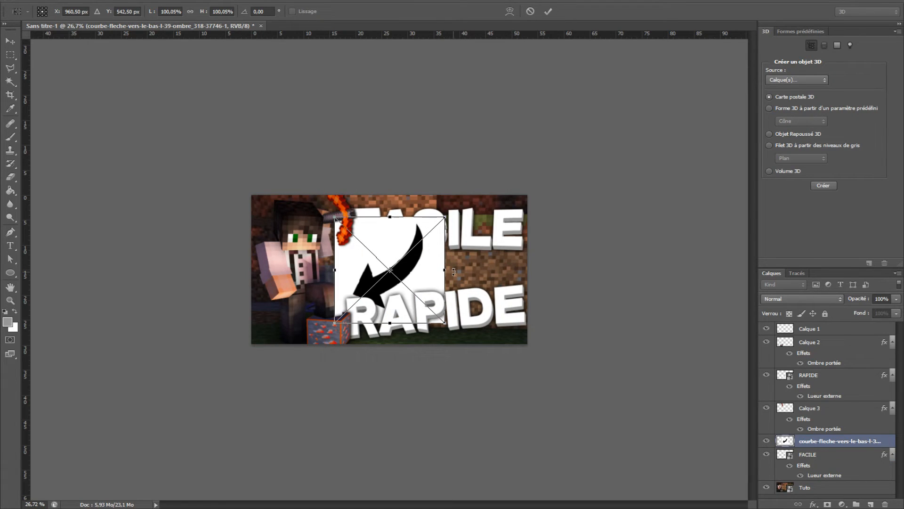
key("Return")
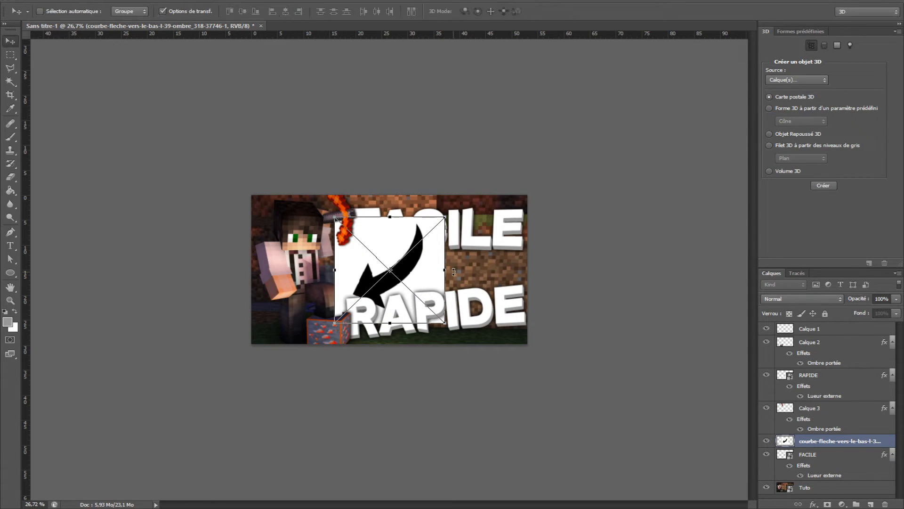
left_click_drag(851, 443, 843, 327)
Rasterize the curved arrow layer and delete its white background using a Magic Wand selection, leaving only the black arrow
scroll(398, 278, "up", 1)
scroll(396, 278, "up", 3)
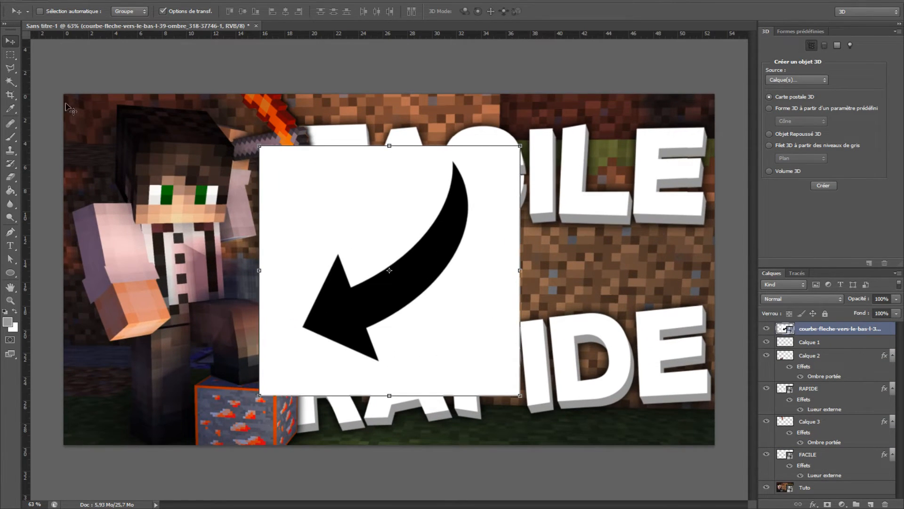
left_click(15, 83)
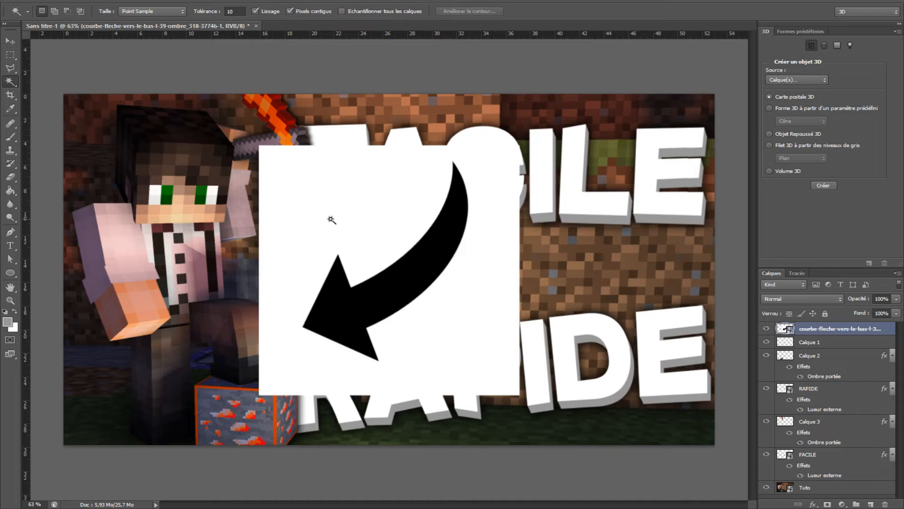
left_click(331, 220)
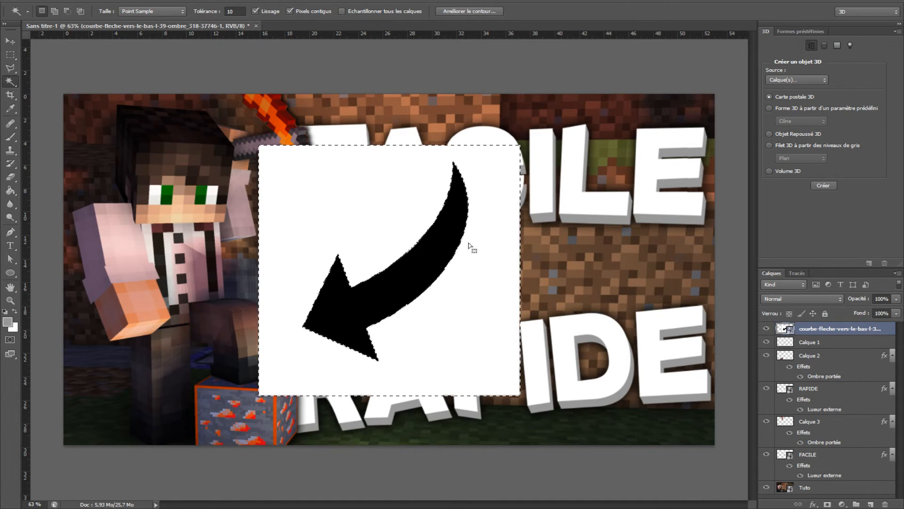
right_click(827, 335)
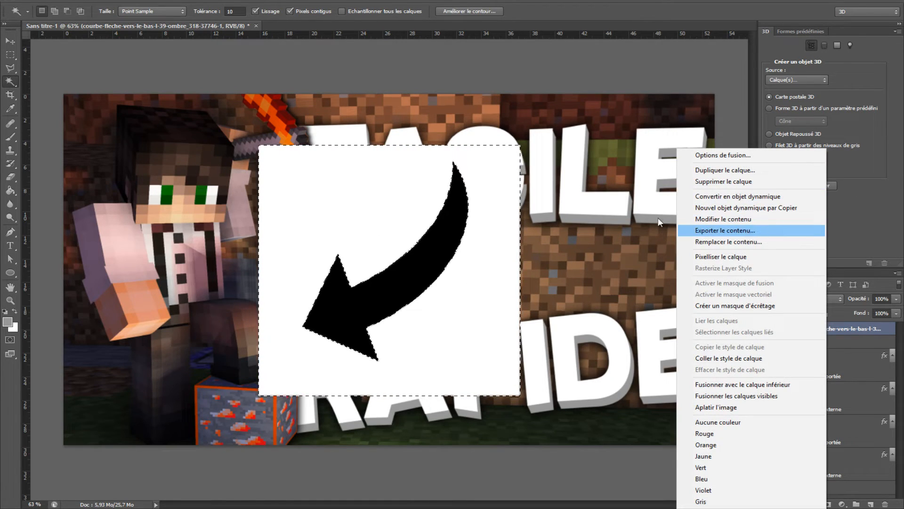
left_click(787, 258)
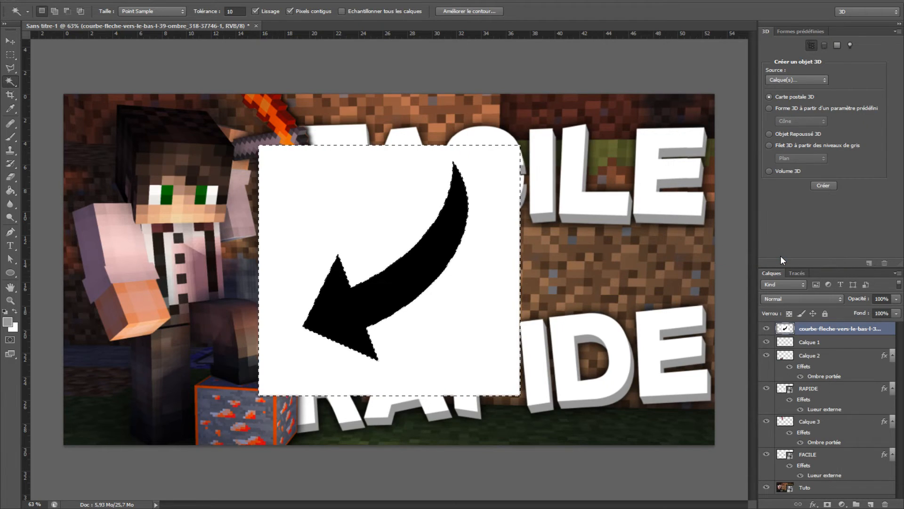
key("Delete")
key("ctrl+d")
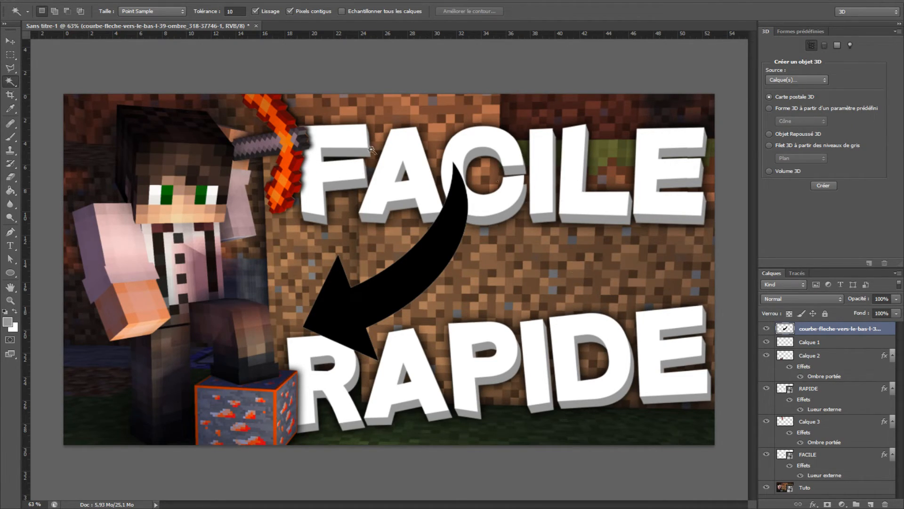
Enlarge the arrow to about 116%, rotate it so its head points toward the character, and place it between the two titles
left_click(10, 41)
left_click_drag(432, 249, 482, 260)
left_click_drag(531, 160, 626, 242)
left_click_drag(488, 285, 520, 276)
left_click_drag(341, 280, 299, 286)
left_click_drag(506, 283, 493, 294)
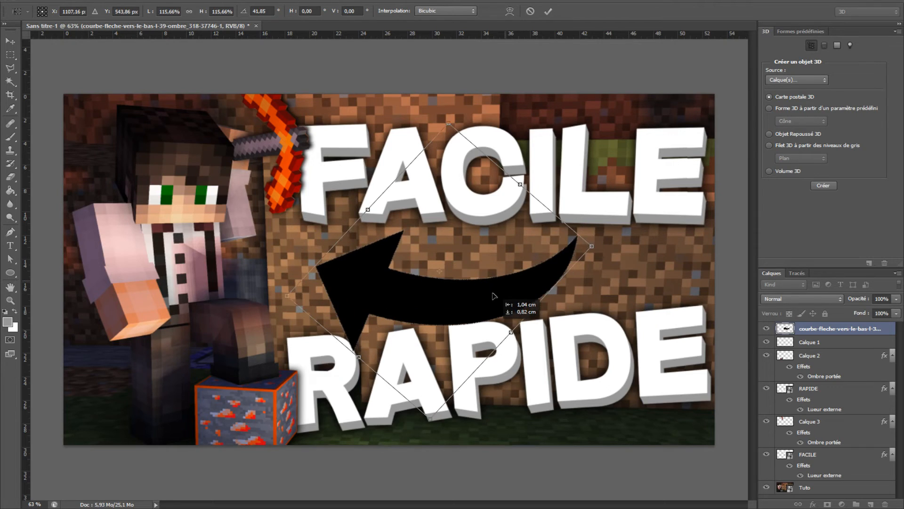
left_click_drag(631, 244, 631, 191)
left_click_drag(516, 284, 524, 282)
key("Return")
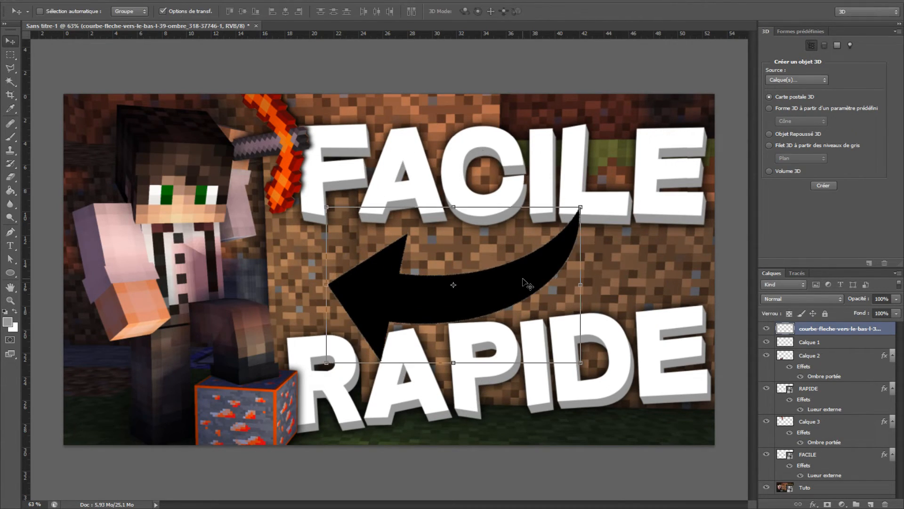
Move the arrow layer directly above Tuto, and shift and slightly enlarge the arrow so it fills the space between the titles
left_click_drag(852, 330, 853, 477)
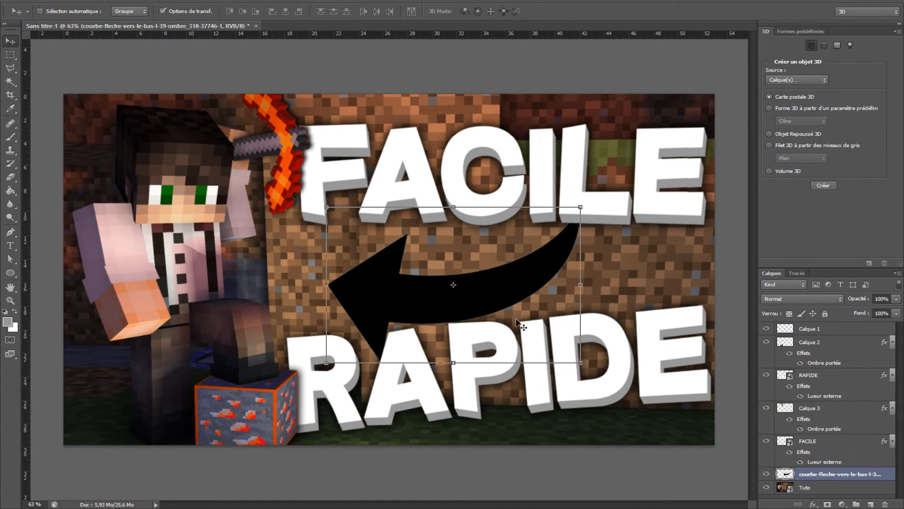
left_click_drag(521, 297, 489, 289)
left_click_drag(551, 200, 575, 187)
key("Return")
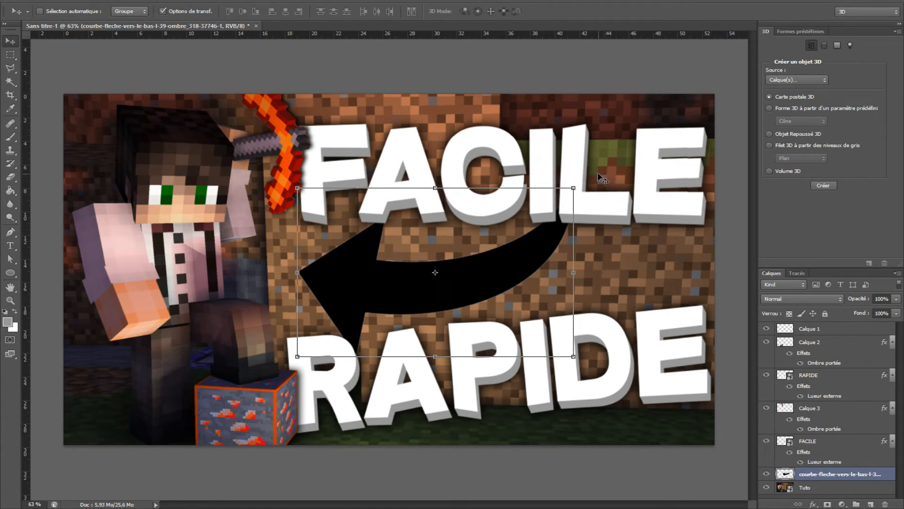
Rotate the arrow by -1.38°, apply the transformation, and move its layer above Calque 1
left_click_drag(584, 184, 583, 180)
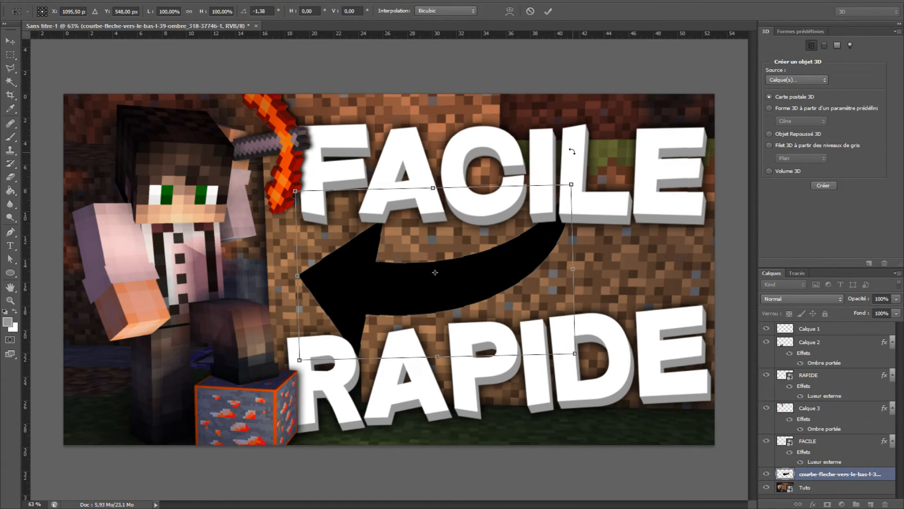
left_click(10, 41)
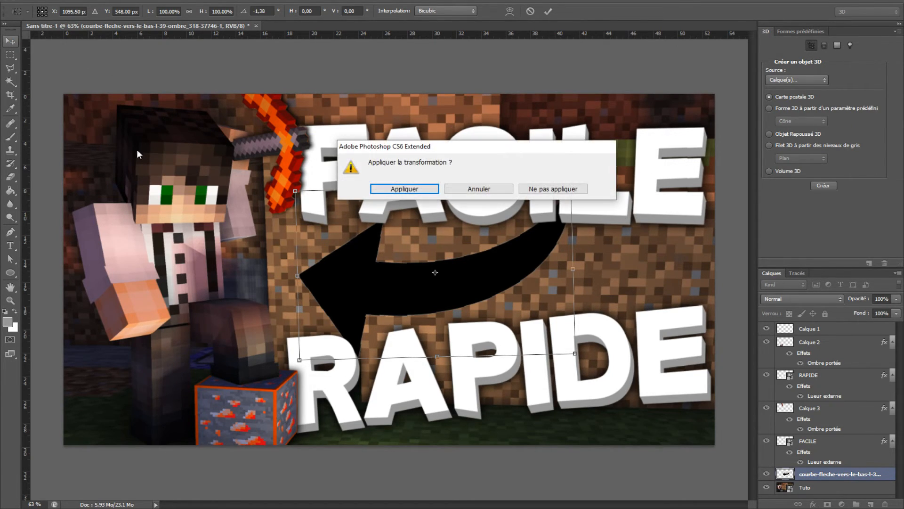
left_click(407, 187)
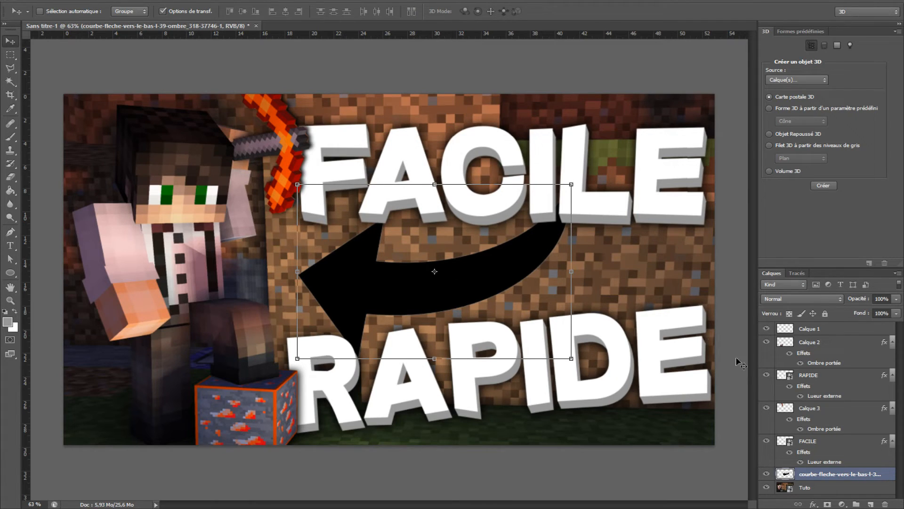
left_click_drag(838, 481, 841, 326)
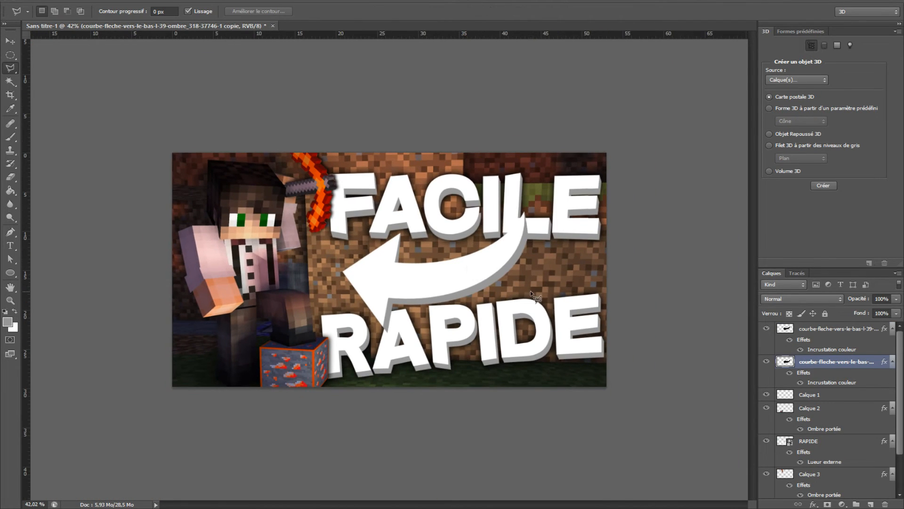
Convert the white arrow layer and its grey extruded copy into a single smart object
scroll(414, 269, "up", 2)
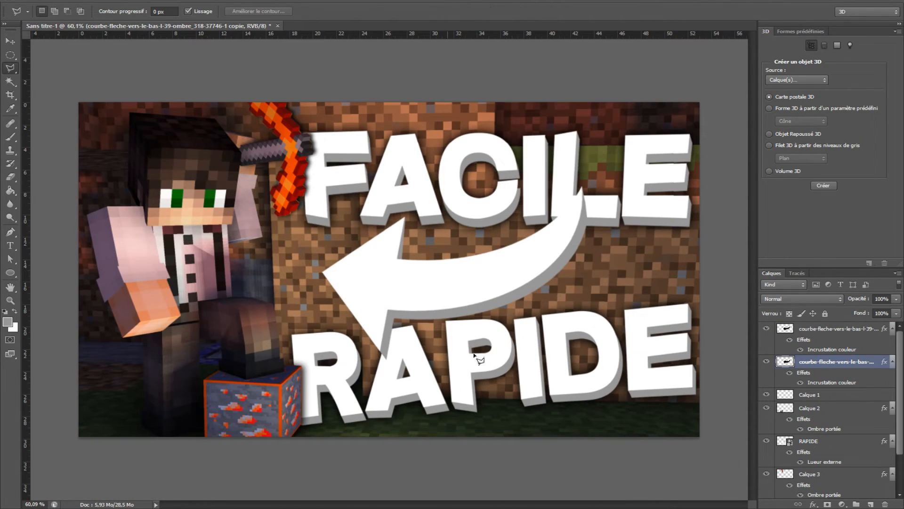
scroll(608, 205, "up", 5)
left_click(597, 176)
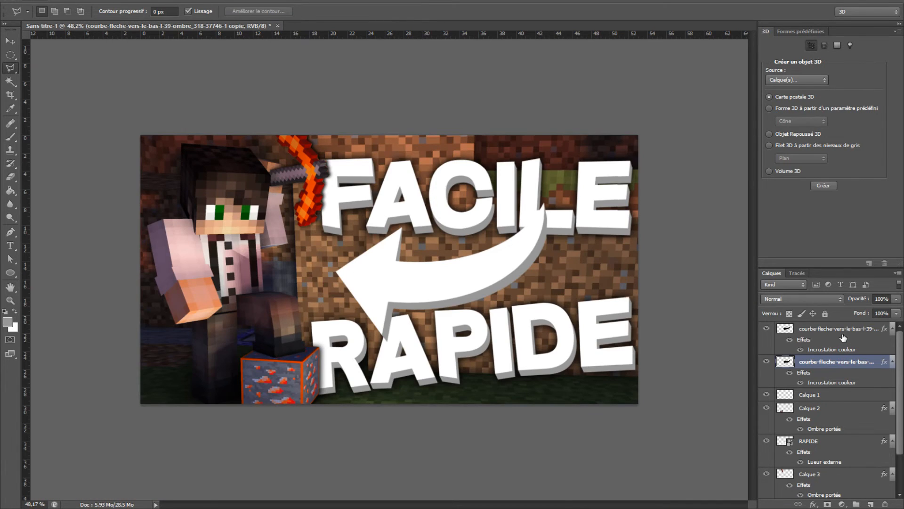
left_click(843, 336, "ctrl")
right_click(843, 335)
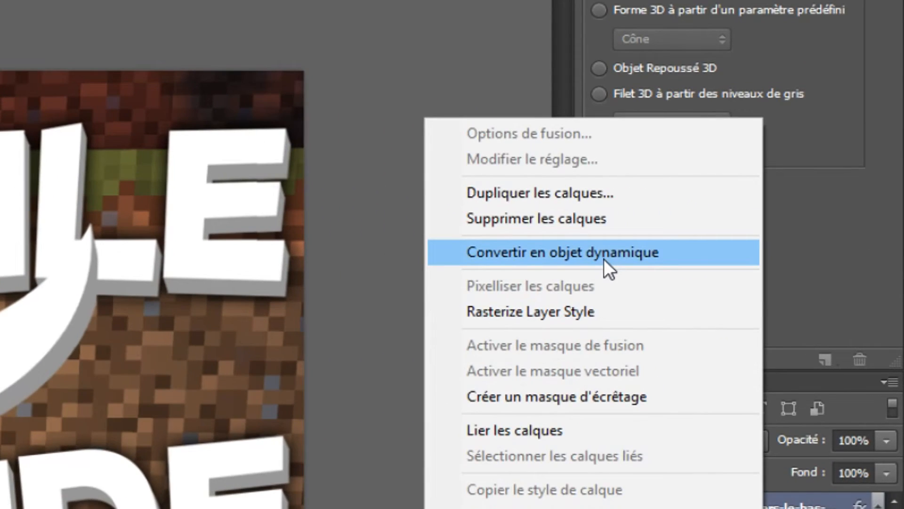
left_click(604, 258)
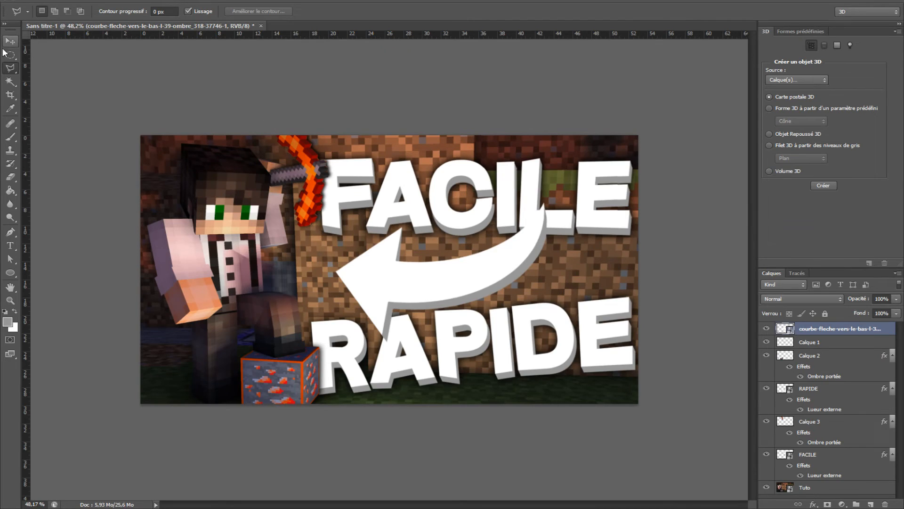
Shrink the 3D arrow slightly and reposition it between the titles, with its layer directly above Tuto
left_click_drag(547, 202, 531, 213)
key("Return")
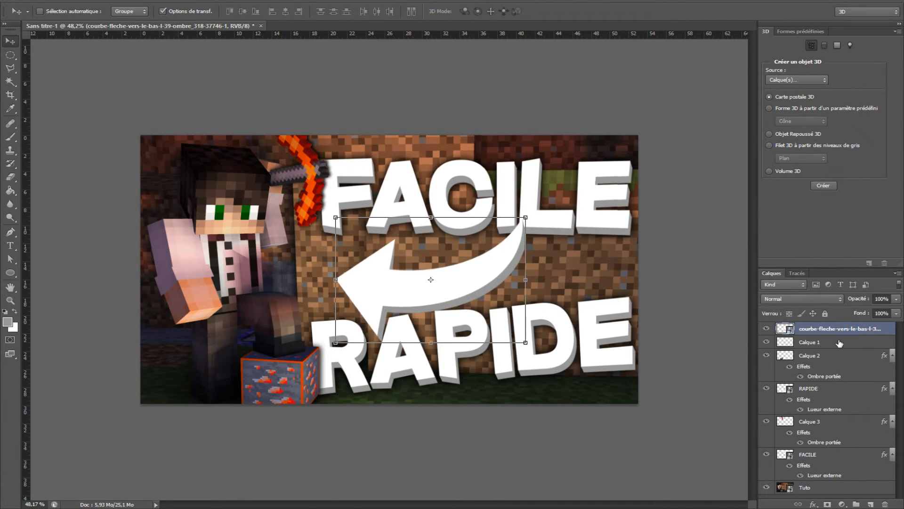
left_click_drag(843, 332, 837, 463)
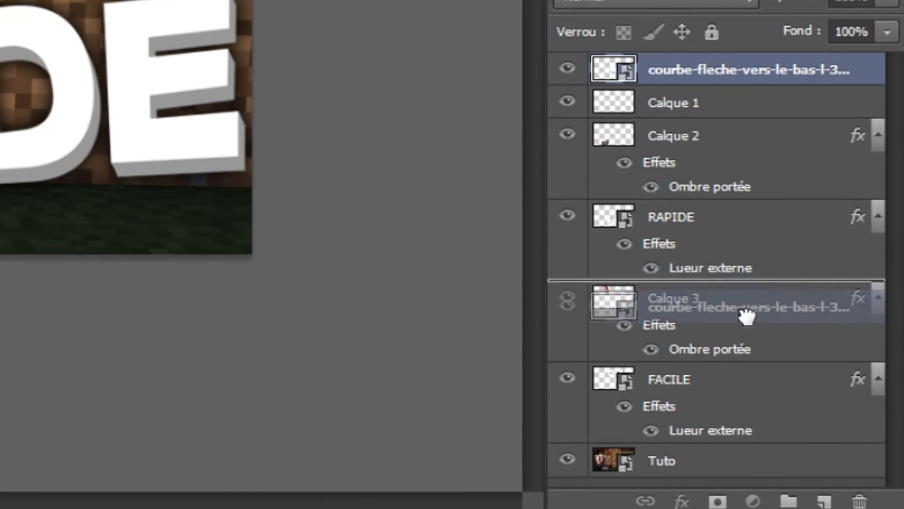
left_click_drag(742, 405, 736, 445)
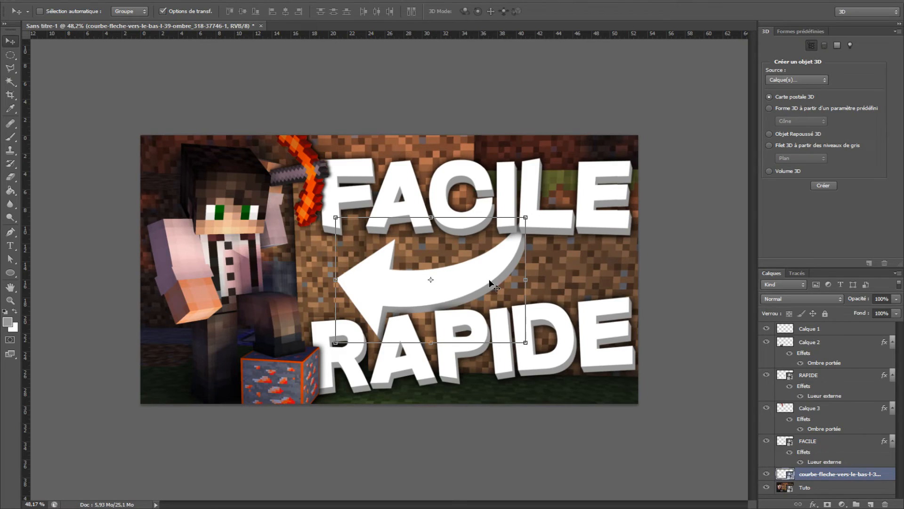
left_click_drag(493, 281, 500, 276)
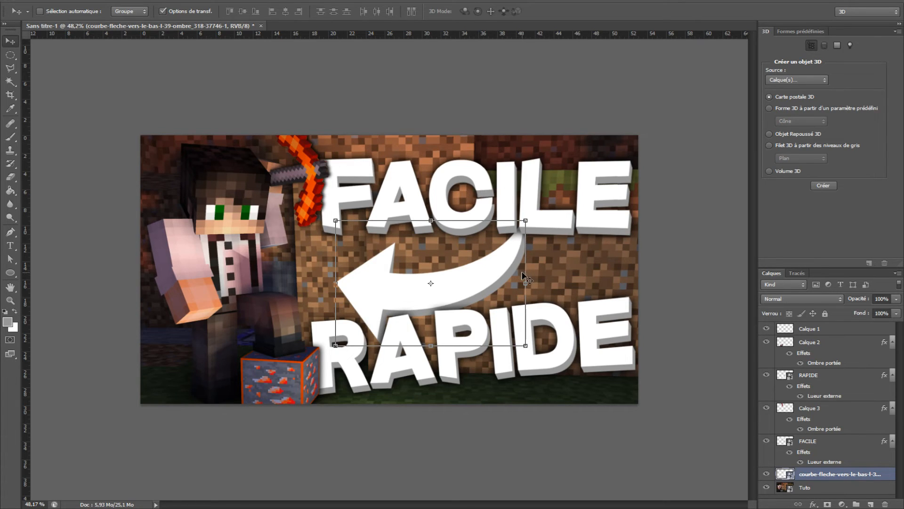
left_click_drag(490, 278, 460, 291)
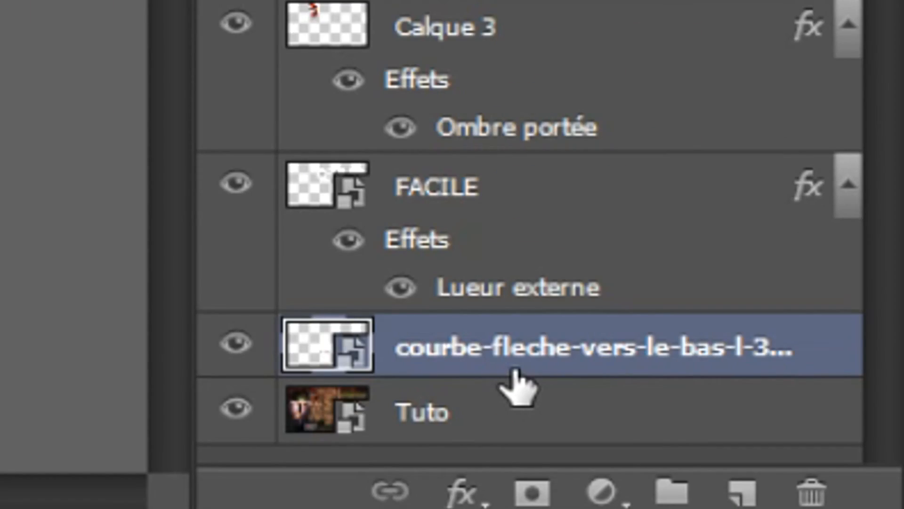
Copy the FACILE title's layer style and paste it onto the arrow layer
double_click(514, 371)
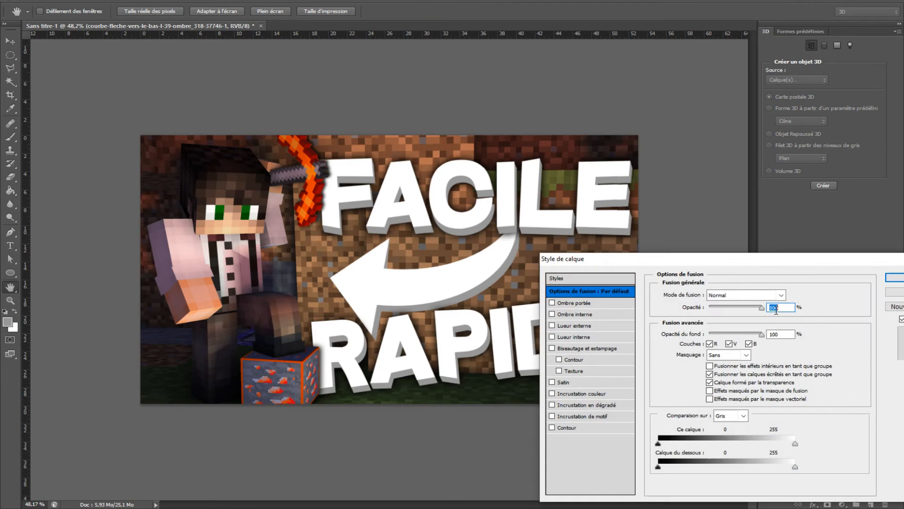
left_click(887, 294)
right_click(841, 440)
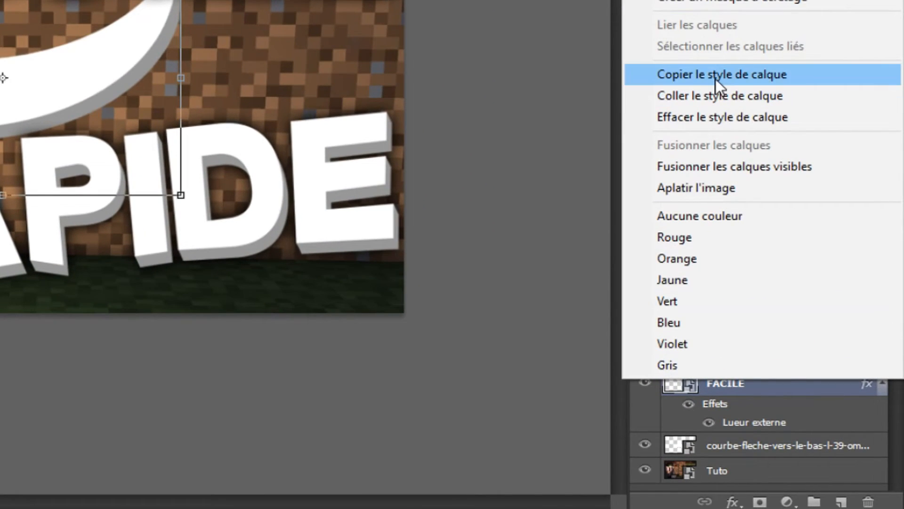
left_click(769, 198)
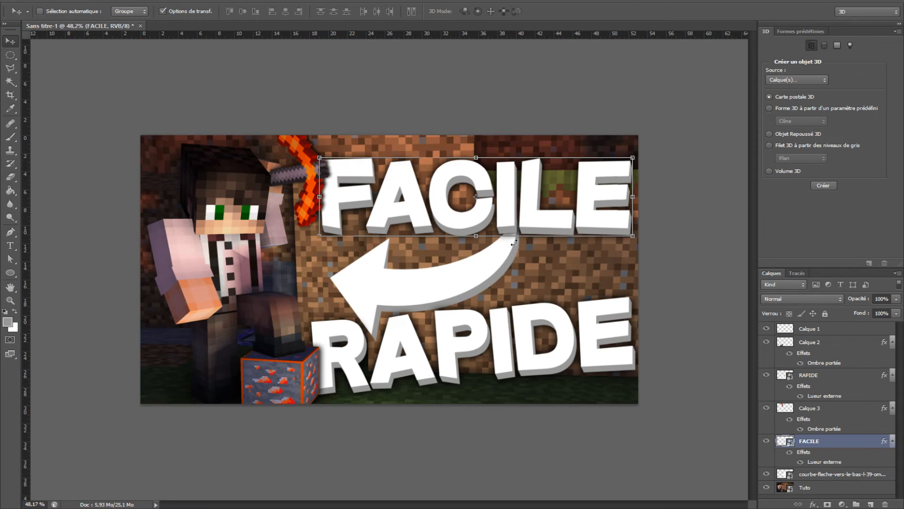
right_click(866, 478)
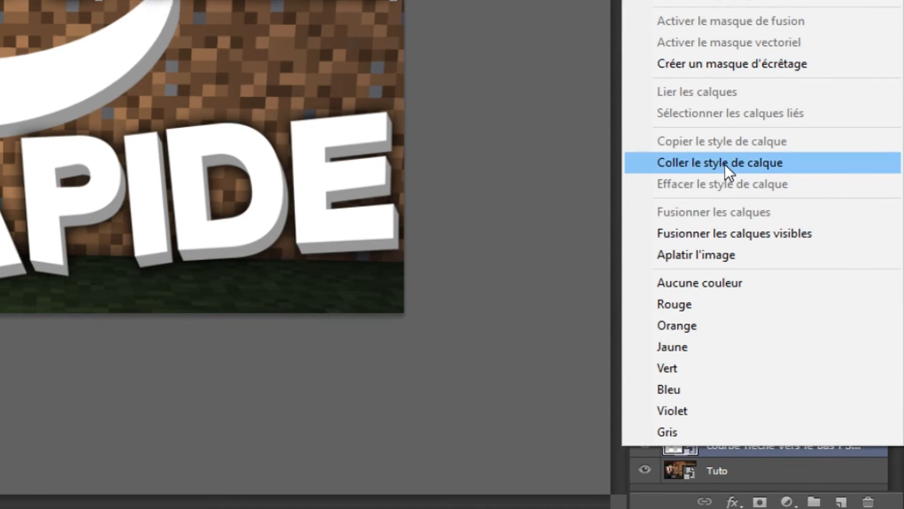
left_click(727, 166)
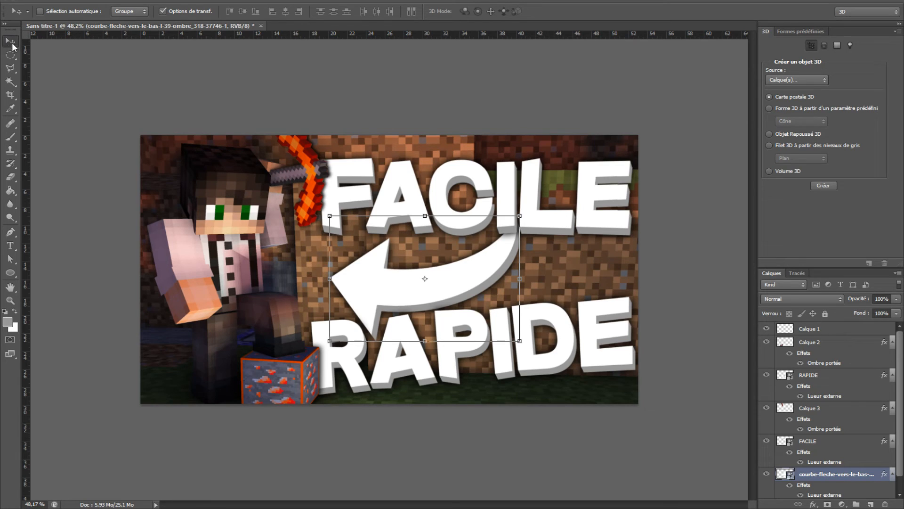
Select the RAPIDE, FACILE and arrow layers together and rotate them by -1.45°
left_click(9, 55)
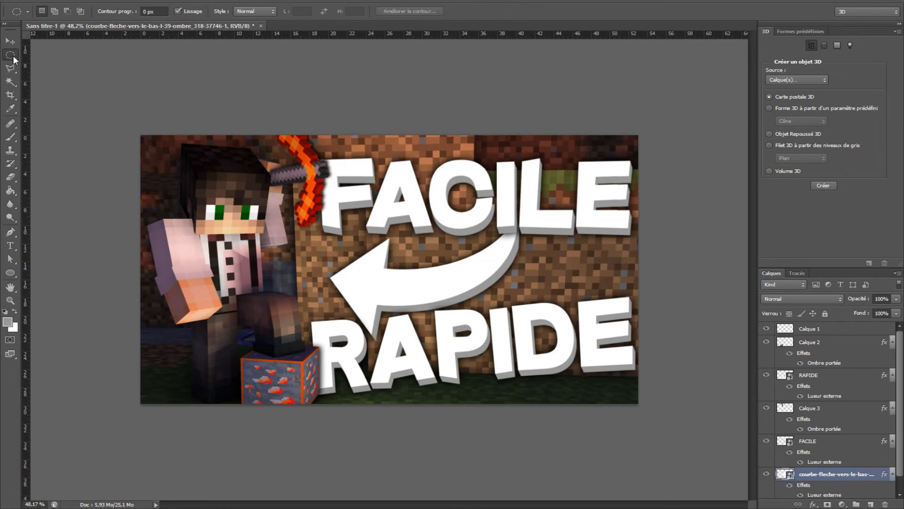
scroll(246, 151, "down", 5)
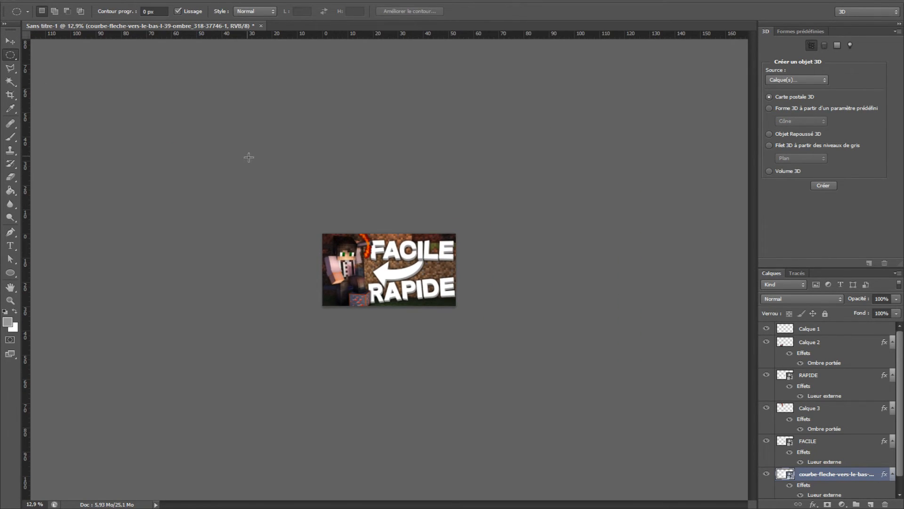
scroll(323, 187, "up", 4)
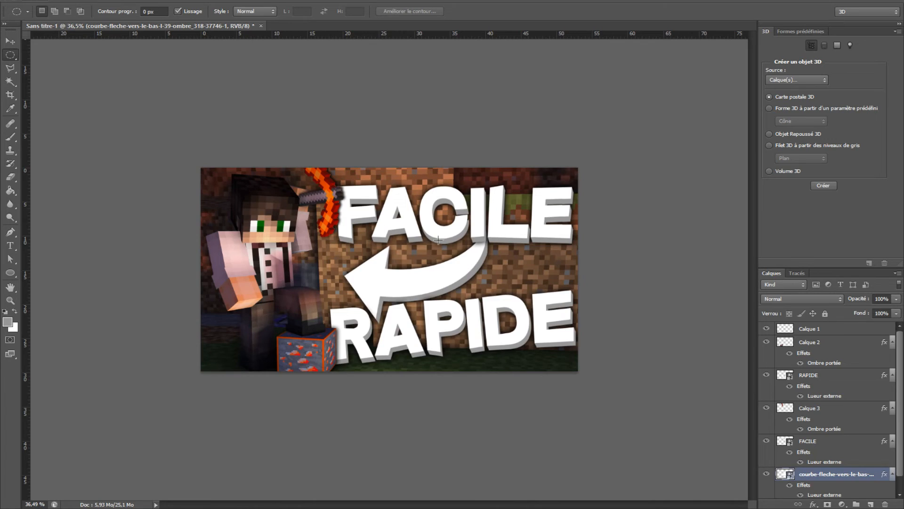
left_click(847, 442, "ctrl")
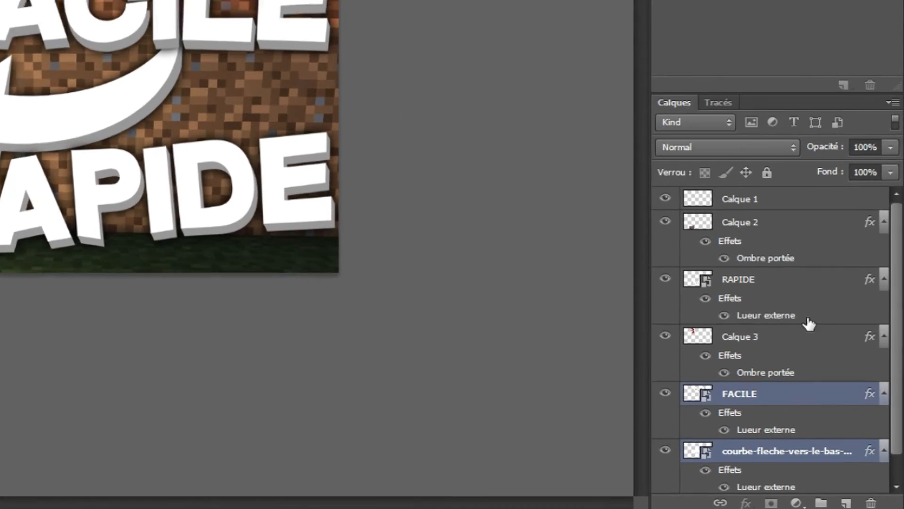
left_click(845, 375, "ctrl")
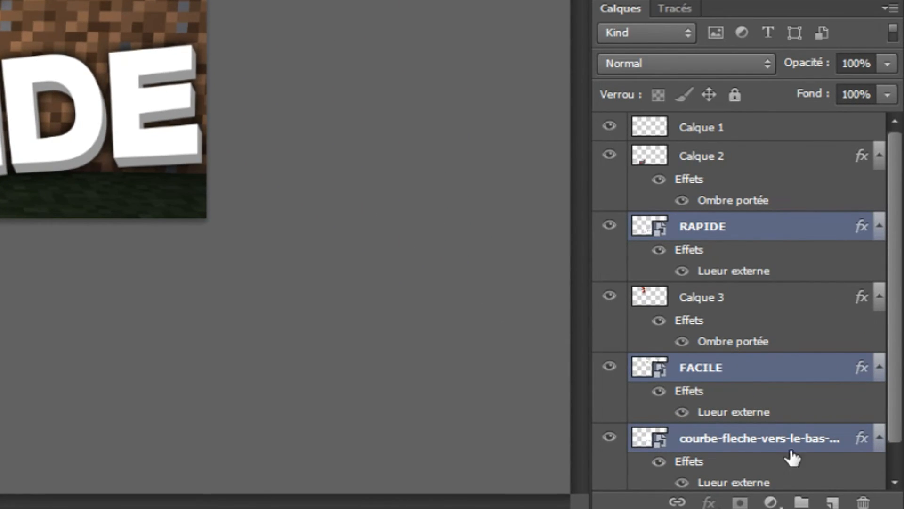
key("ctrl+t")
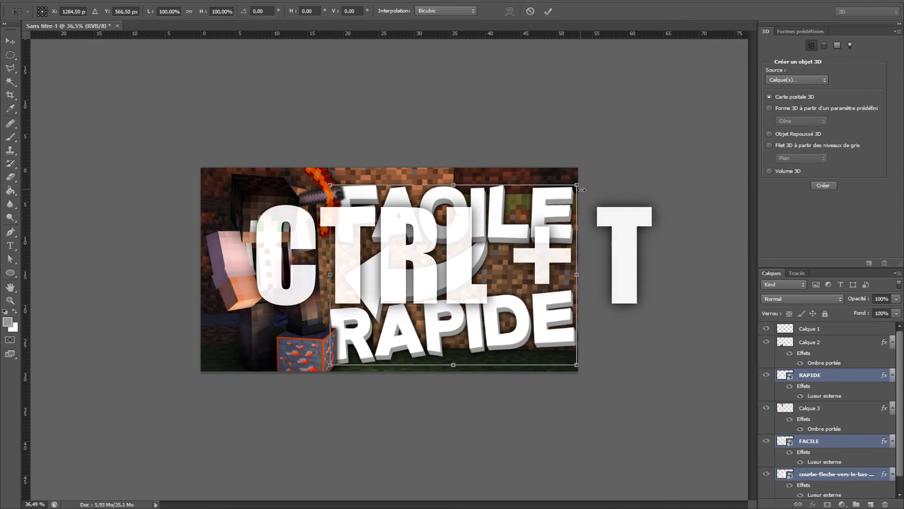
left_click_drag(584, 182, 583, 175)
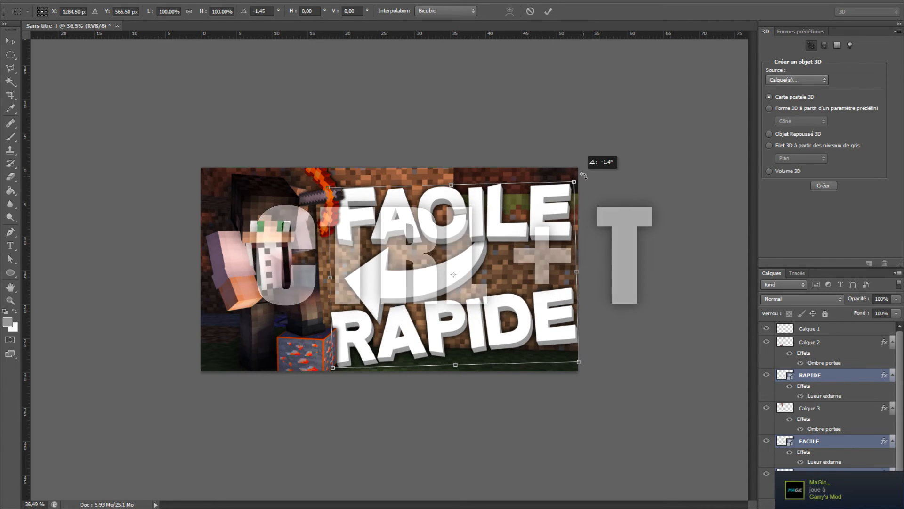
Shift the rotated titles and arrow slightly up and to the left, and apply the transformation
left_click_drag(523, 231, 521, 222)
key("Left")
key("Down")
key("Up")
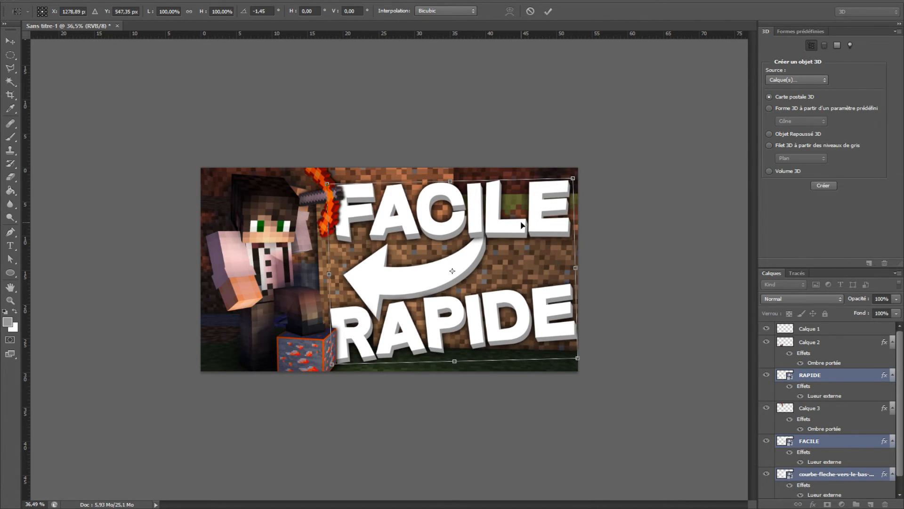
left_click(10, 41)
left_click(404, 189)
scroll(537, 202, "down", 5)
scroll(658, 257, "up", 5)
key("m")
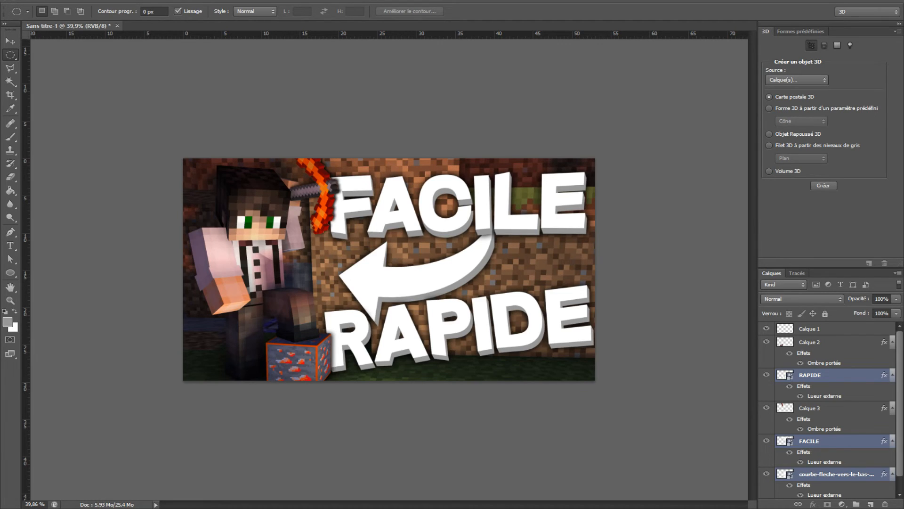
Add a new layer above Calque 1 and make a rectangular selection just inside the edges of the whole image
left_click(867, 326)
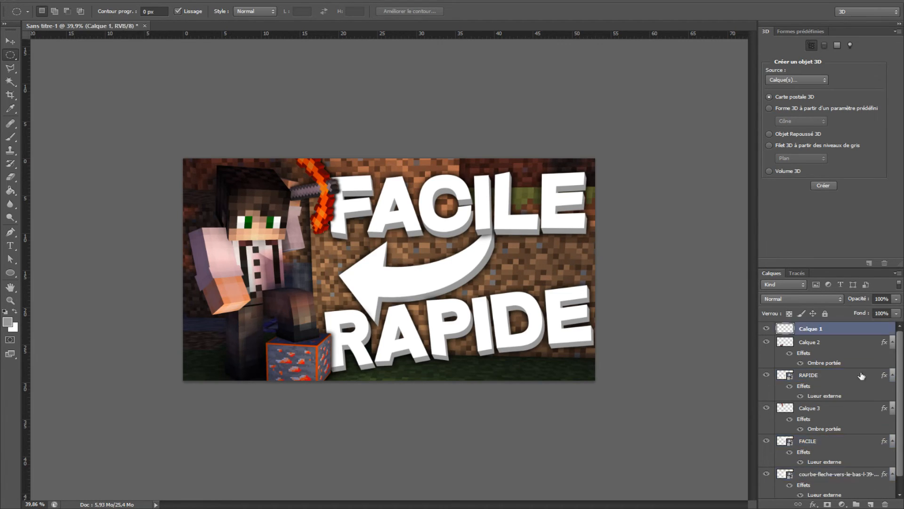
left_click(870, 502)
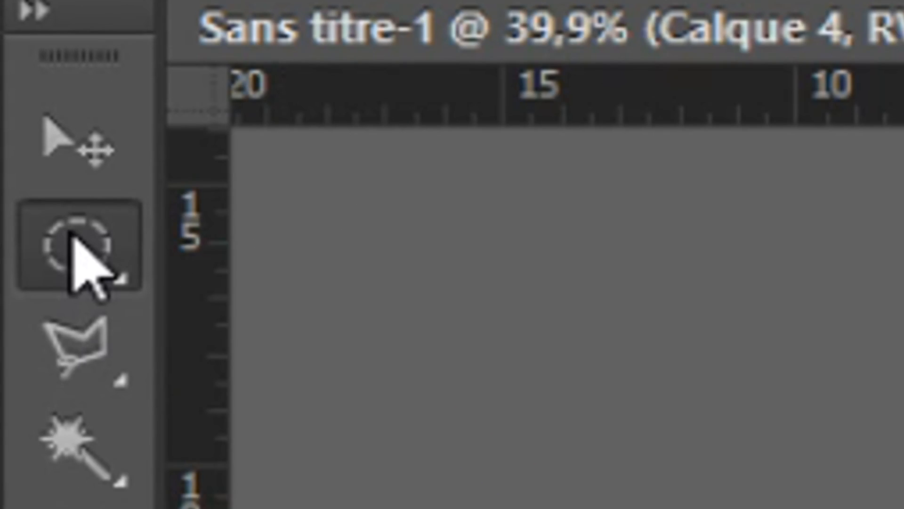
right_click(11, 54)
left_click(381, 264)
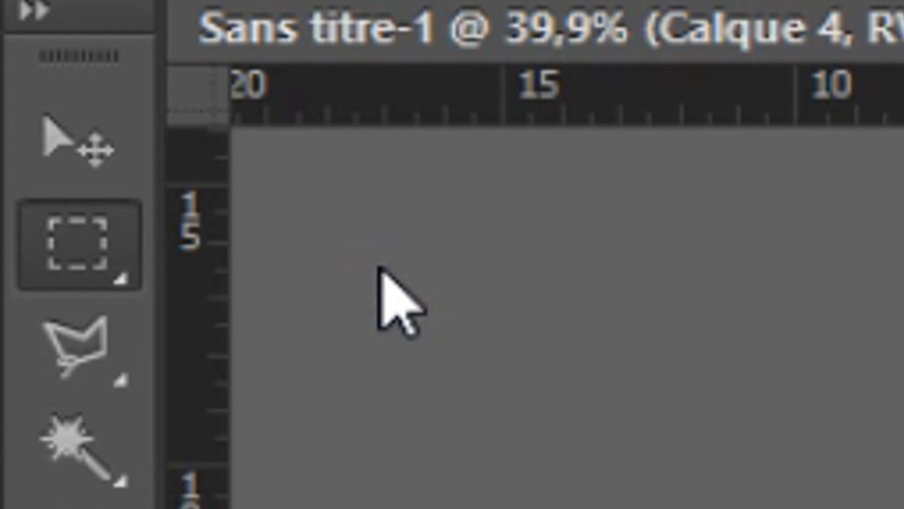
scroll(179, 158, "up", 3)
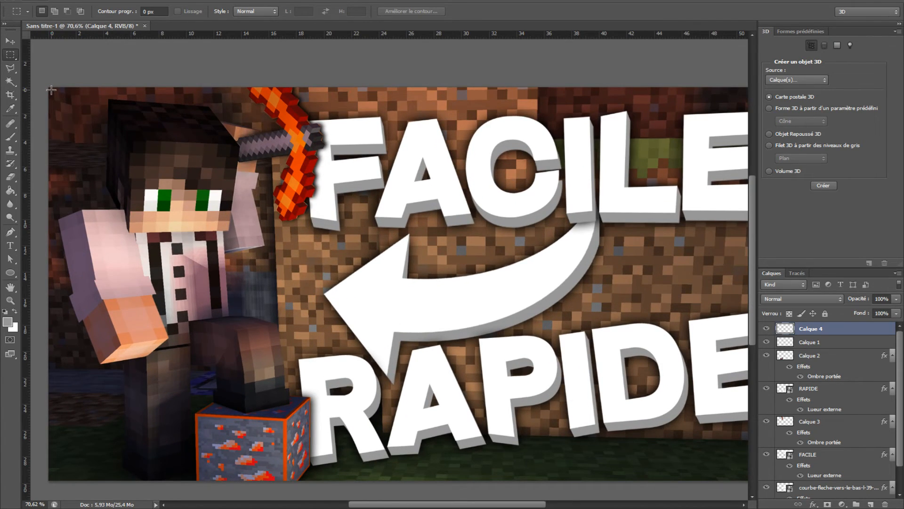
scroll(51, 90, "up", 5)
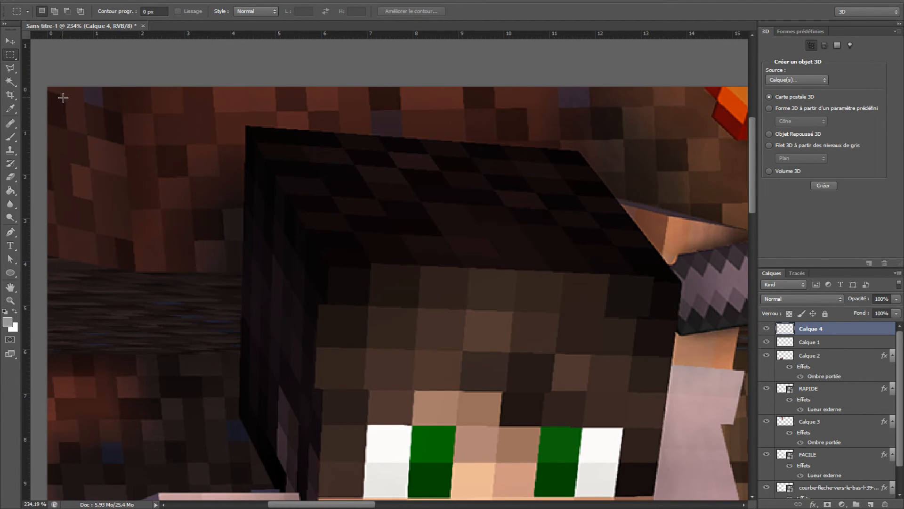
left_click_drag(64, 99, 360, 303)
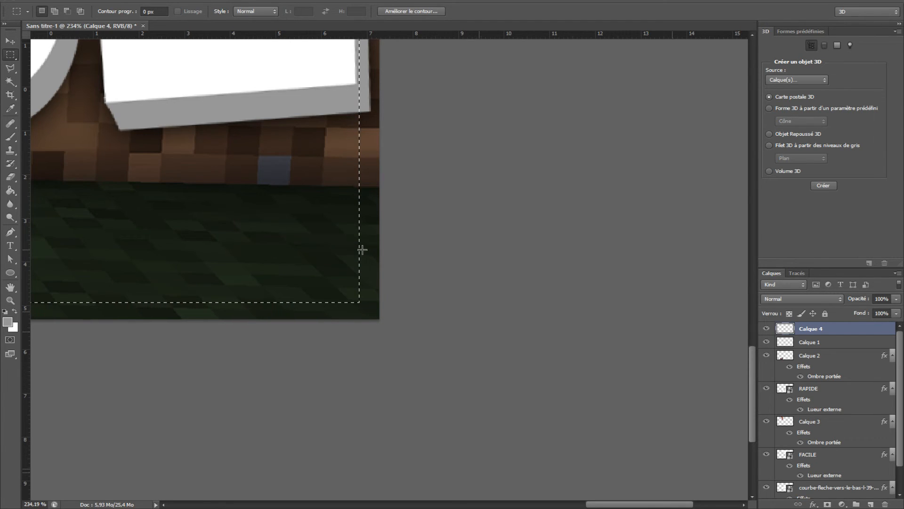
scroll(361, 234, "down", 1, "alt")
scroll(360, 235, "down", 15, "alt")
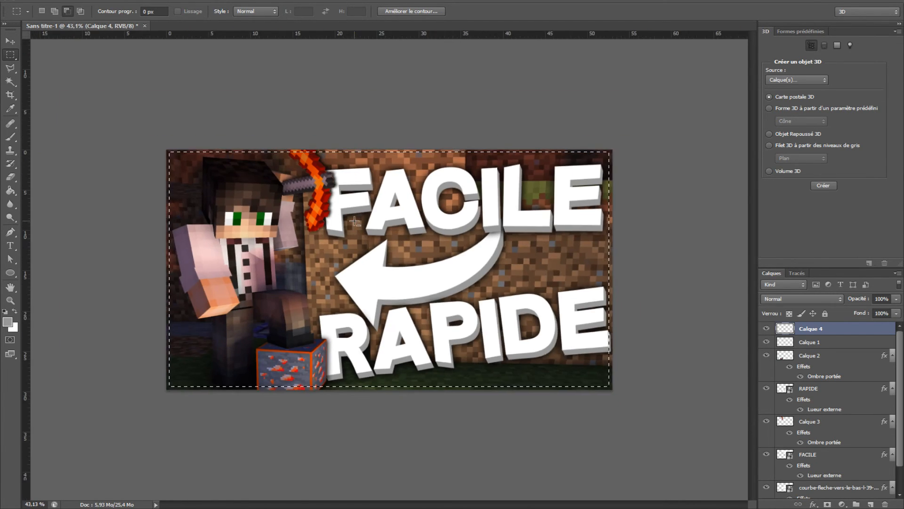
scroll(394, 276, "up", 1, "alt")
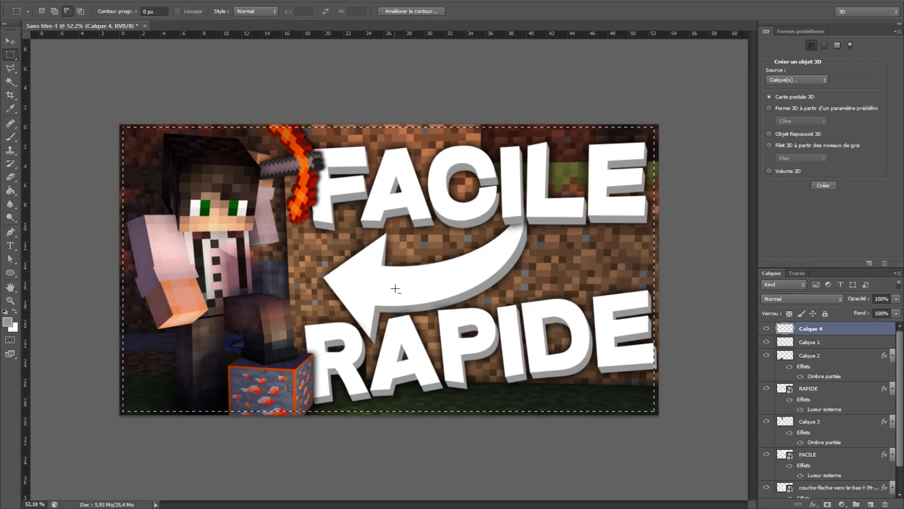
Invert the selection, fill the thin border around the image with the grey foreground colour, and deselect
right_click(431, 314)
left_click(459, 333)
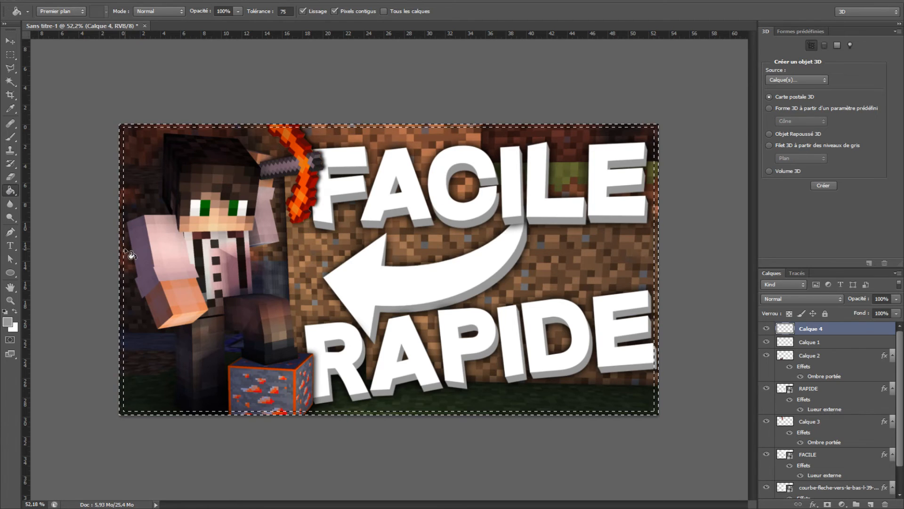
left_click(123, 250)
key("ctrl+d")
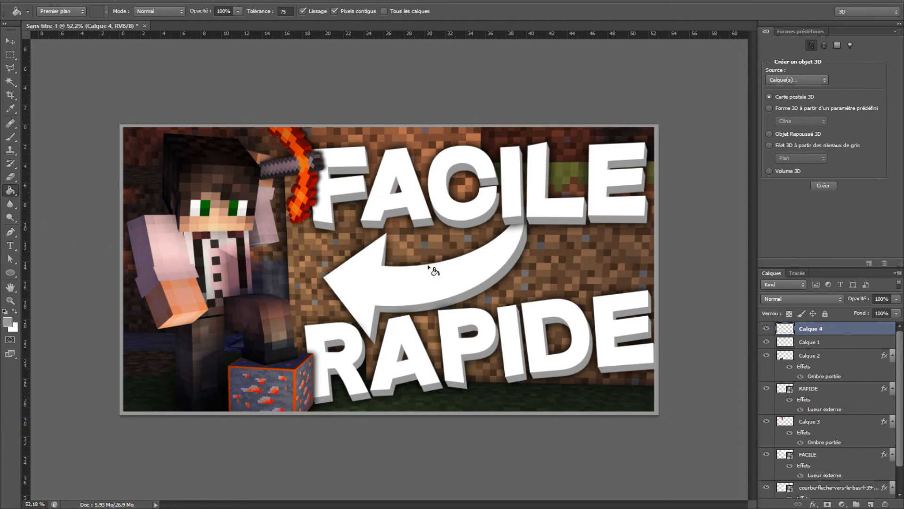
left_click(10, 41)
scroll(459, 240, "down", 2)
scroll(459, 240, "up", 1)
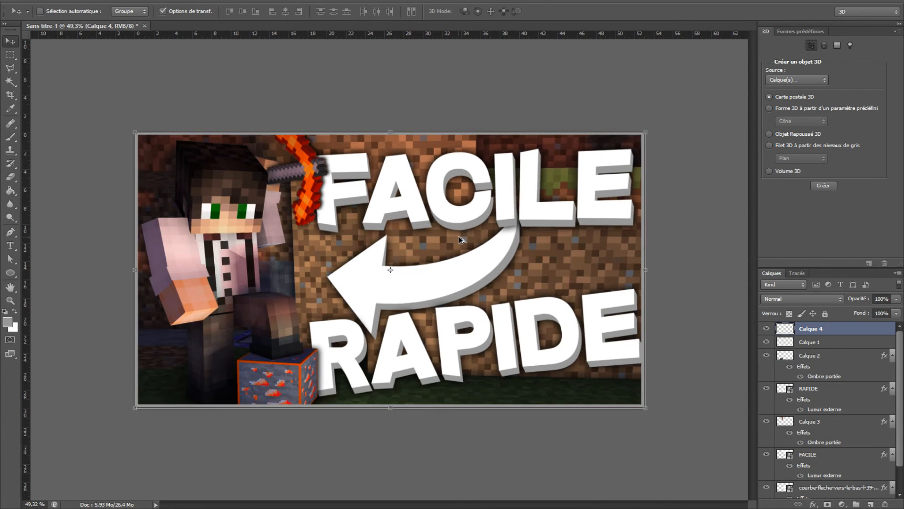
left_click(13, 55)
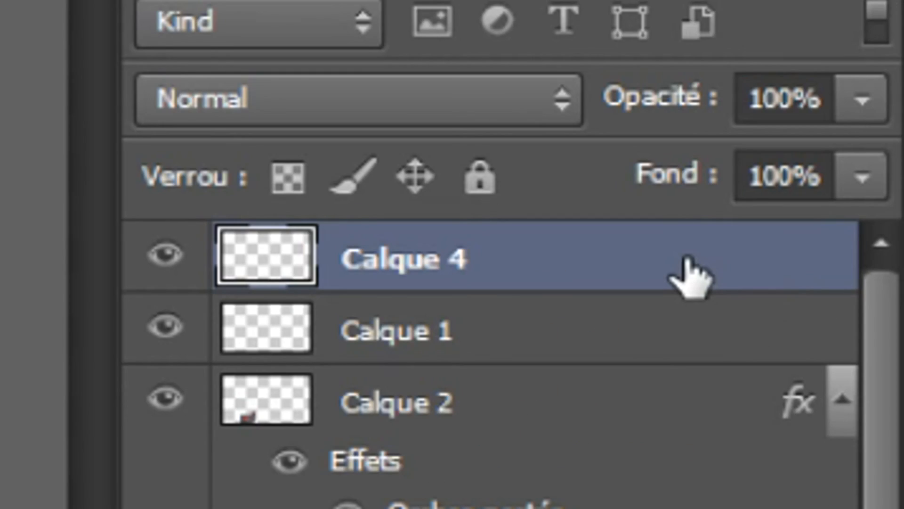
Give the border layer Calque 4 a white colour overlay (Incrustation couleur)
double_click(687, 259)
left_click(551, 393)
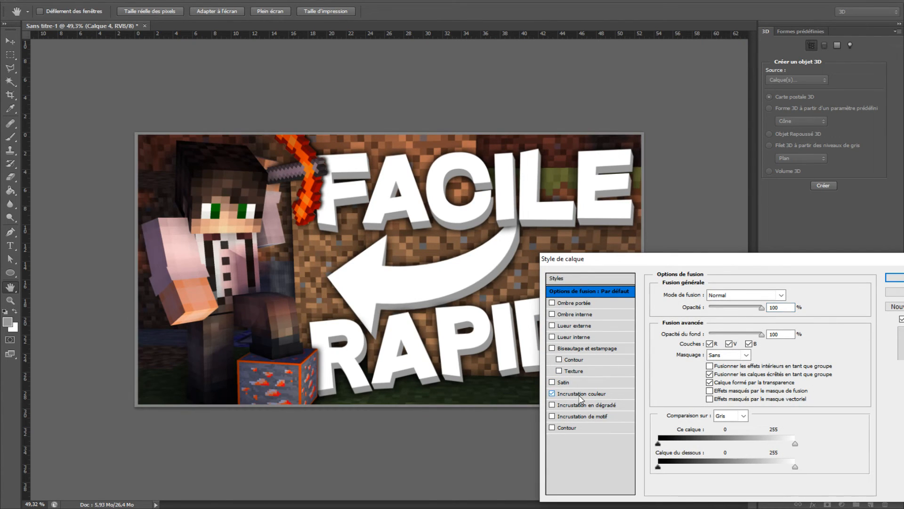
left_click(580, 398)
left_click(805, 297)
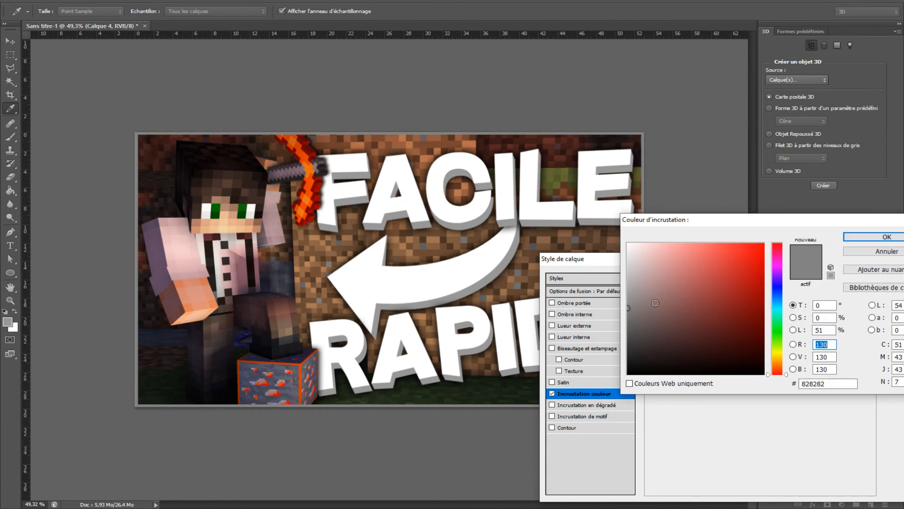
left_click(883, 235)
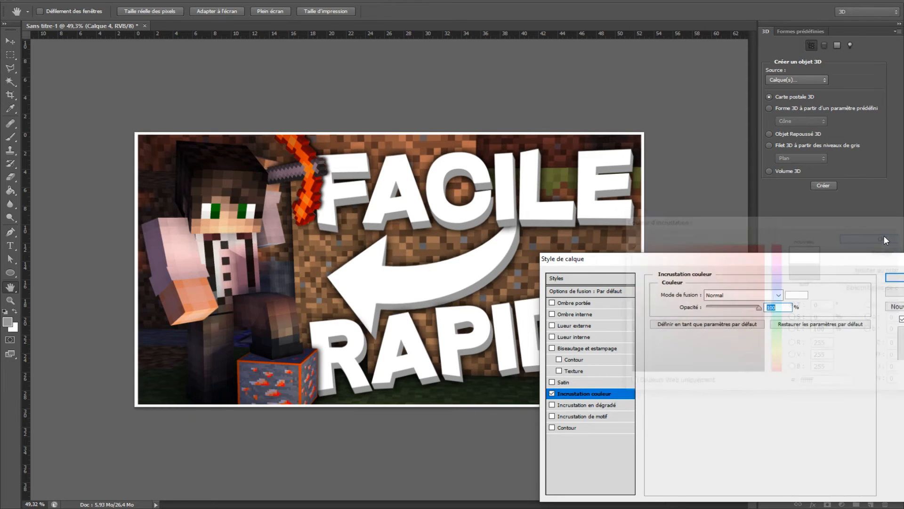
Enable an outer glow (Lueur externe) on the border with Normal blend mode and black as its colour
left_click(552, 325)
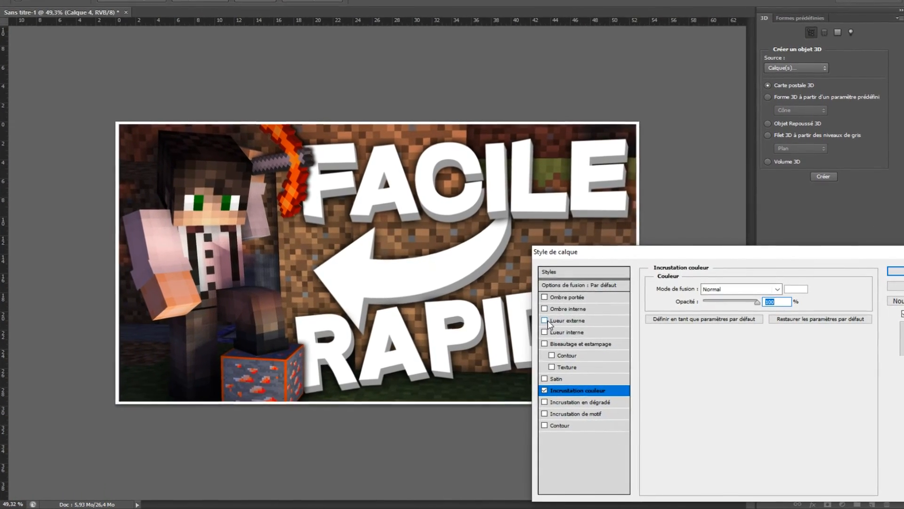
left_click(564, 318)
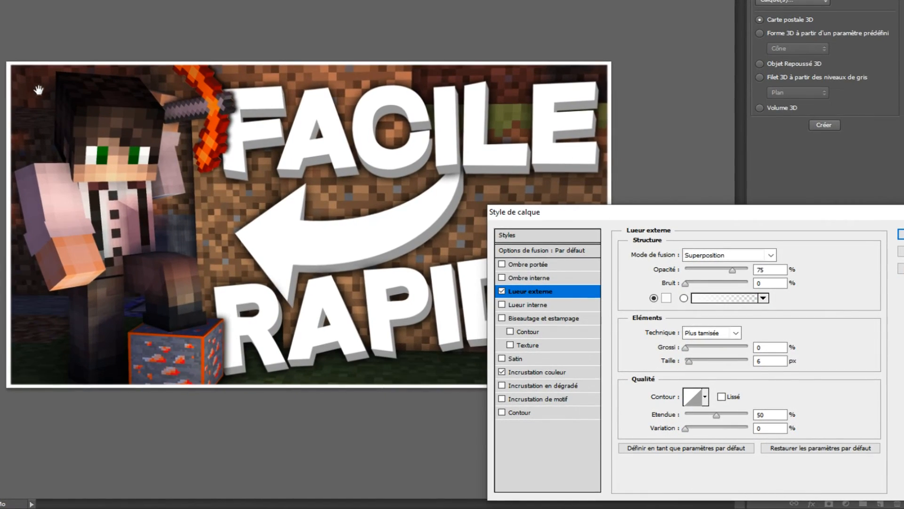
left_click(756, 255)
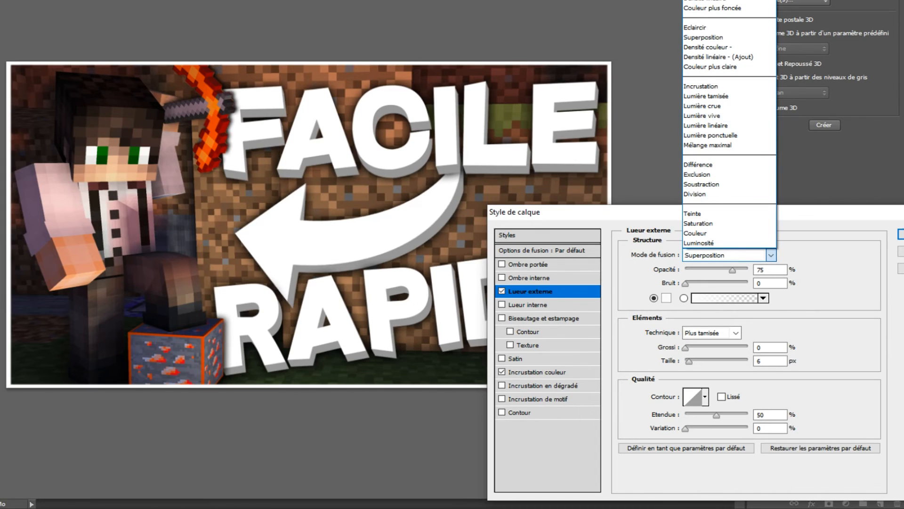
left_click(725, 0)
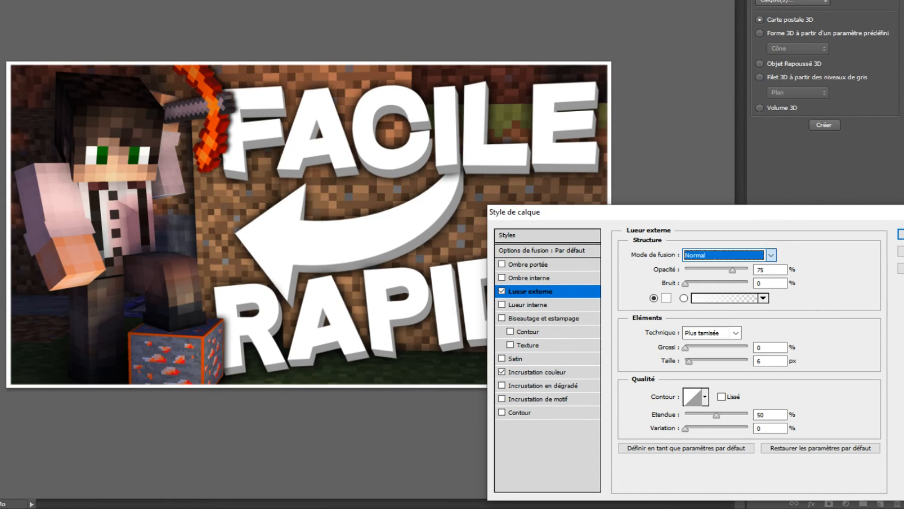
left_click(667, 298)
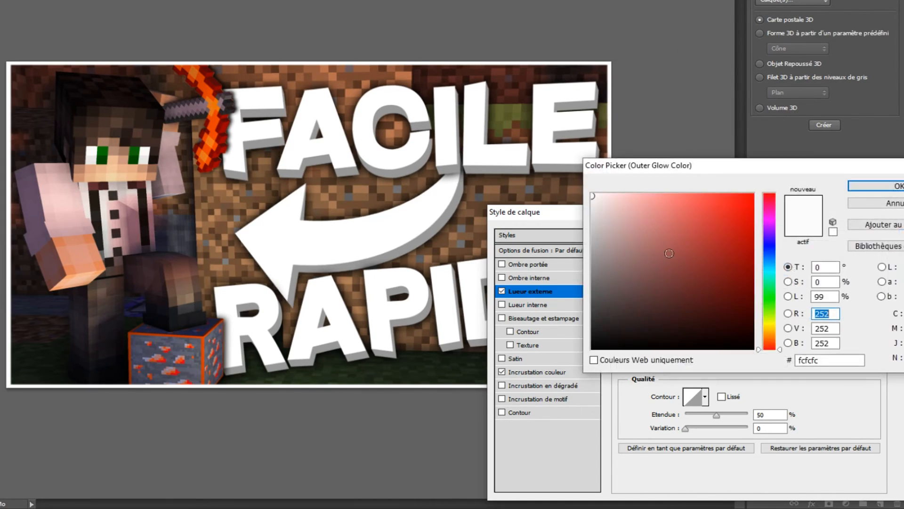
left_click_drag(668, 258, 514, 413)
left_click(869, 189)
Set the border's outer glow to 100% opacity and 5% spread (Grossi), enlarge its size, and apply the layer style
left_click_drag(688, 360, 700, 361)
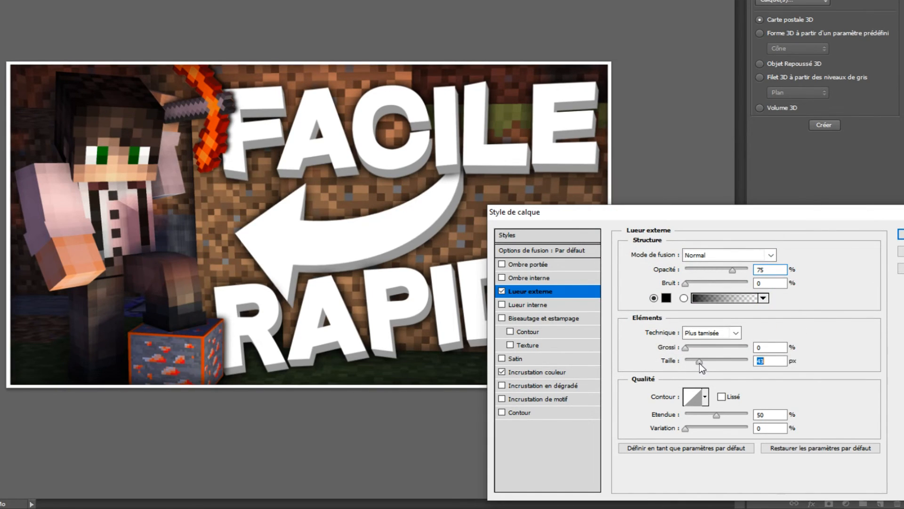
left_click_drag(732, 270, 748, 270)
left_click_drag(699, 354, 707, 363)
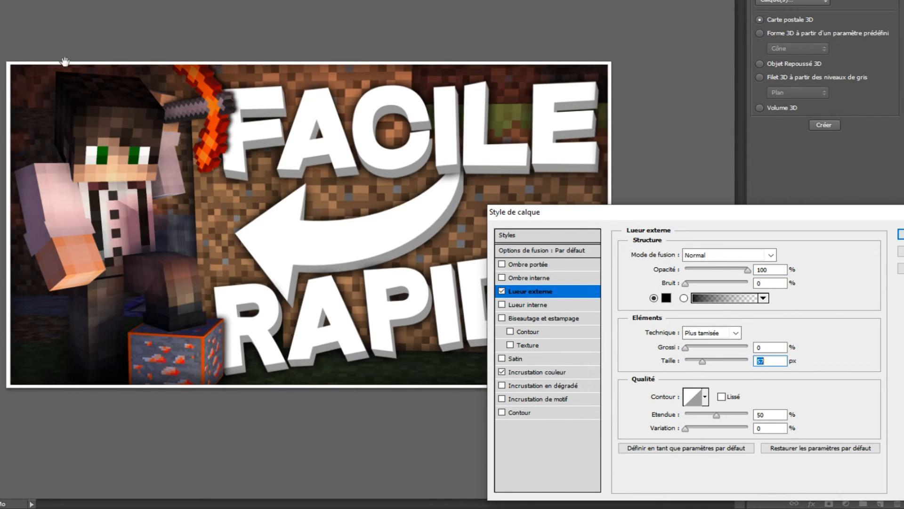
left_click_drag(683, 345, 701, 361)
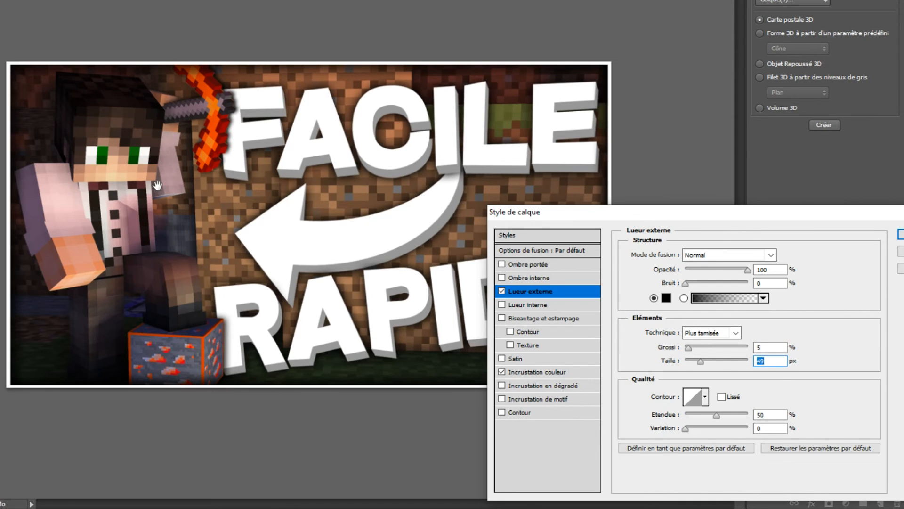
left_click_drag(701, 362, 708, 359)
left_click(901, 236)
scroll(446, 82, "down", 10)
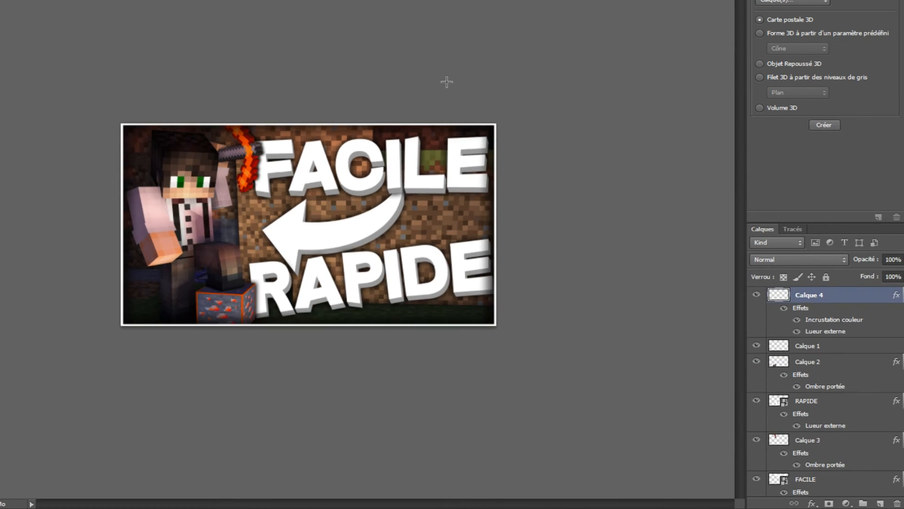
scroll(447, 84, "up", 10)
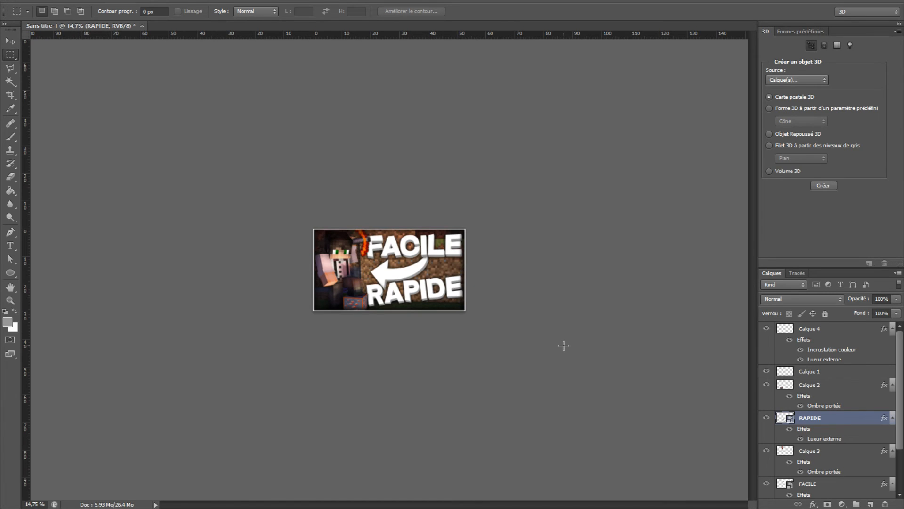
scroll(563, 345, "up", 8)
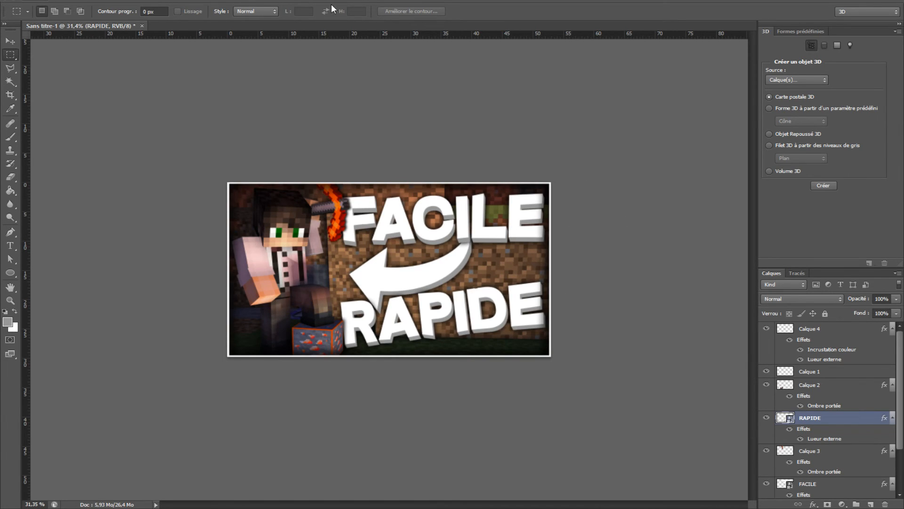
Open the document JAWADDDDD.psd from the Photoshop Fichiers folder
right_click(271, 25)
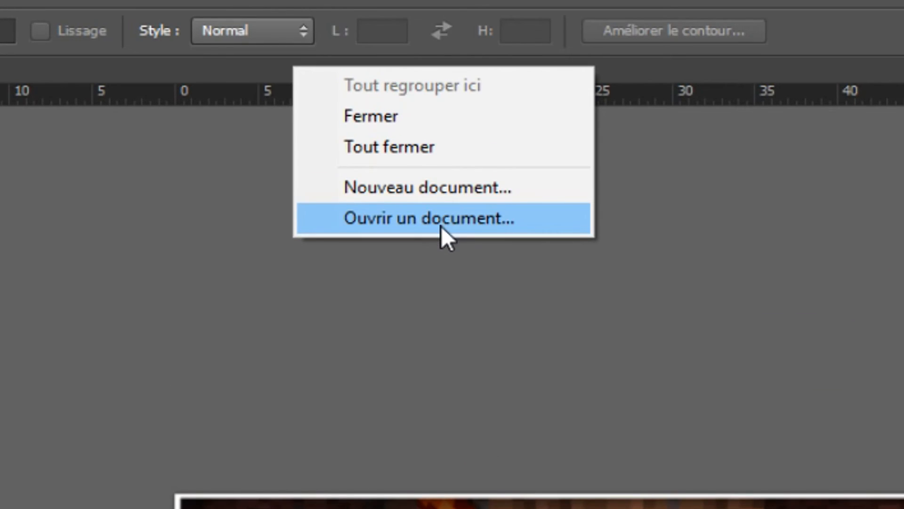
left_click(442, 218)
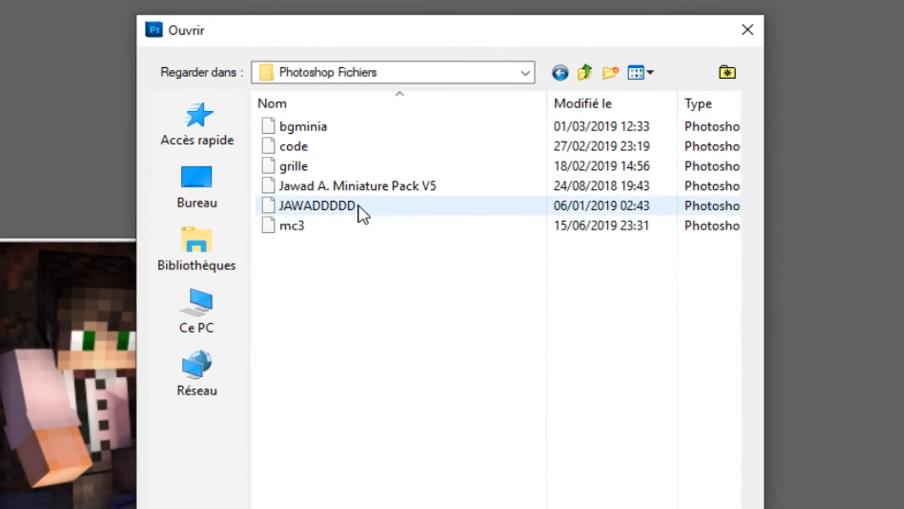
double_click(320, 210)
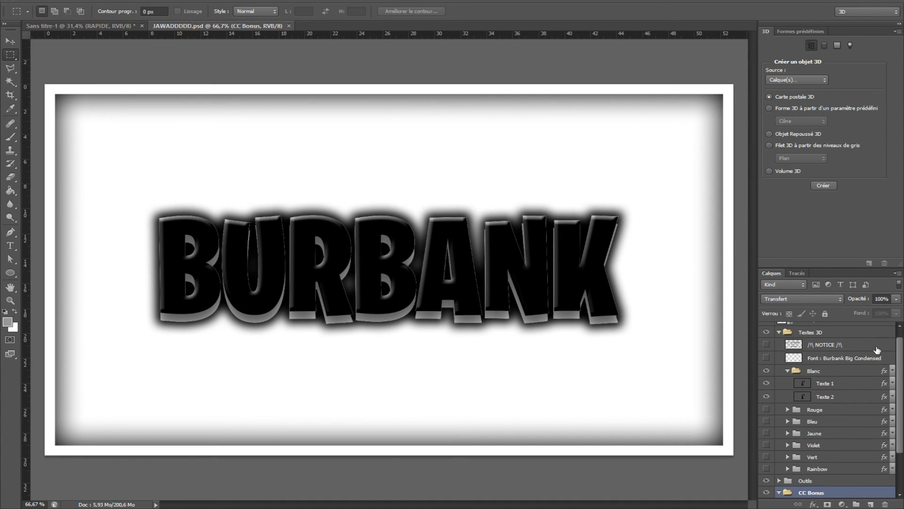
Copy the CC Bonus adjustment group from JAWADDDDD.psd into the thumbnail document Sans titre-1
scroll(869, 369, "up", 1)
left_click(861, 380)
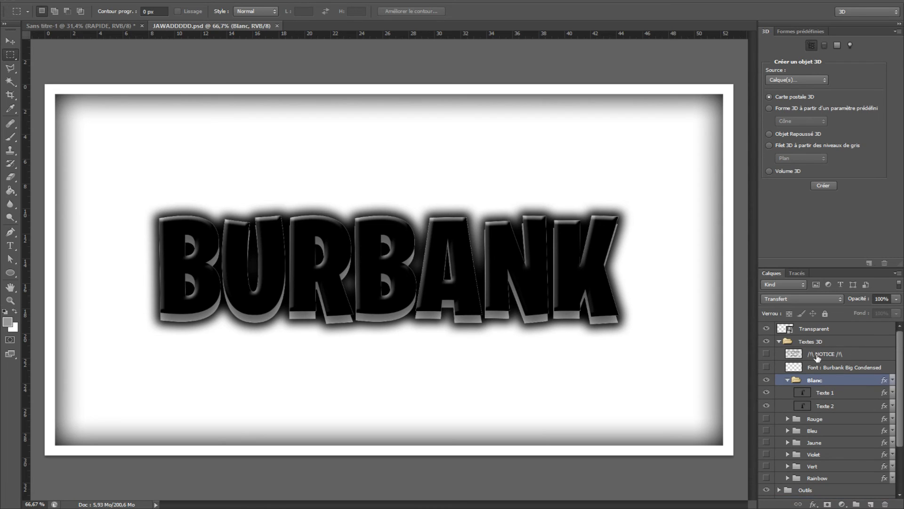
scroll(846, 416, "down", 4)
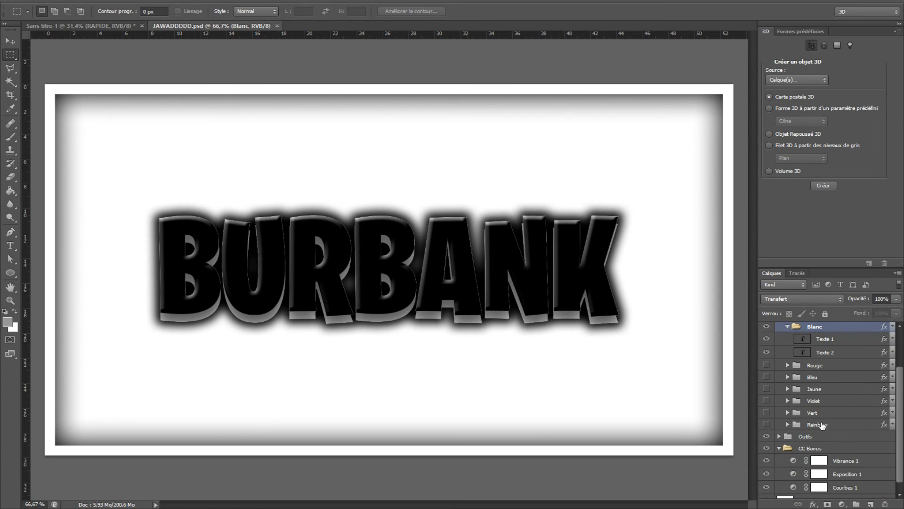
left_click(838, 452)
scroll(839, 451, "down", 1)
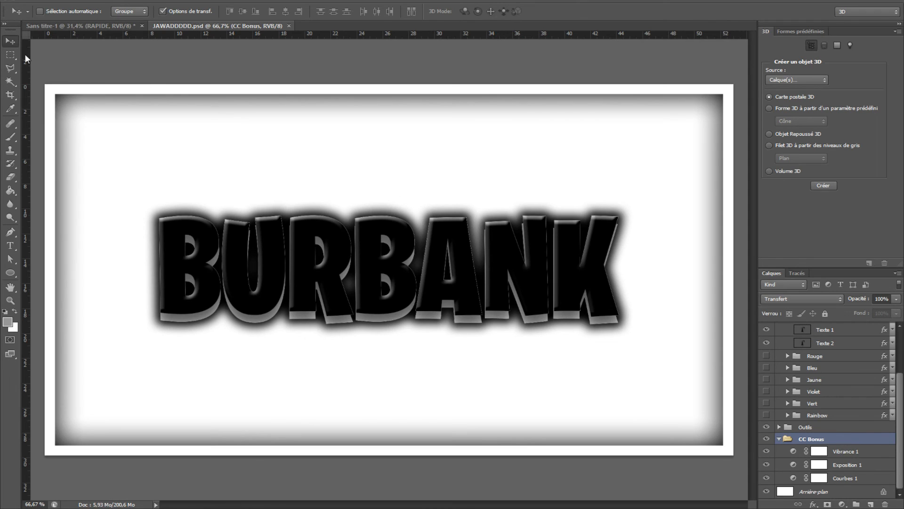
left_click_drag(461, 311, 334, 239)
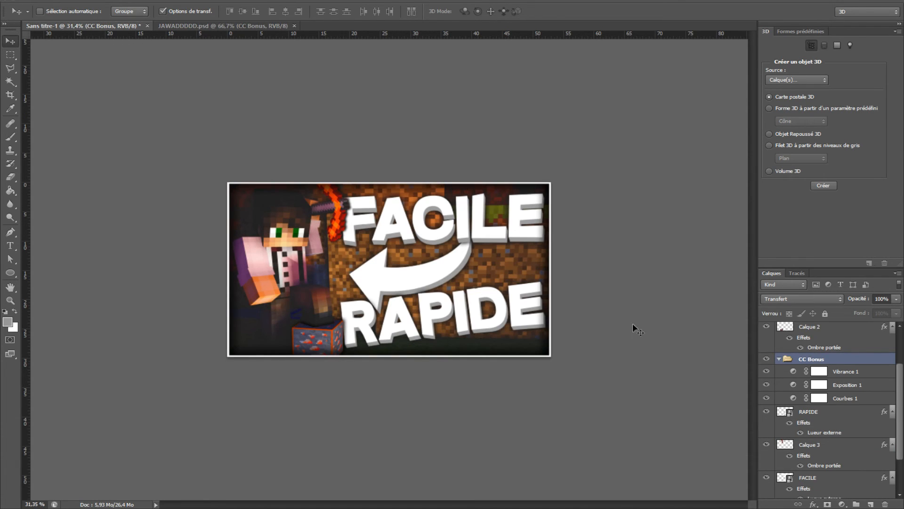
Move the CC Bonus group above Calque 4 at the top of the layer stack and set its opacity to 24%
left_click_drag(862, 362, 857, 326)
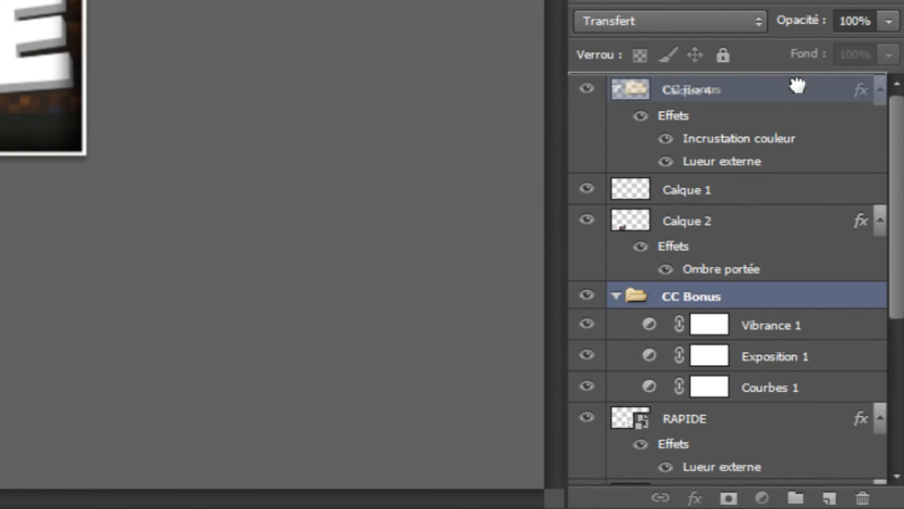
left_click_drag(797, 86, 797, 90)
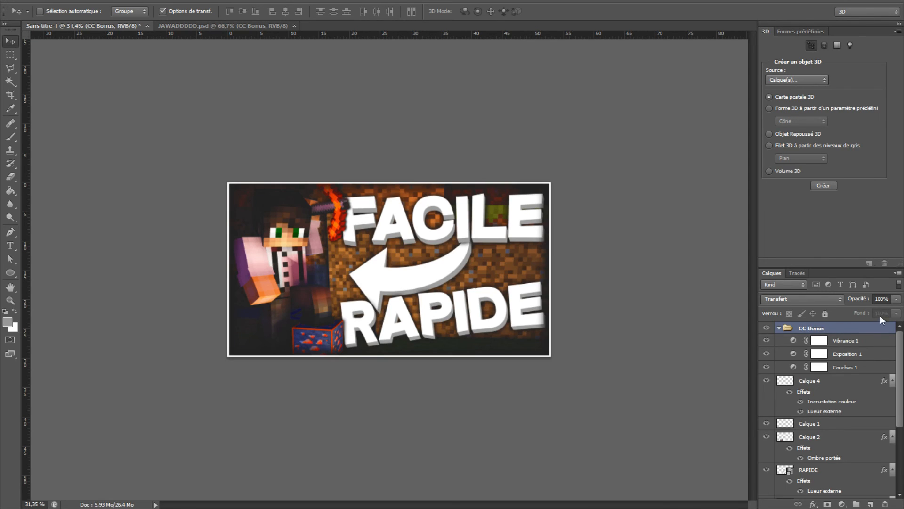
left_click(900, 300)
left_click_drag(886, 310, 874, 312)
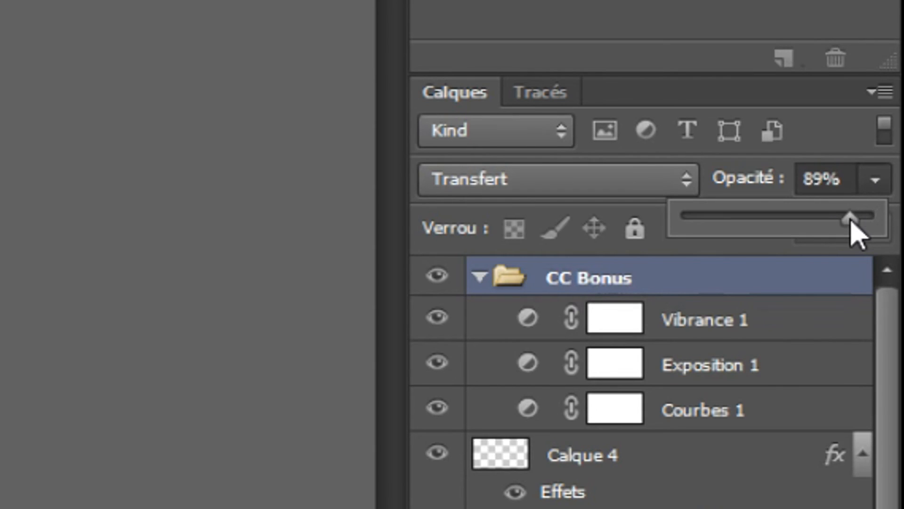
left_click_drag(798, 225, 740, 243)
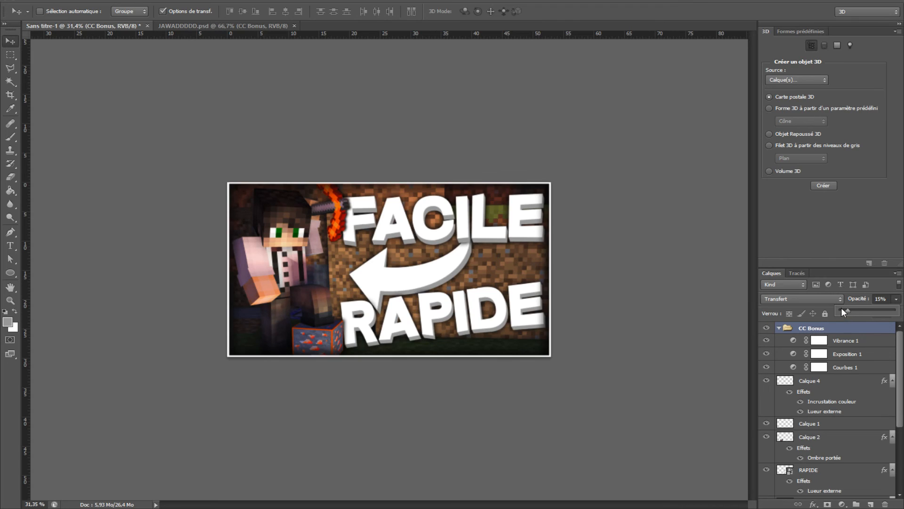
left_click_drag(850, 309, 826, 310)
left_click_drag(845, 309, 849, 310)
left_click(14, 54)
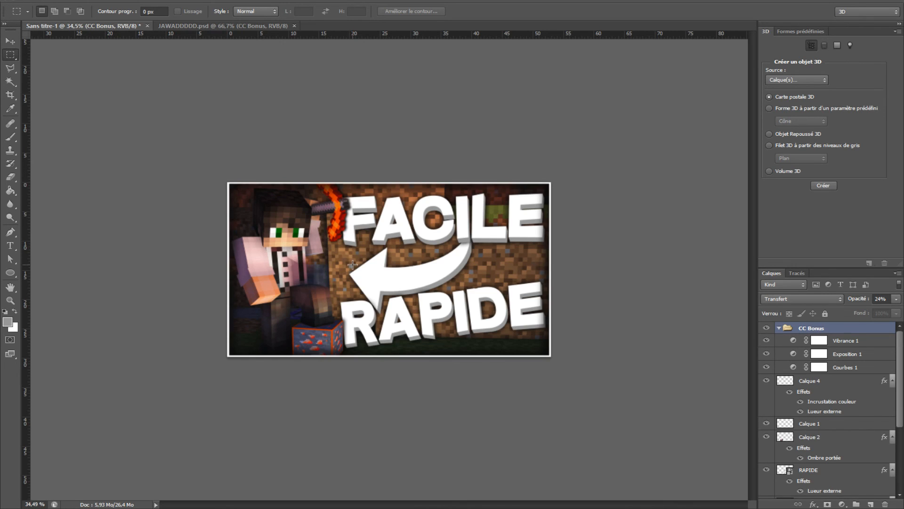
key("ctrl+plus")
key("ctrl+plus")
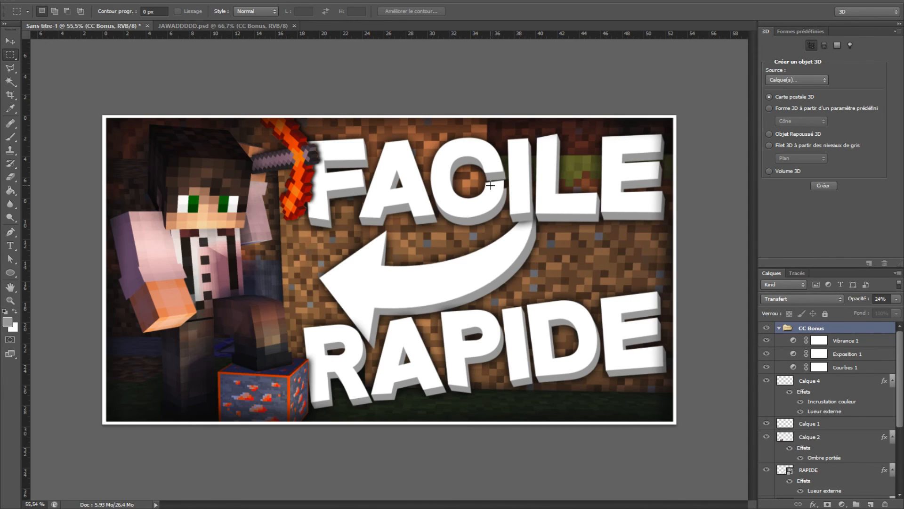
scroll(478, 162, "down", 5)
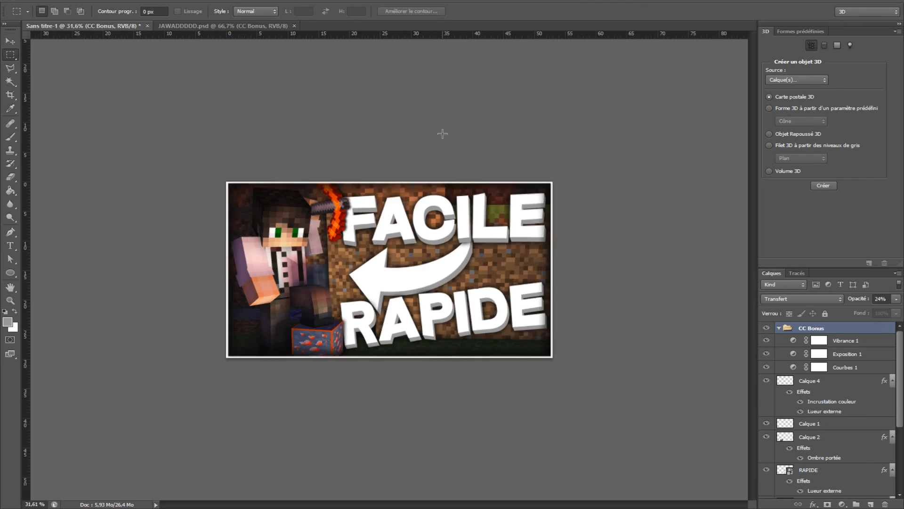
scroll(455, 235, "up", 3)
scroll(457, 239, "up", 2)
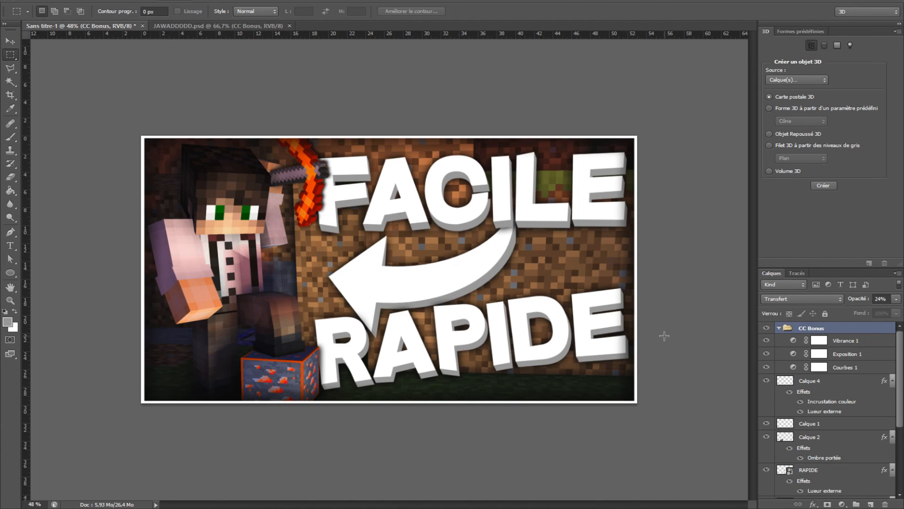
left_click(13, 43)
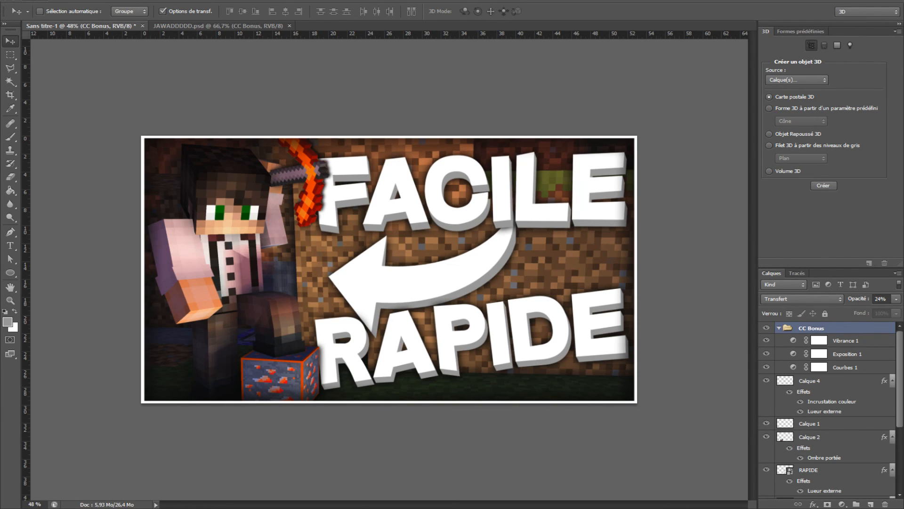
Start a Save for Web export of the thumbnail as PNG-24, and cancel the file-saving dialog to return to the export settings
left_click(33, 0)
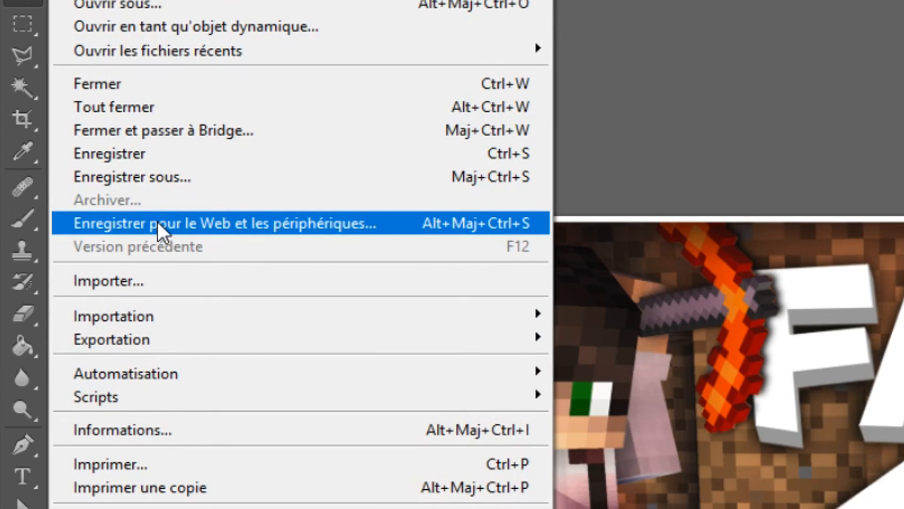
left_click(157, 222)
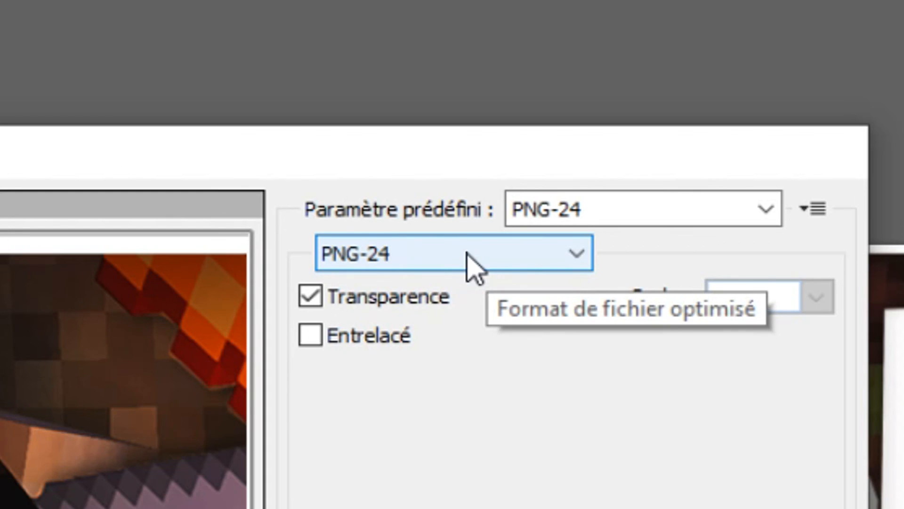
left_click(387, 464)
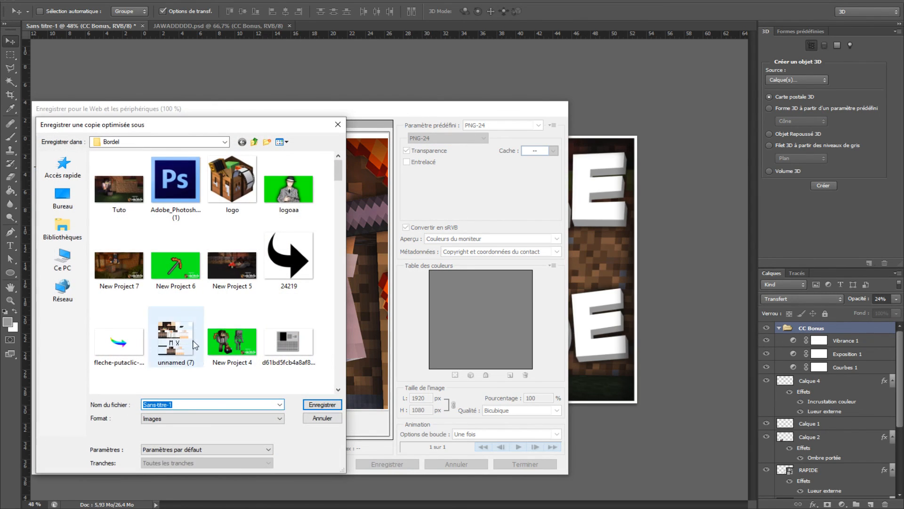
left_click(322, 418)
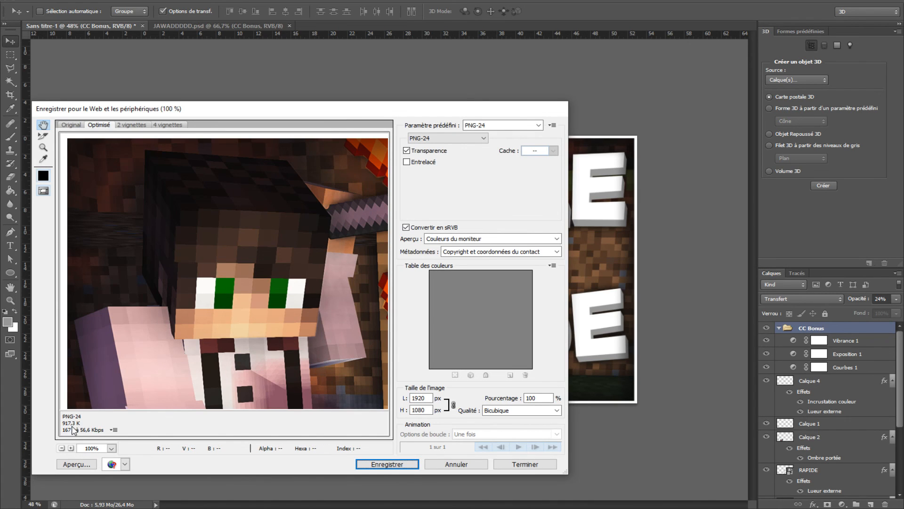